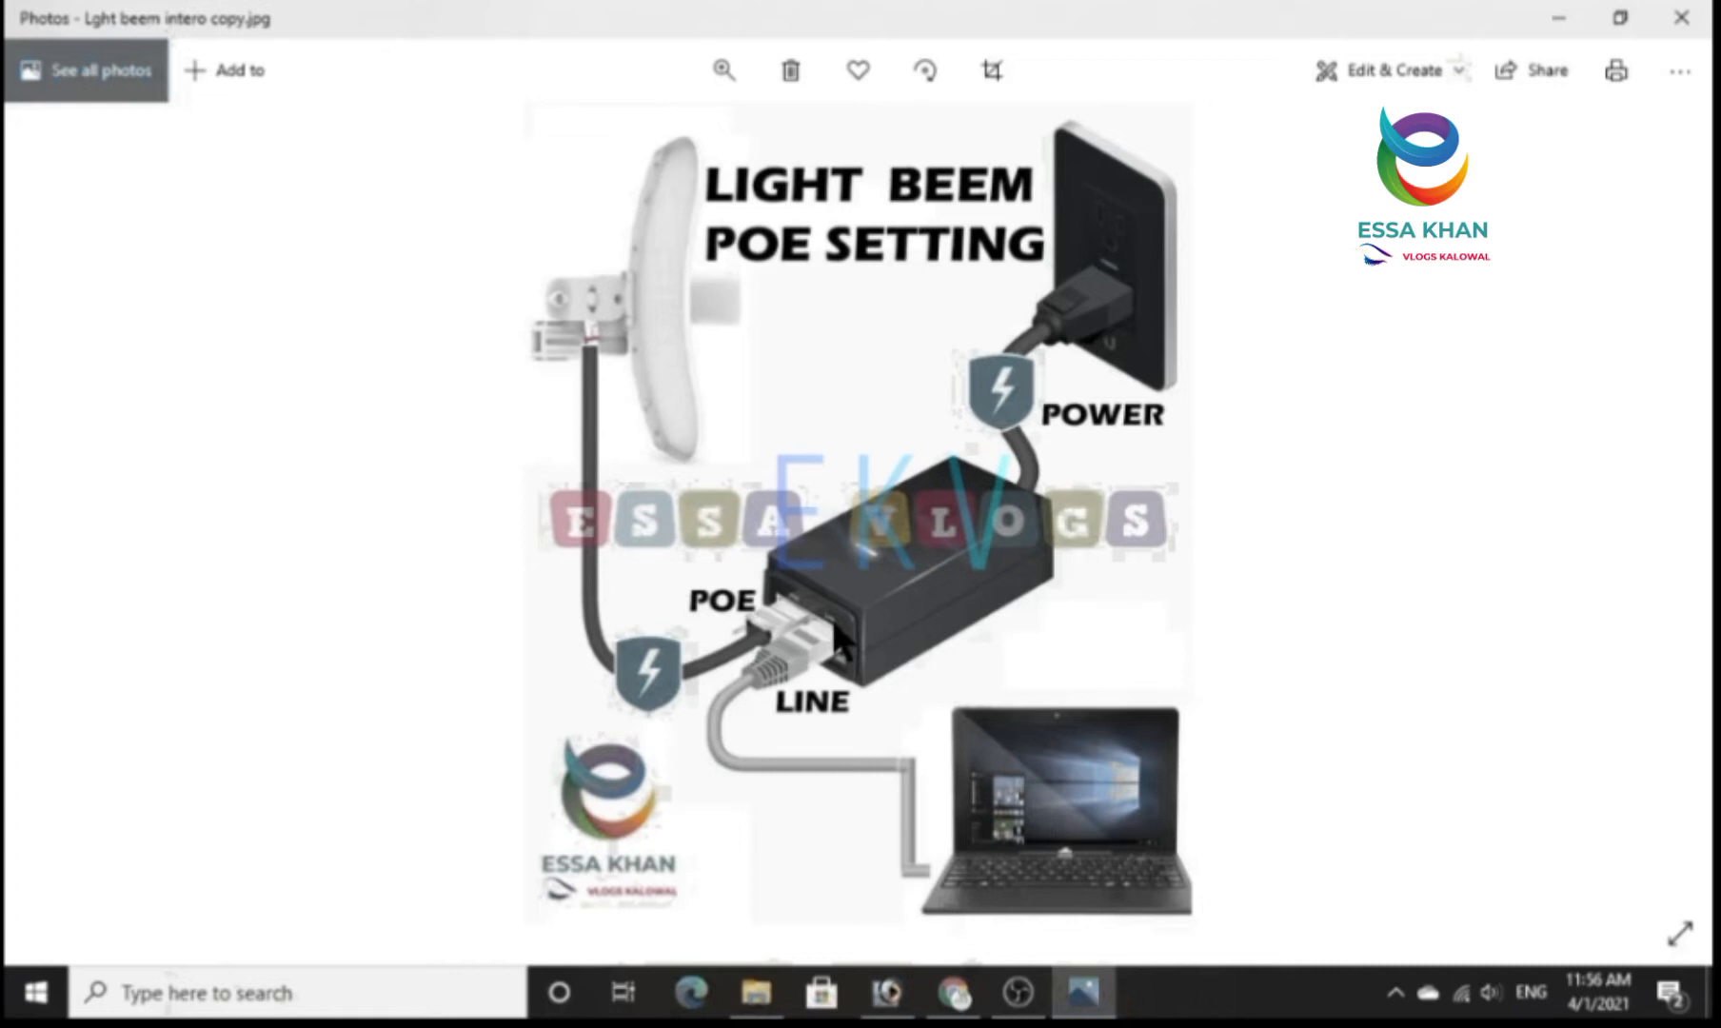
Switch to Chrome and examine the device name and connections on the PowerBeam M5 status page.
click(950, 994)
click(215, 15)
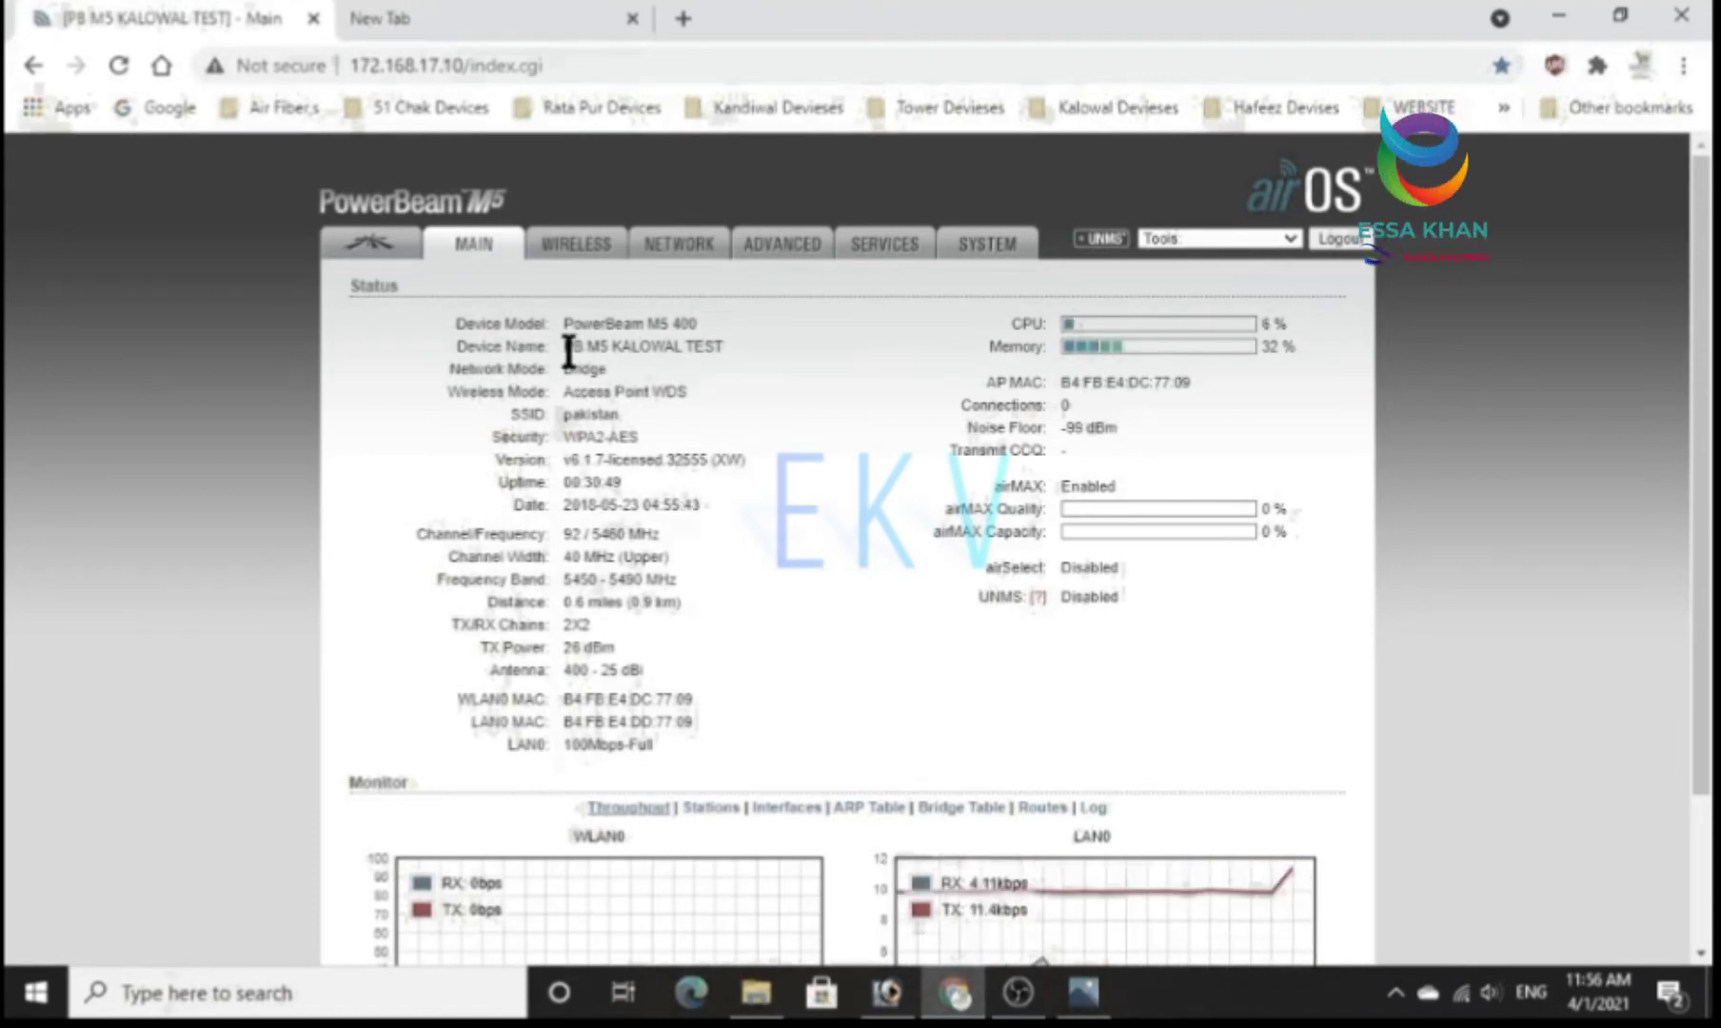
drag(562, 347, 731, 348)
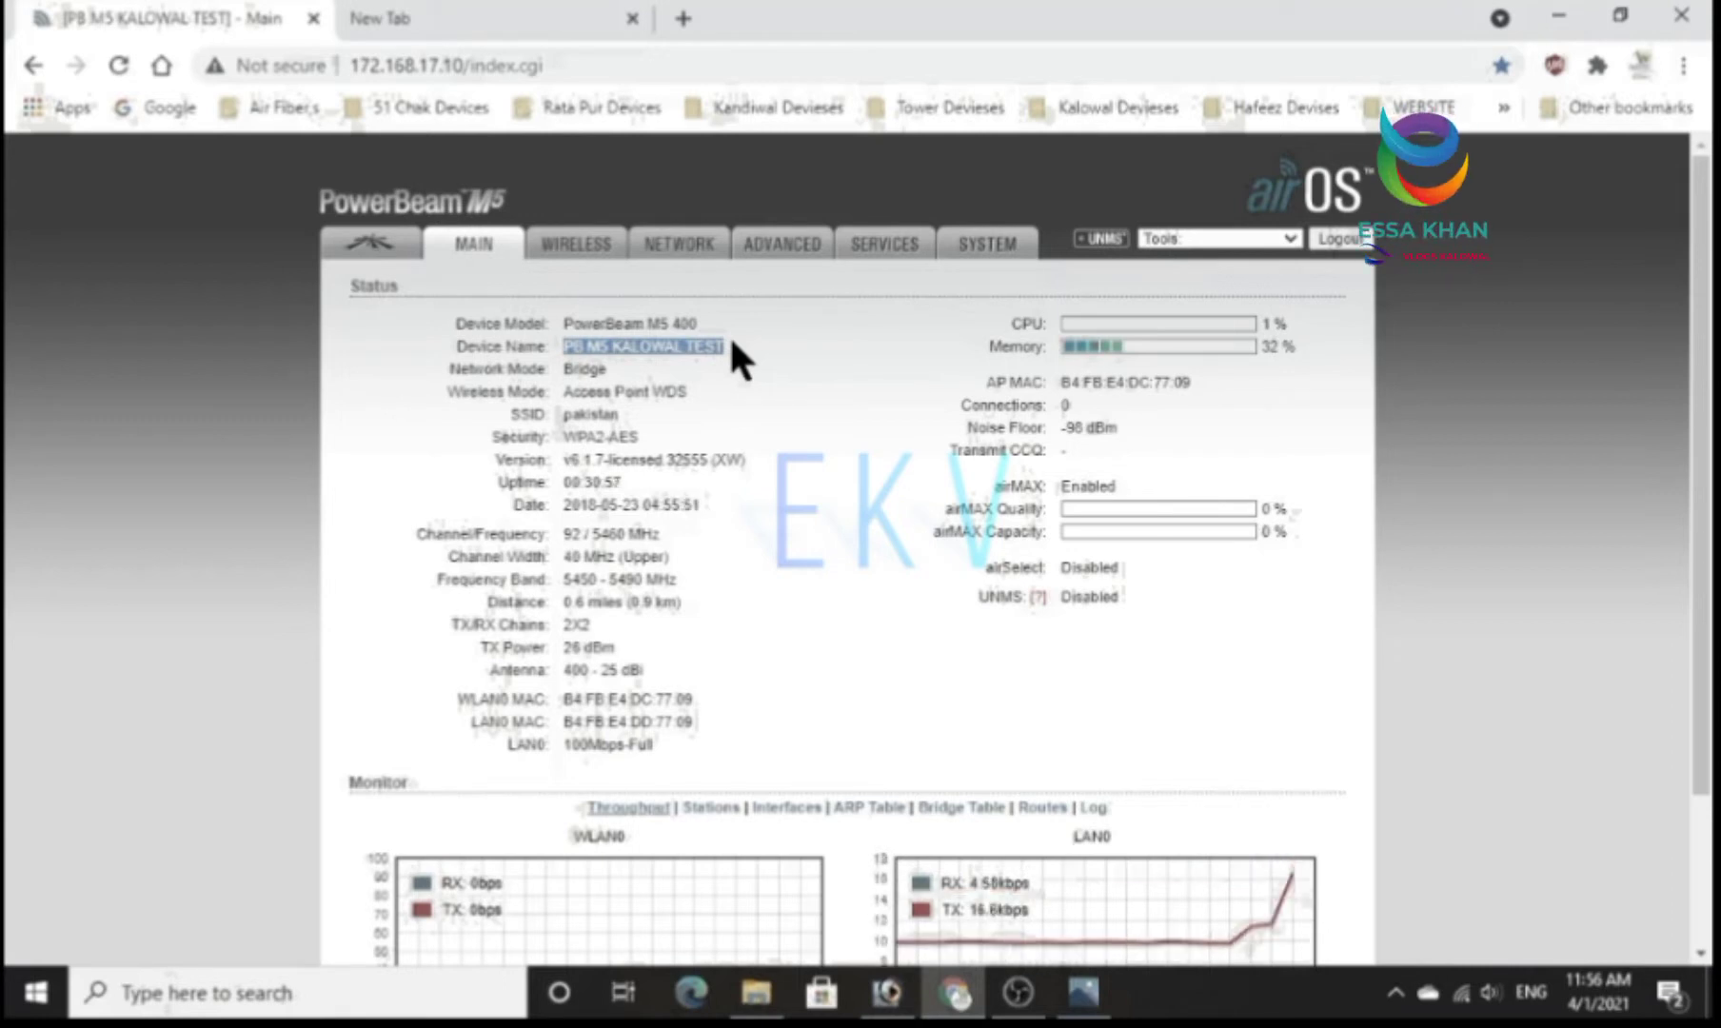
click(1069, 395)
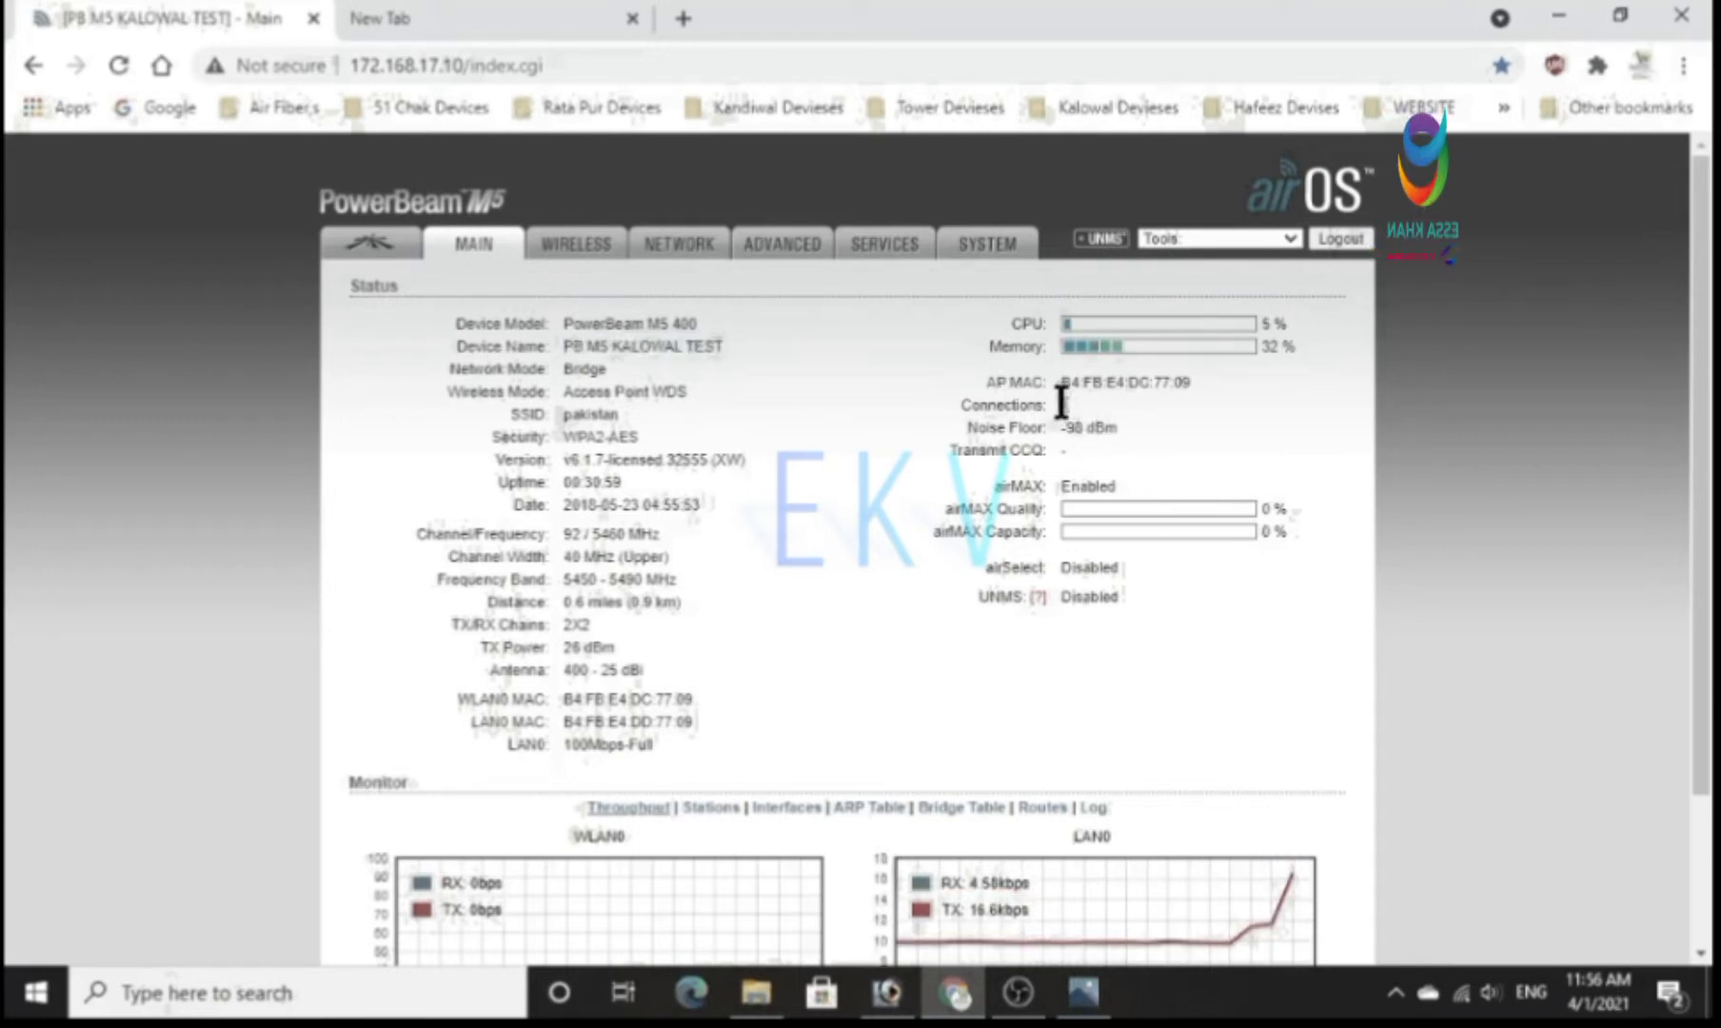
double_click(1022, 402)
click(1066, 399)
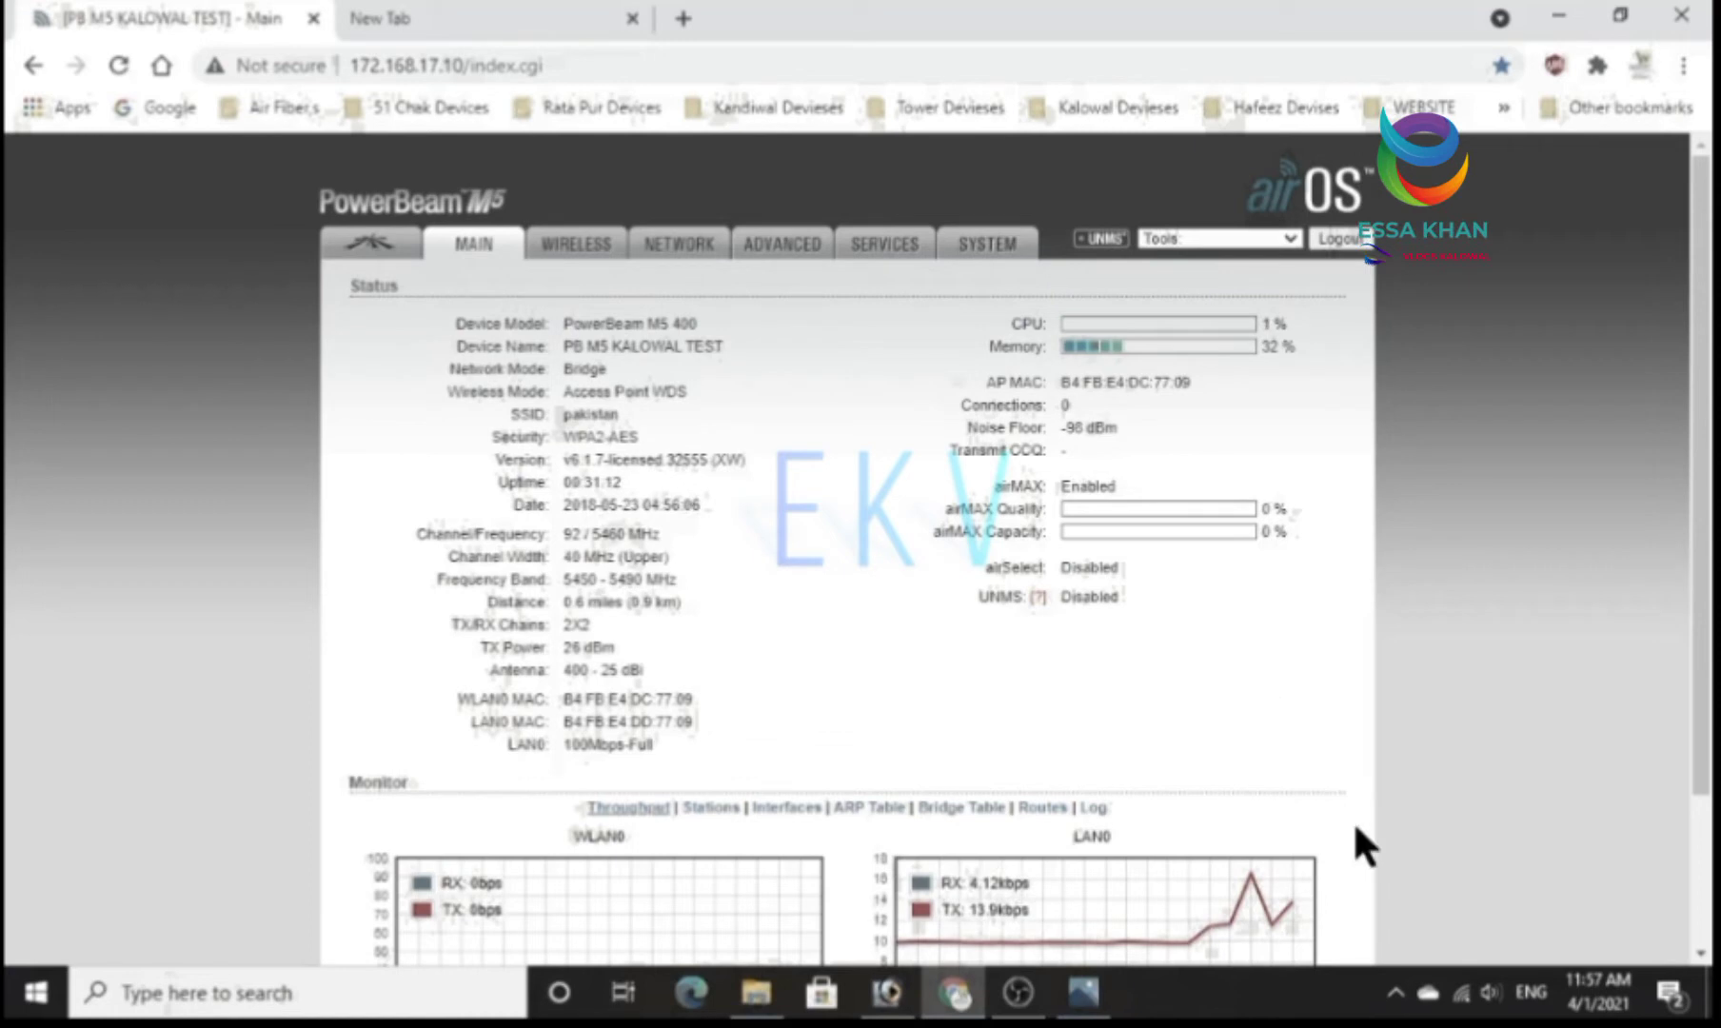
Open the Windows Network & Internet settings and bring up the adapter list from the Ethernet page.
mouse_move(1462, 993)
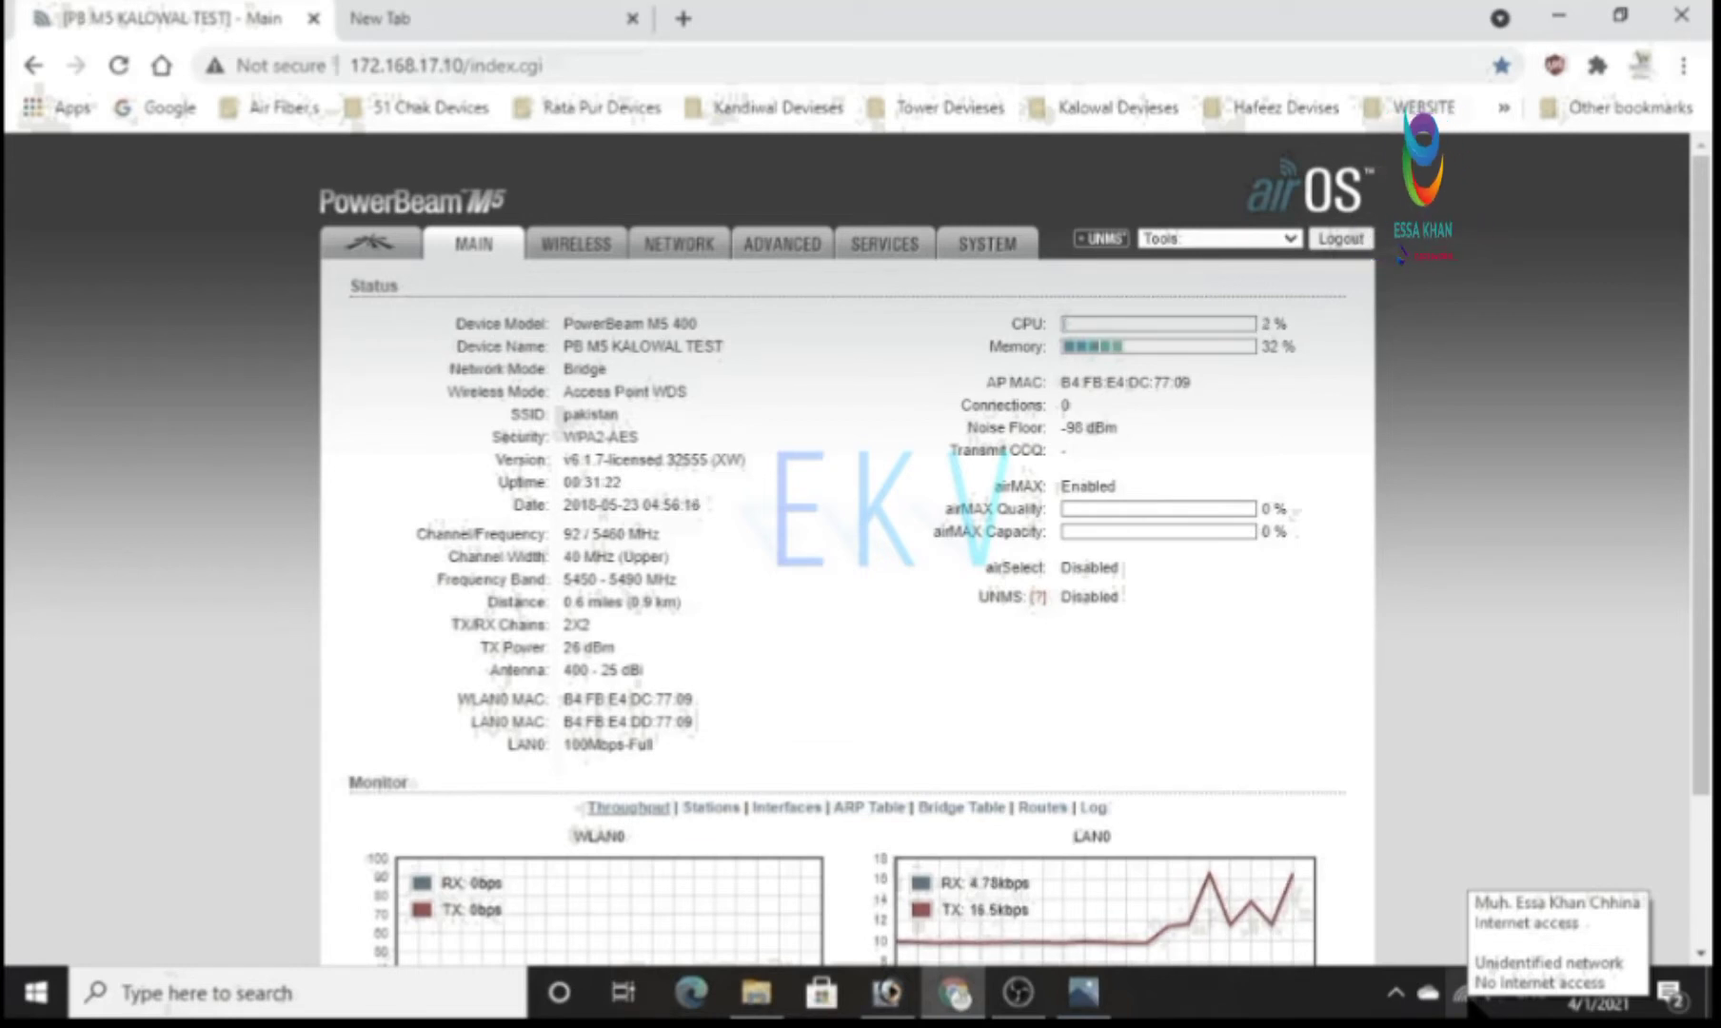
right_click(1460, 995)
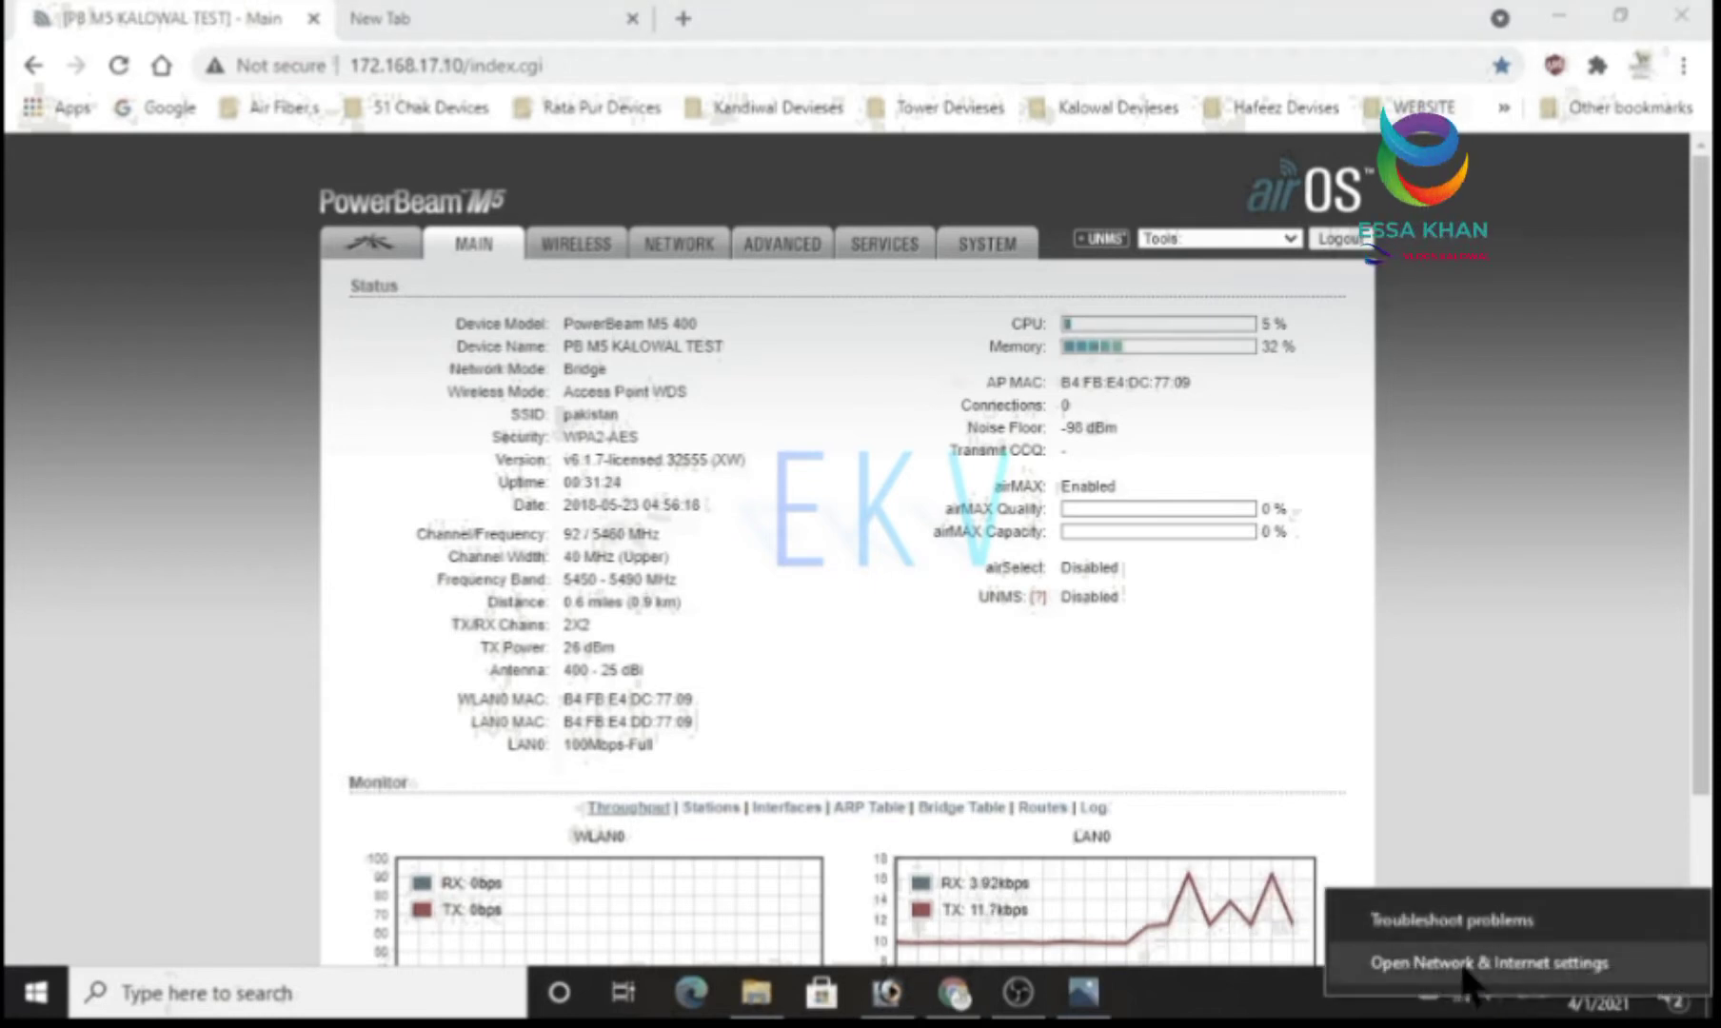
click(1466, 966)
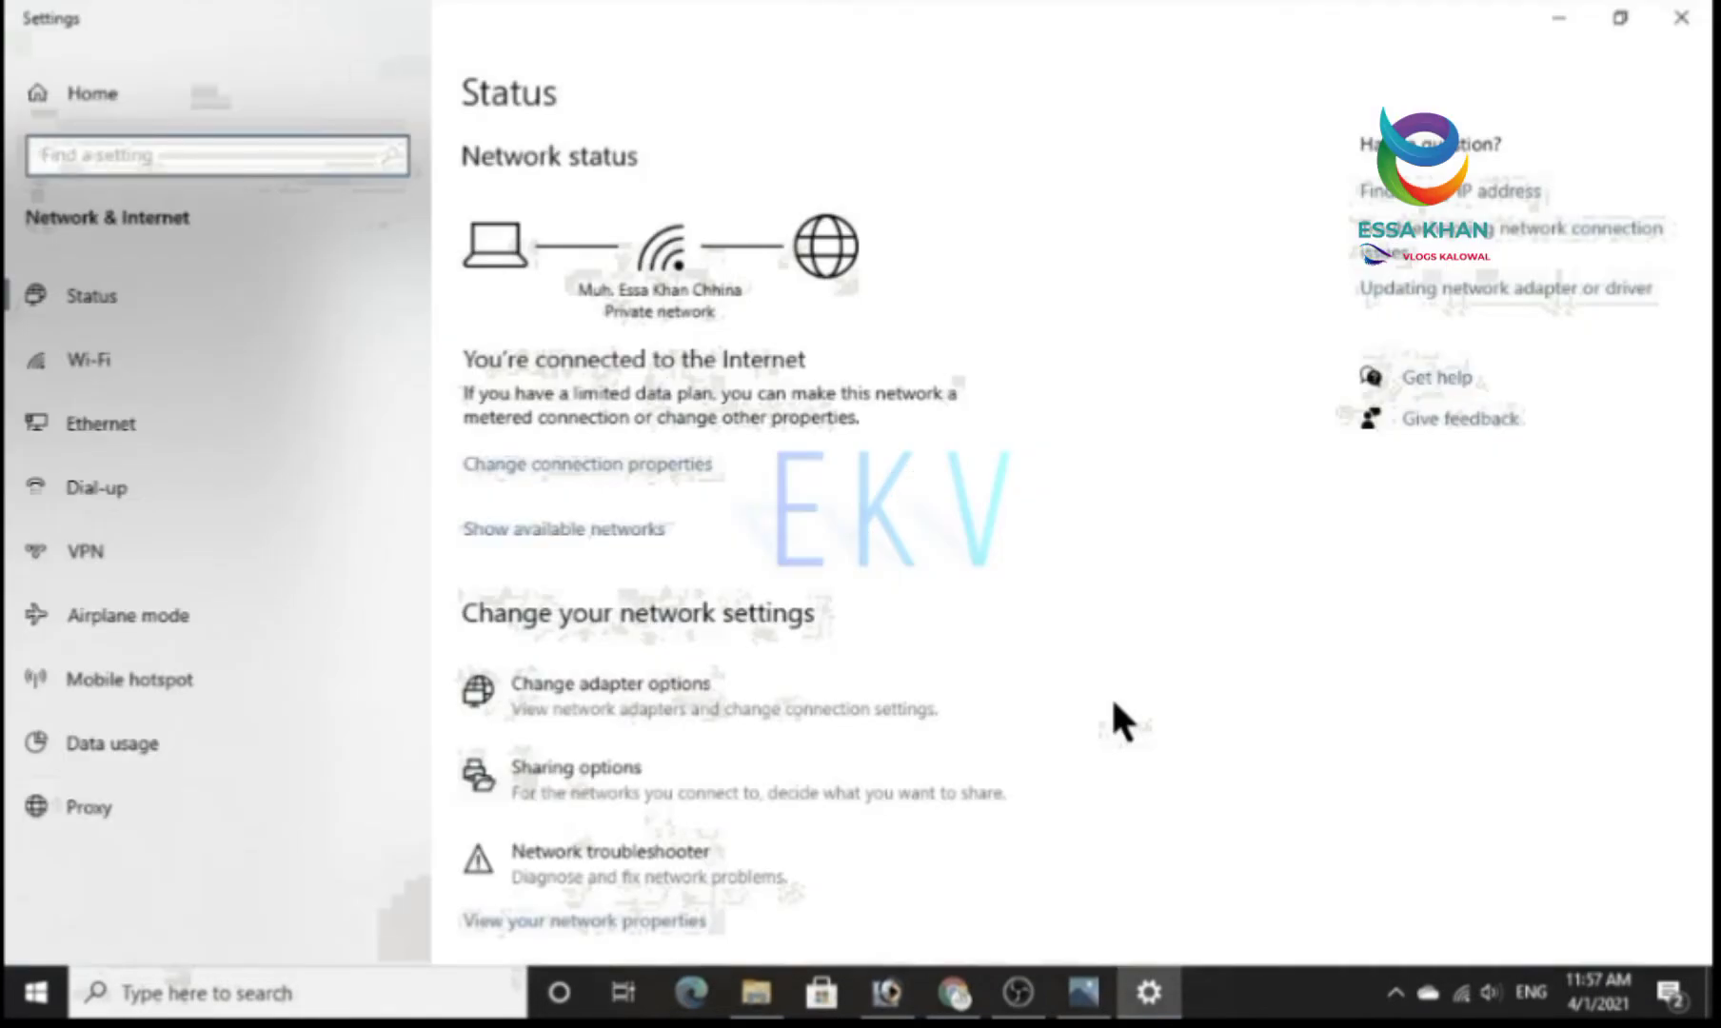
click(156, 434)
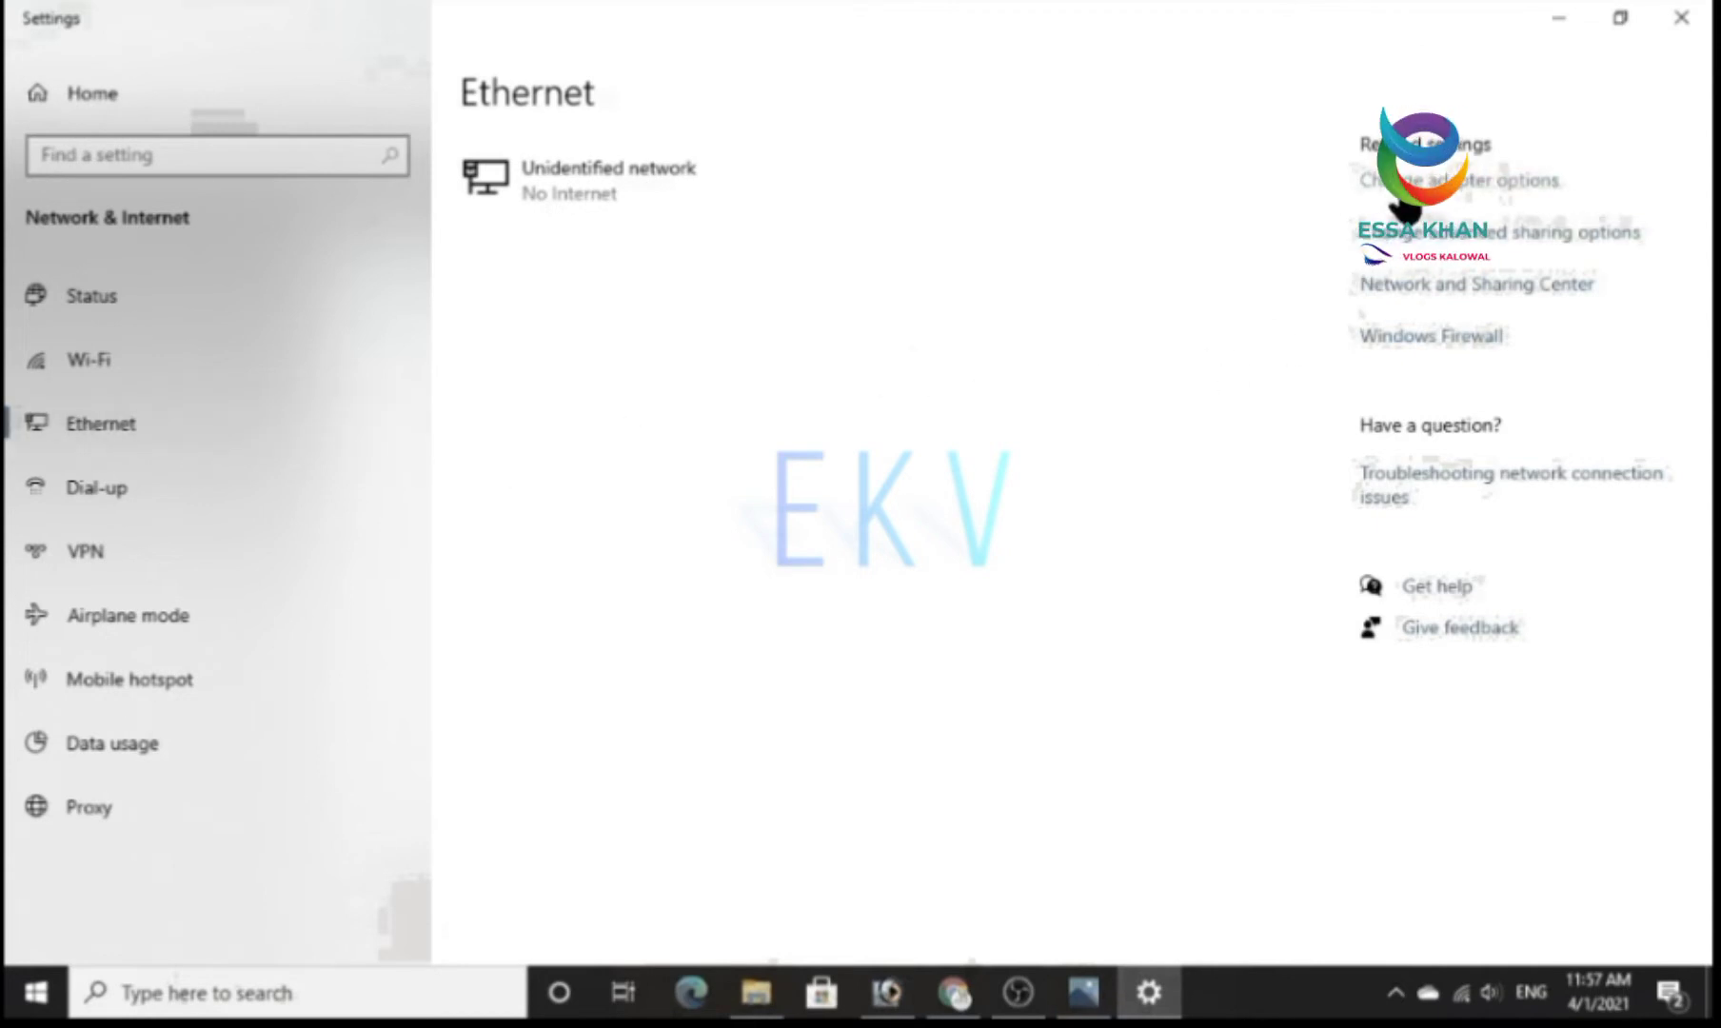
click(1398, 201)
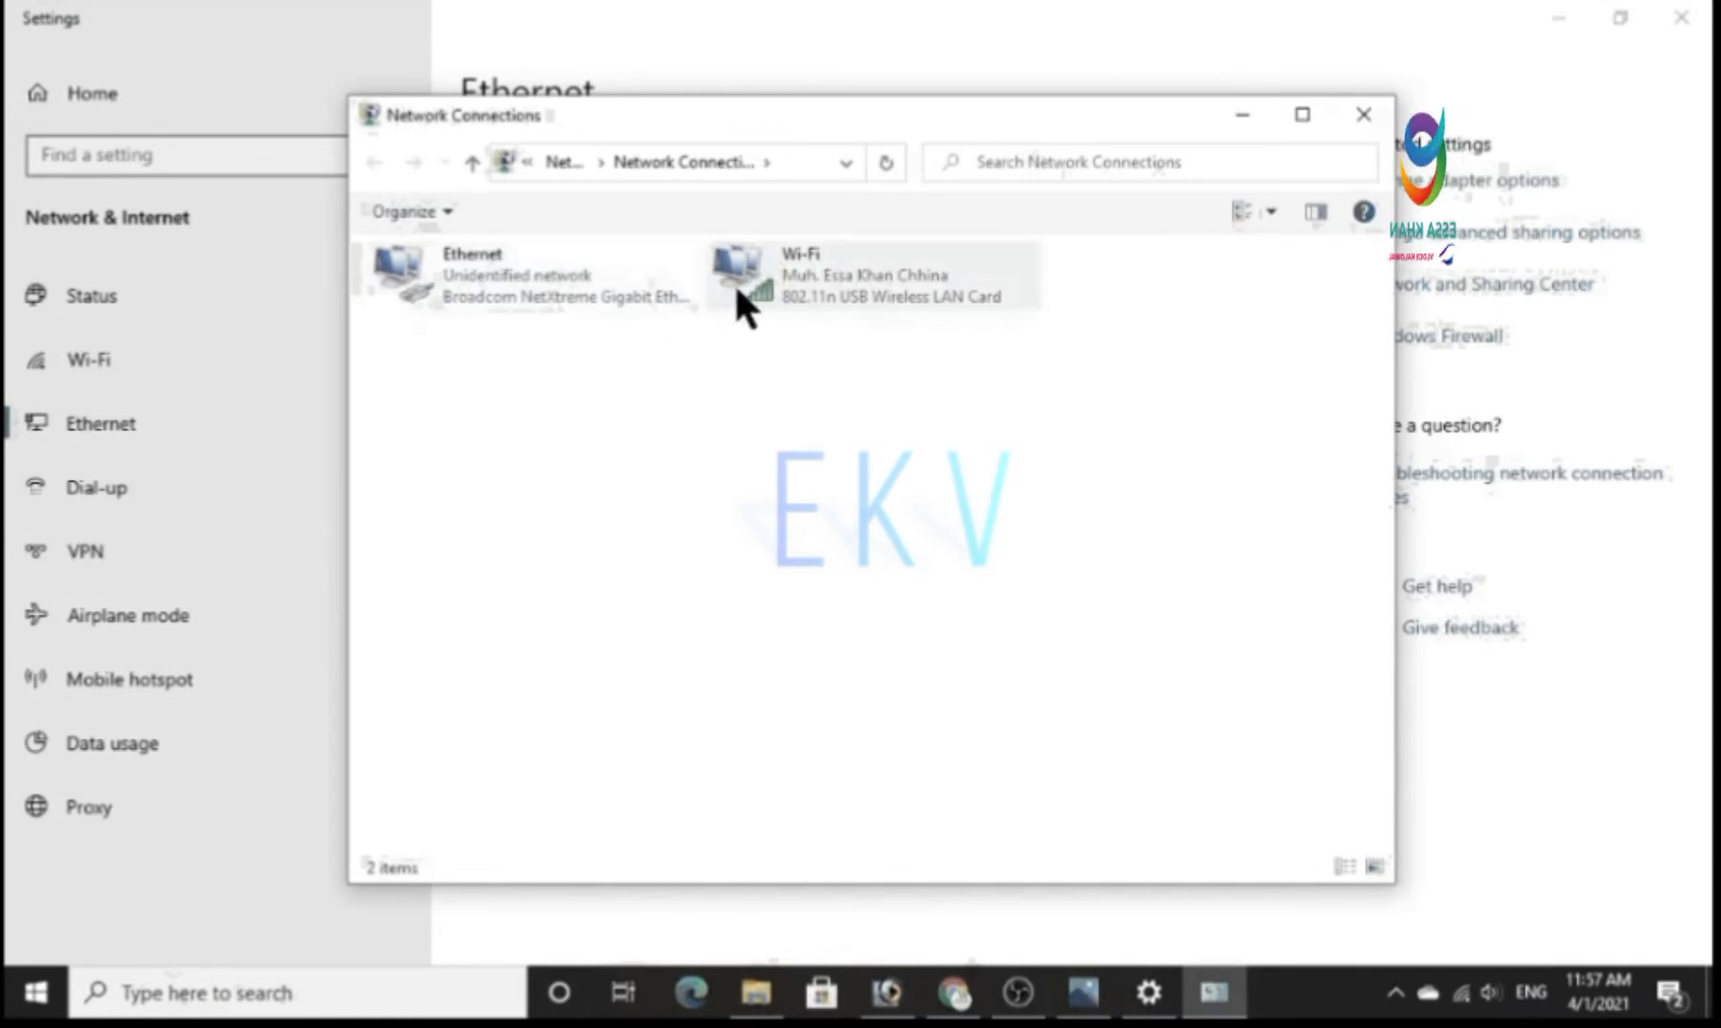
Open the Internet Protocol Version 4 (TCP/IPv4) properties of the Ethernet adapter.
click(538, 290)
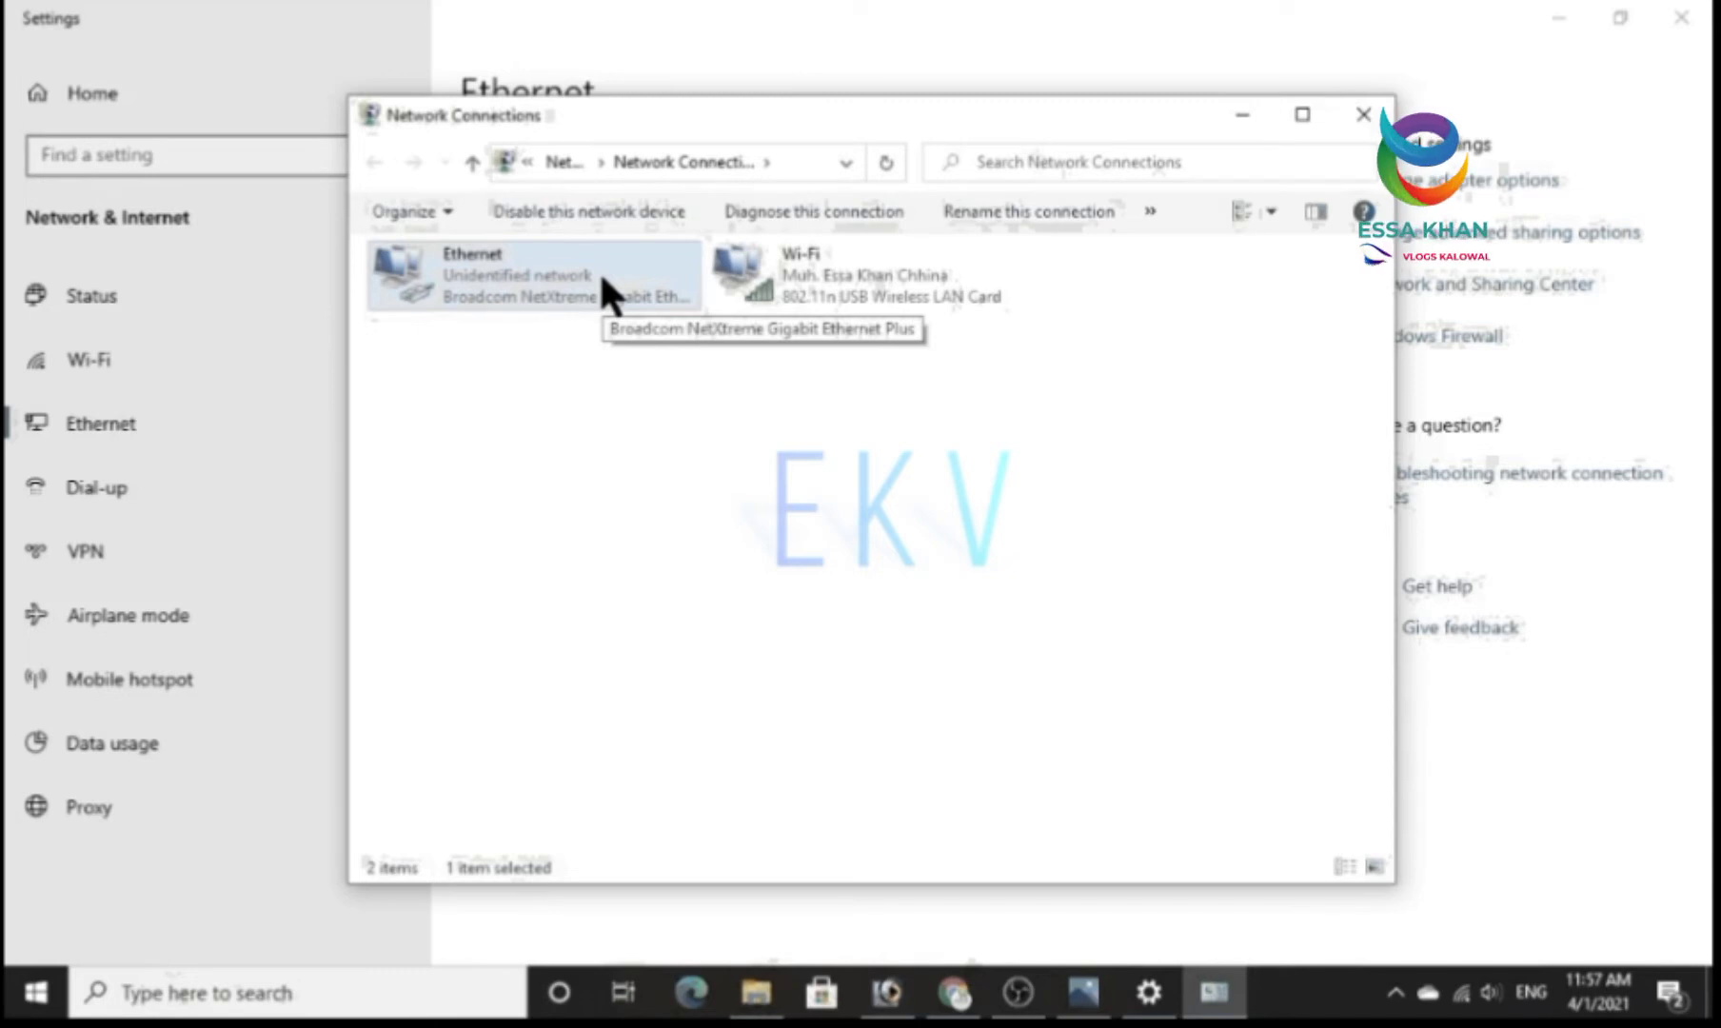
double_click(603, 277)
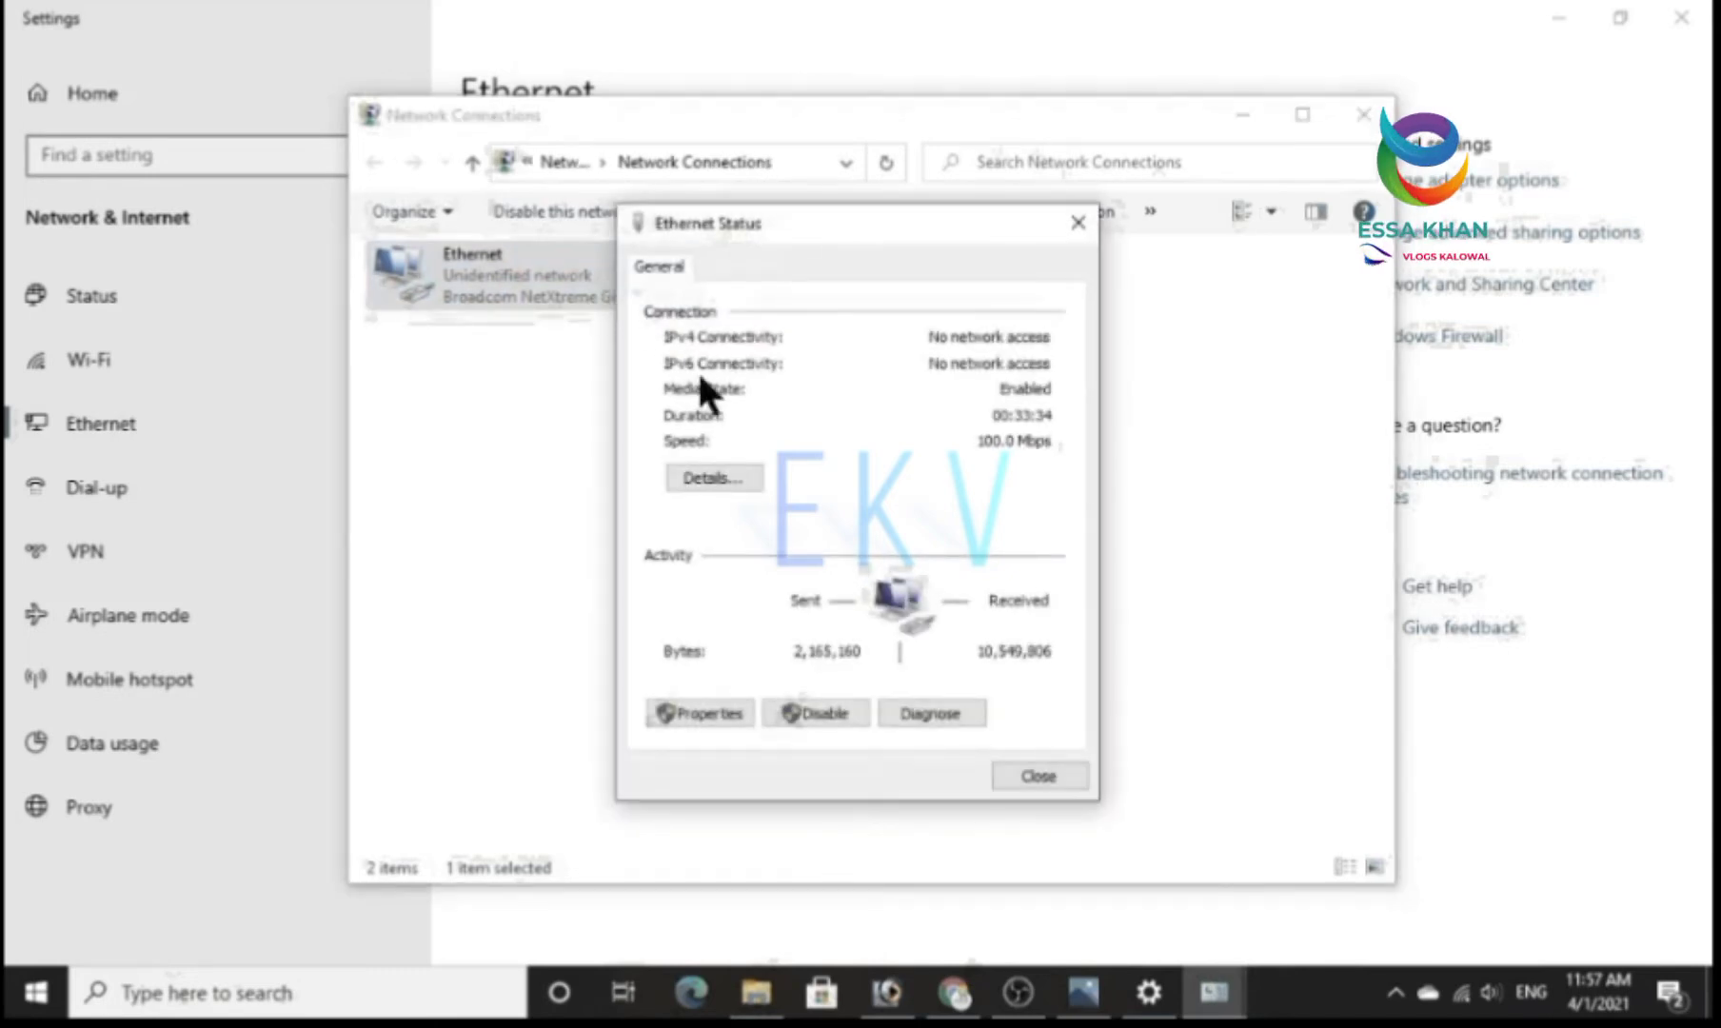
click(716, 703)
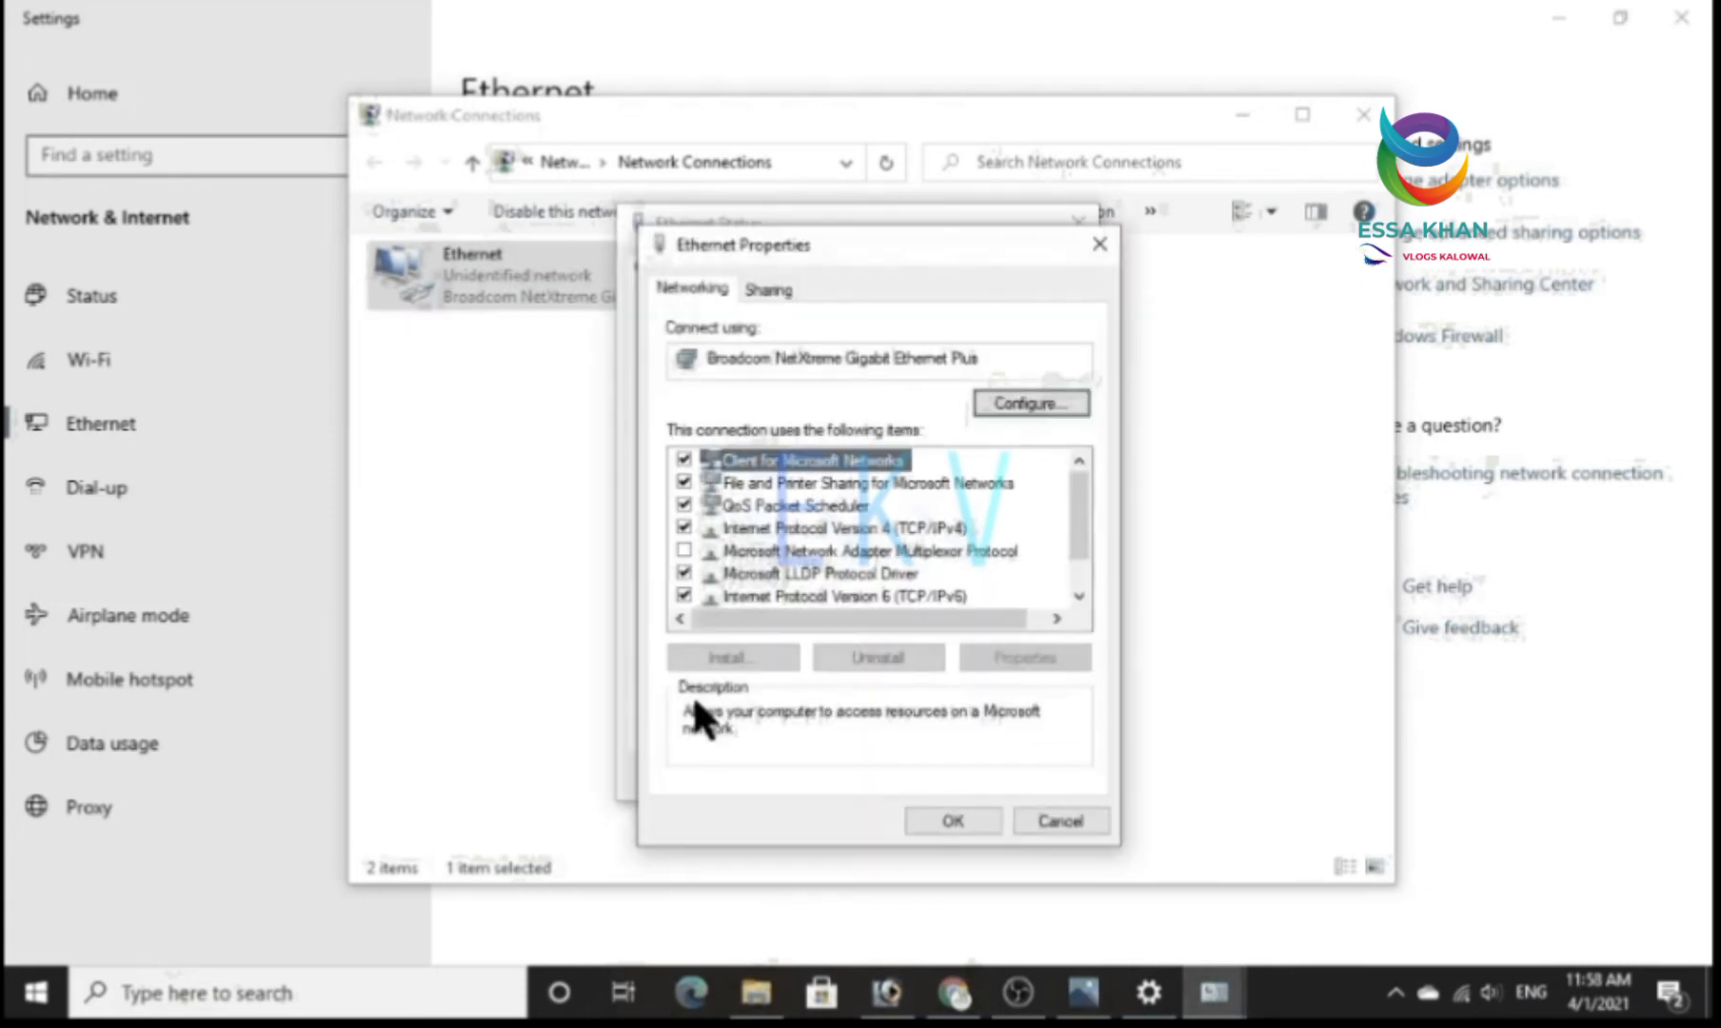
double_click(808, 526)
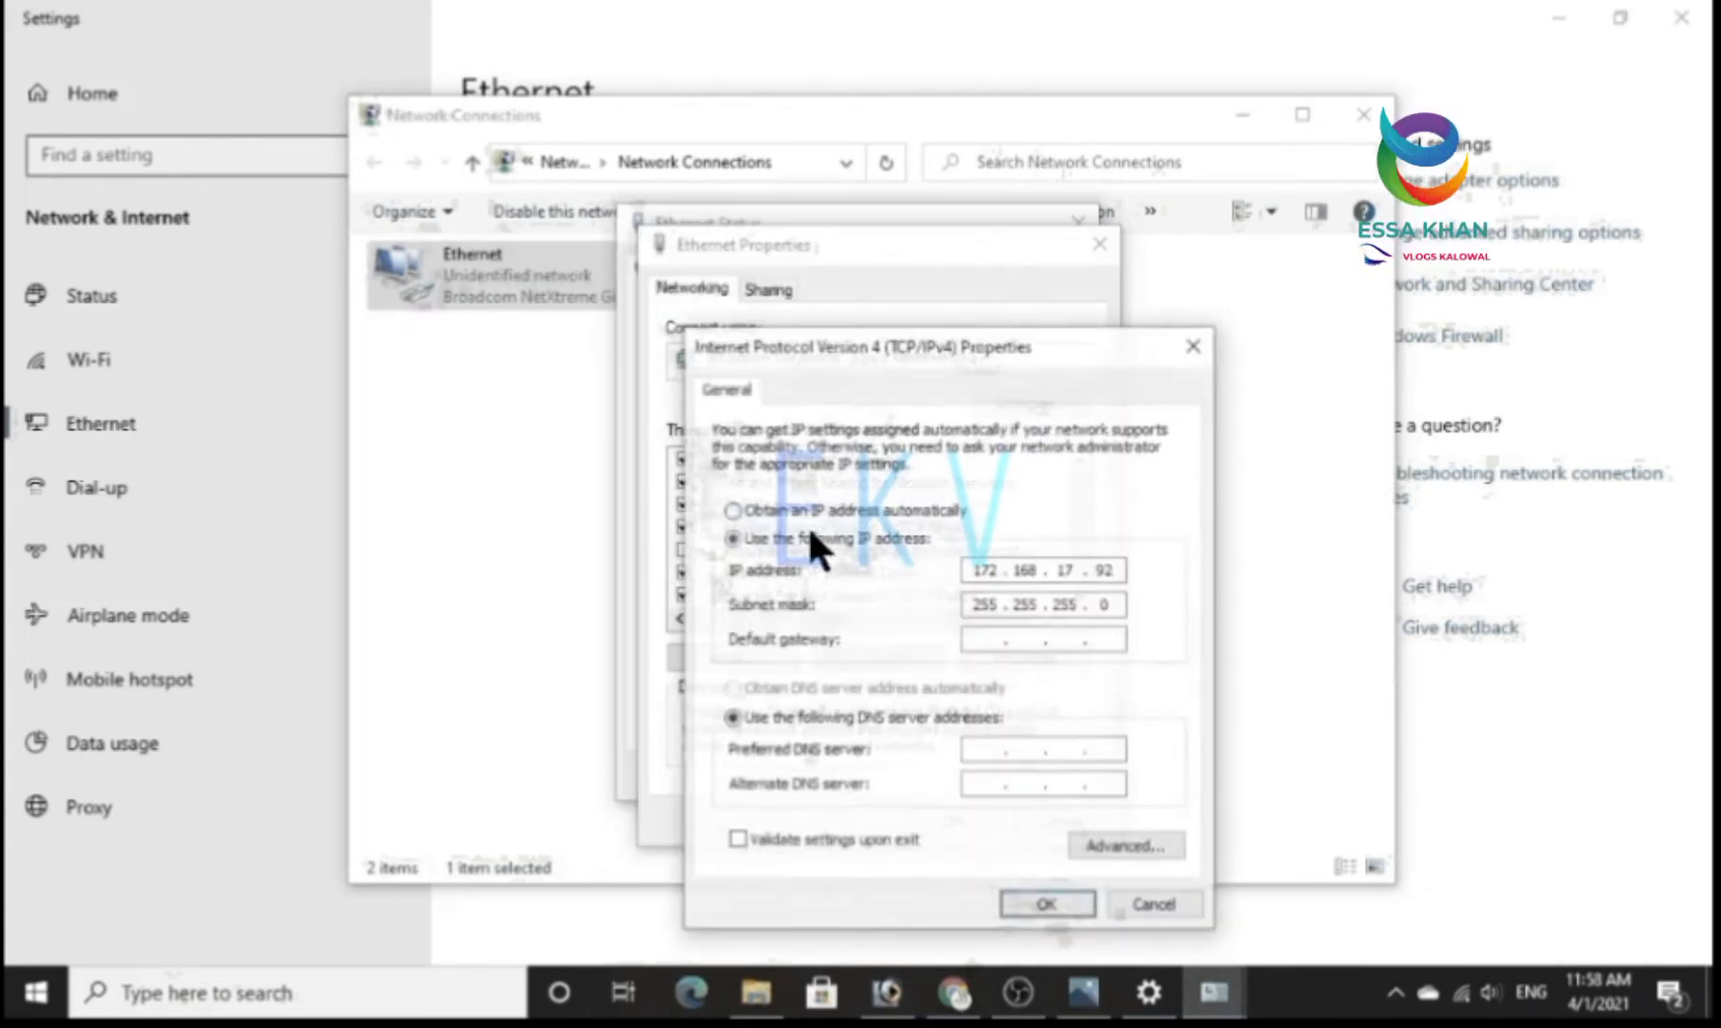
drag(823, 335, 802, 188)
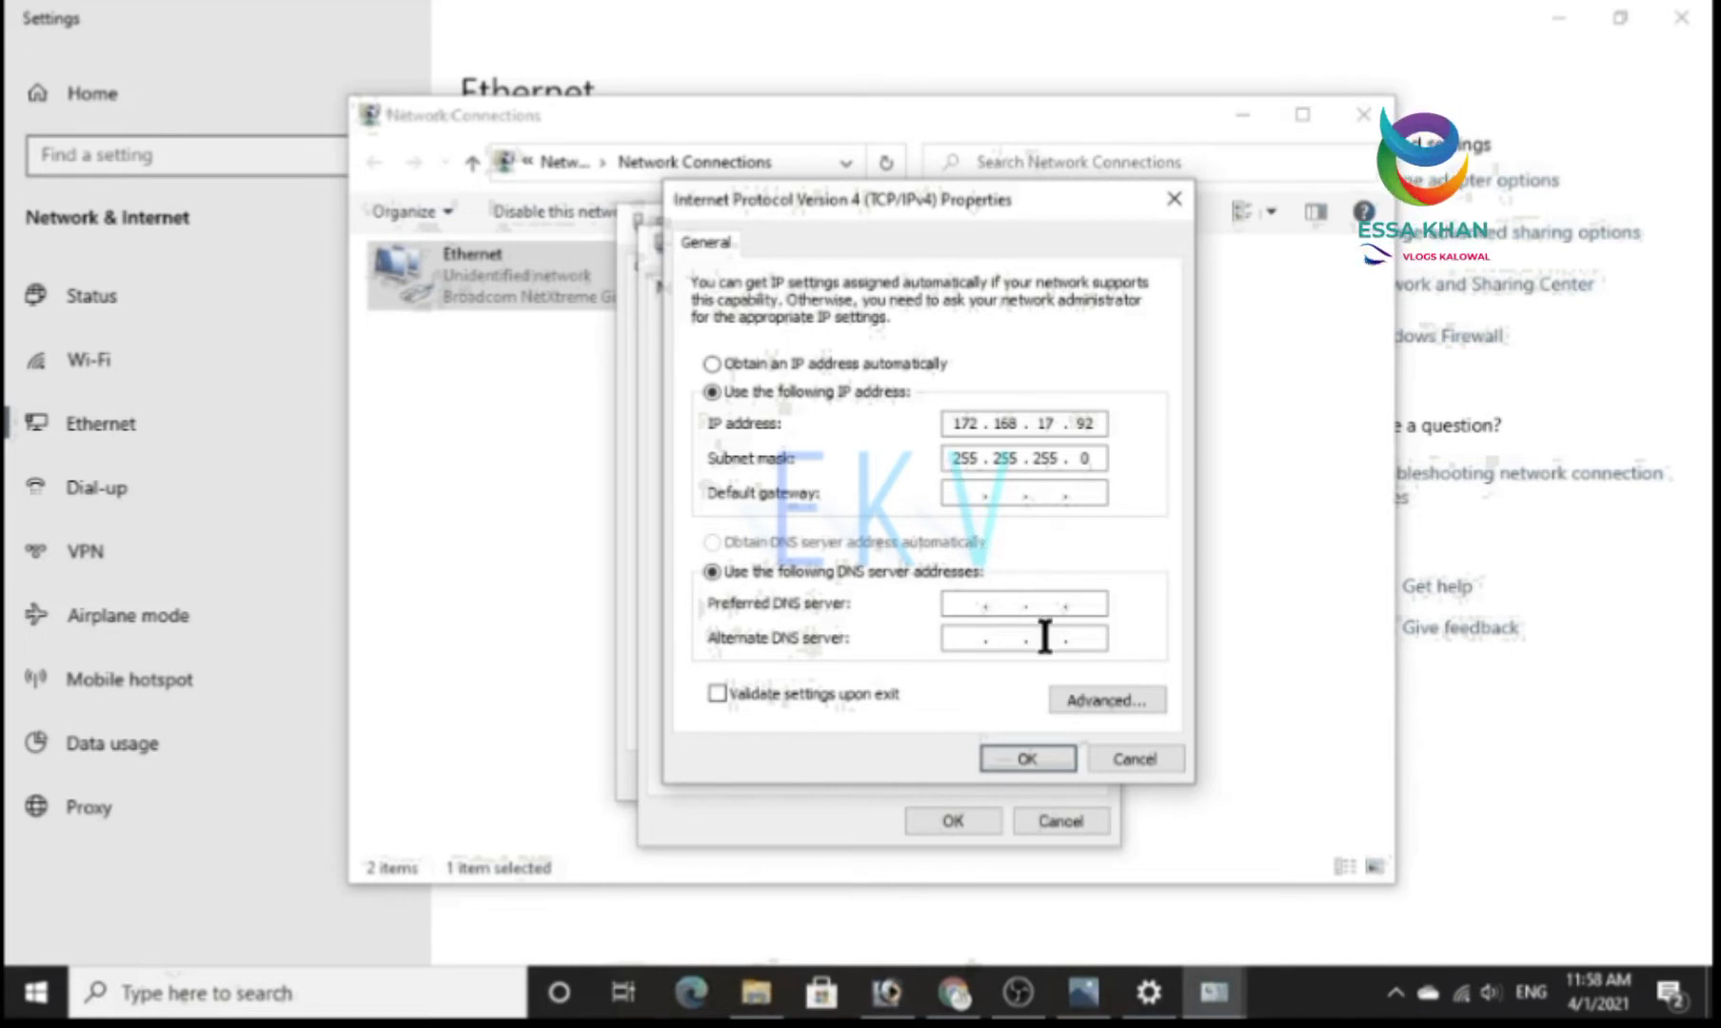
Add a second IP address, 192.168.1.25 with subnet mask 255.255.255.0, in the advanced TCP/IP settings.
click(1102, 698)
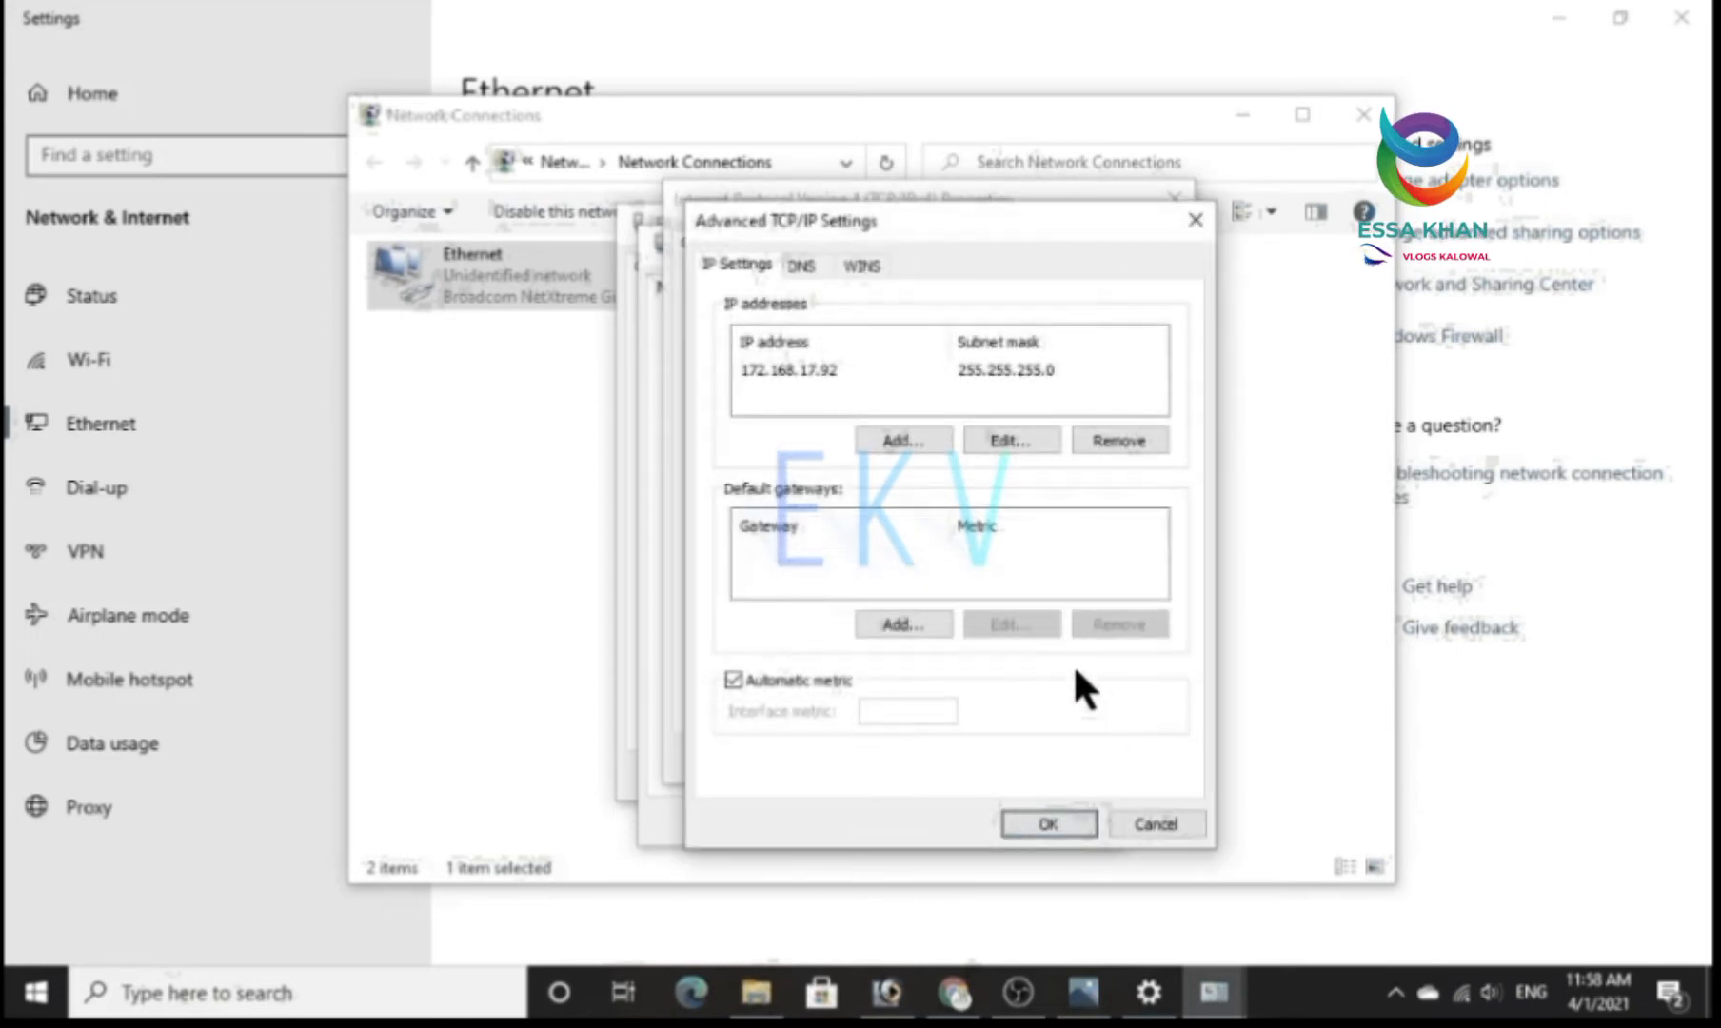
click(902, 441)
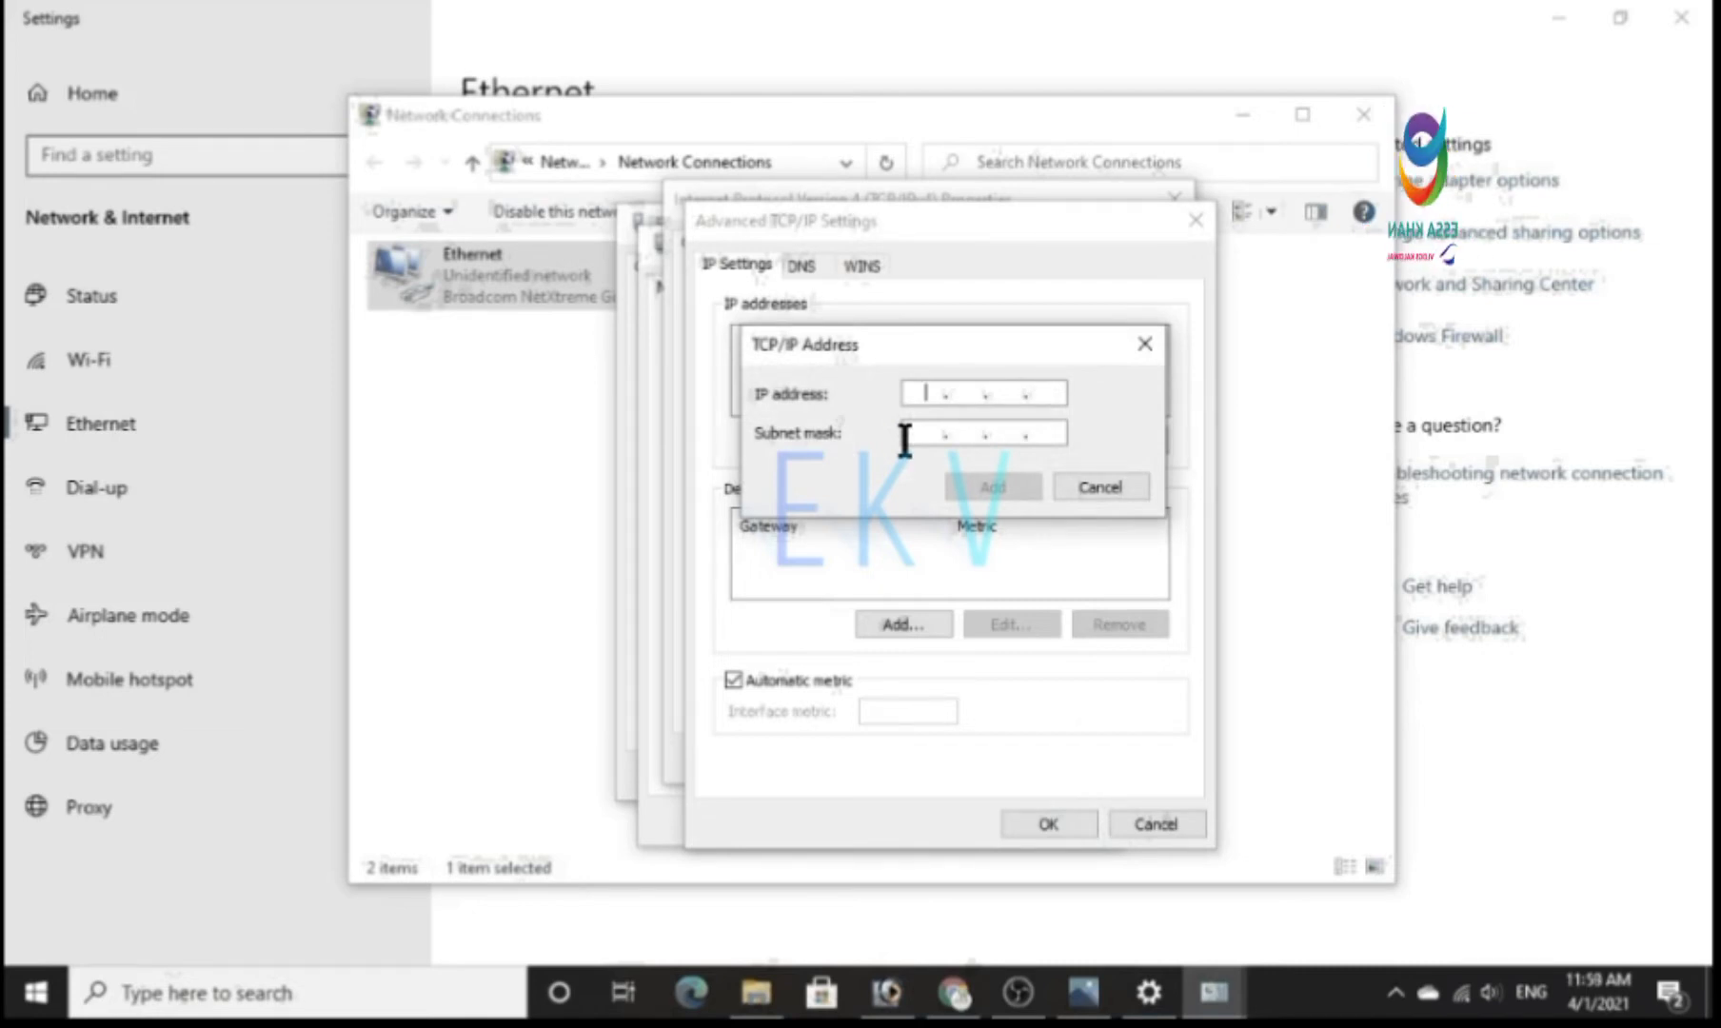
text(192 . )
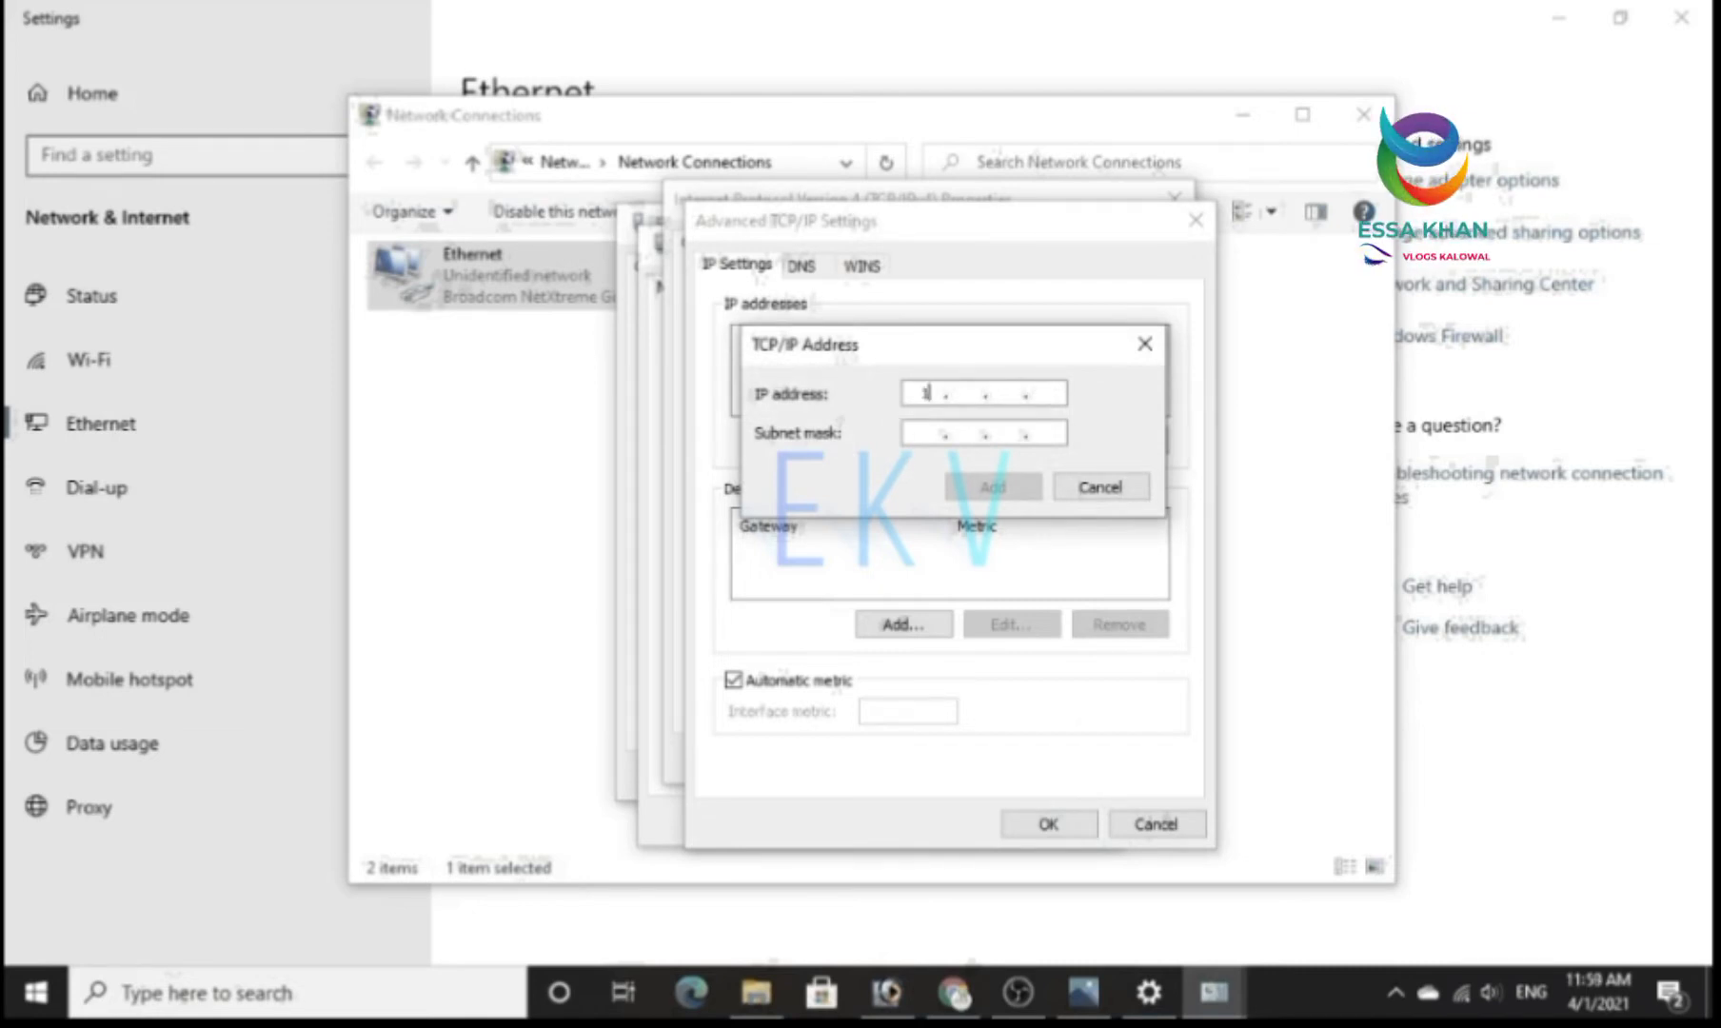
text(168 . )
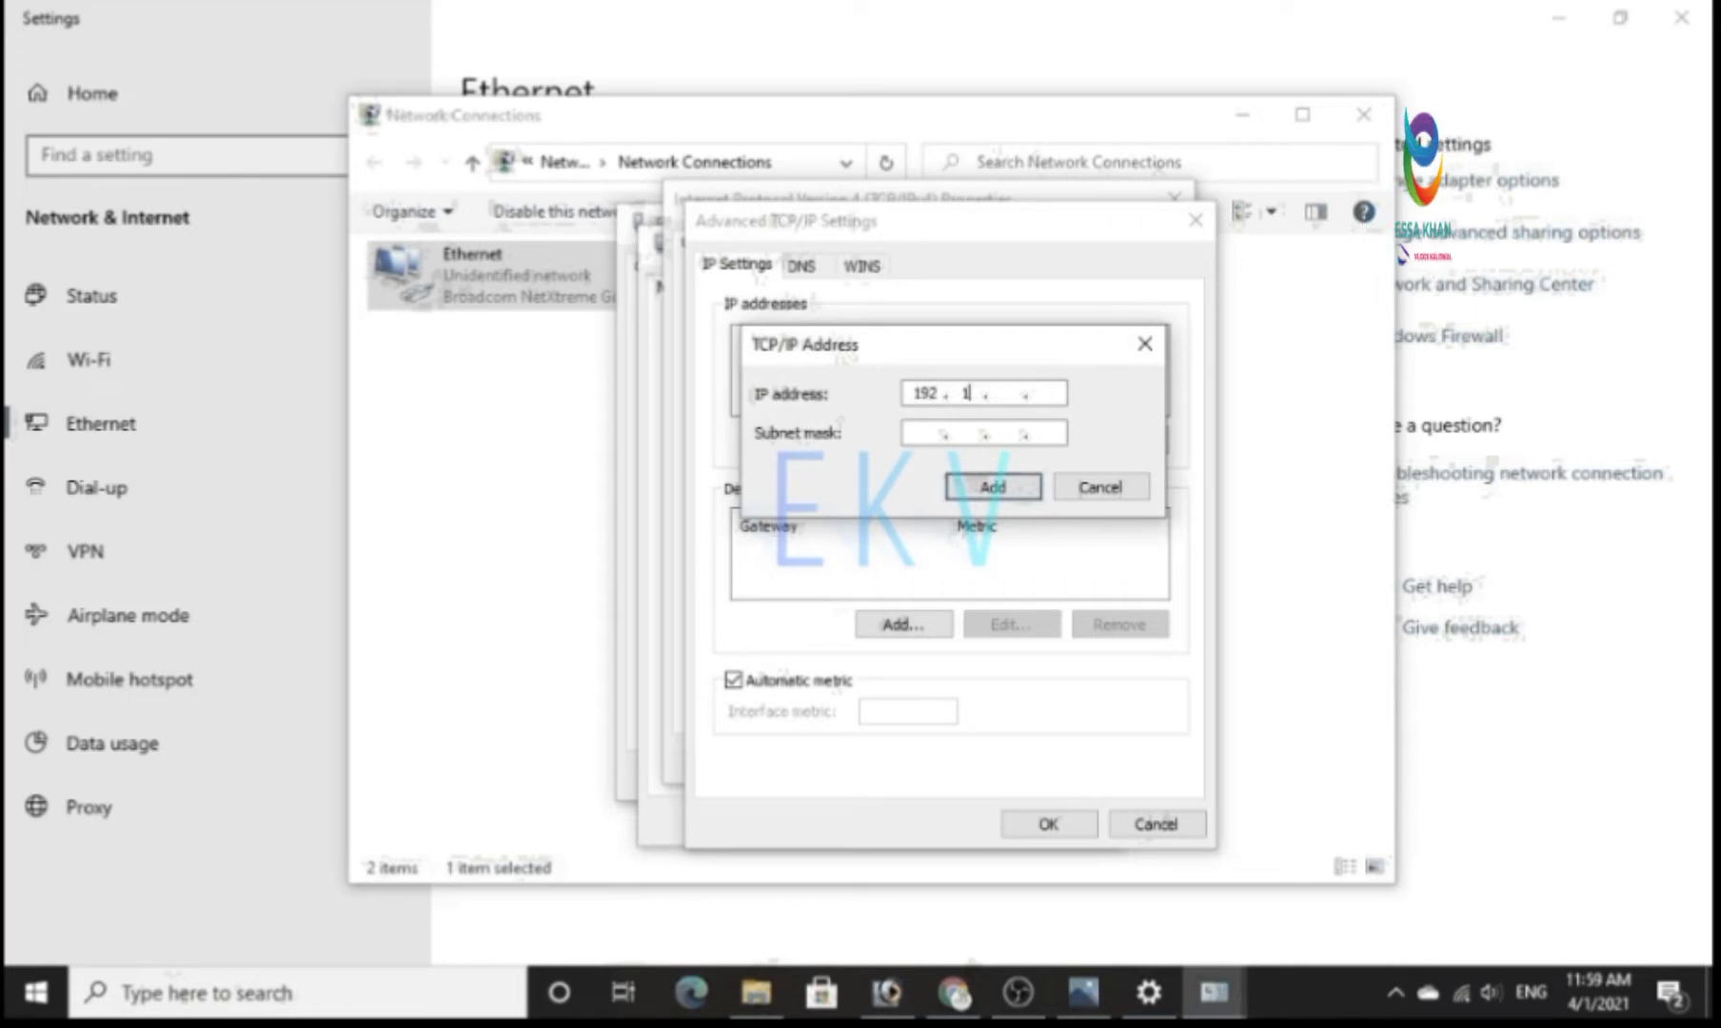
text(125)
key(BackSpace)
key(BackSpace)
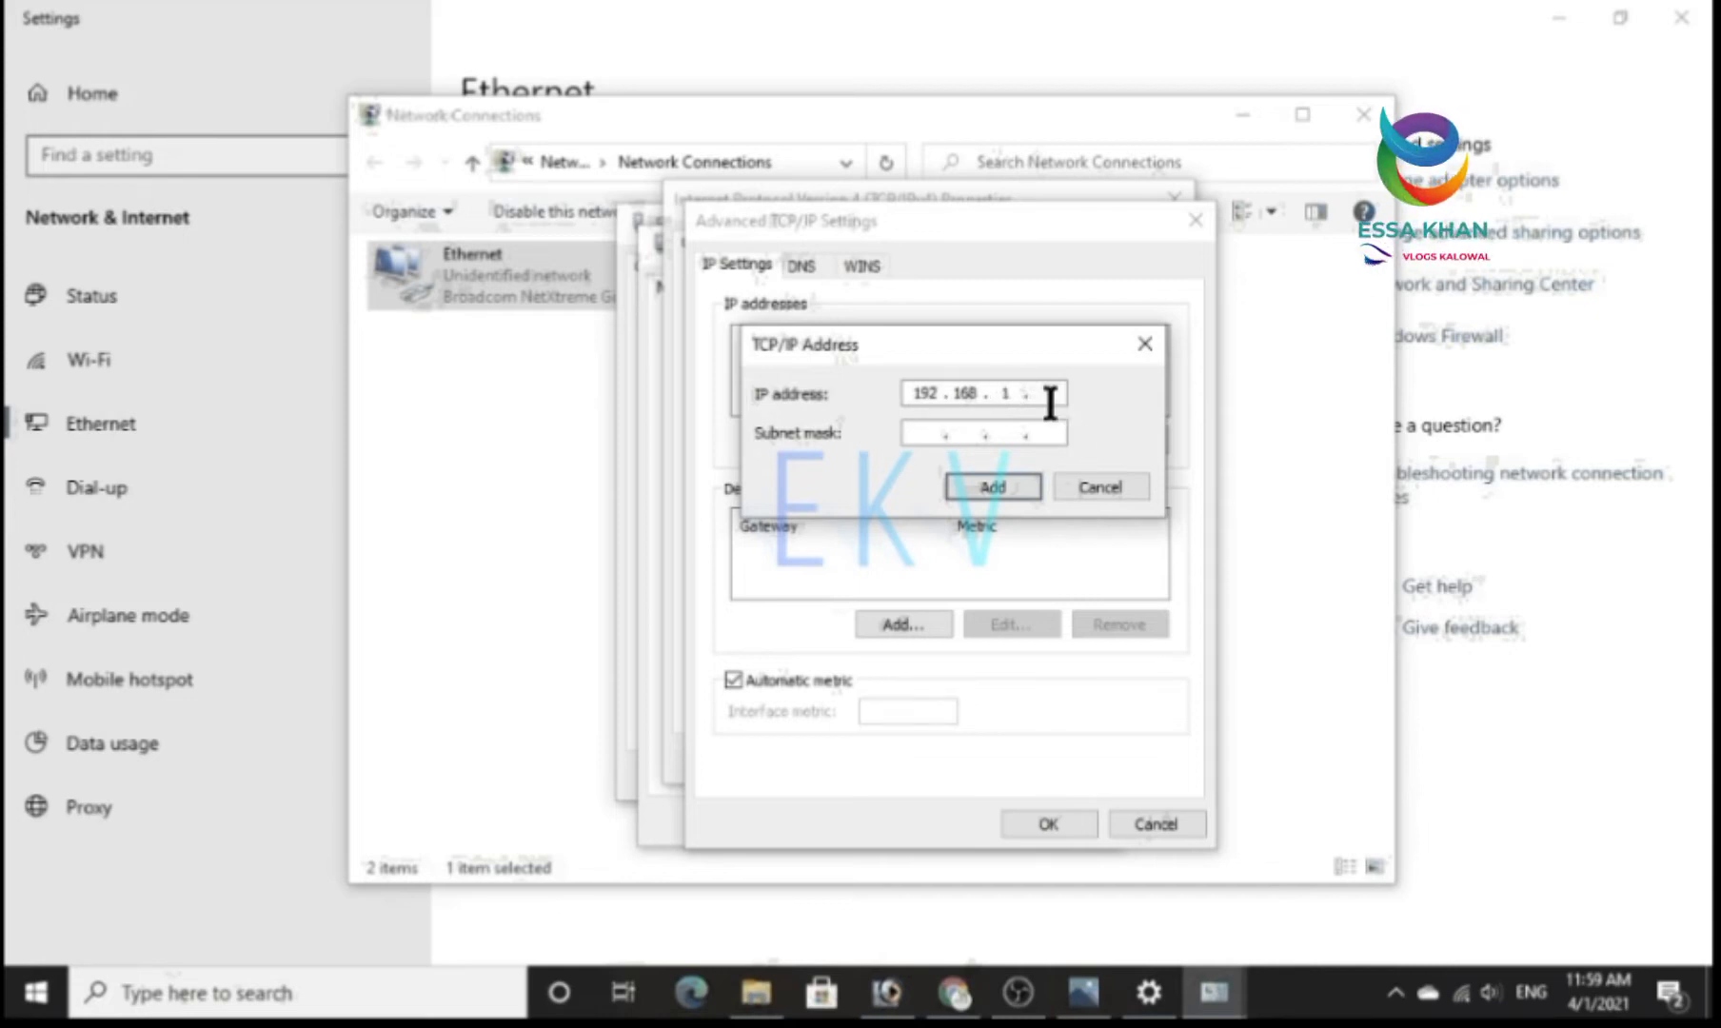
text(25)
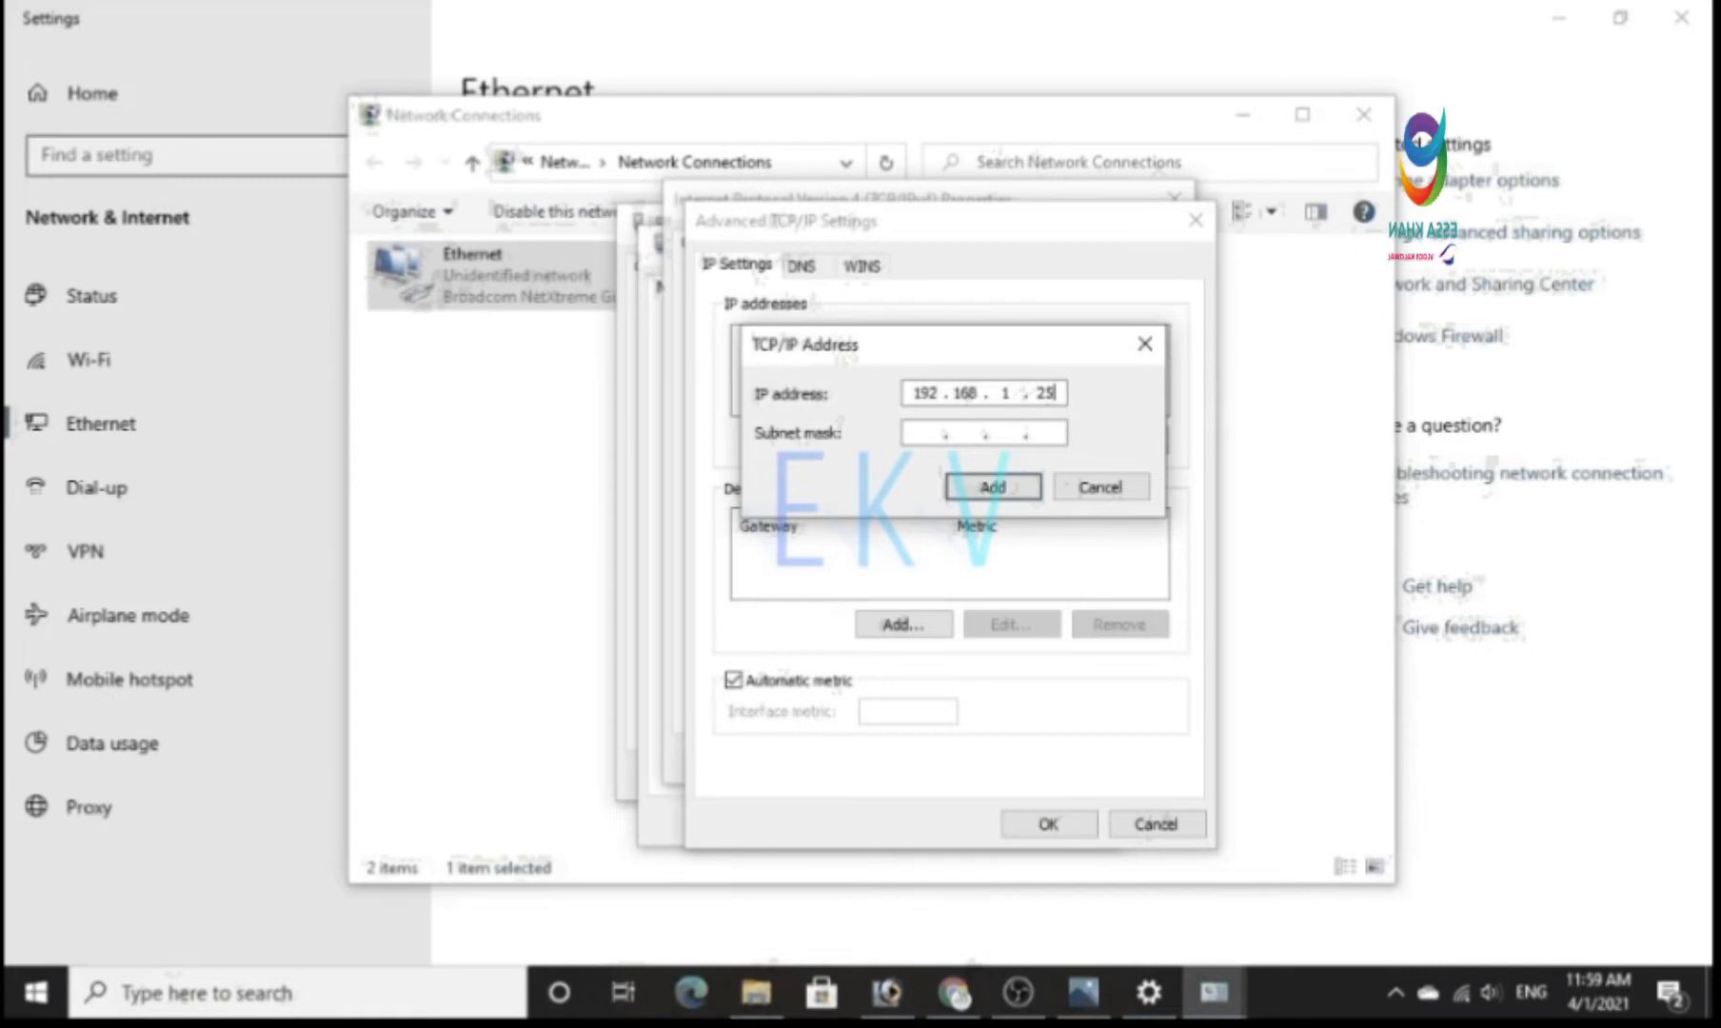
click(913, 430)
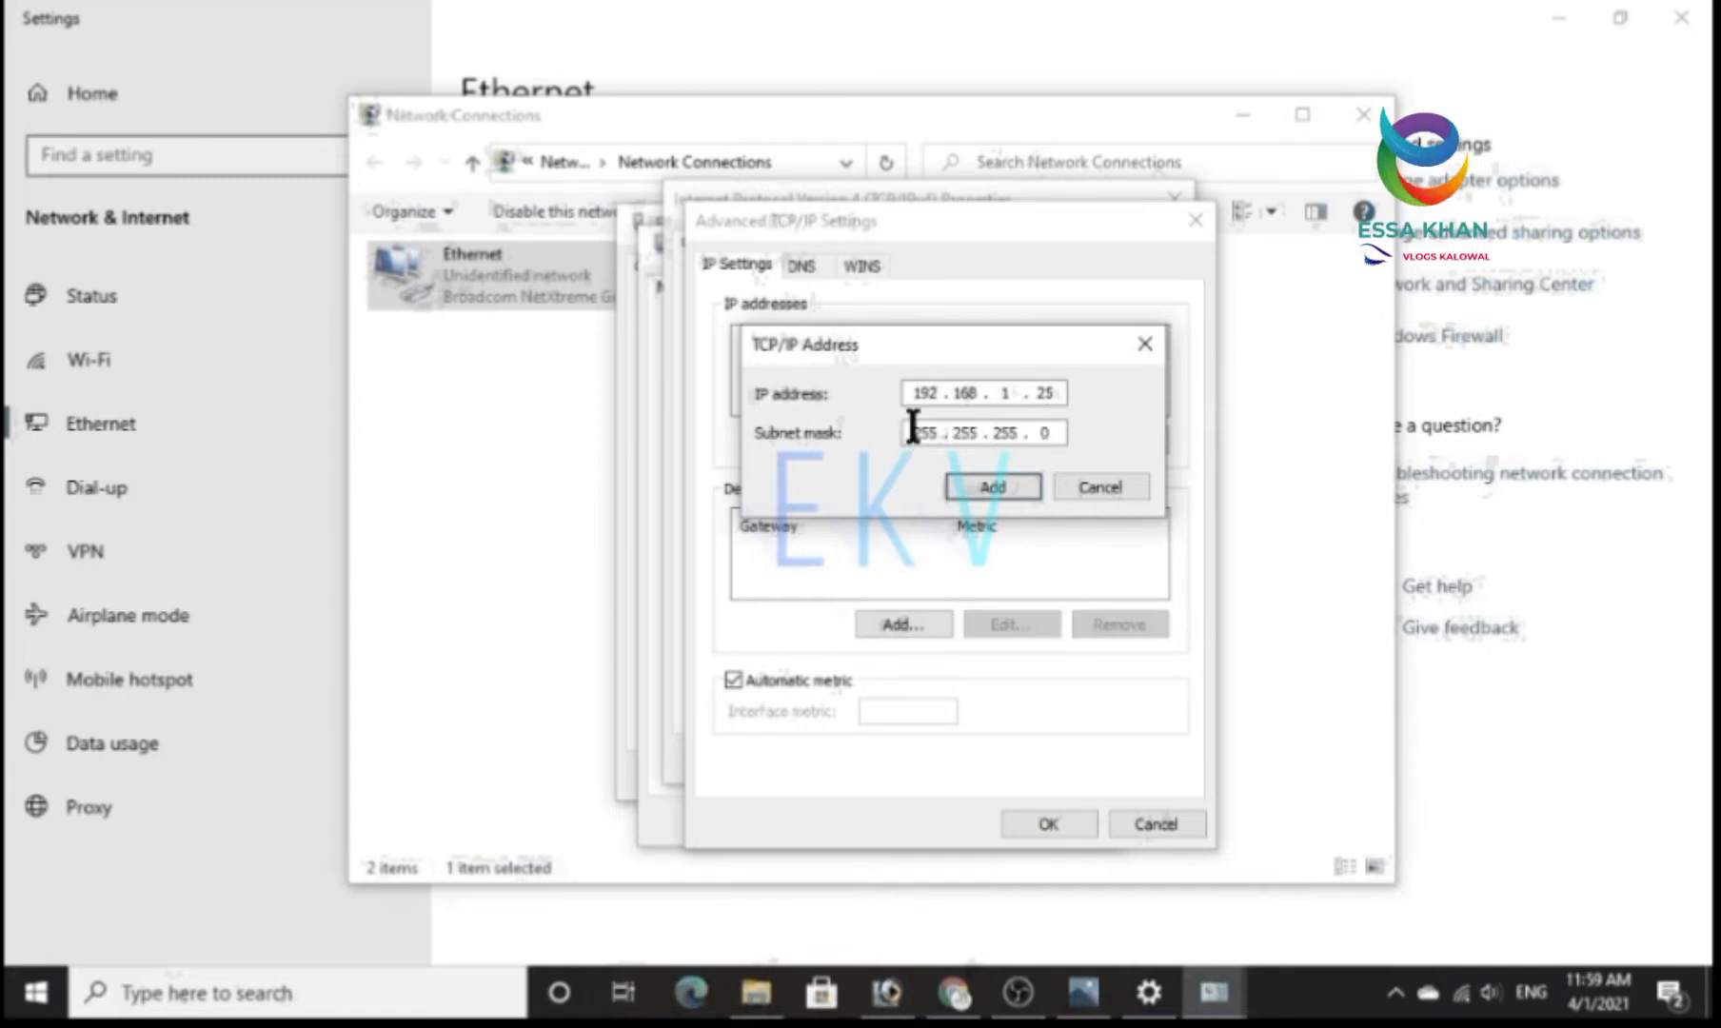
click(988, 487)
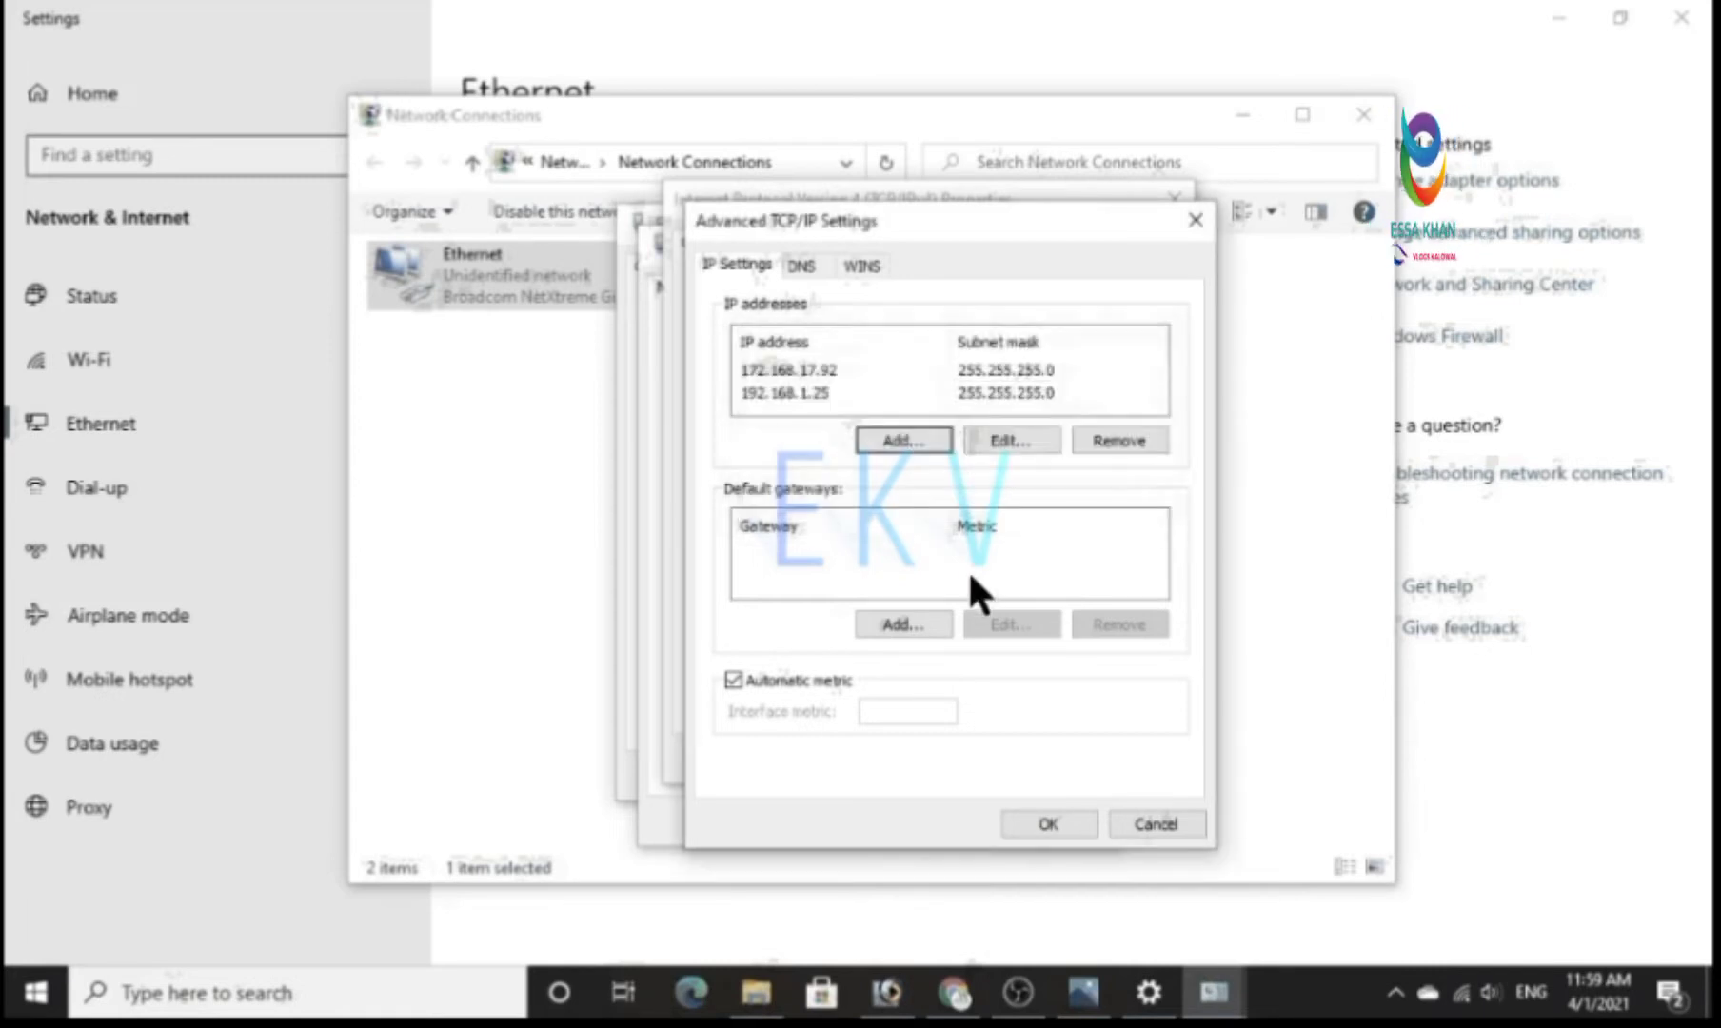
Confirm the Ethernet adapter's IP changes and close the network connection and Settings windows.
click(1051, 823)
click(1017, 754)
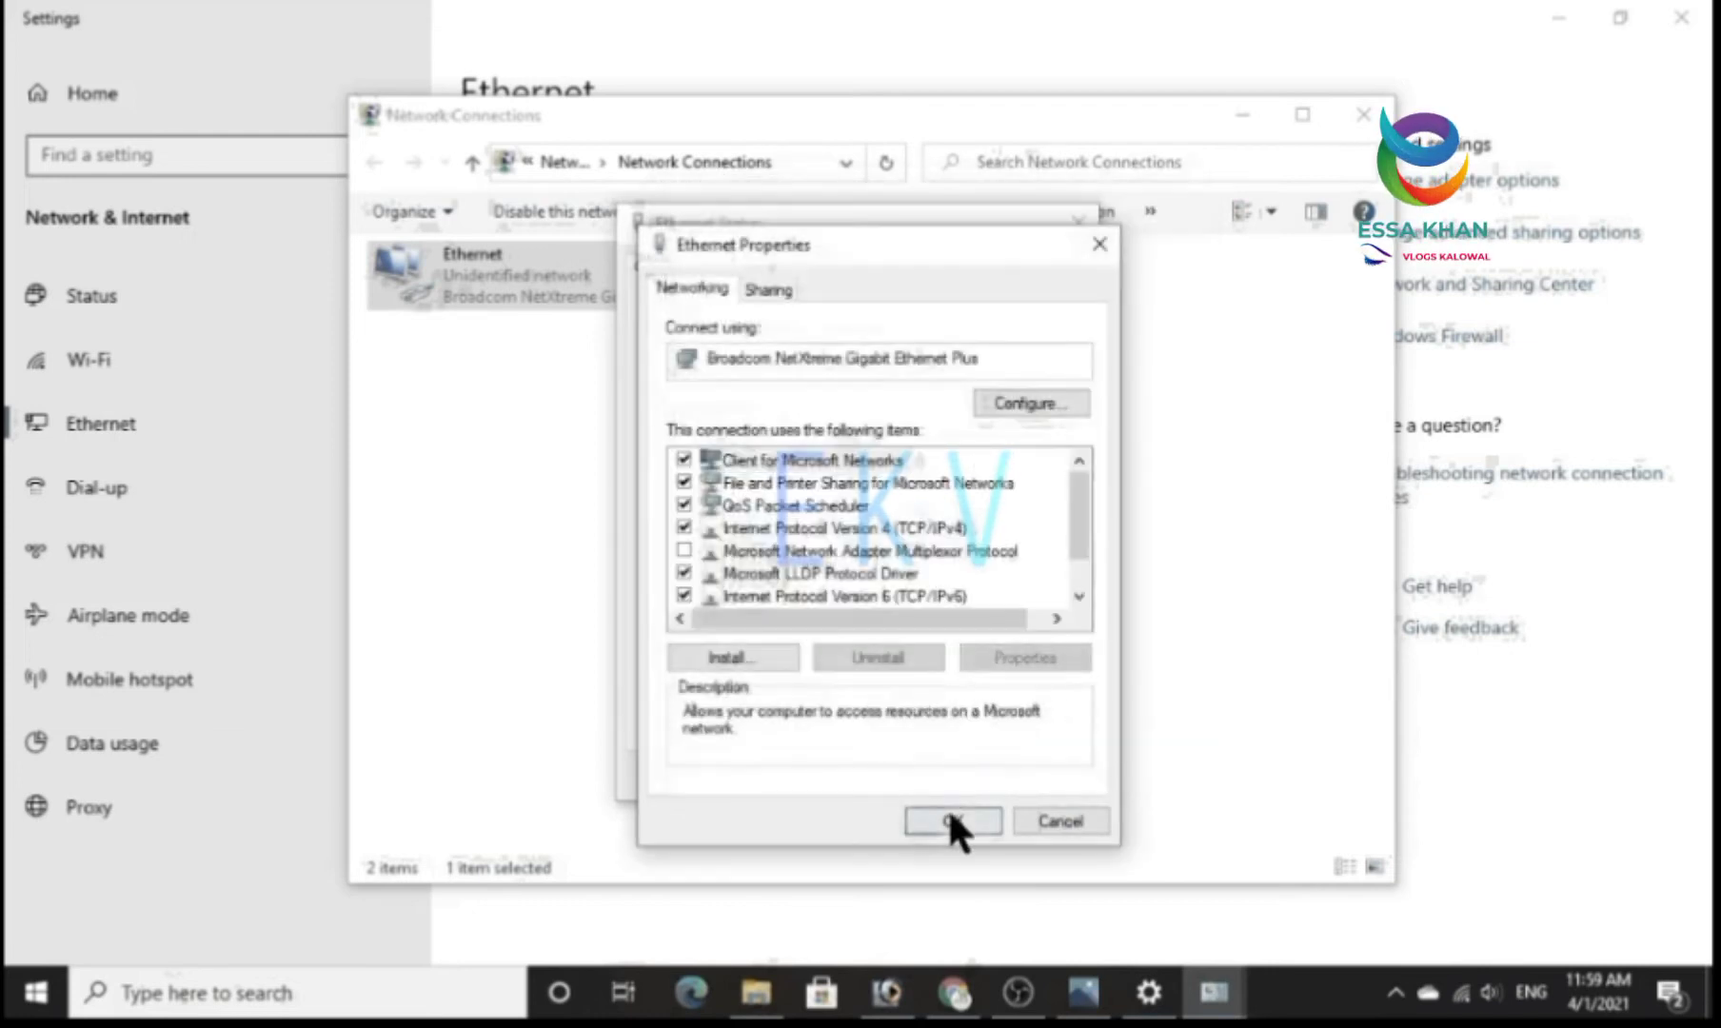
click(951, 820)
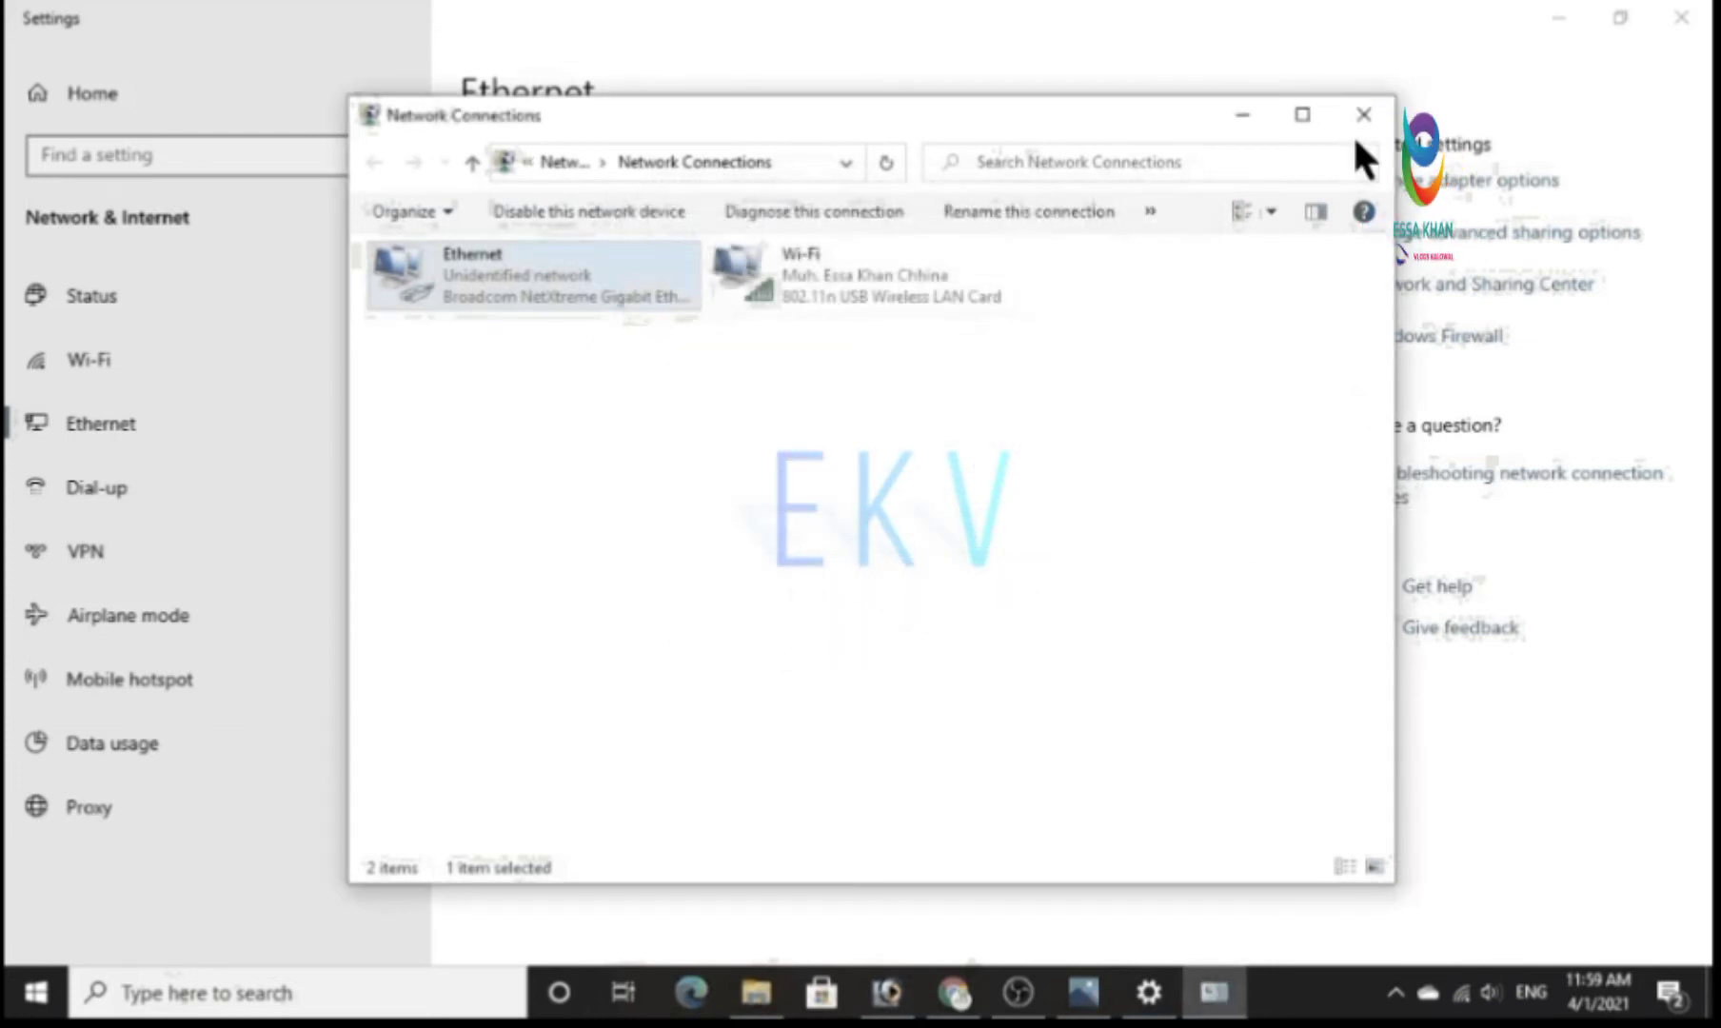
click(1363, 114)
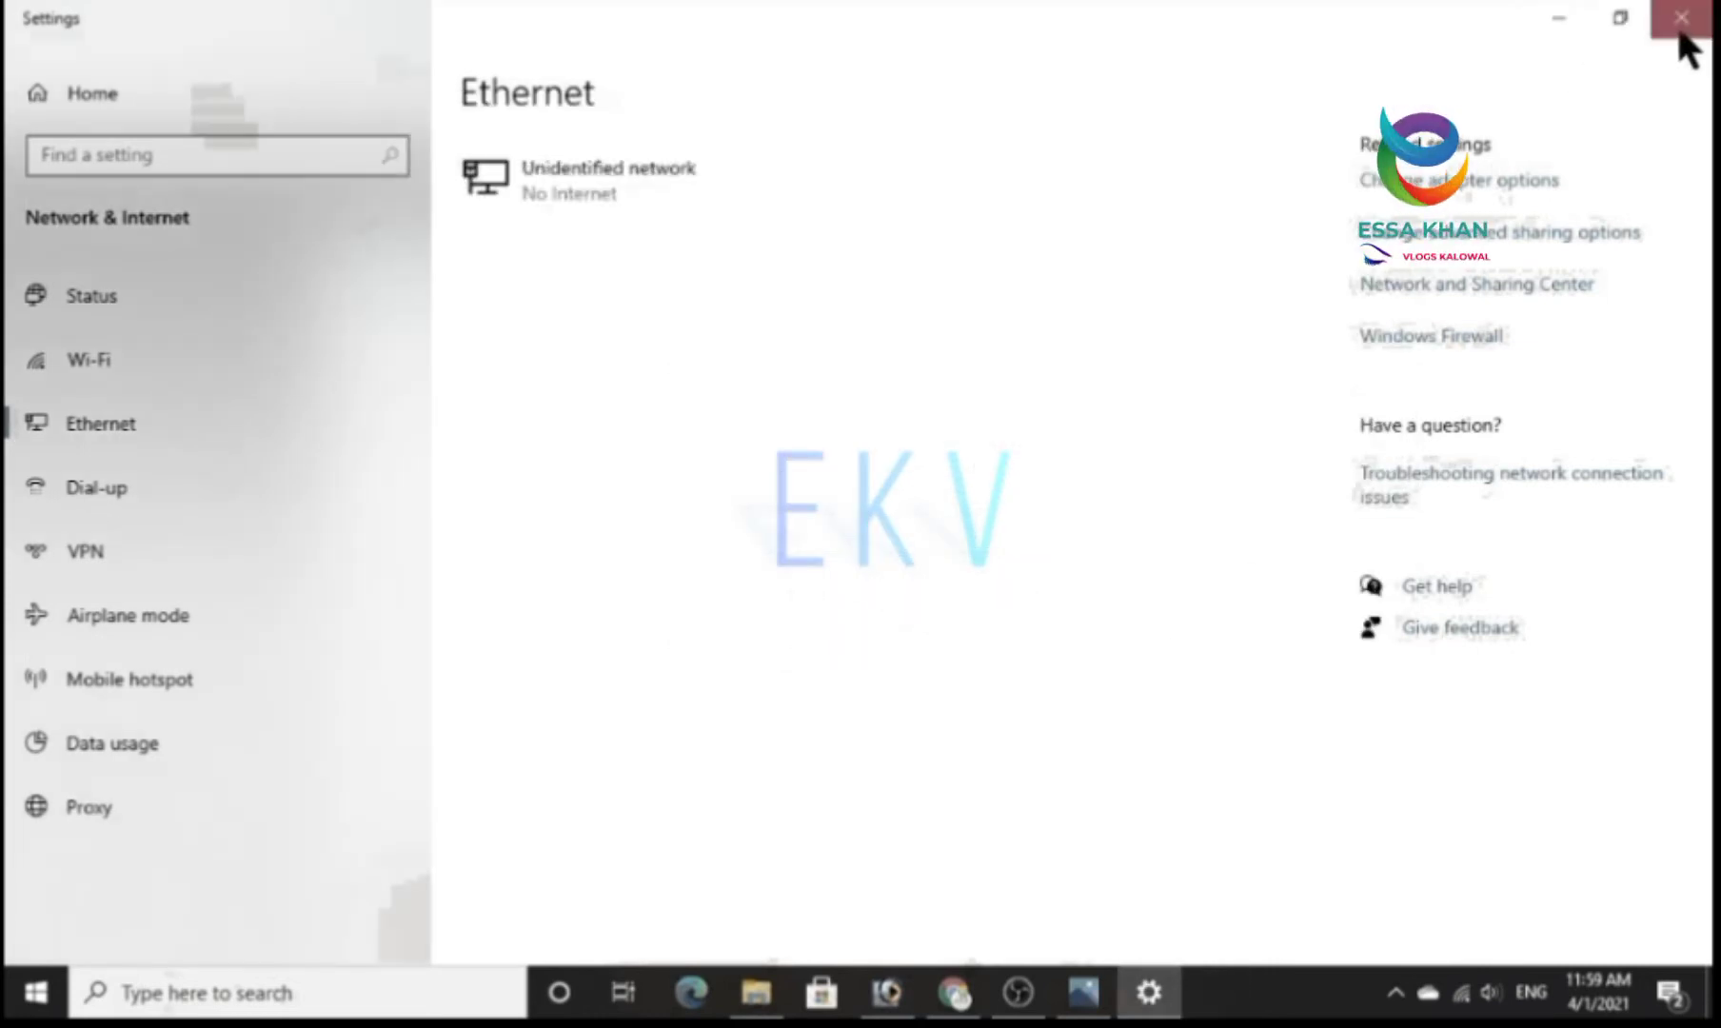
click(1680, 29)
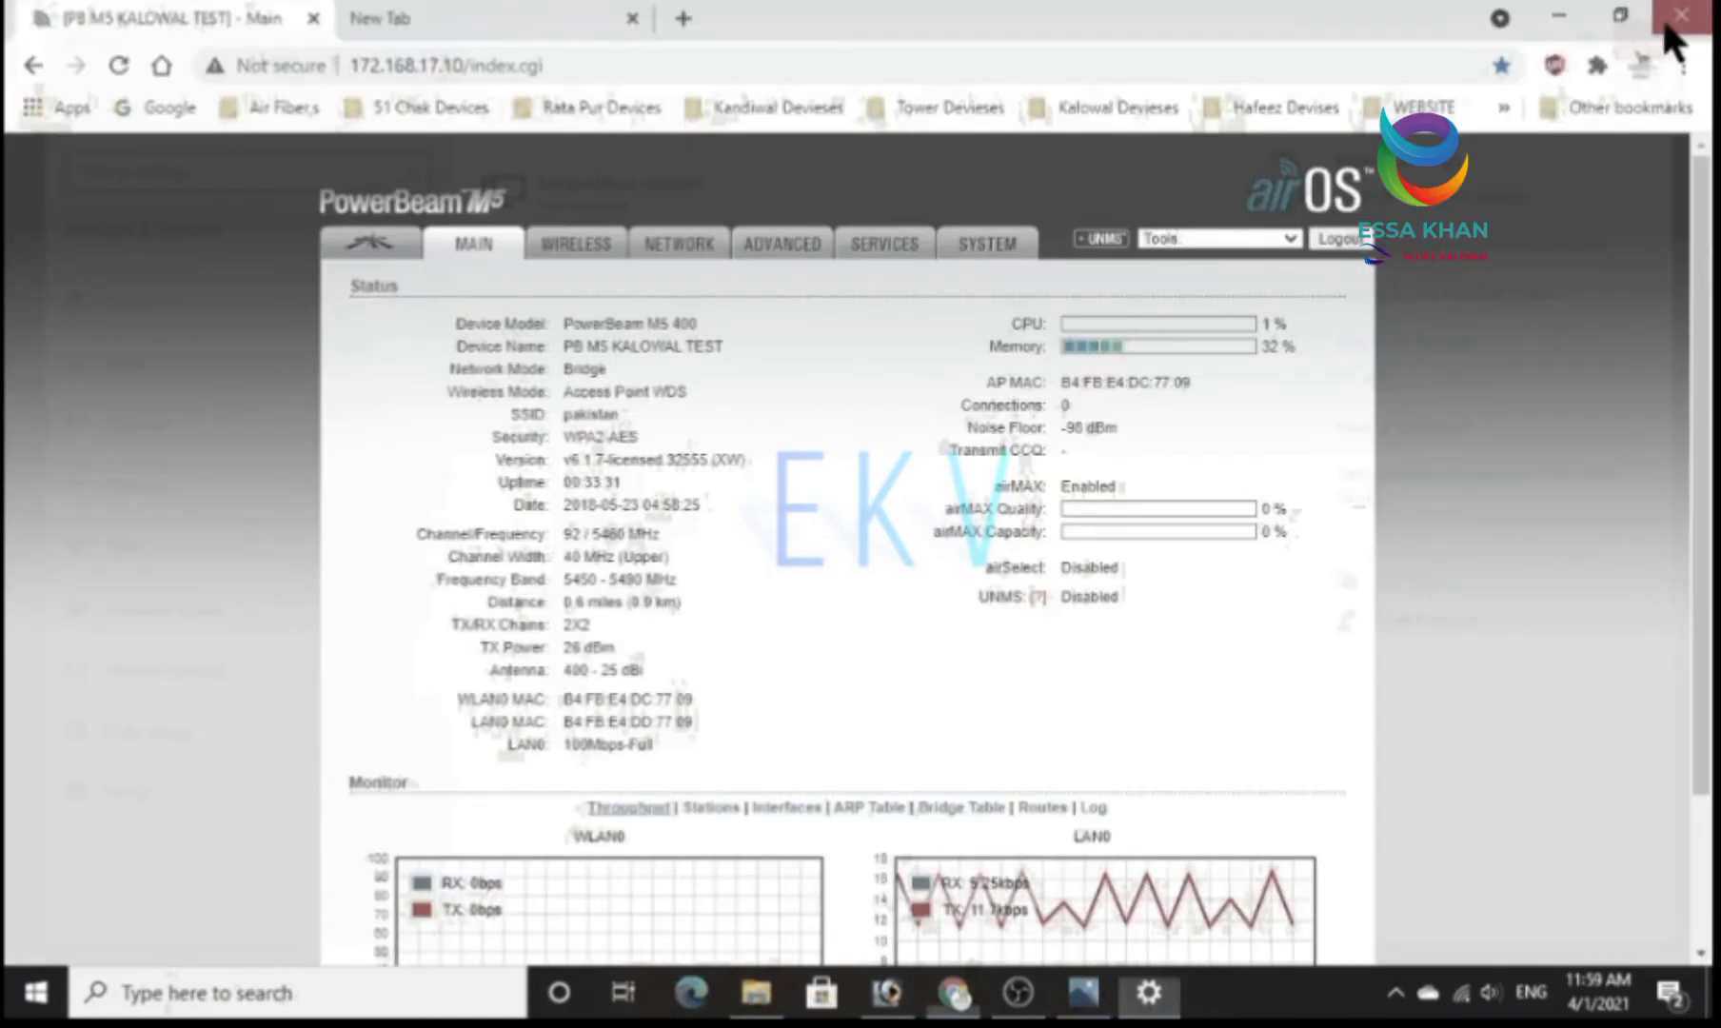
Load the address 192.168.1.20 in the empty browser tab.
click(492, 19)
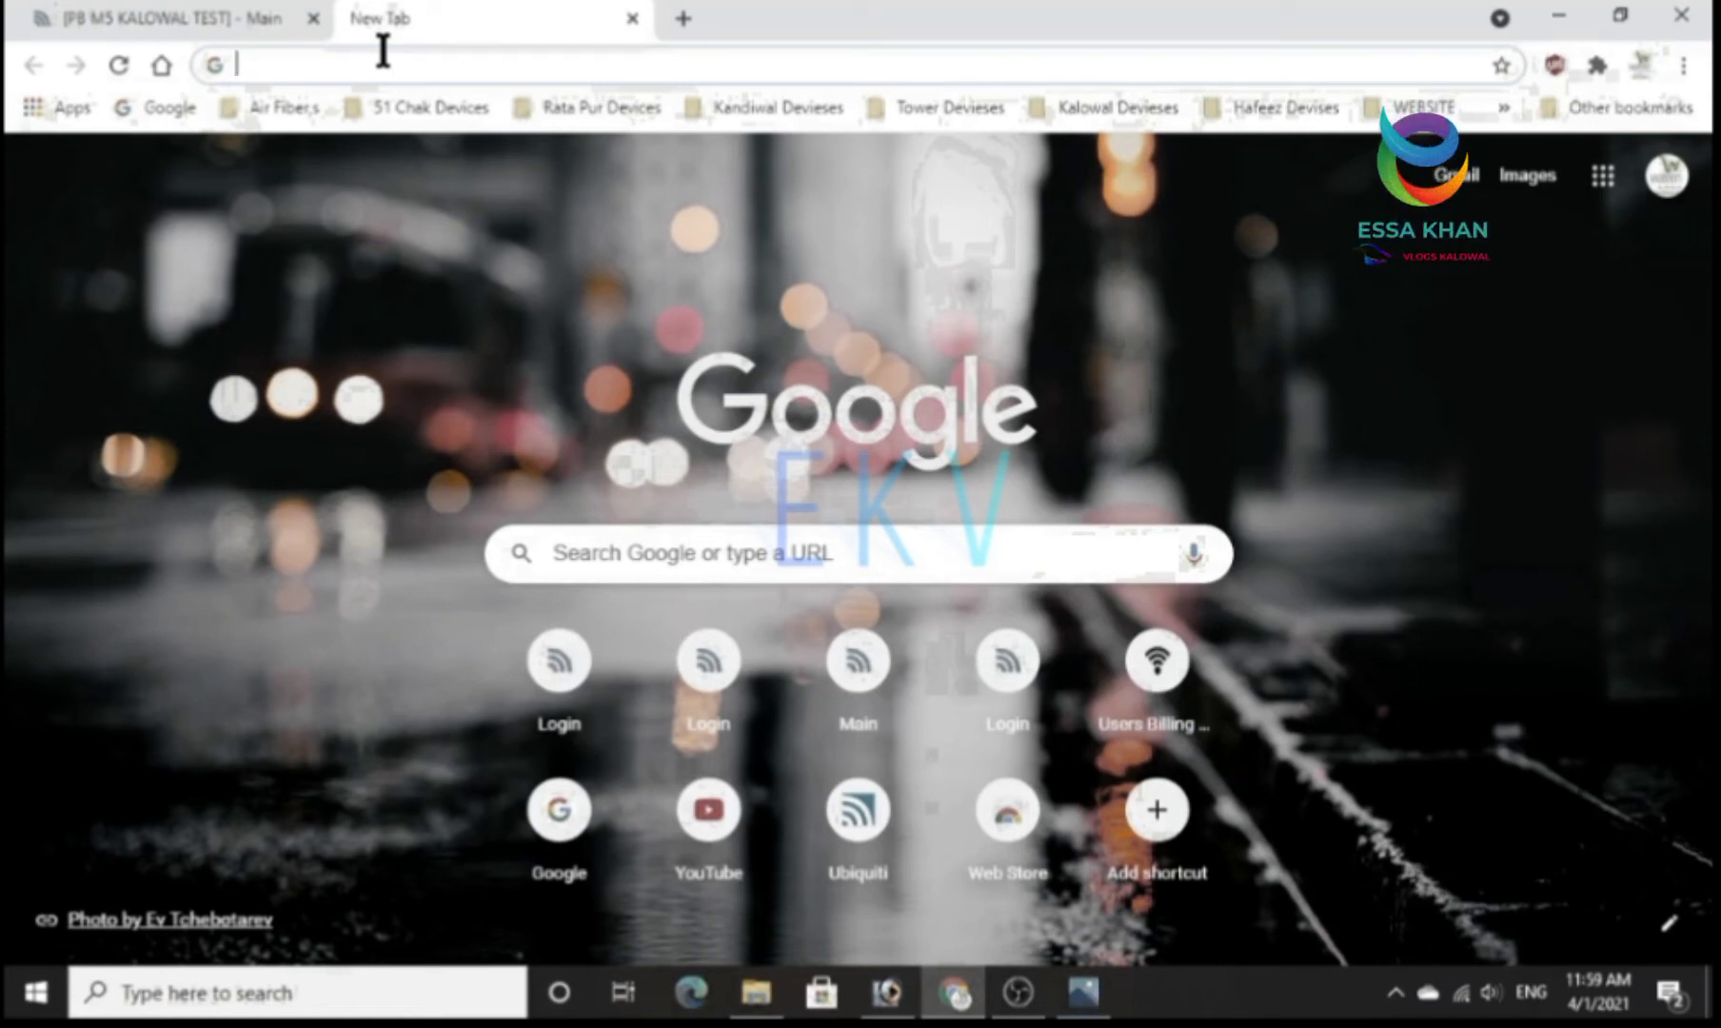
text(192.)
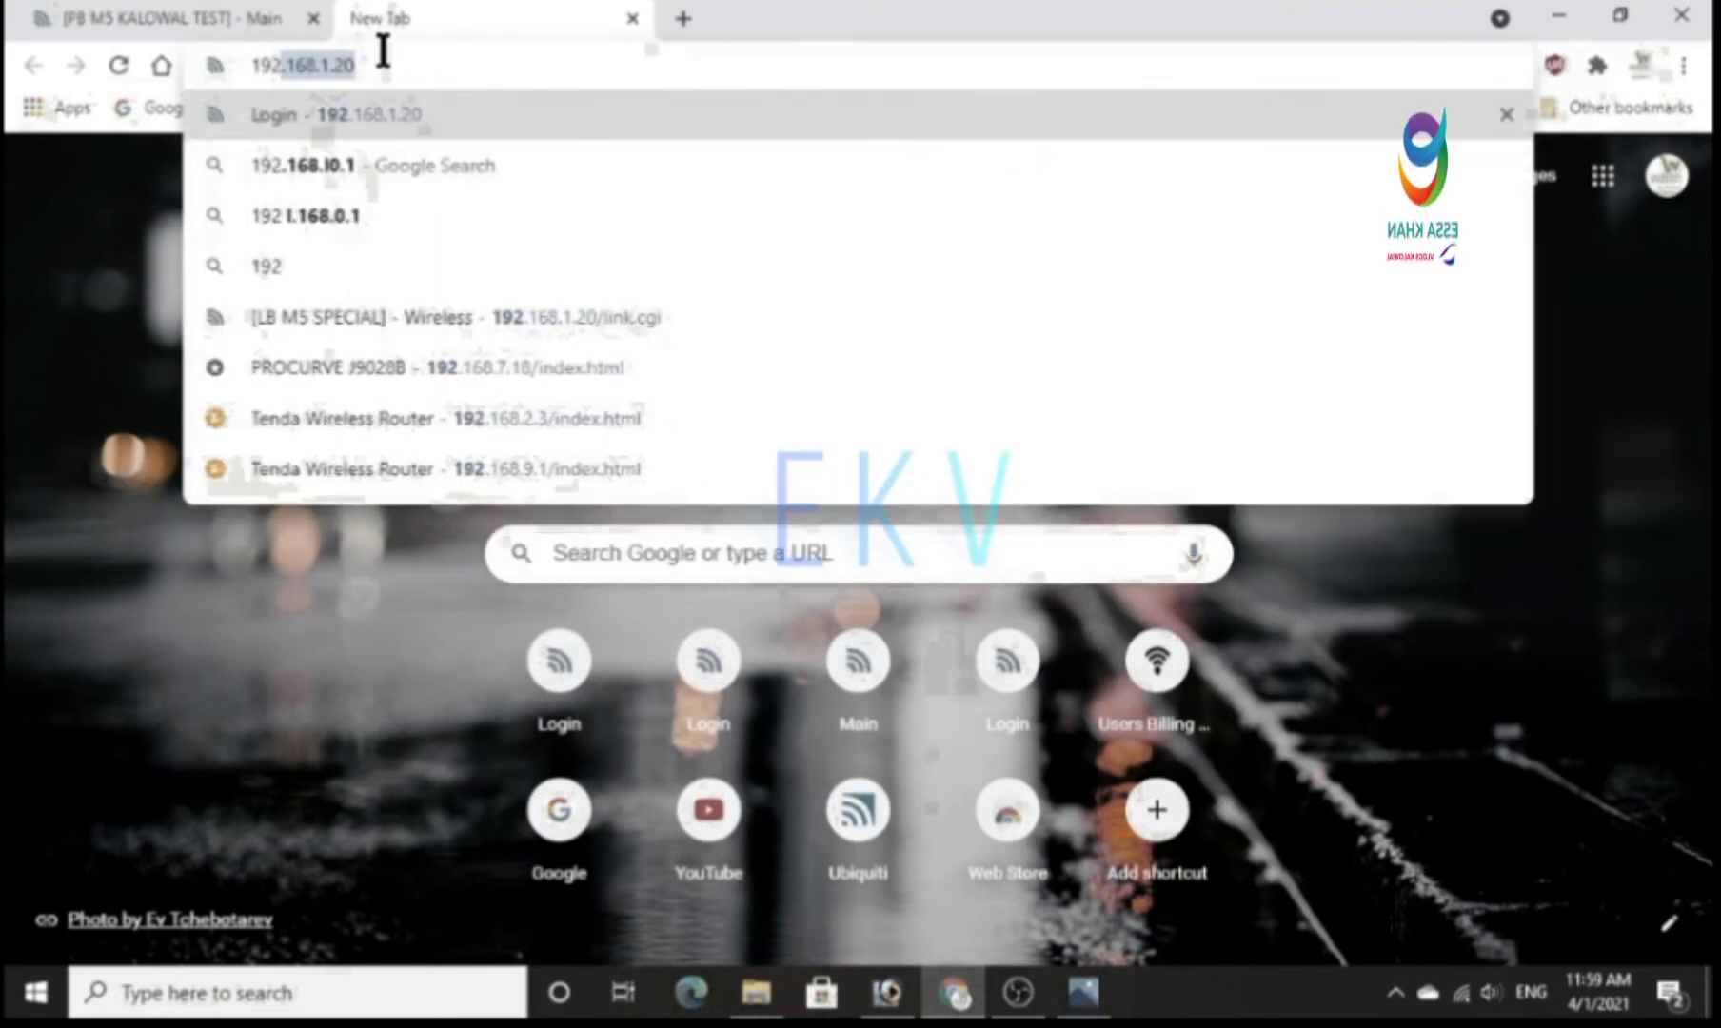
text(168)
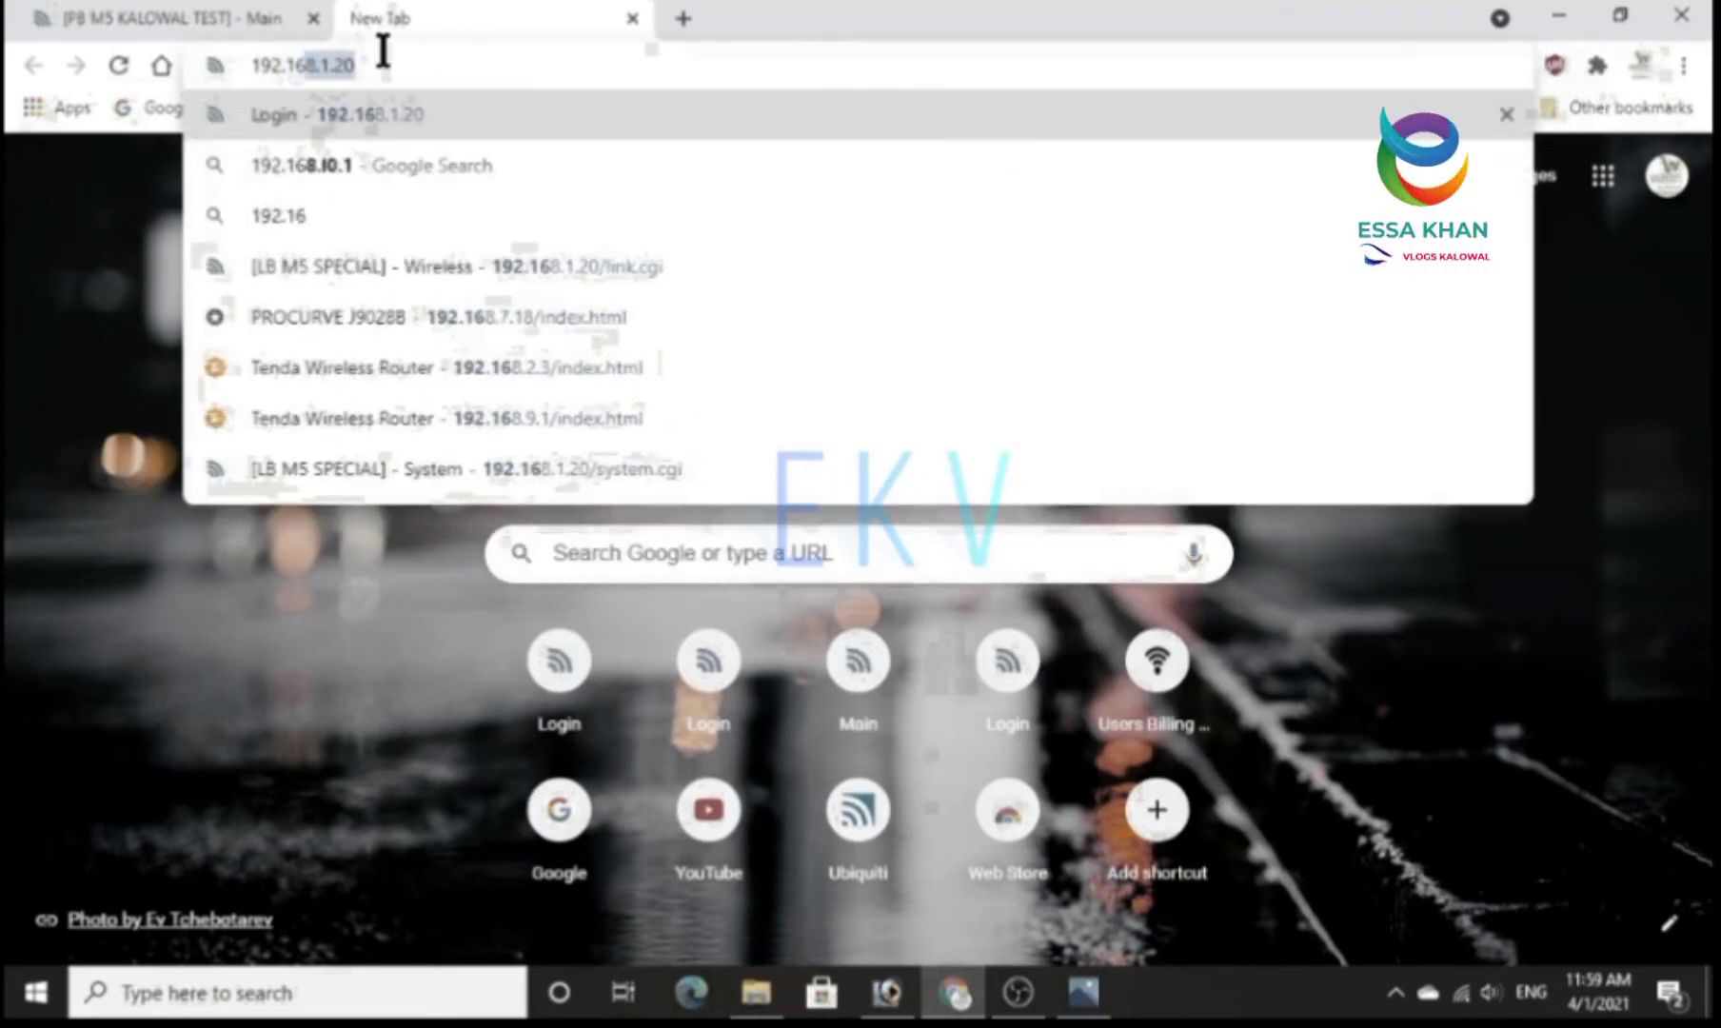
text(.1.20)
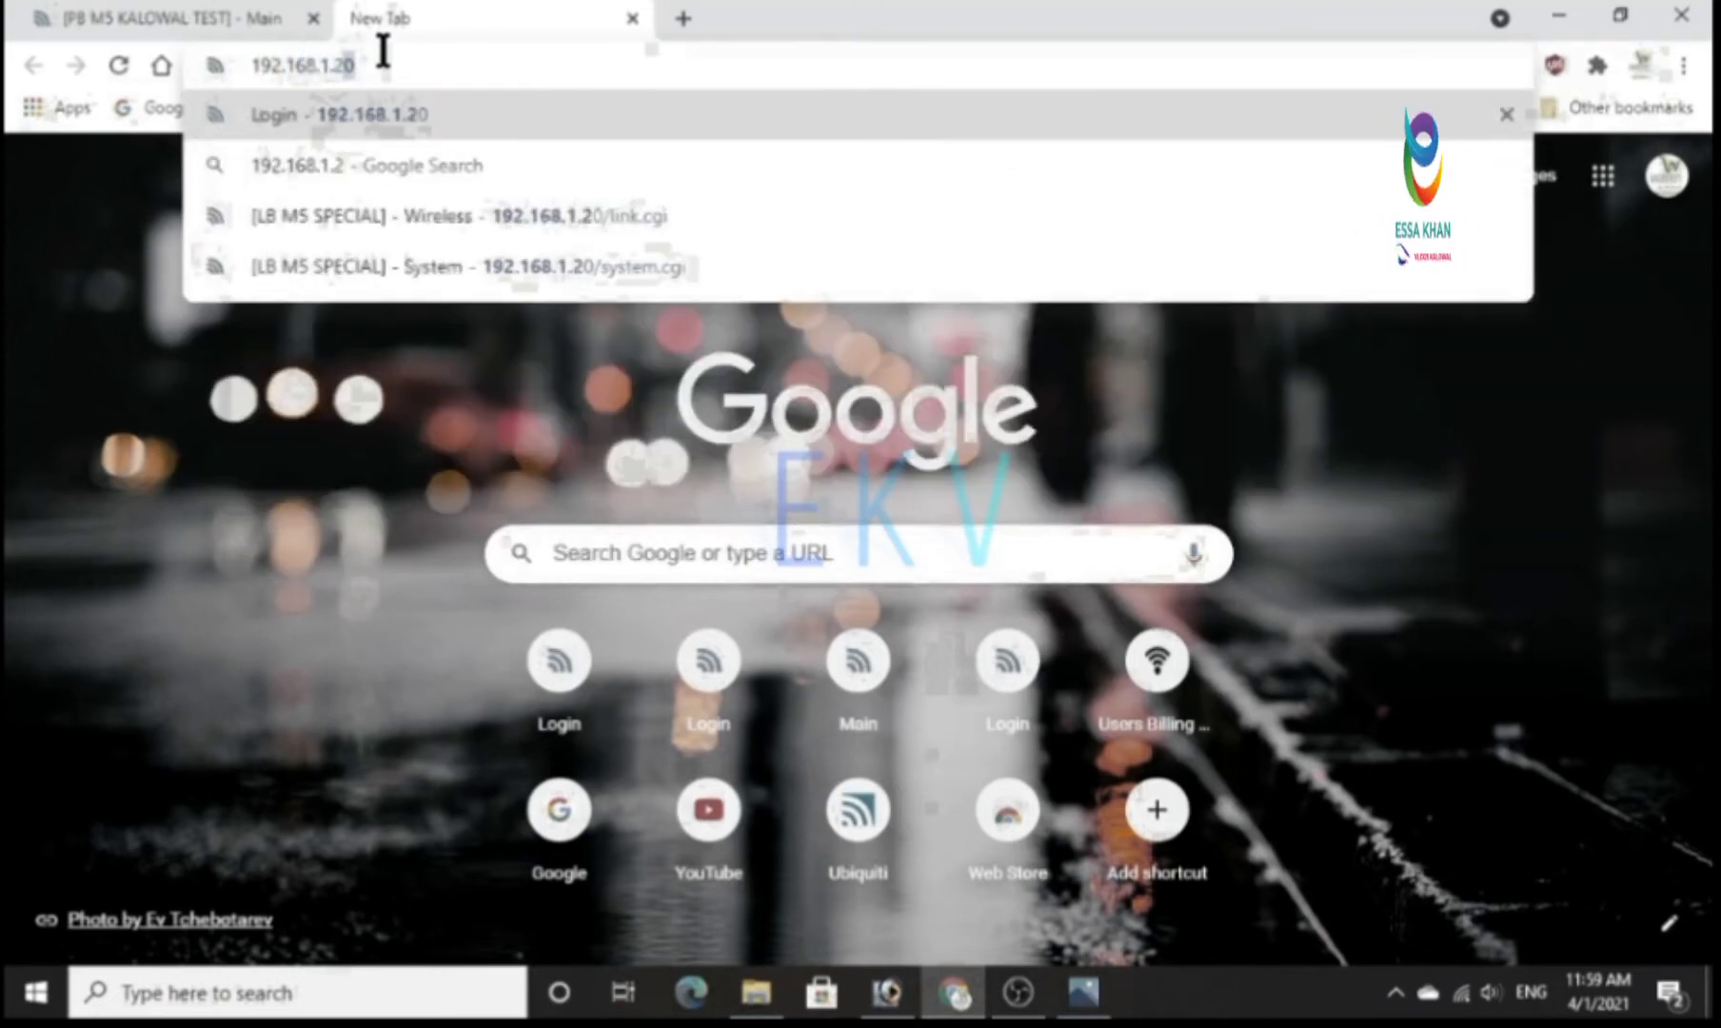
key(Return)
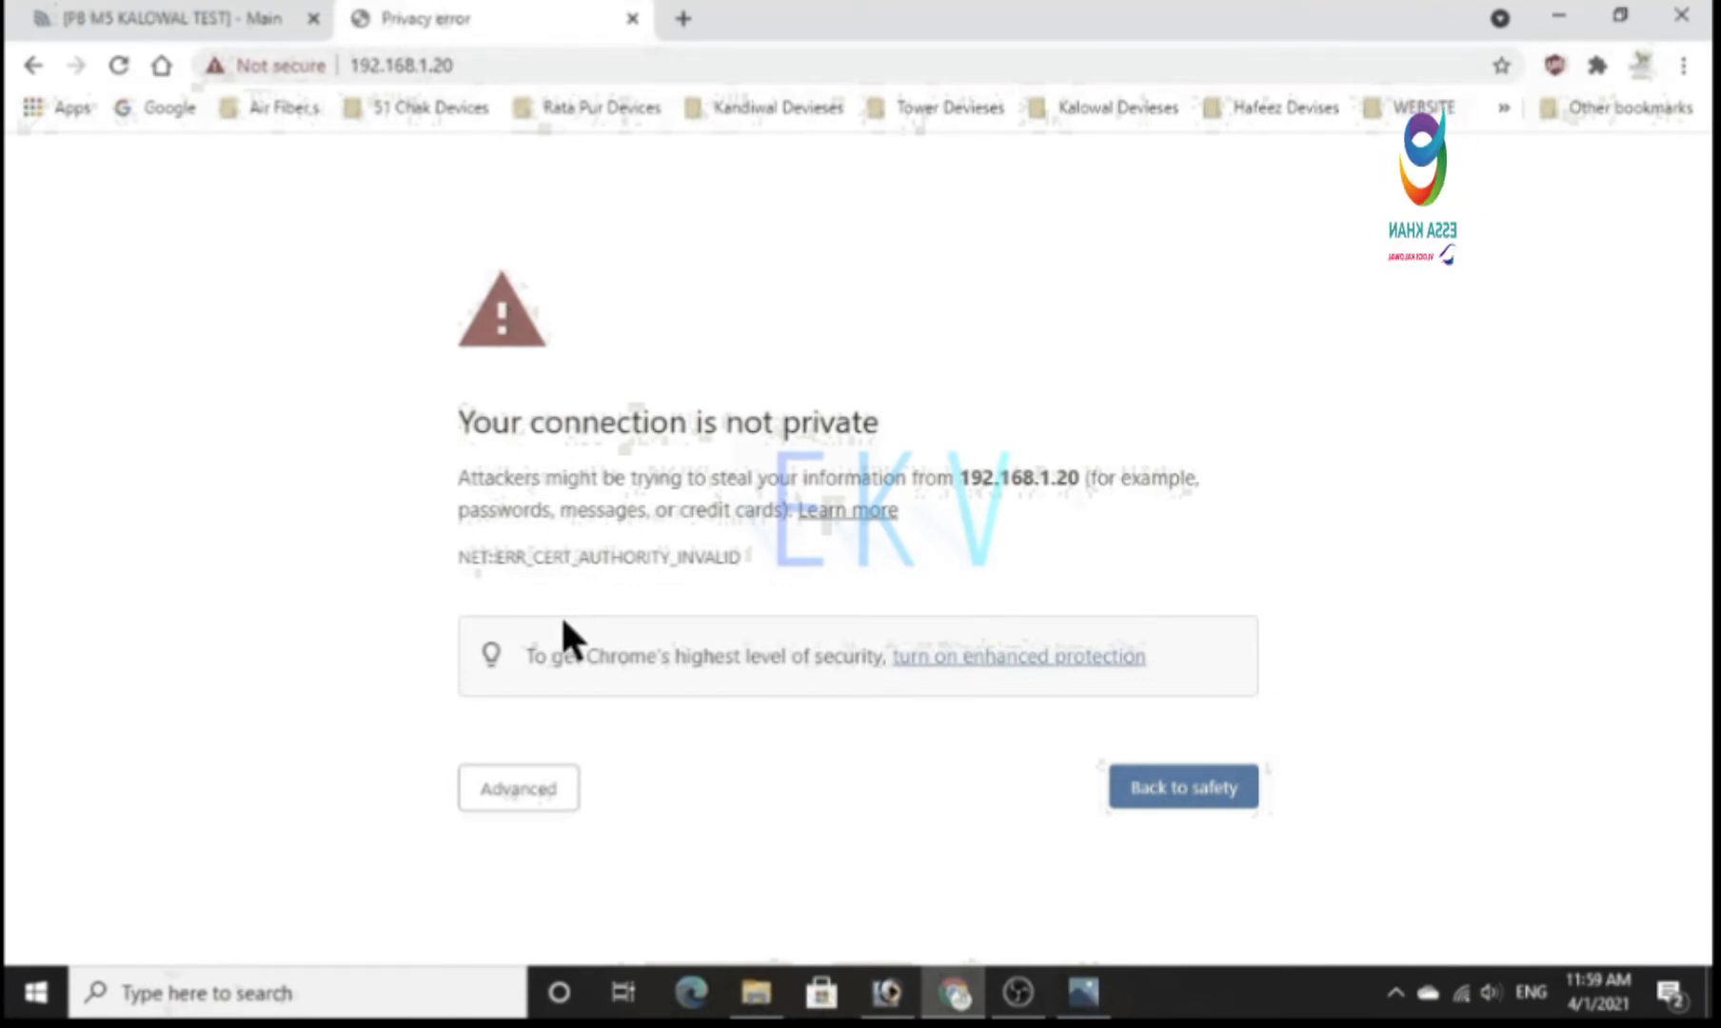
Bypass the privacy warning and proceed to the device's login page at 192.168.1.20.
click(514, 792)
scroll(514, 807, down, 2)
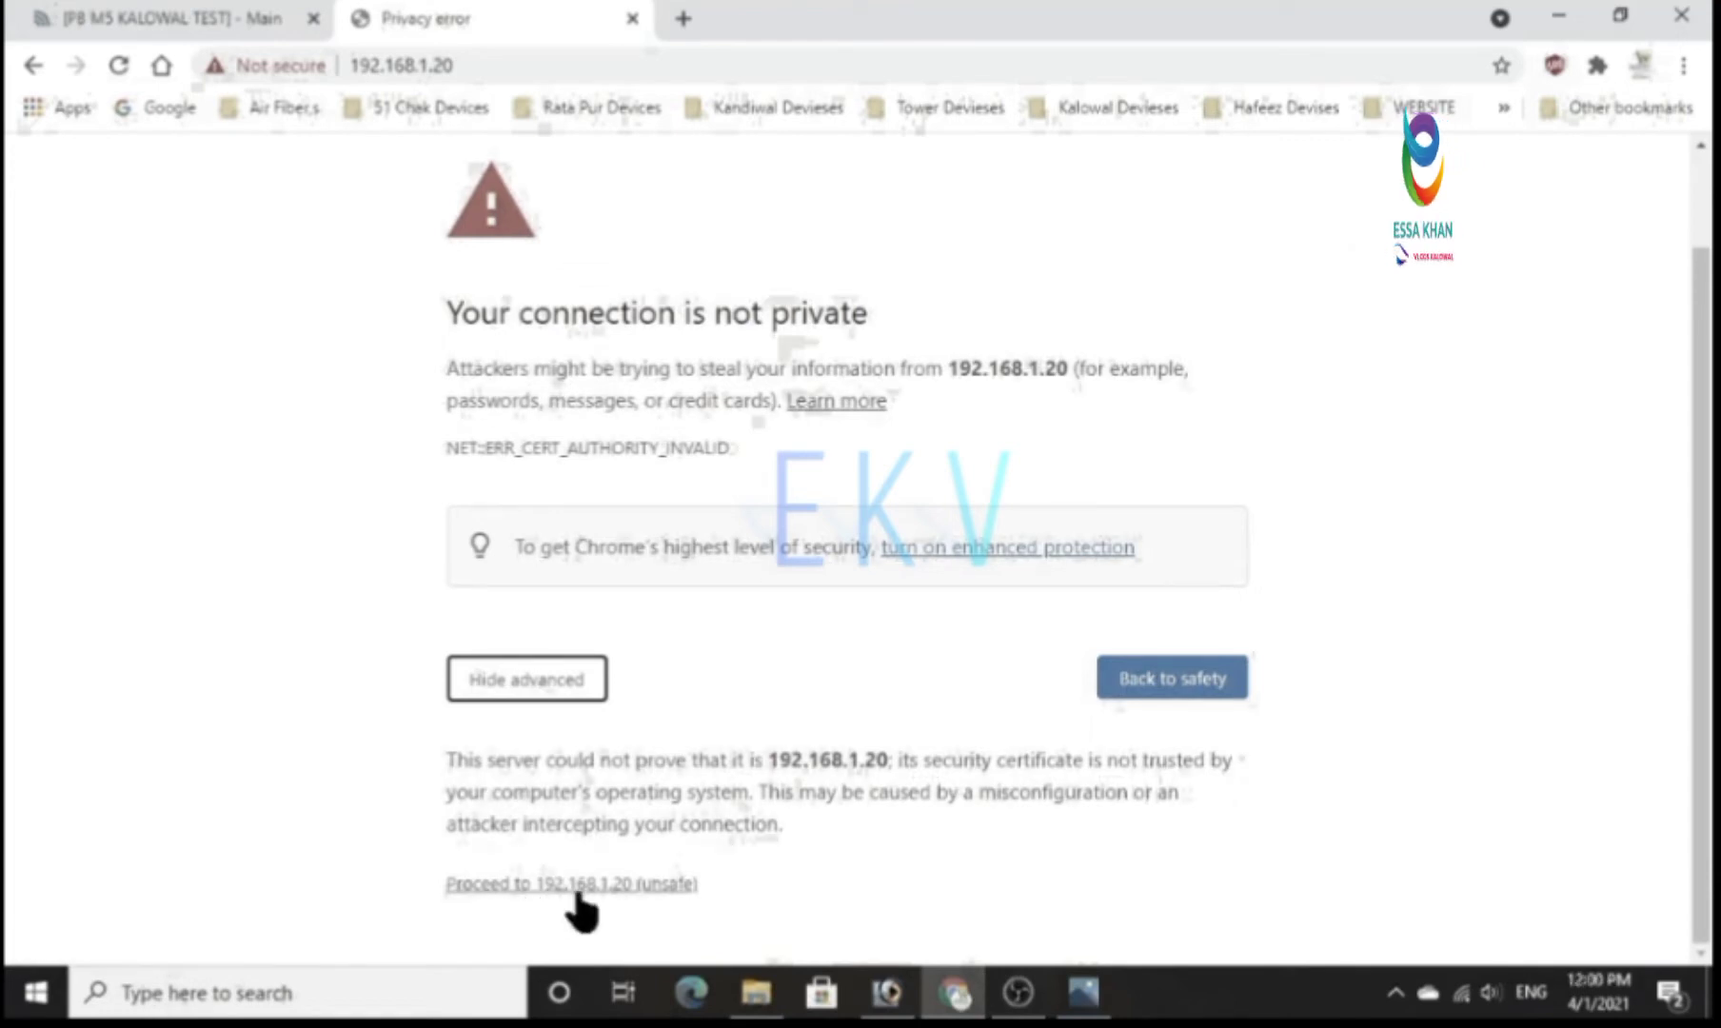
click(665, 885)
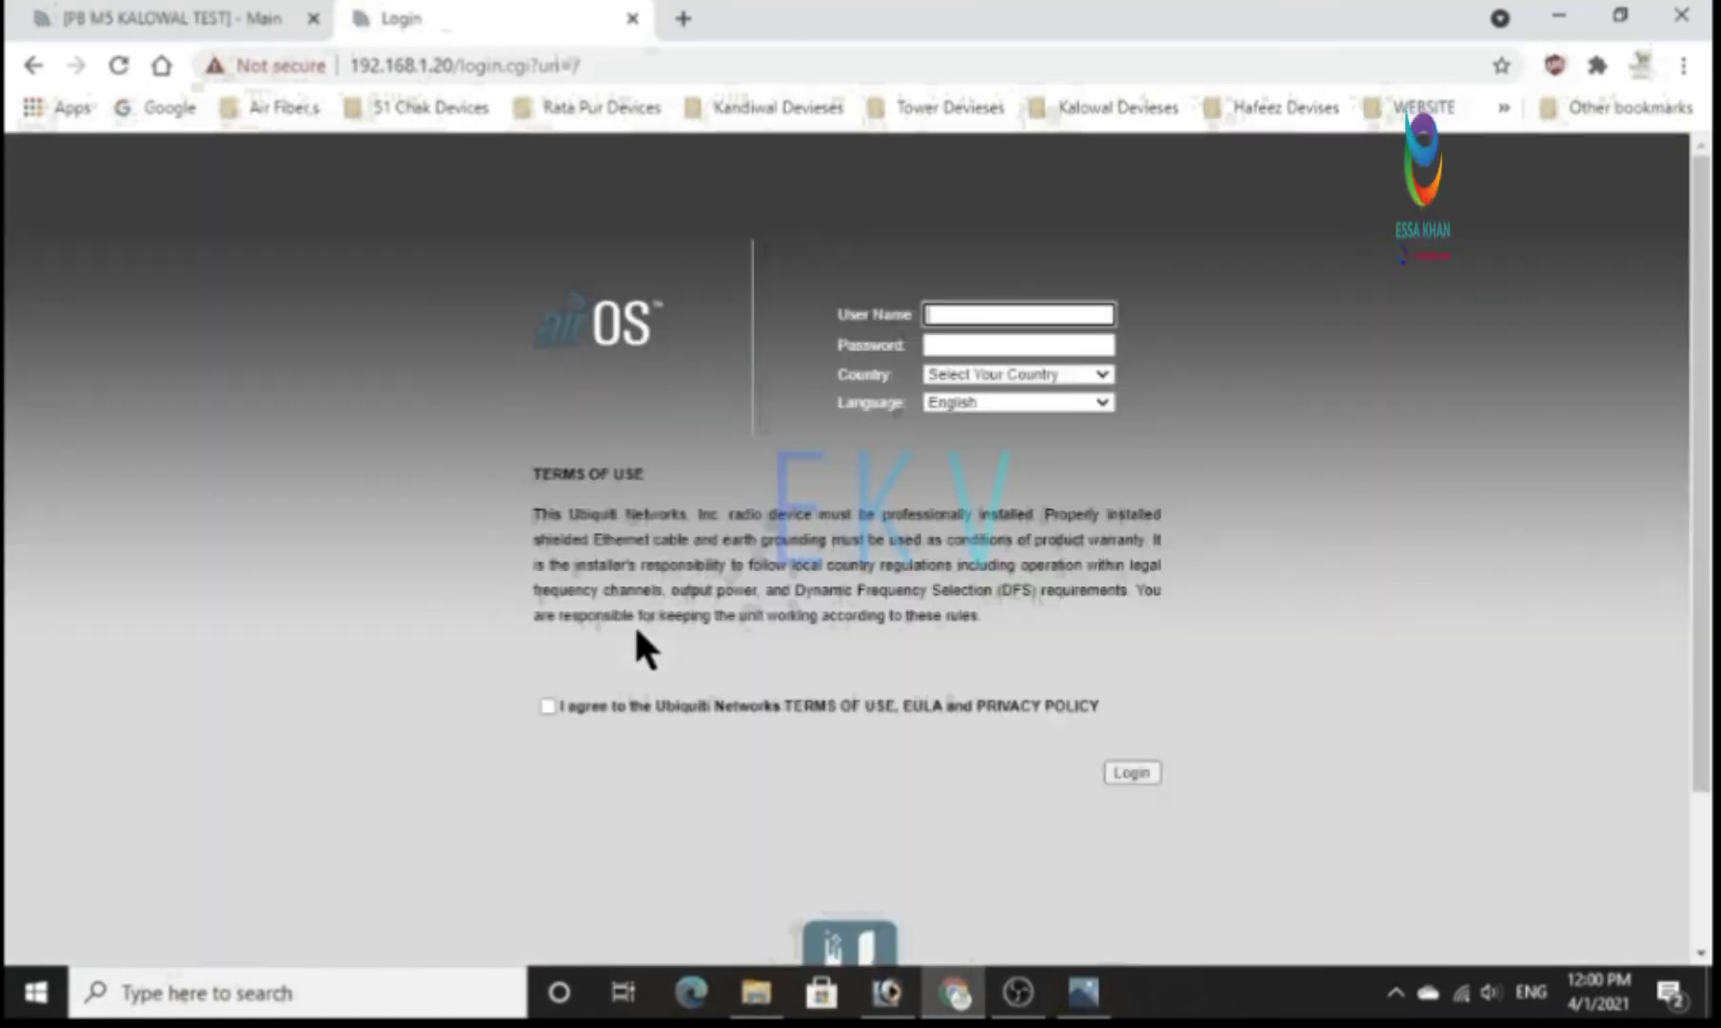
Enter the user name ubnt and the account password in the device's login form.
click(993, 317)
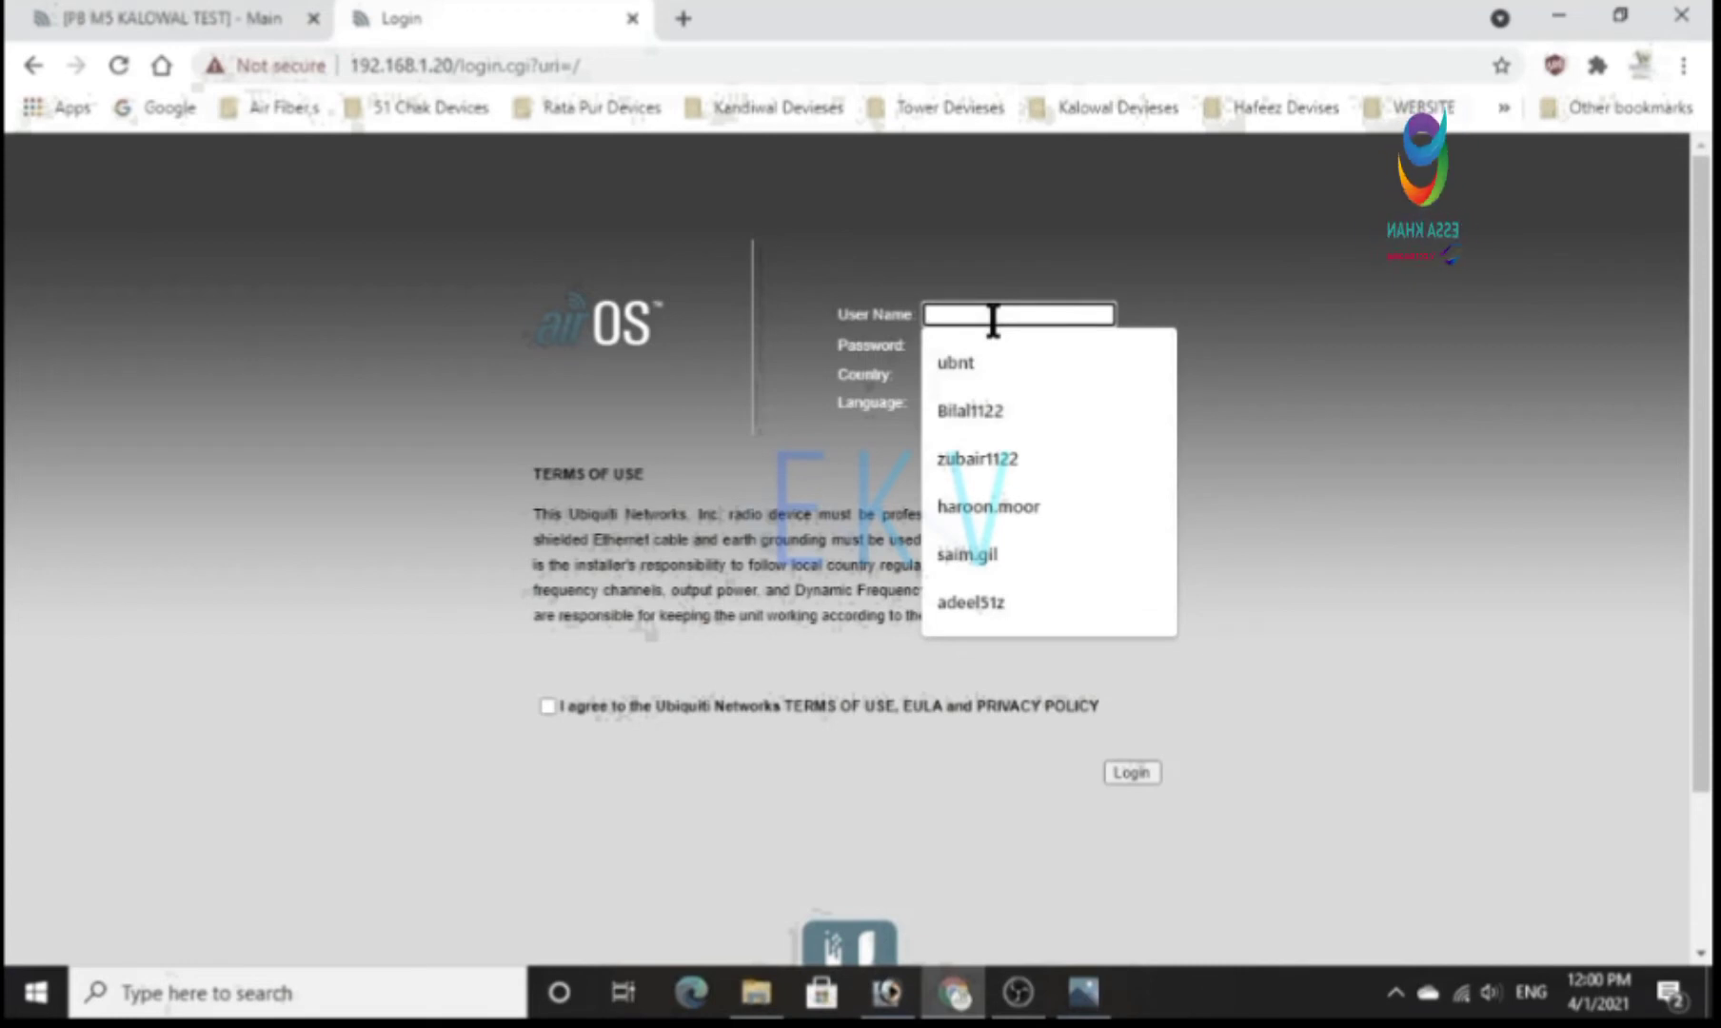
text(UBNT)
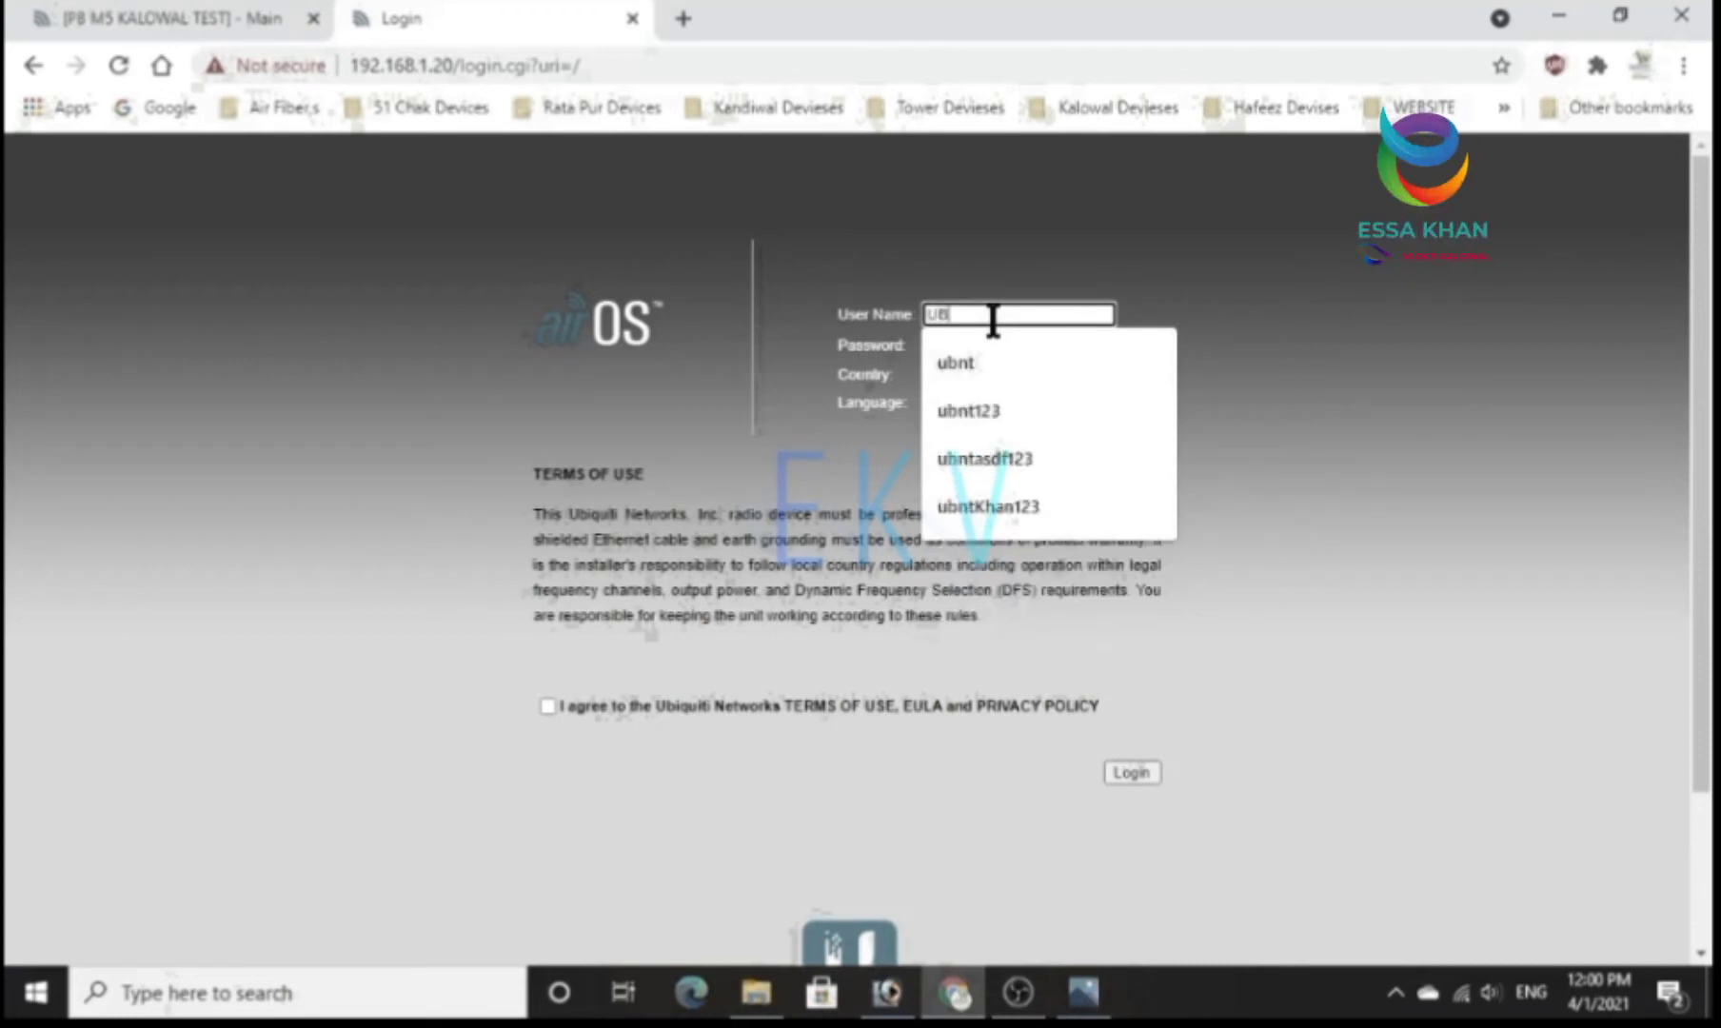
key(BackSpace)
key(BackSpace)
key(BackSpace)
key(BackSpace)
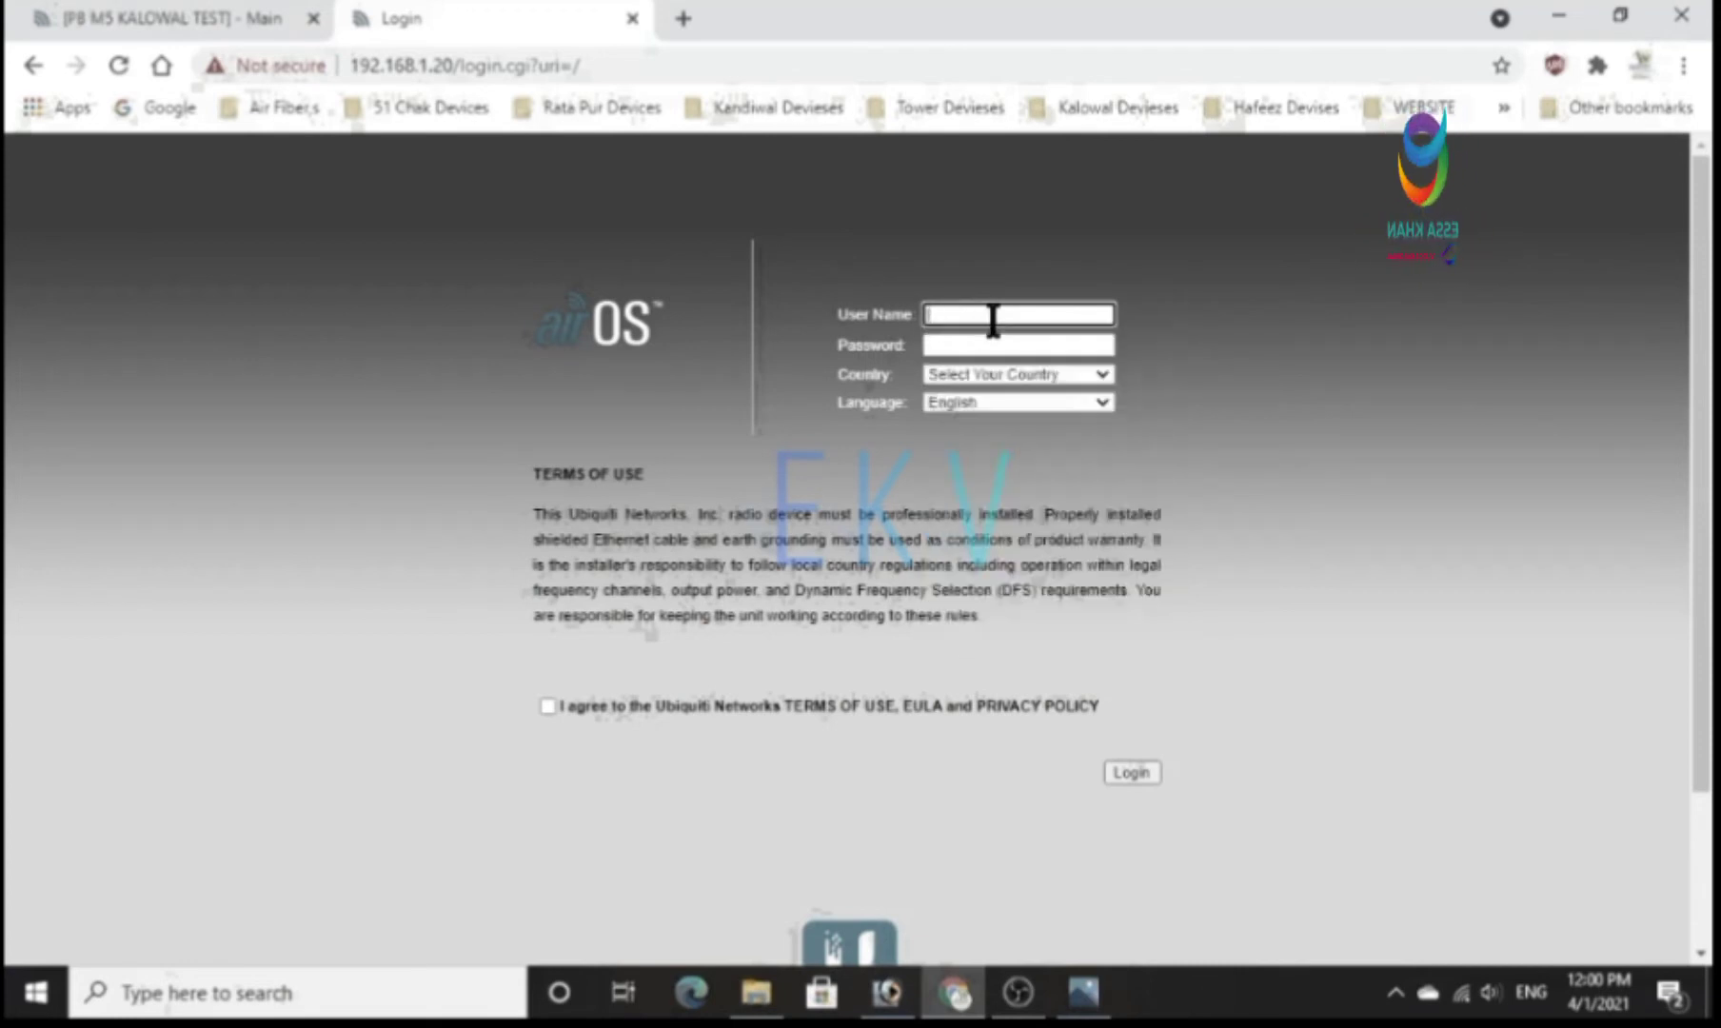
click(993, 317)
text(ubnt)
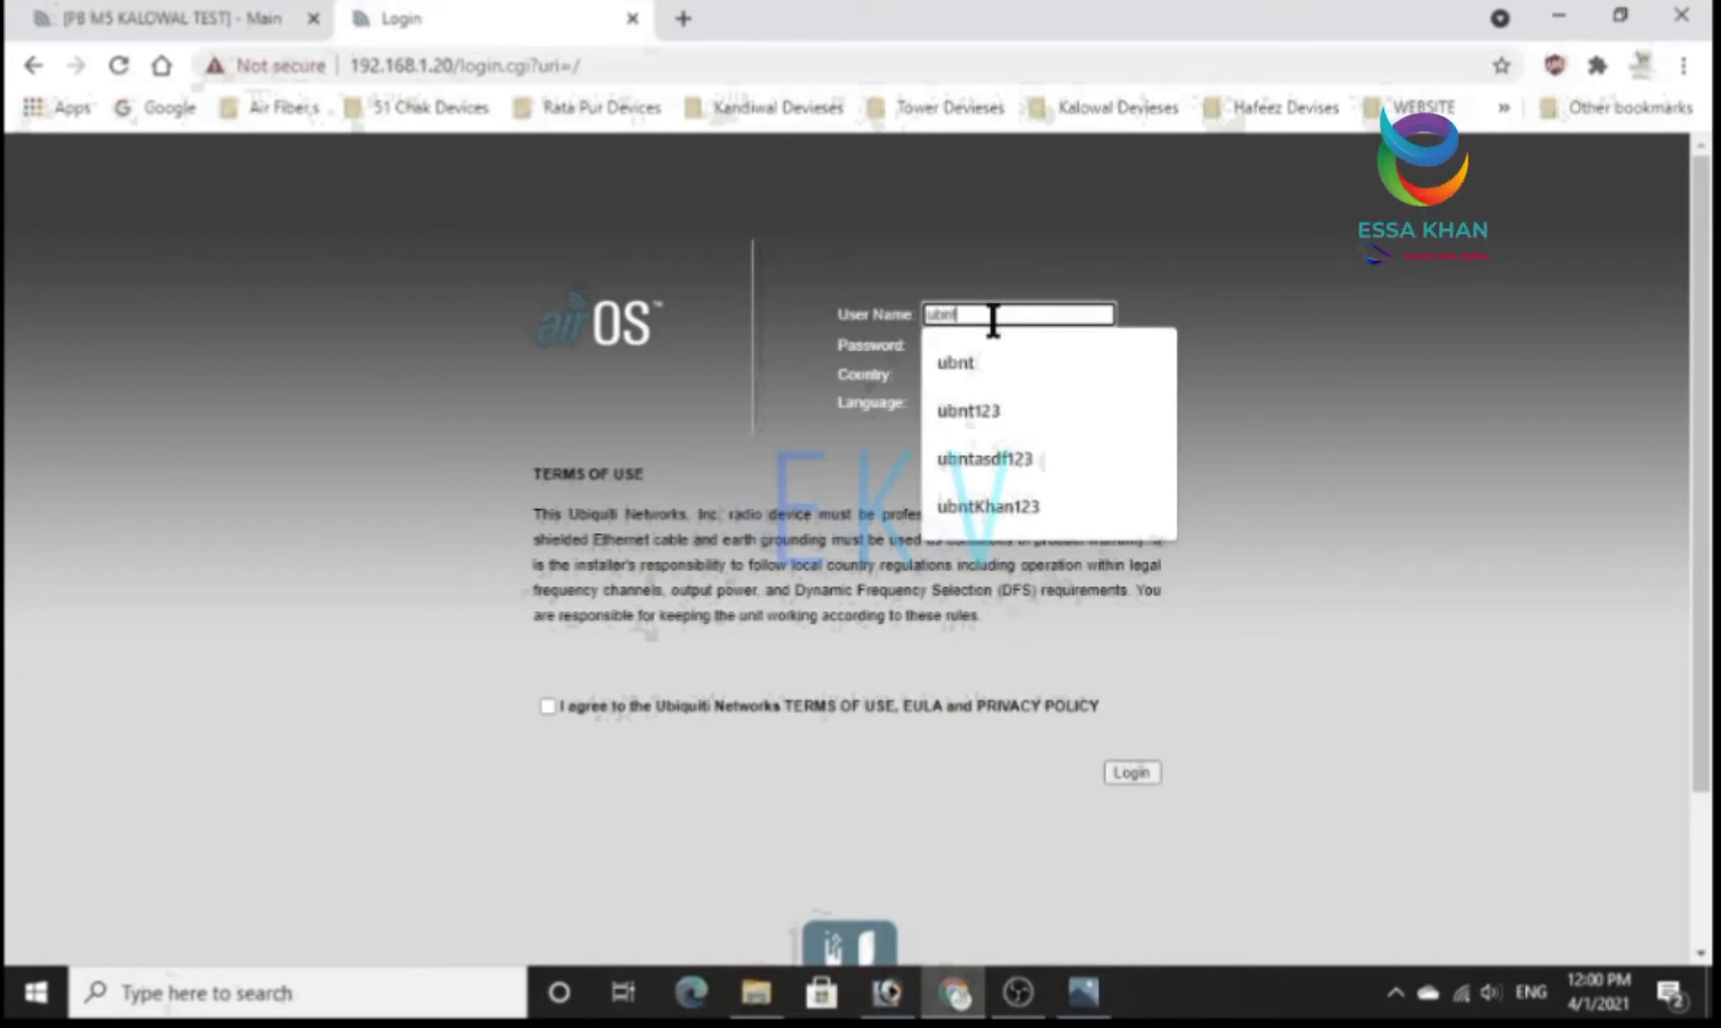
key(Escape)
click(996, 341)
text(ubnt)
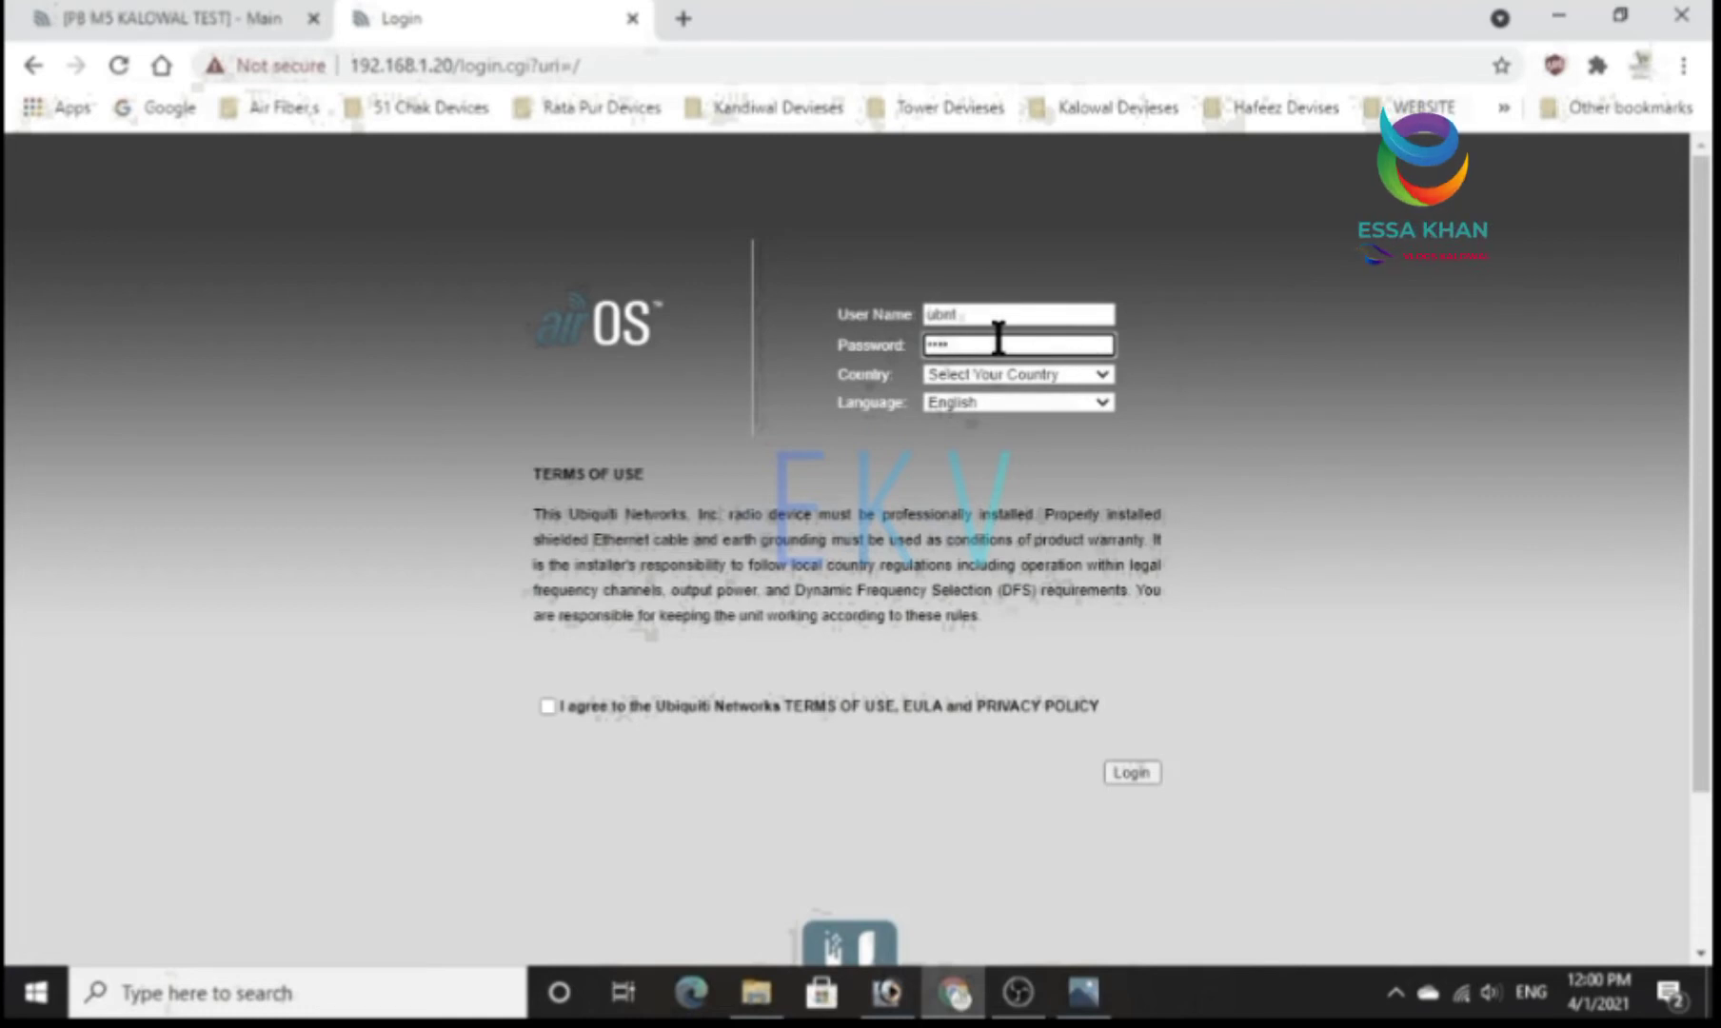
Set the country to Licensed, agree to the terms of use and submit the login form.
click(1017, 374)
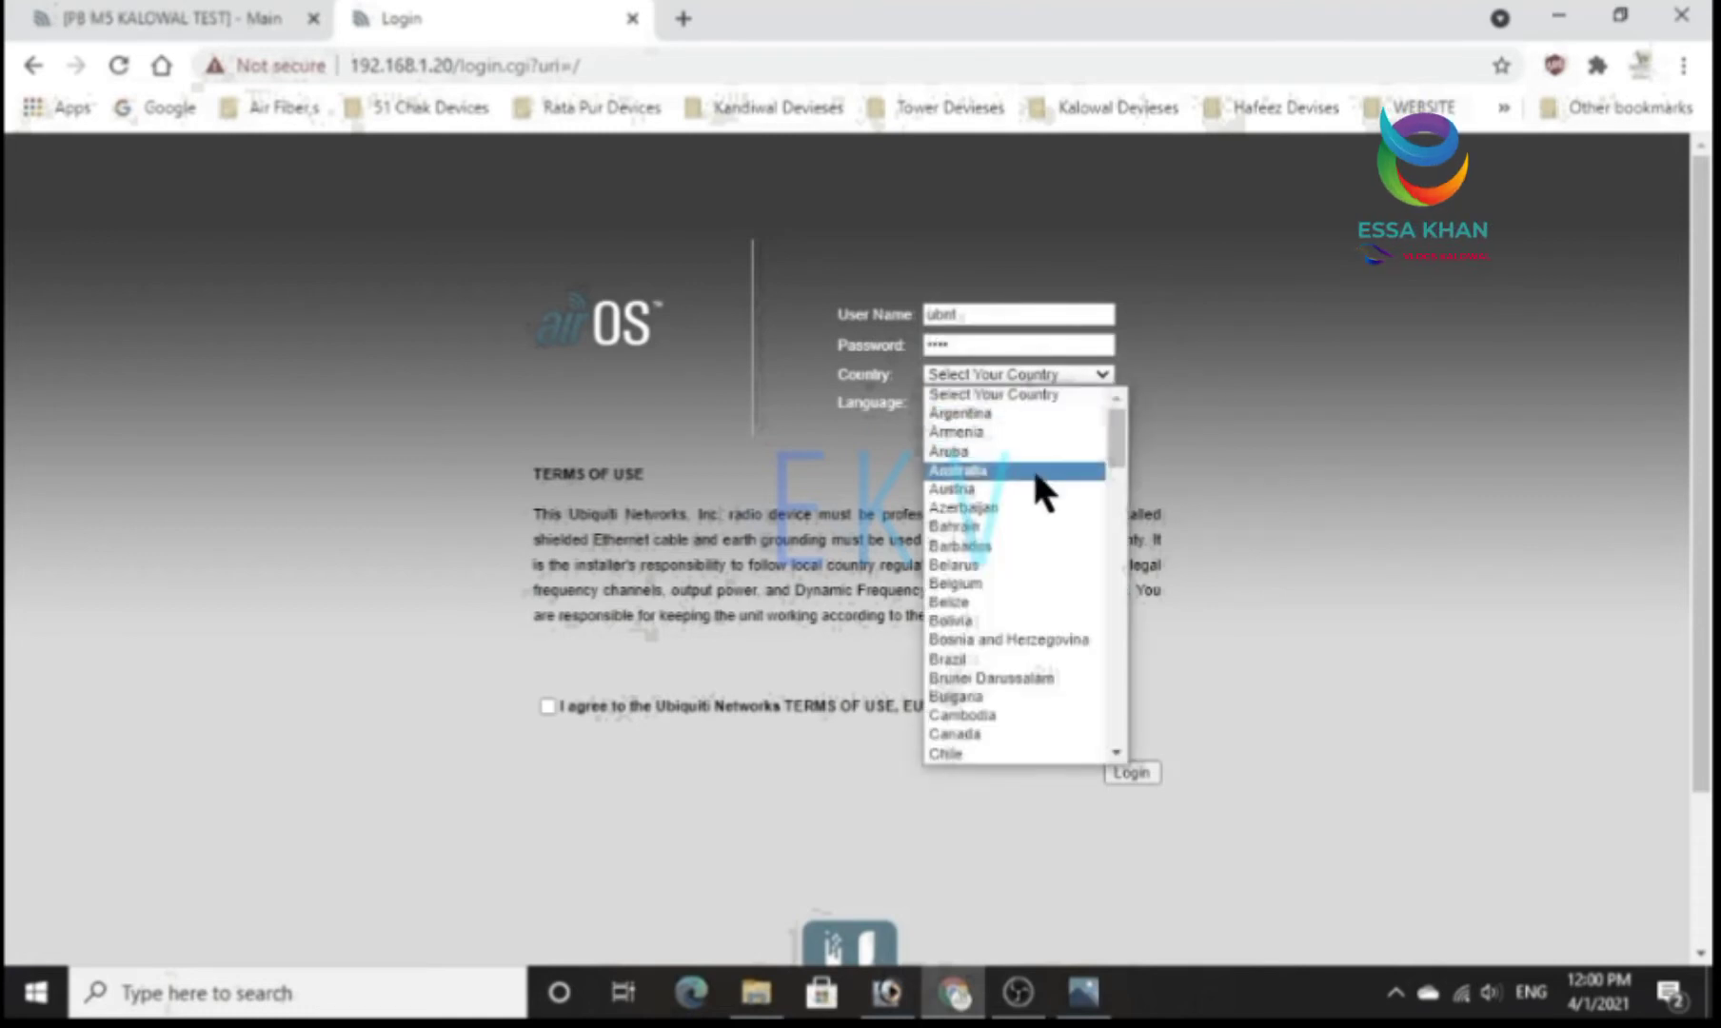
scroll(1034, 487, down, 20)
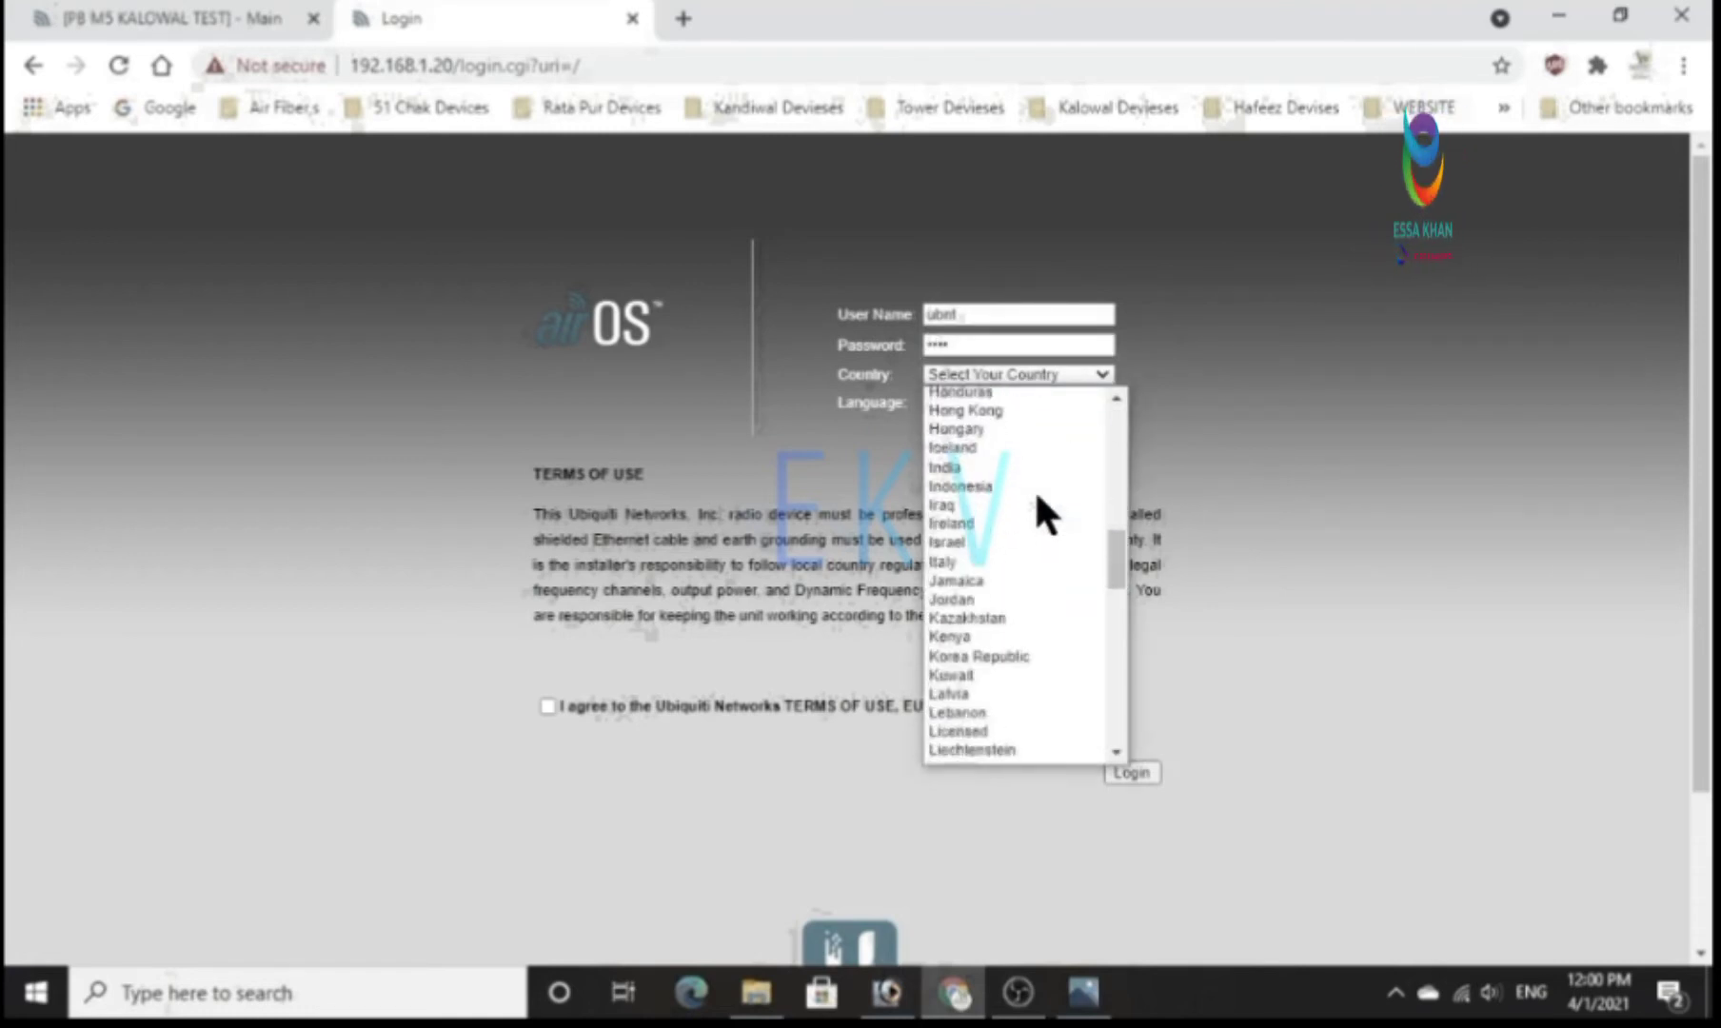
scroll(1034, 488, down, 7)
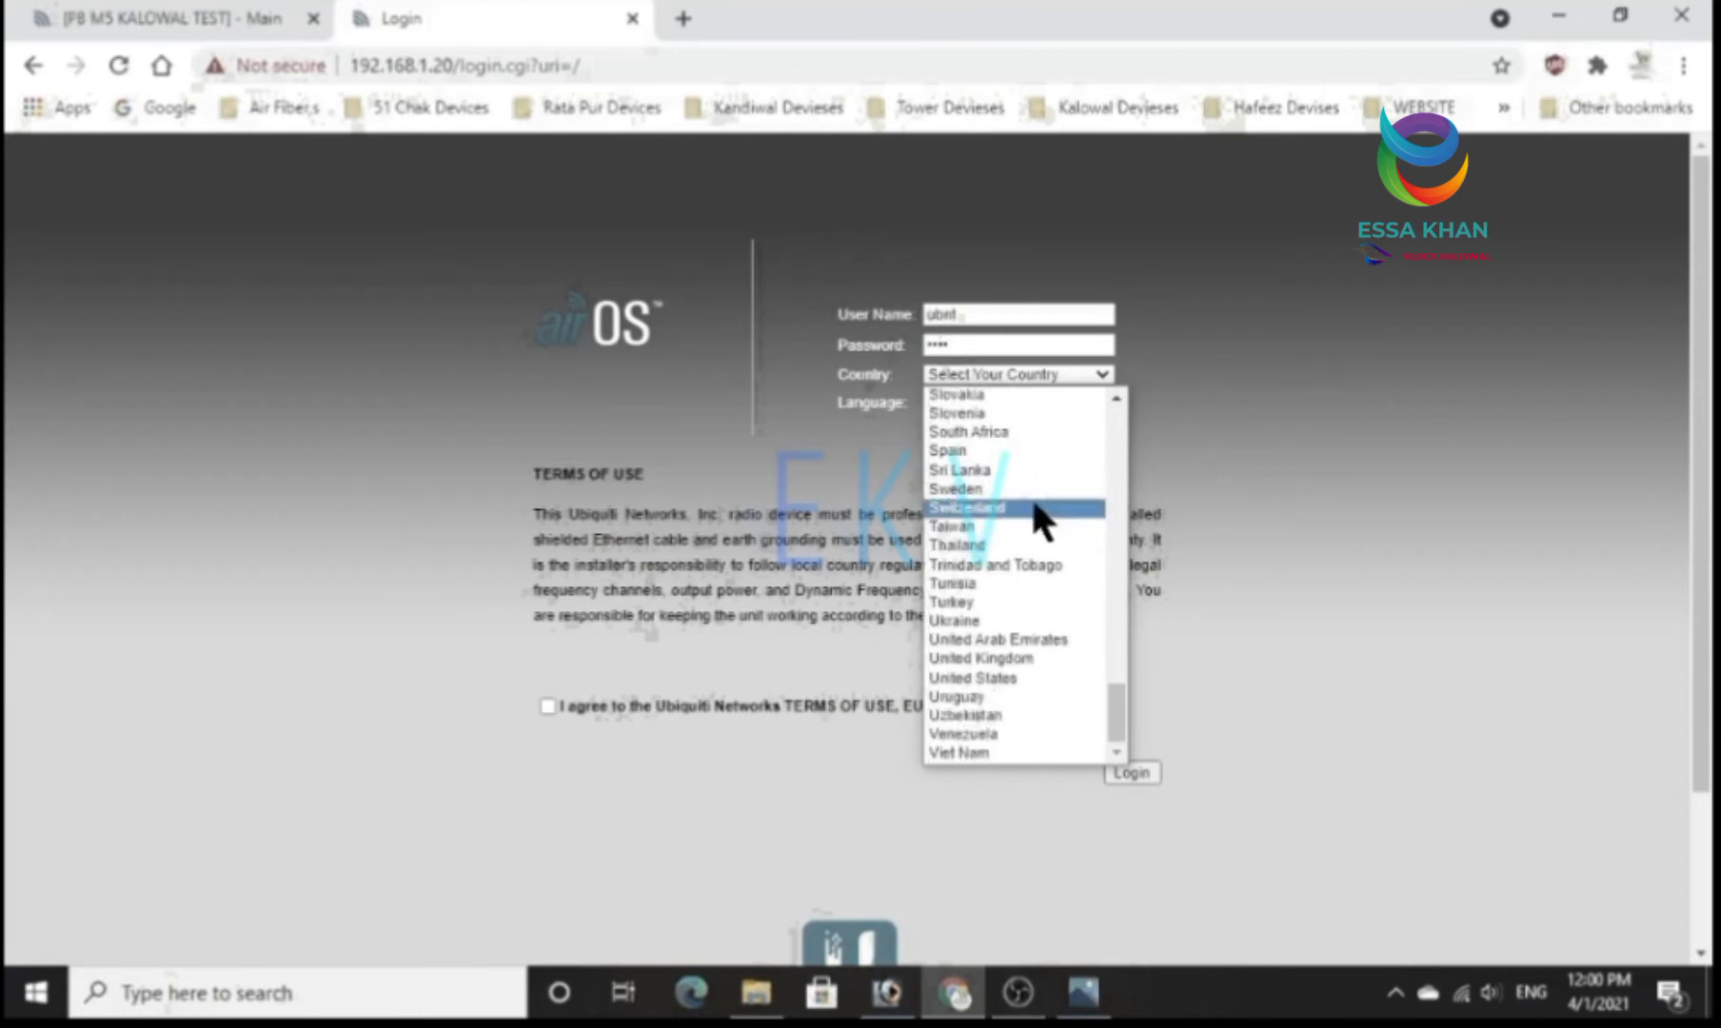
scroll(1030, 547, up, 8)
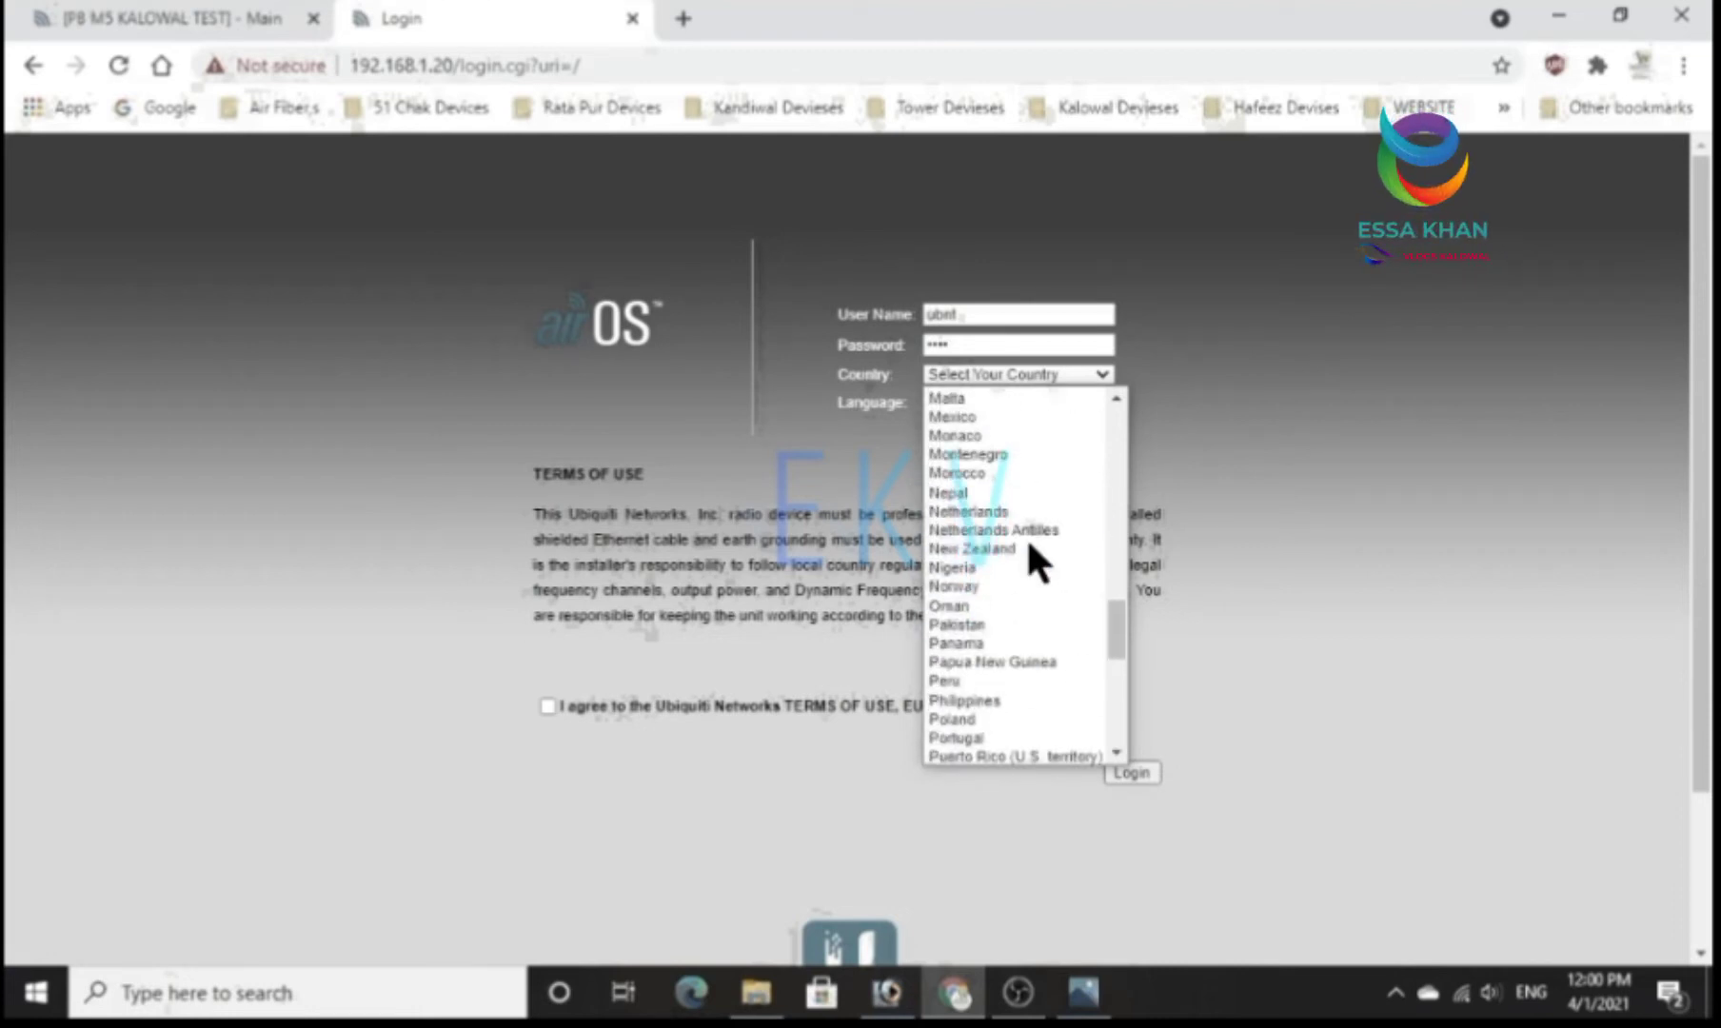
scroll(1030, 545, up, 5)
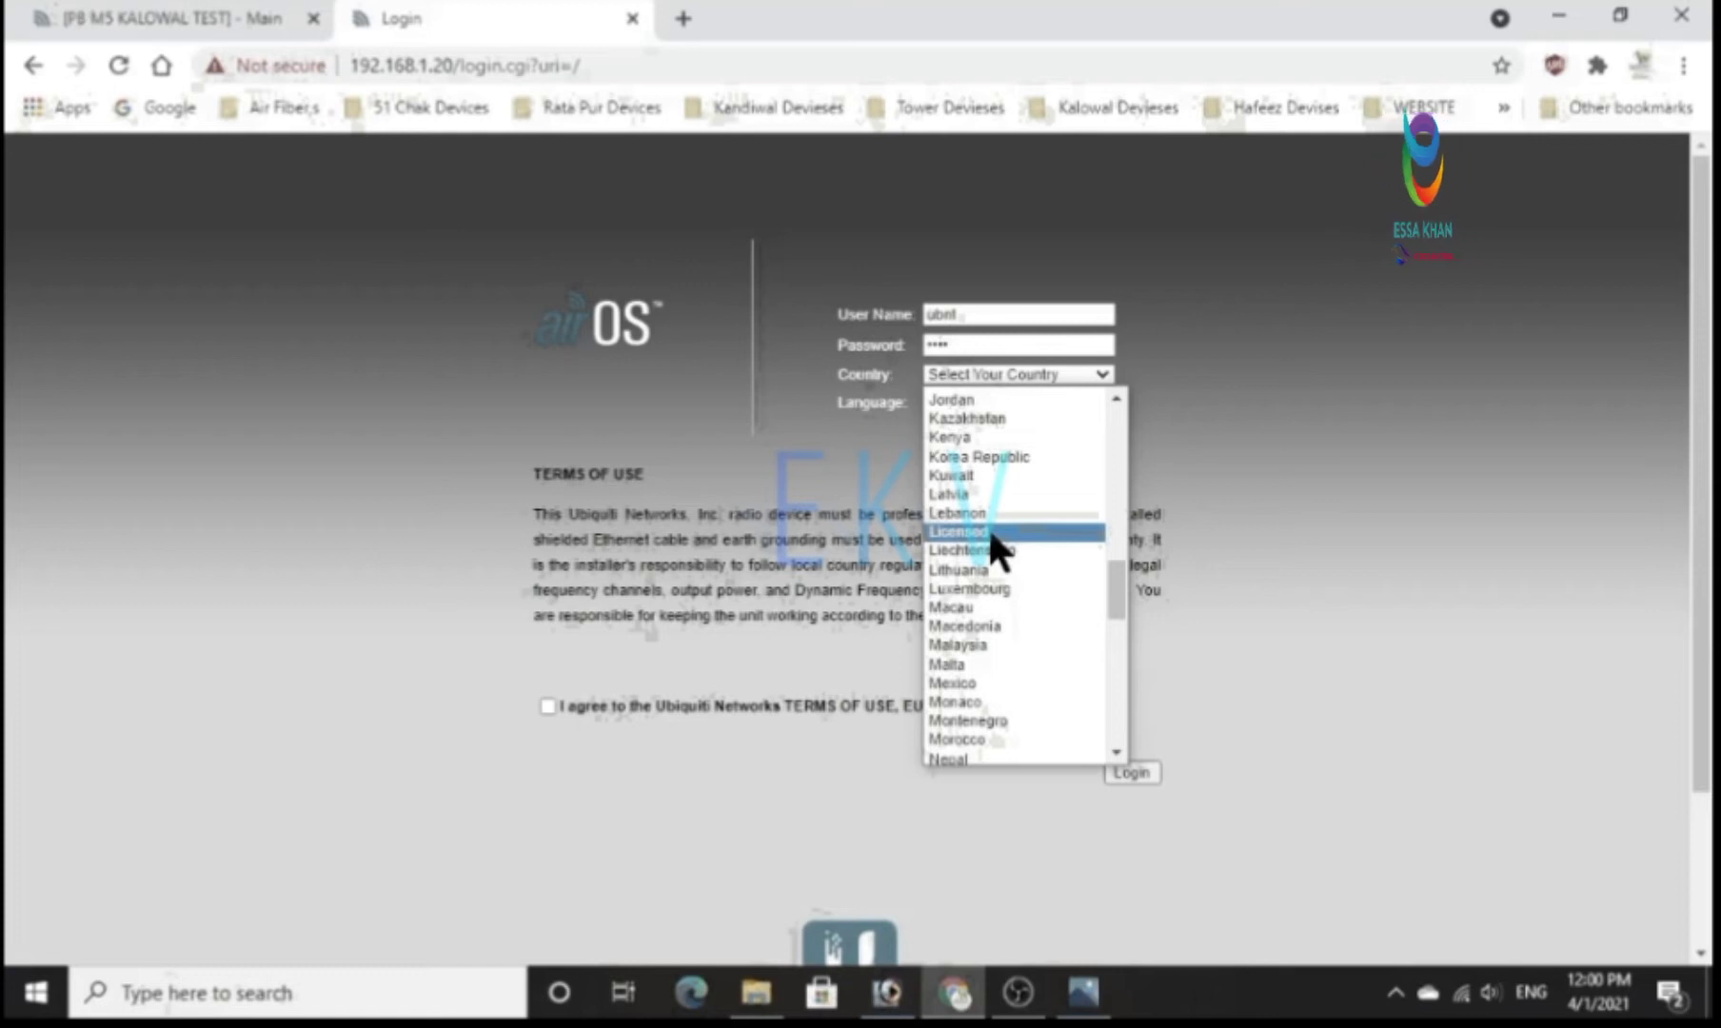
click(990, 533)
click(547, 707)
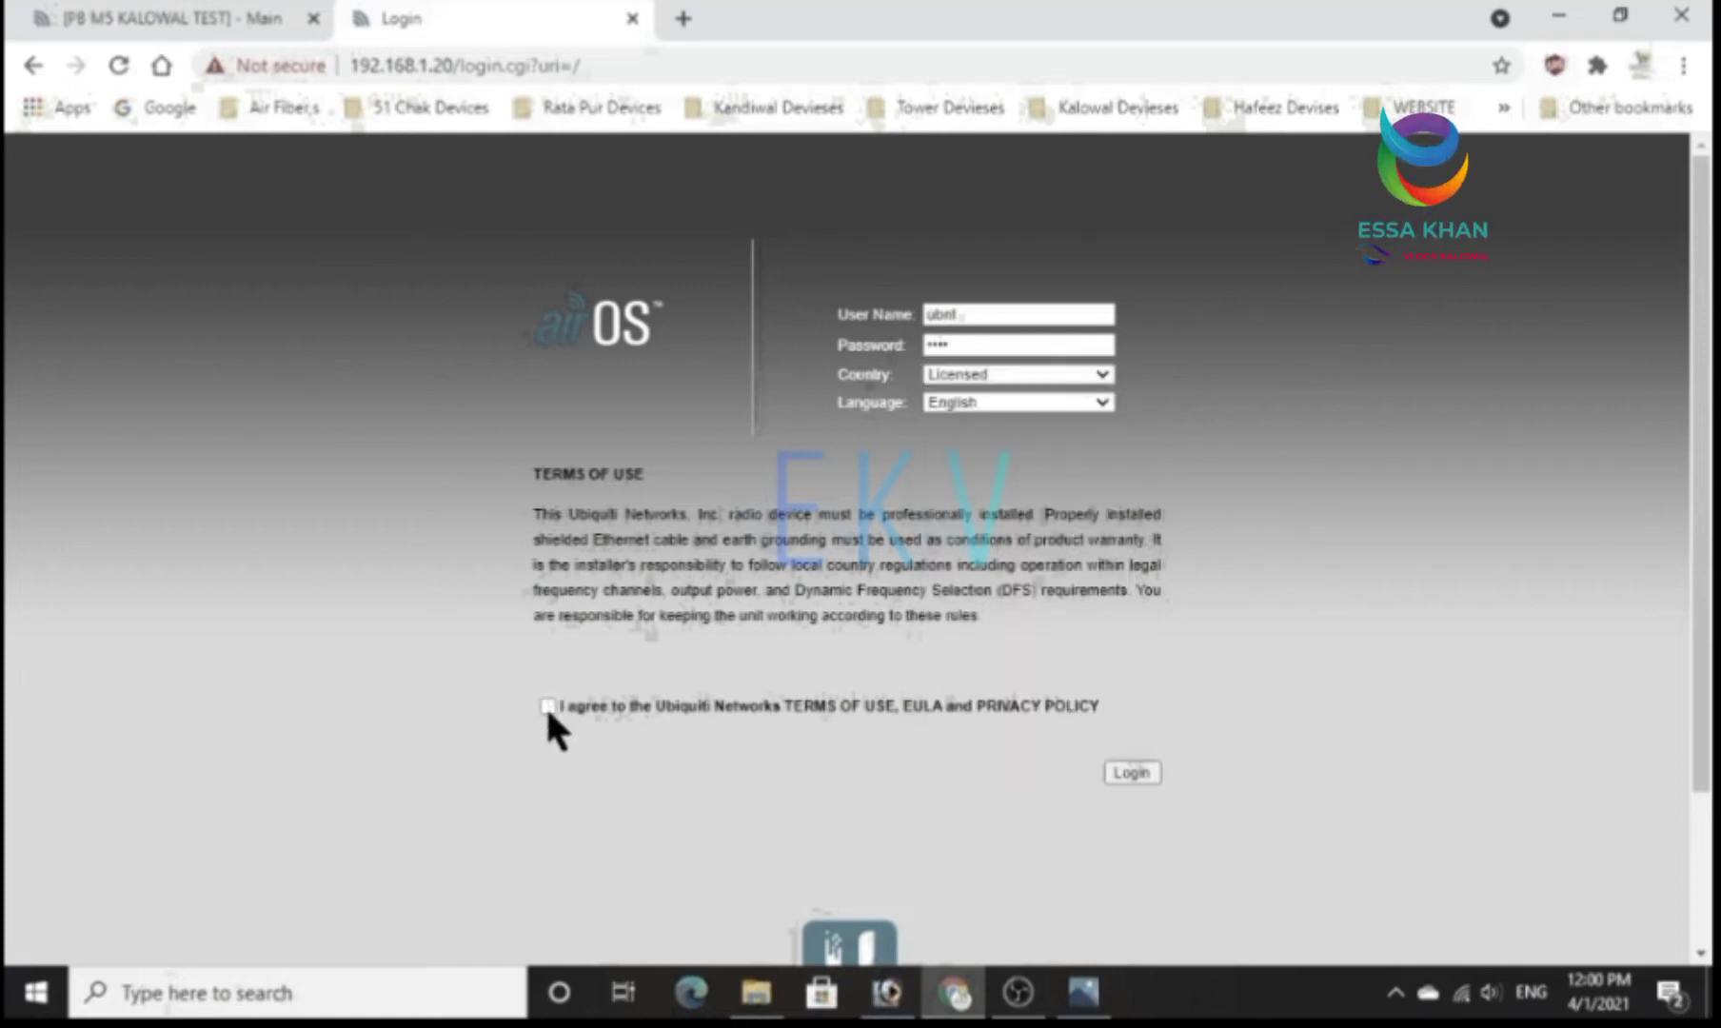
click(1123, 773)
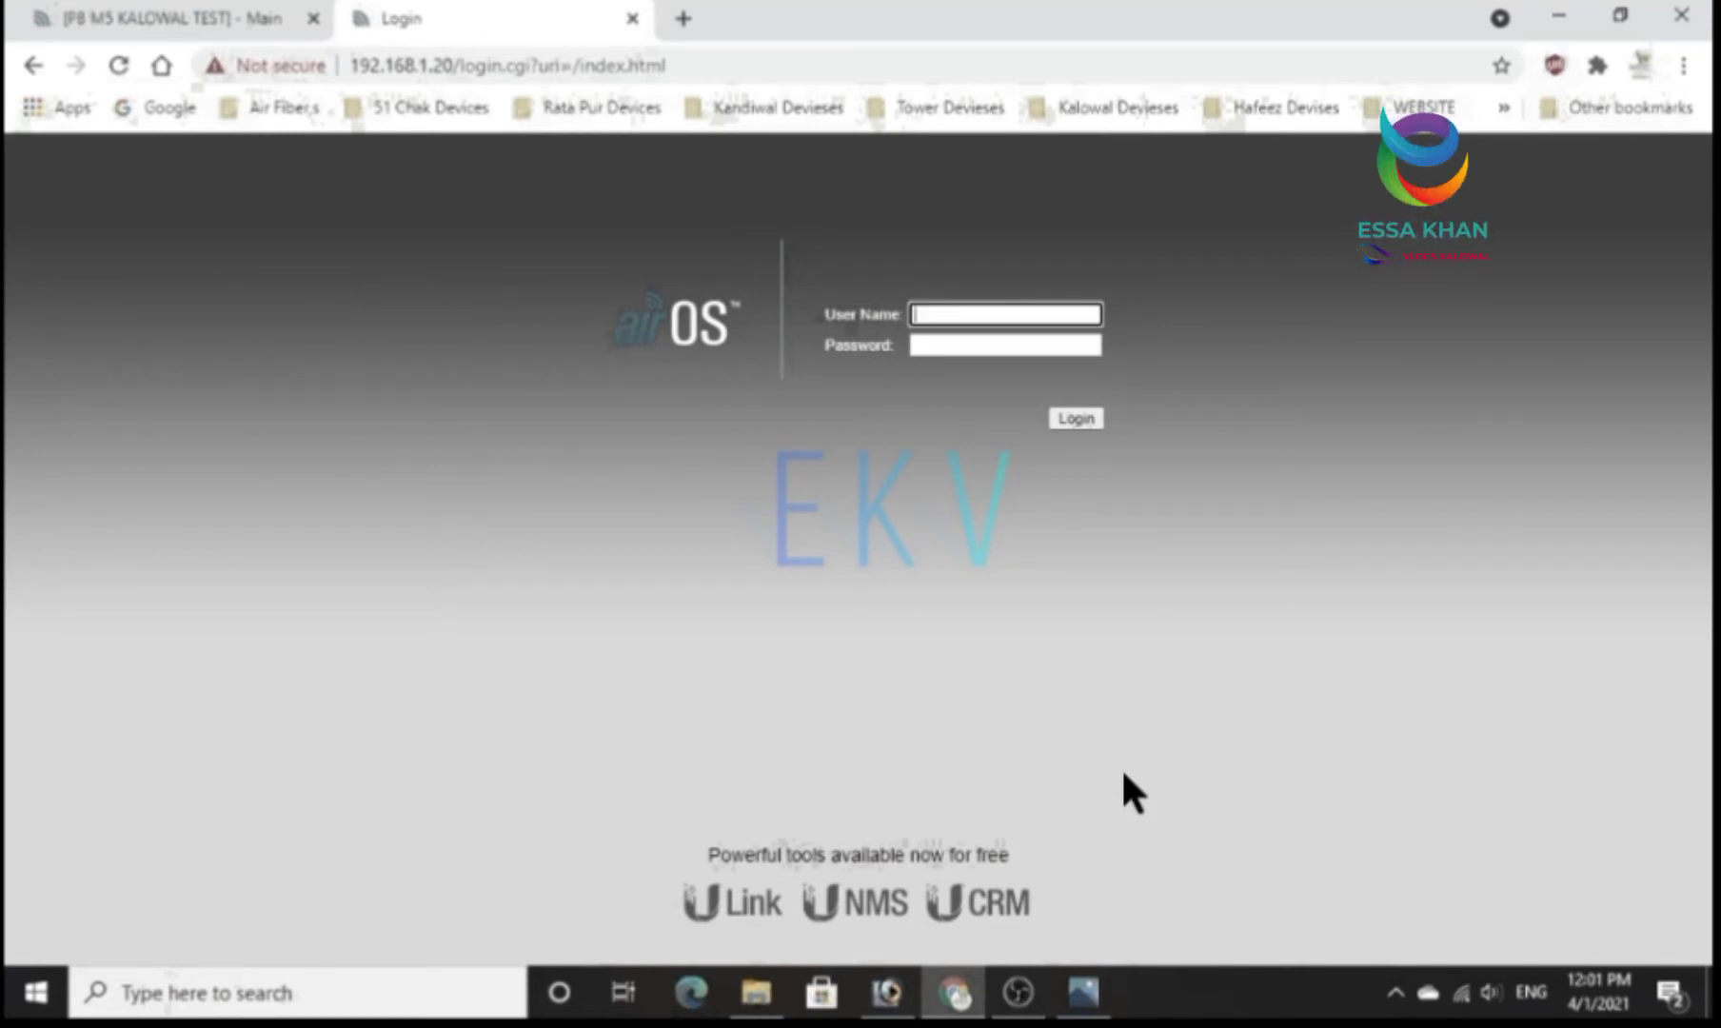
Log in again with the user name ubnt and the account password, and dismiss the default-password notice.
text(ubnt)
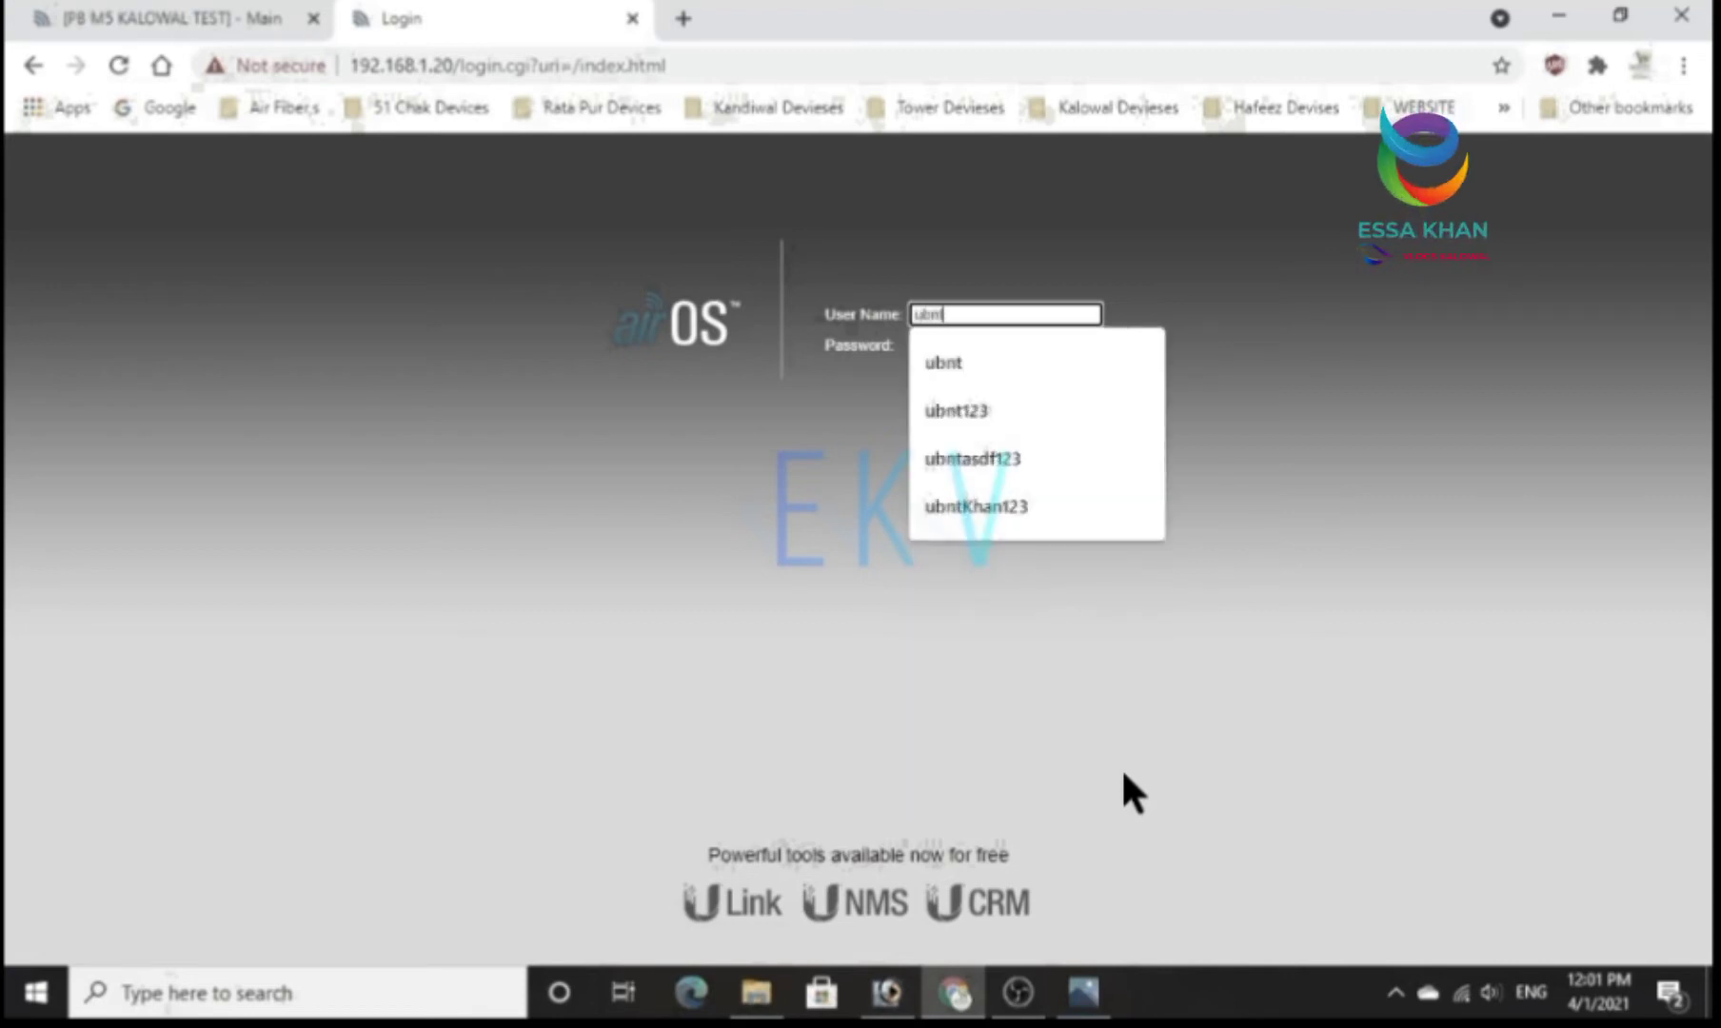
key(Tab)
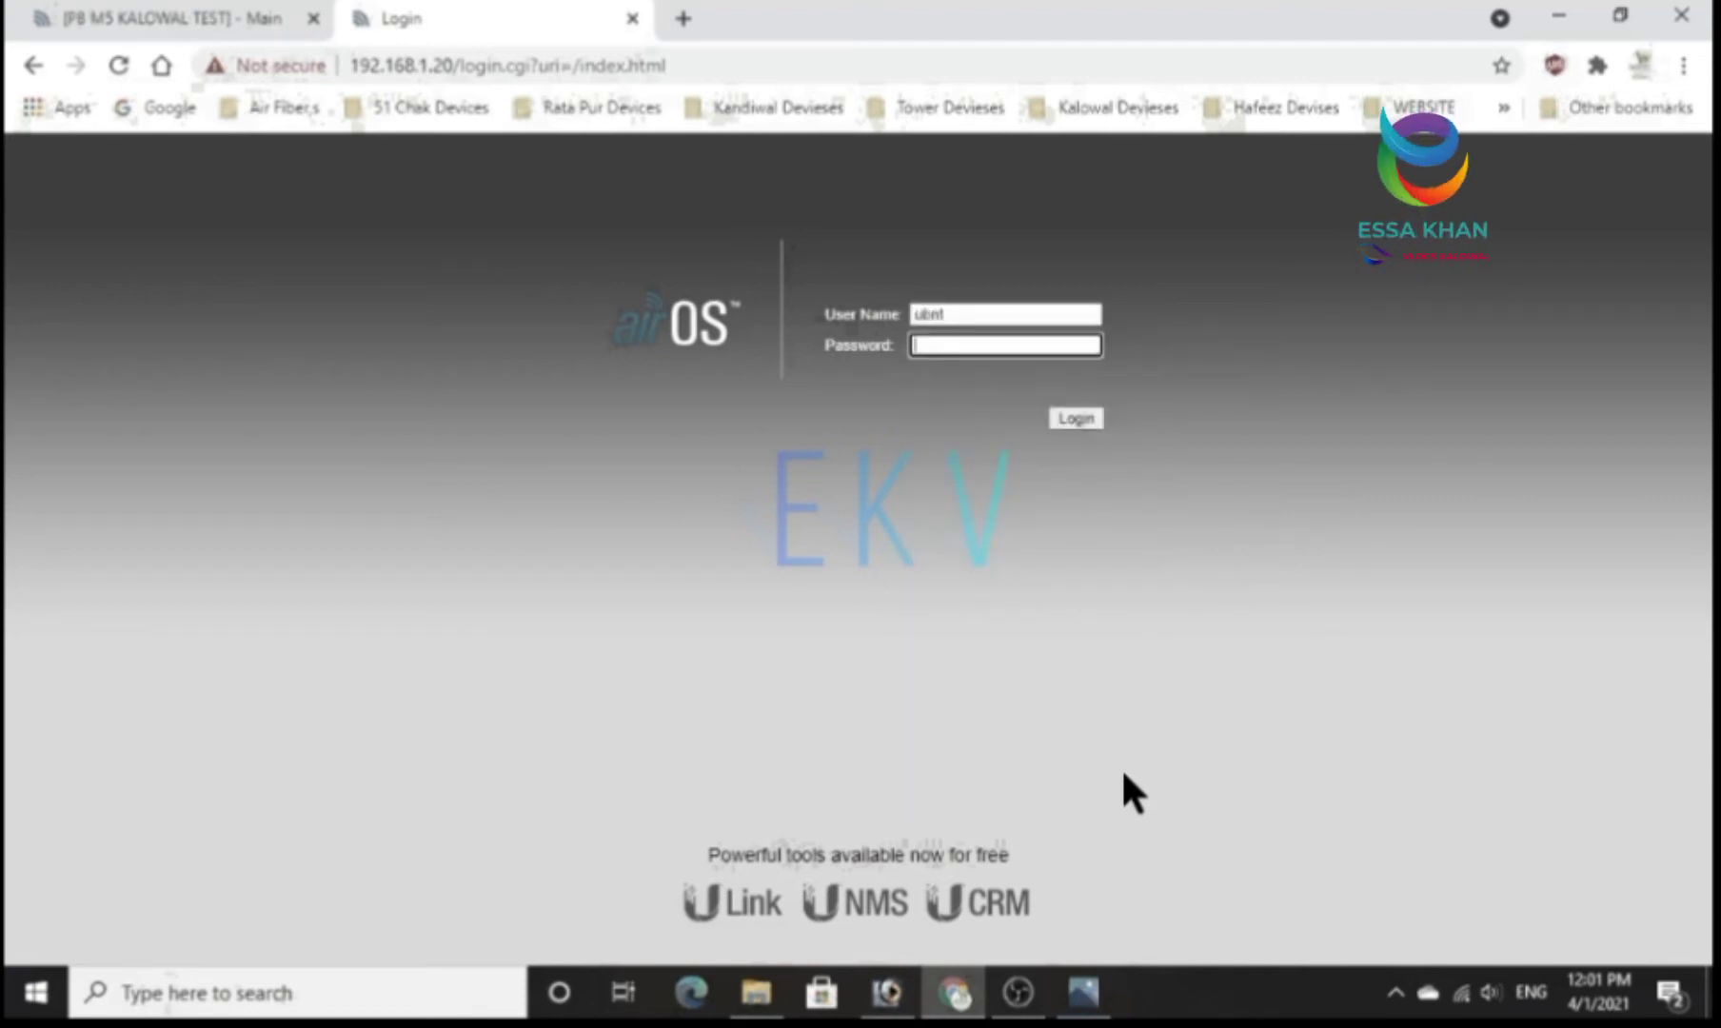
text(ubnt)
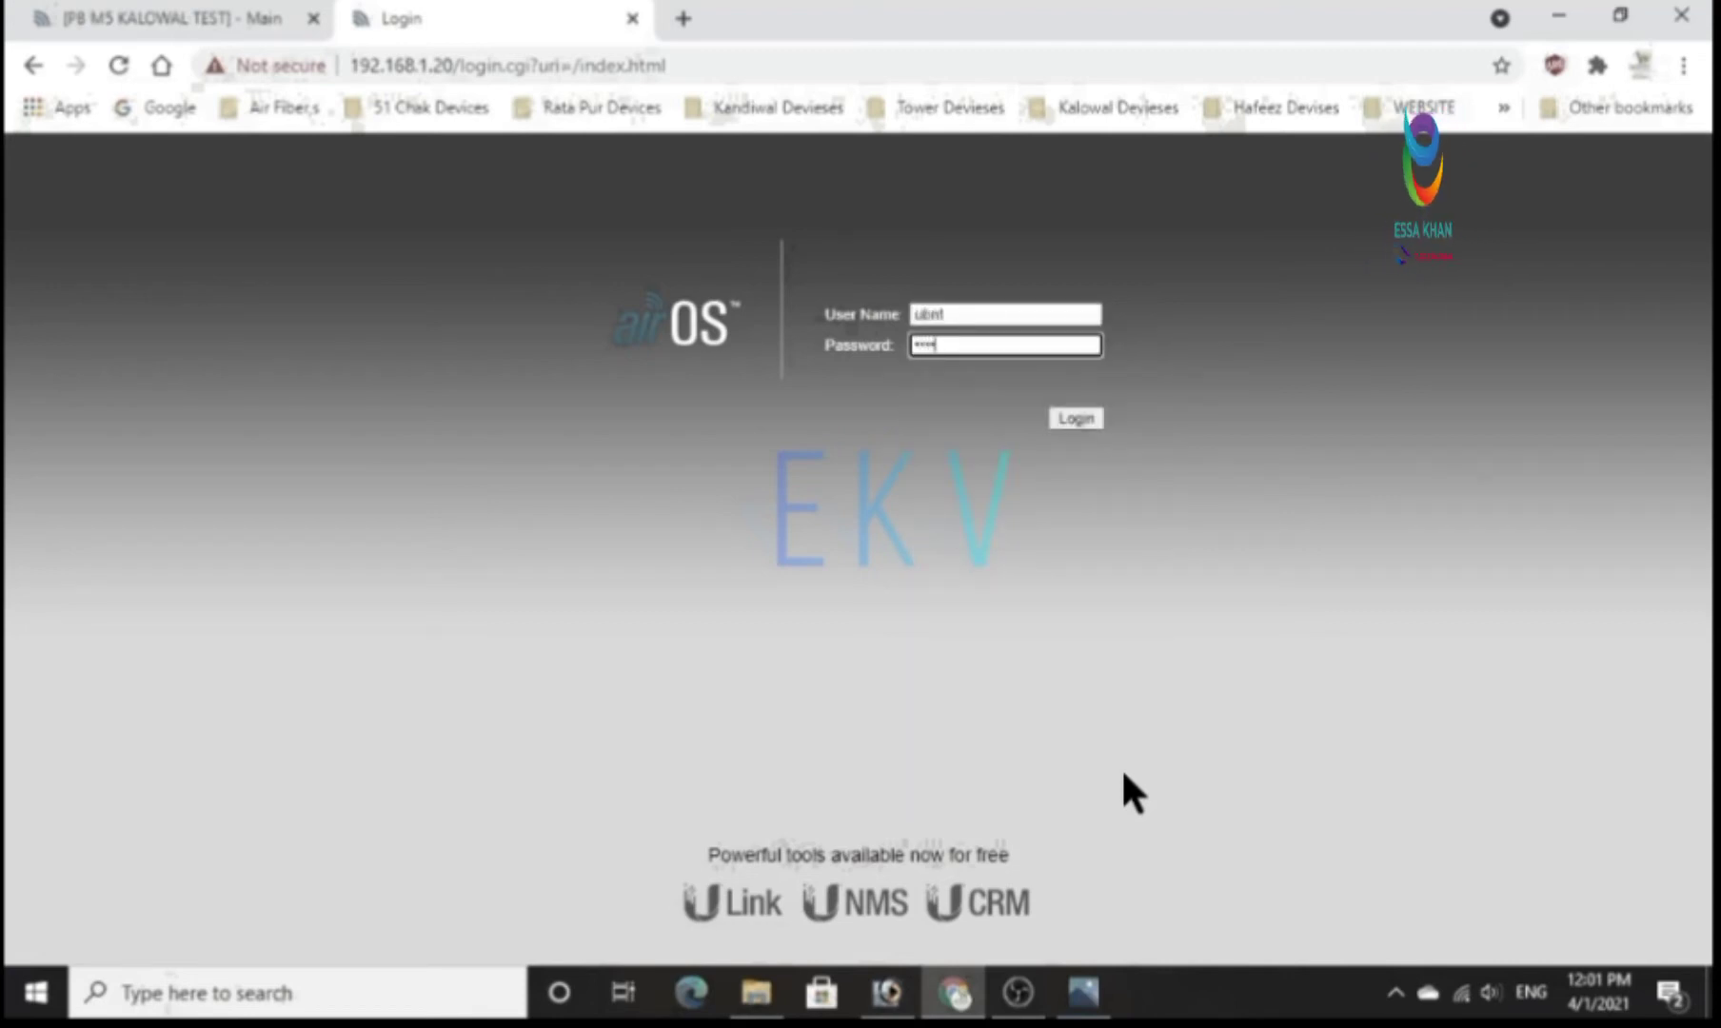
click(1078, 420)
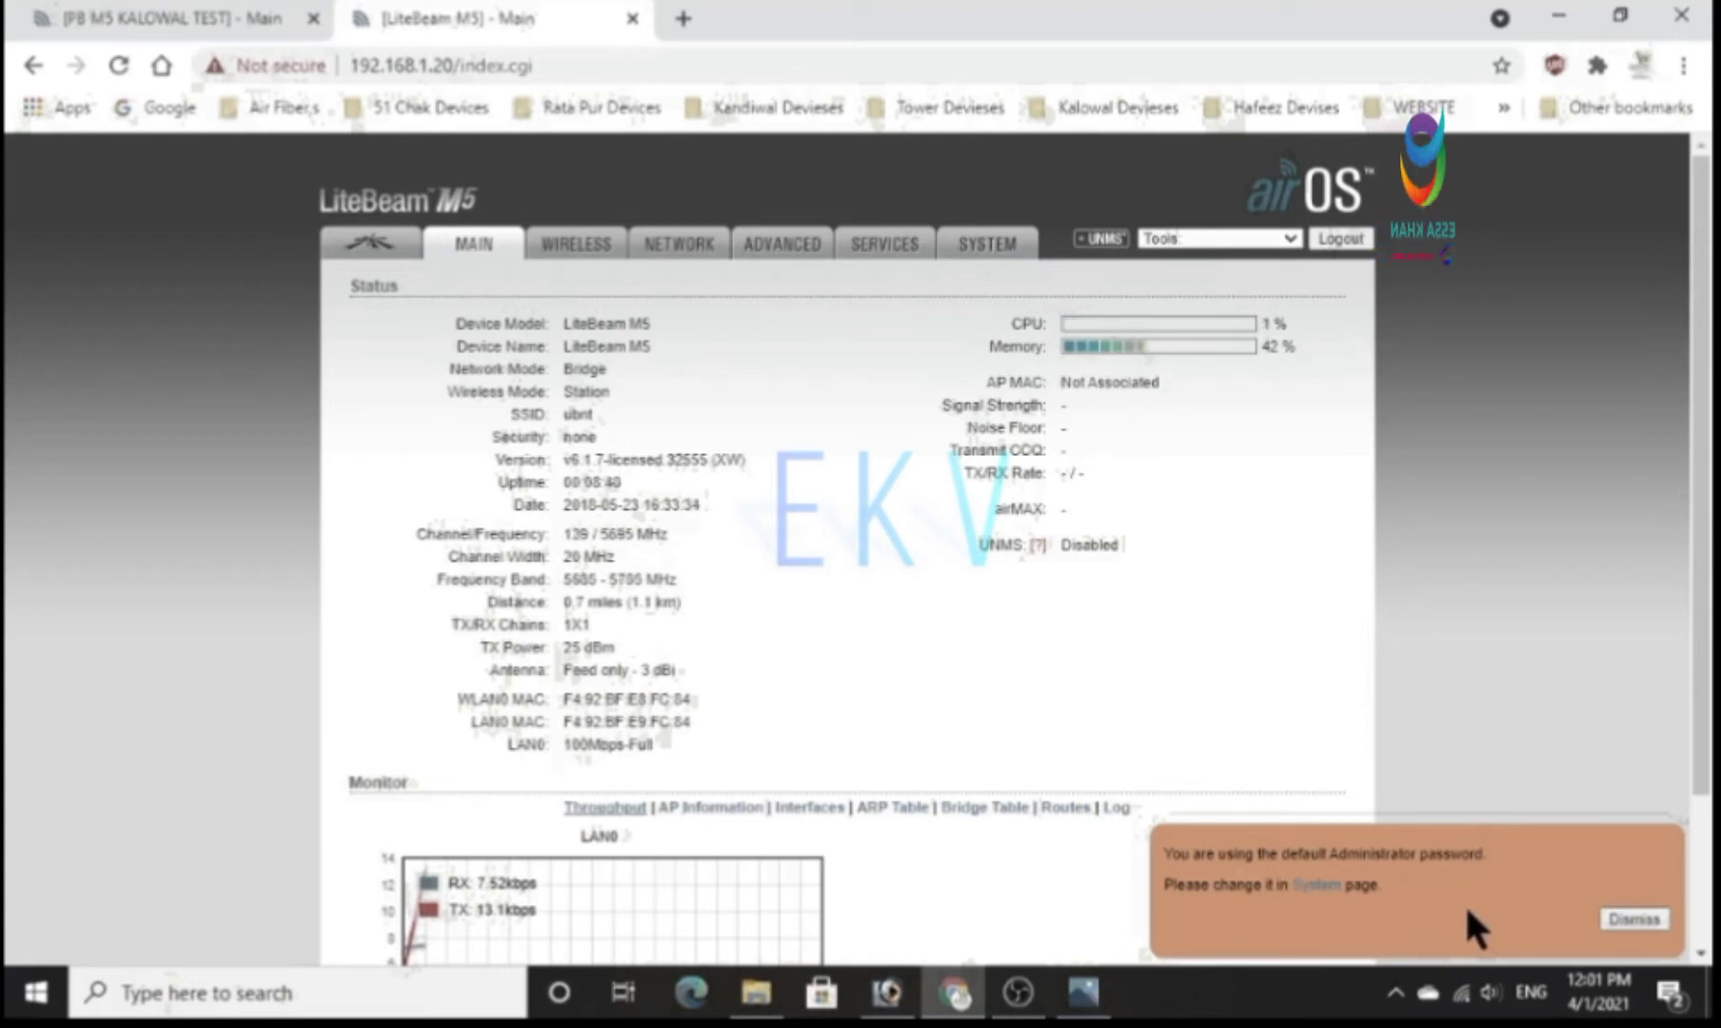
click(1630, 914)
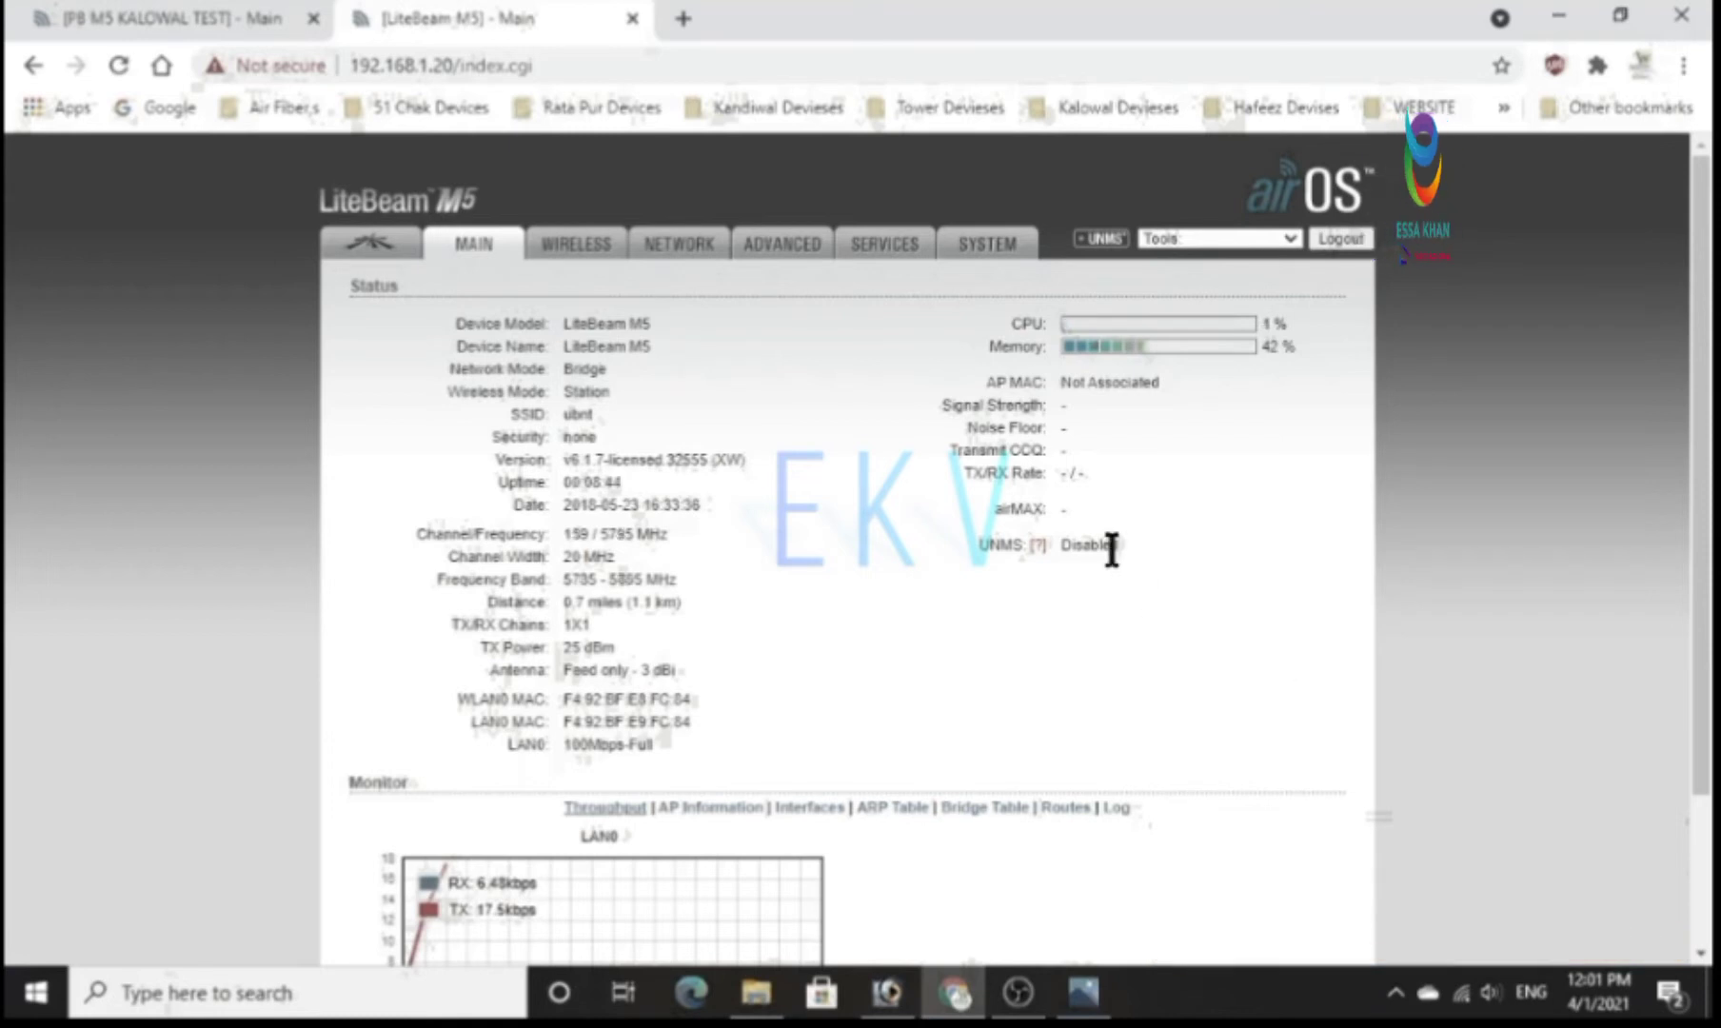
Change the administrator password in the system account settings by entering the current password and the new password twice, and submit the change.
click(973, 246)
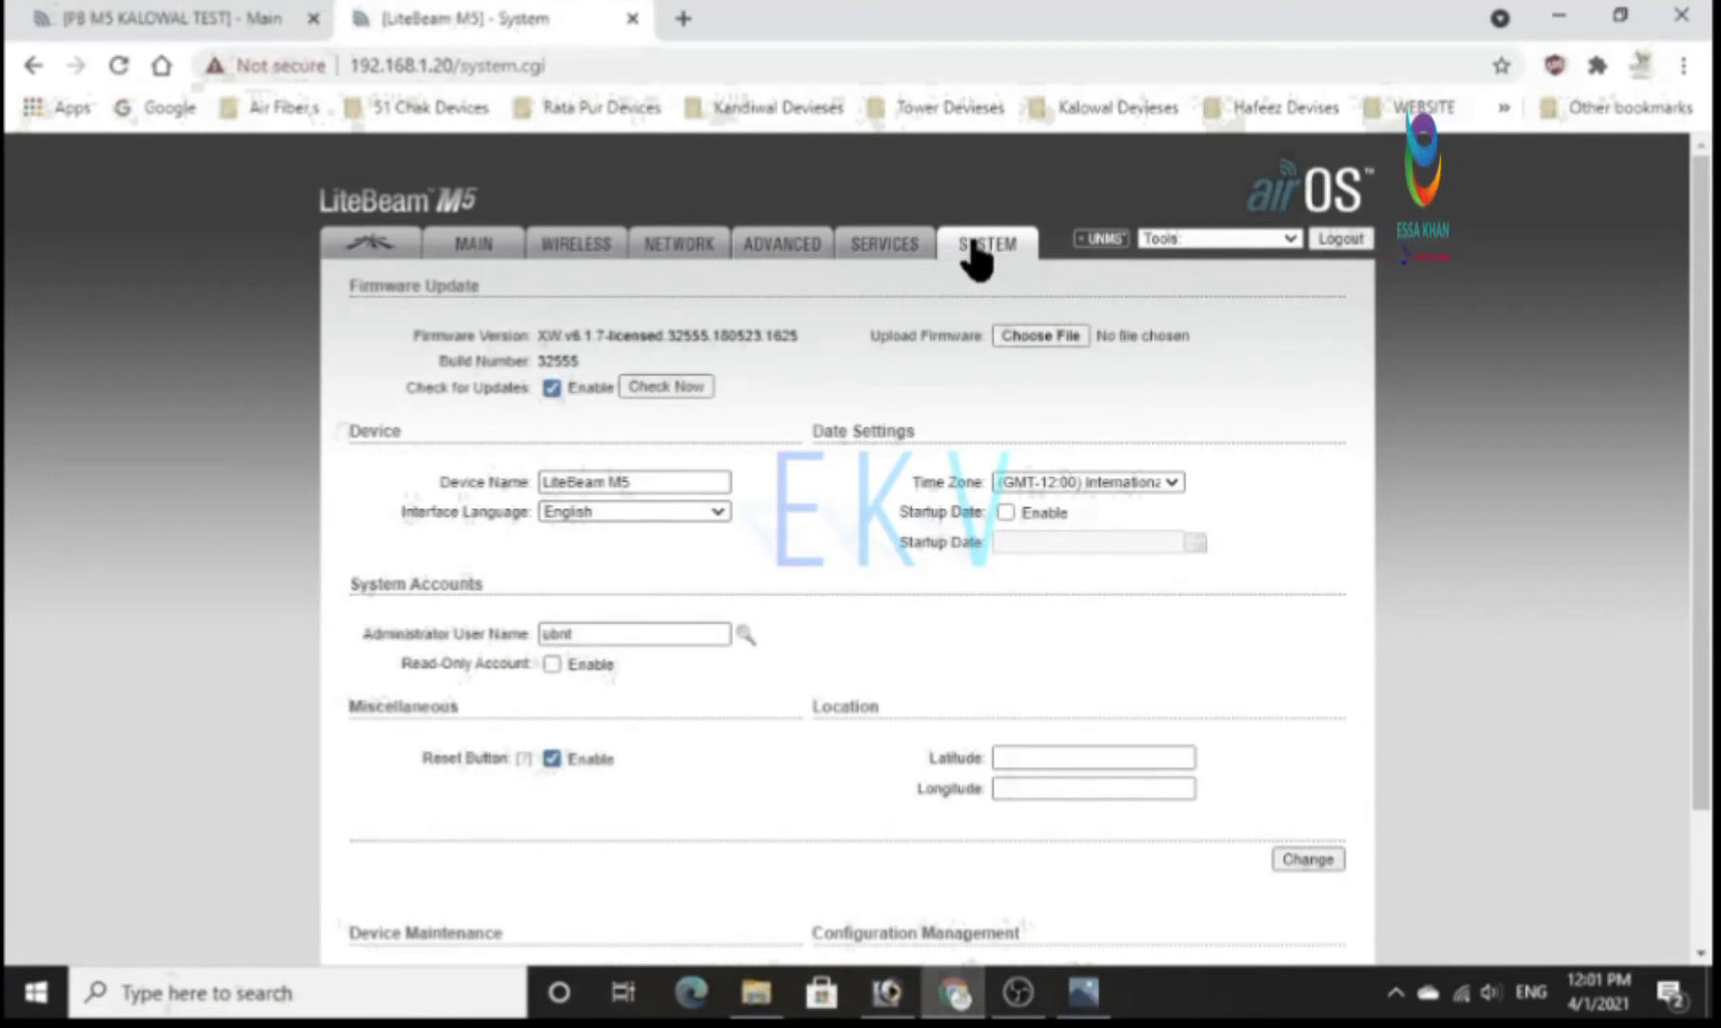
click(744, 633)
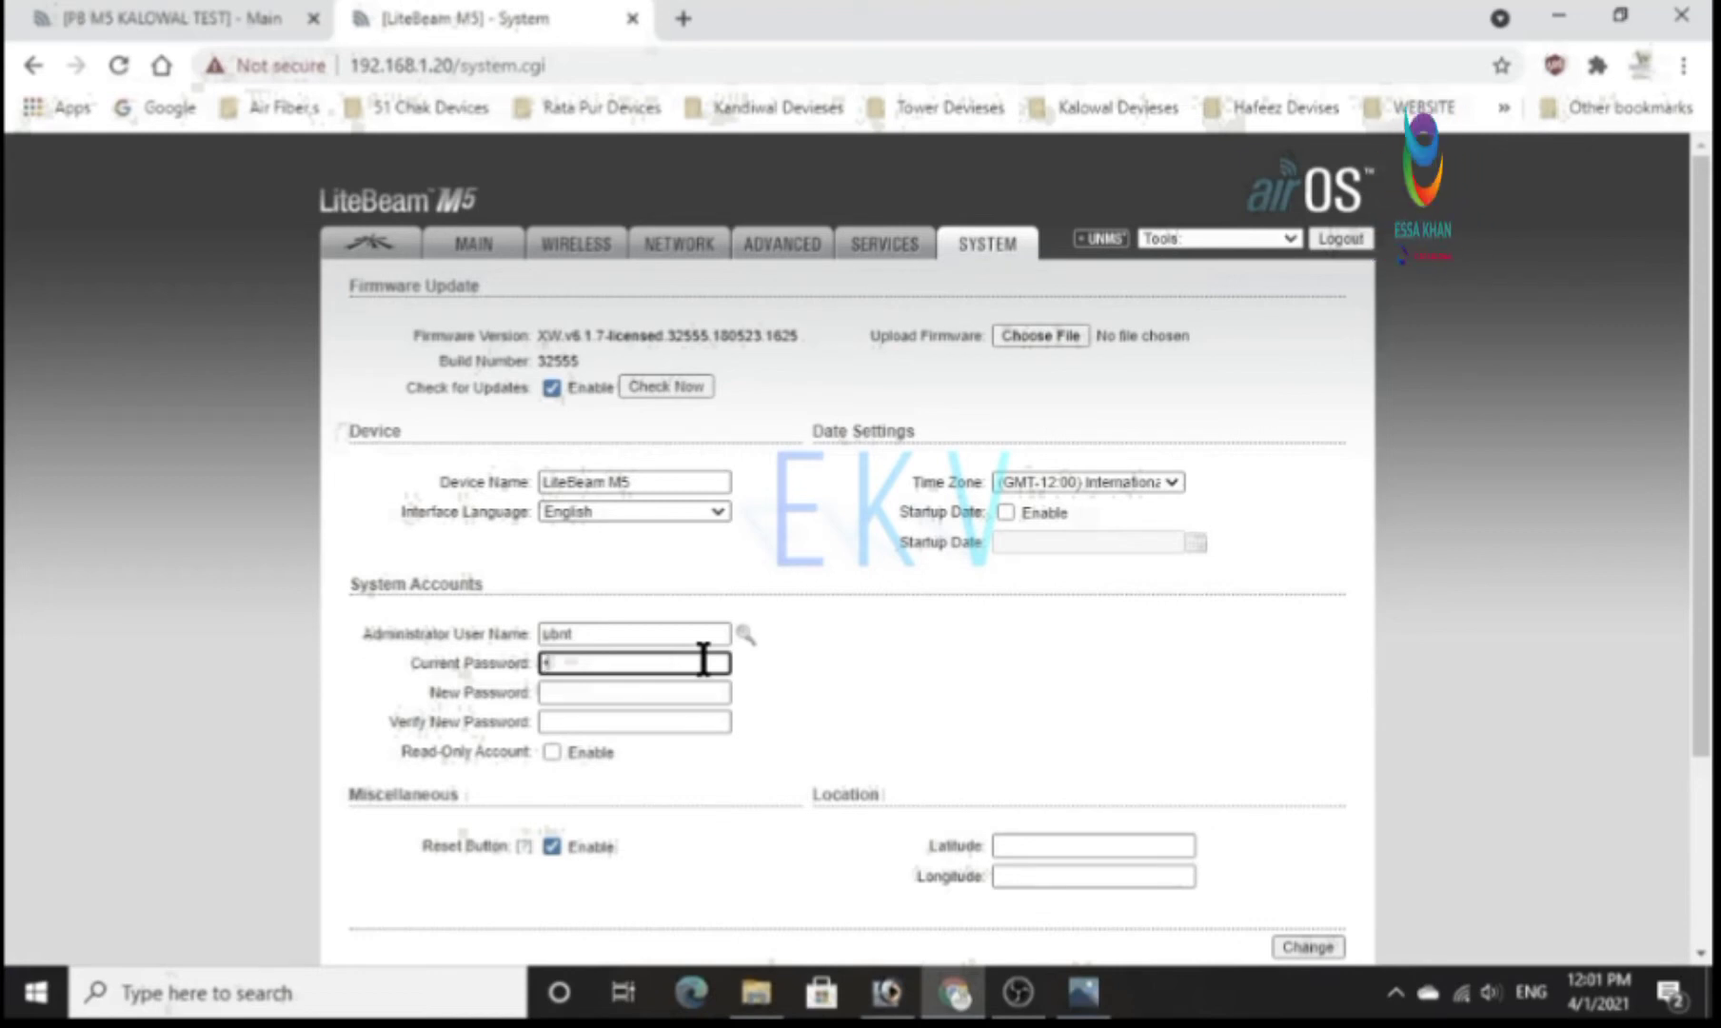
text(ubnt)
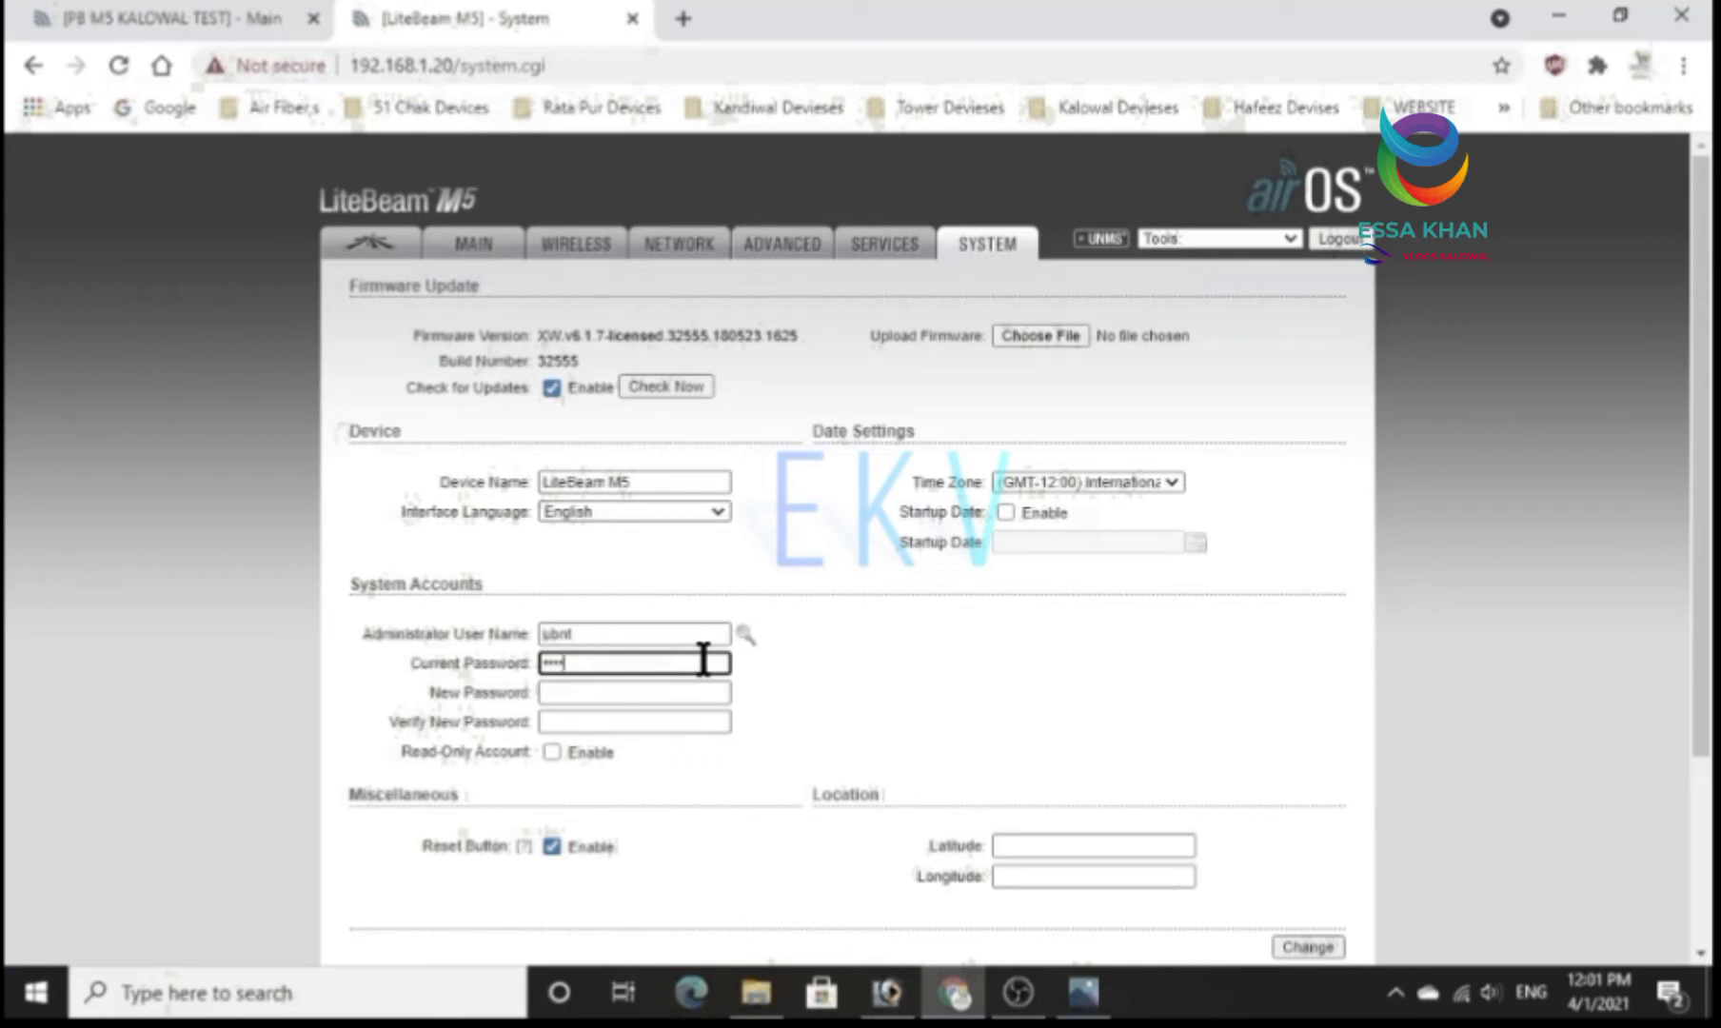
click(630, 693)
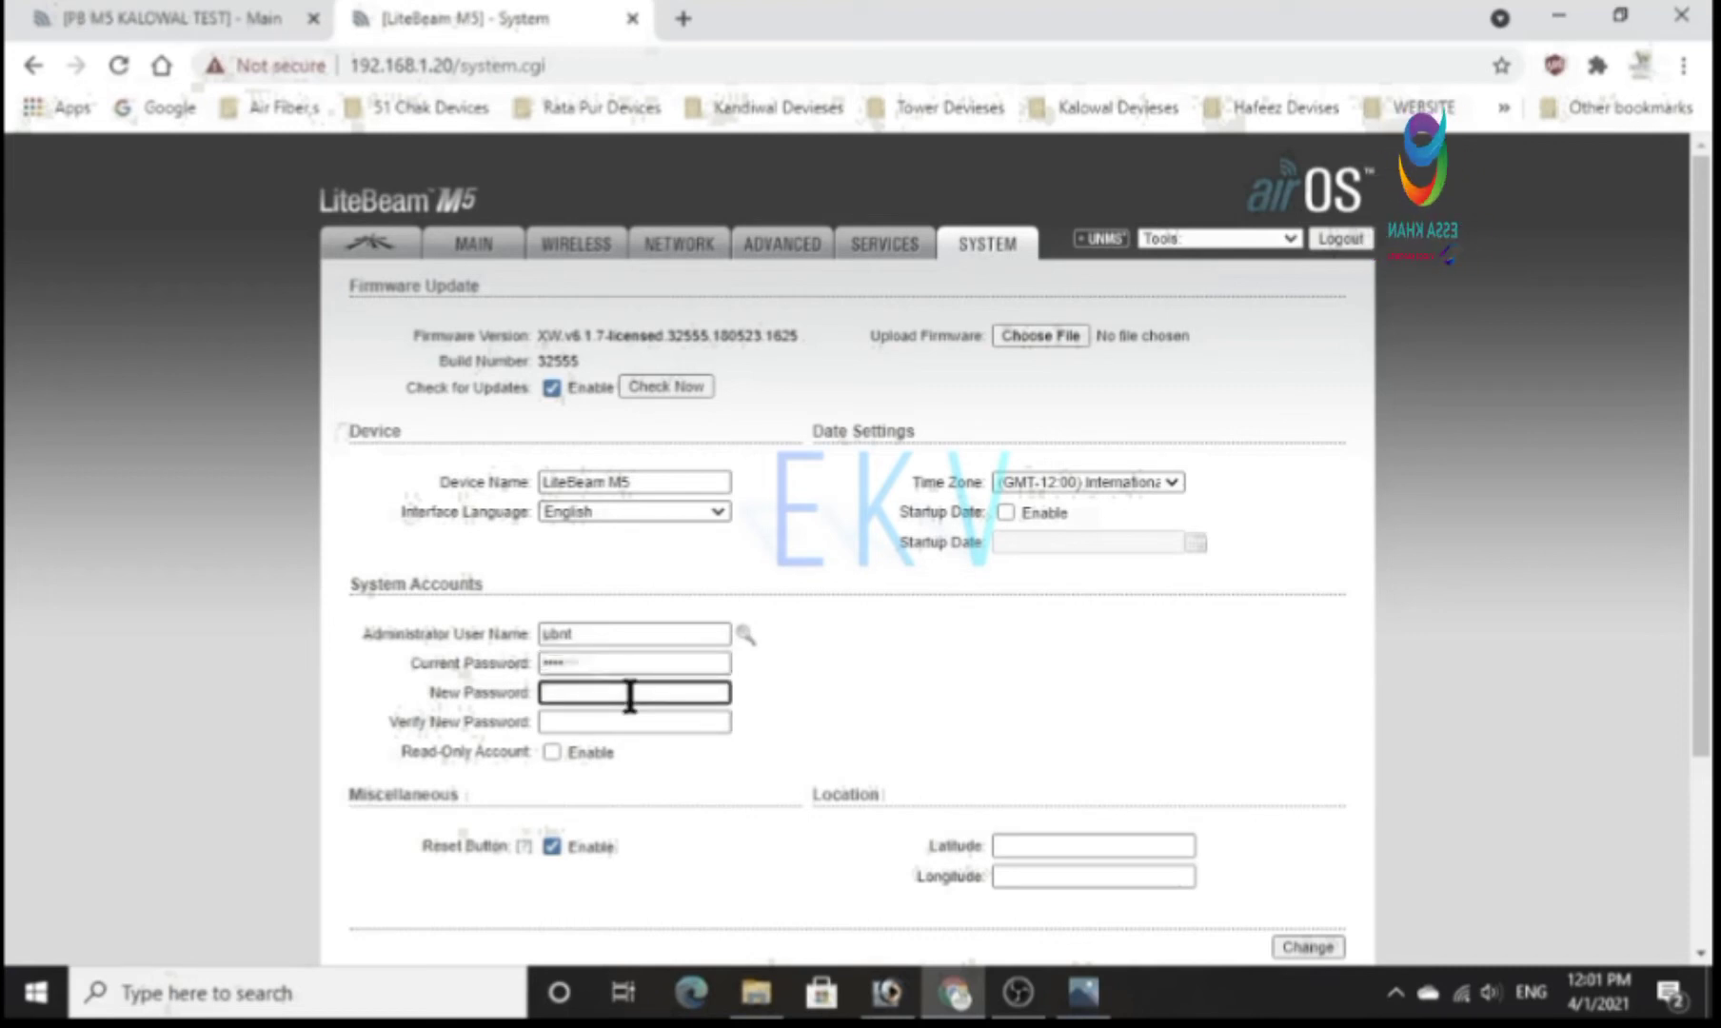
text(12345678)
key(Tab)
text(12345678)
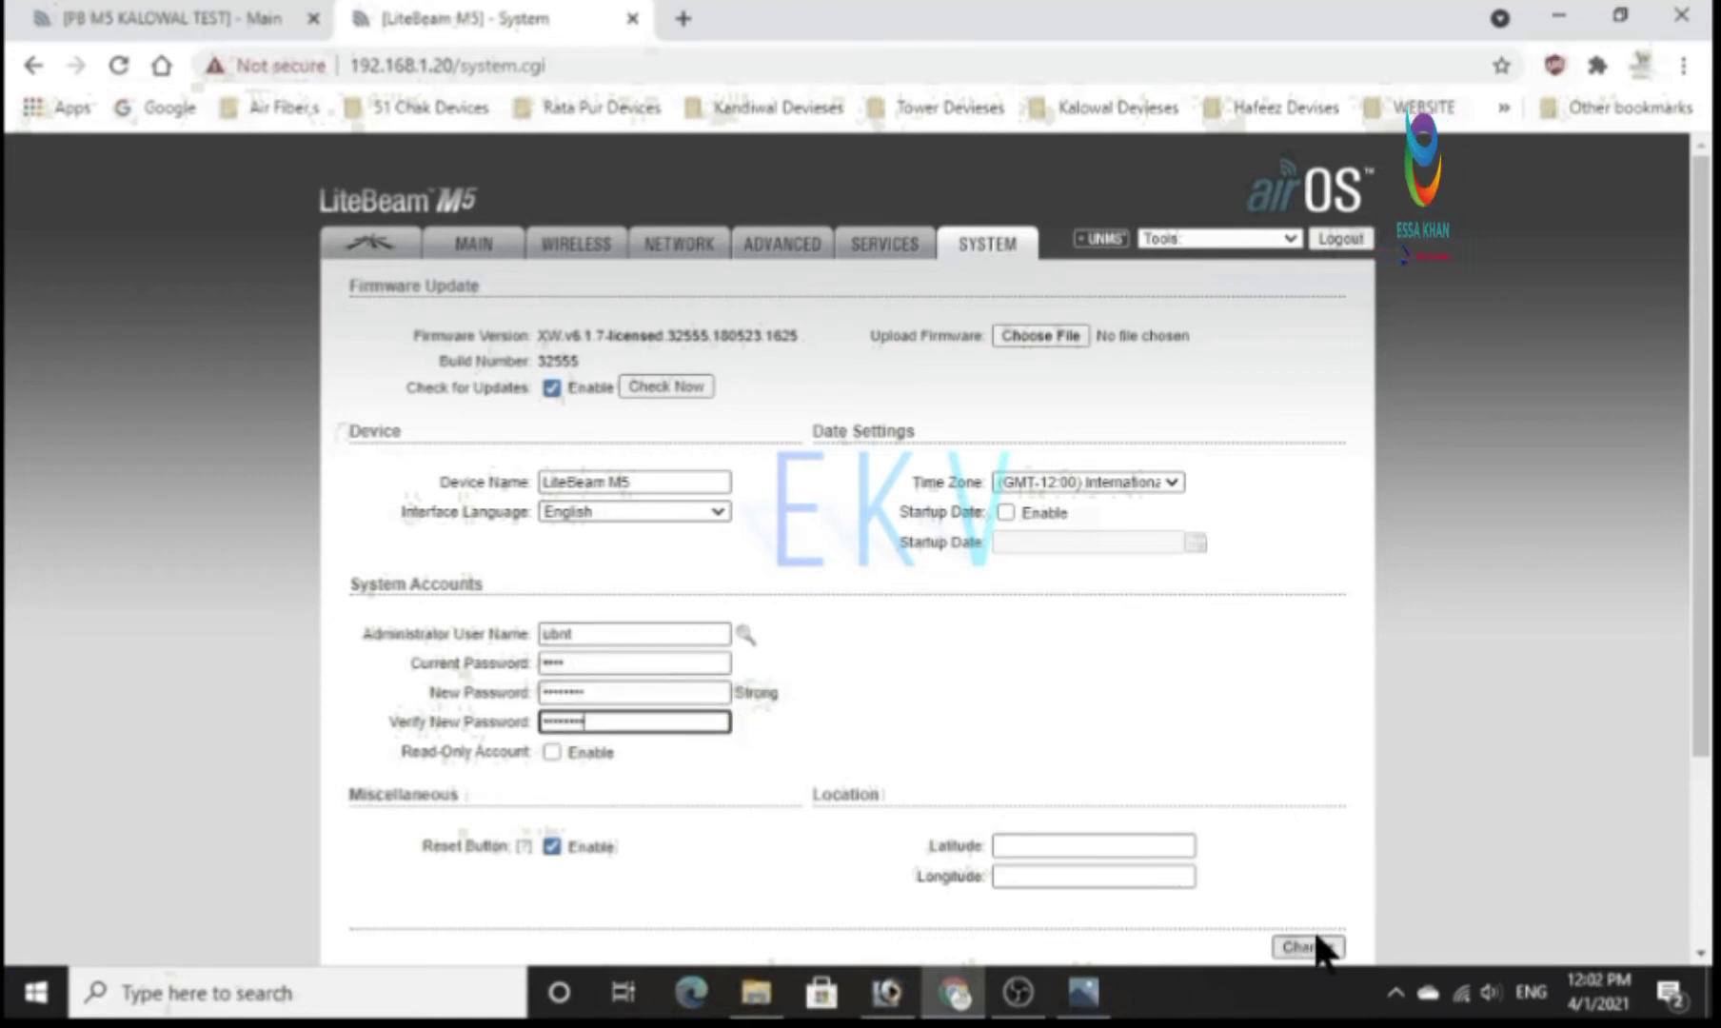
click(1312, 949)
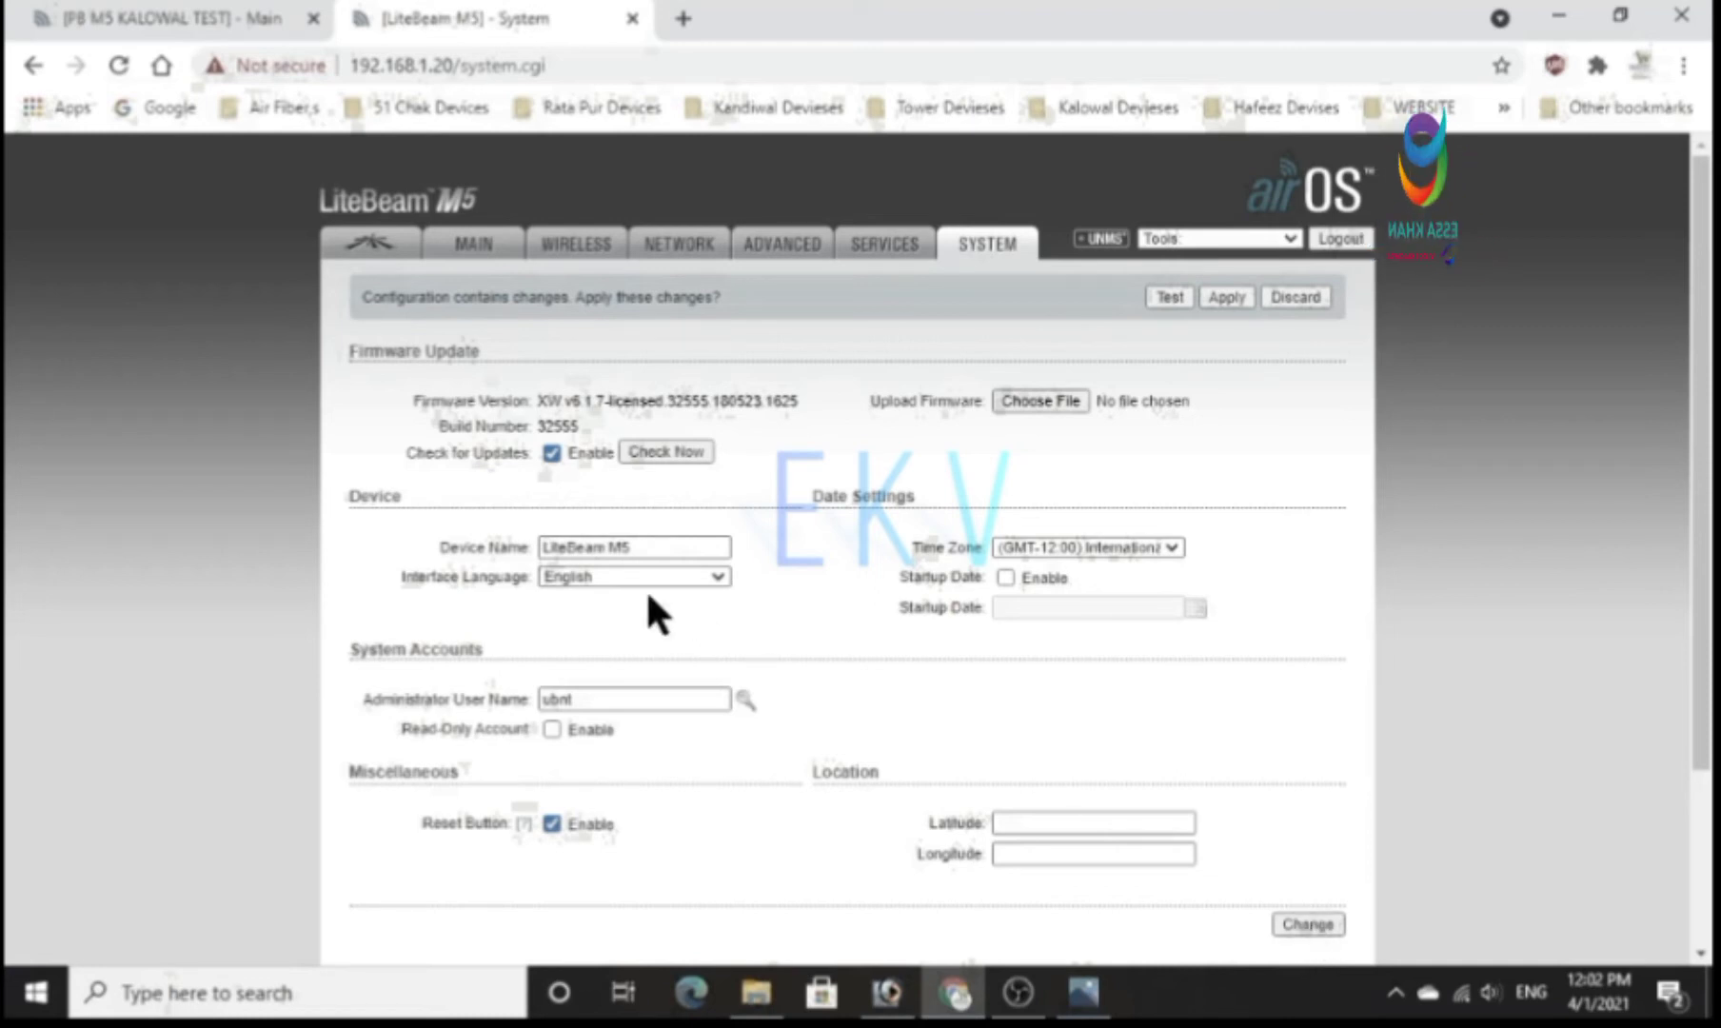
Rename the device as LB M5 TEST in the system settings and submit the change.
drag(642, 554, 541, 553)
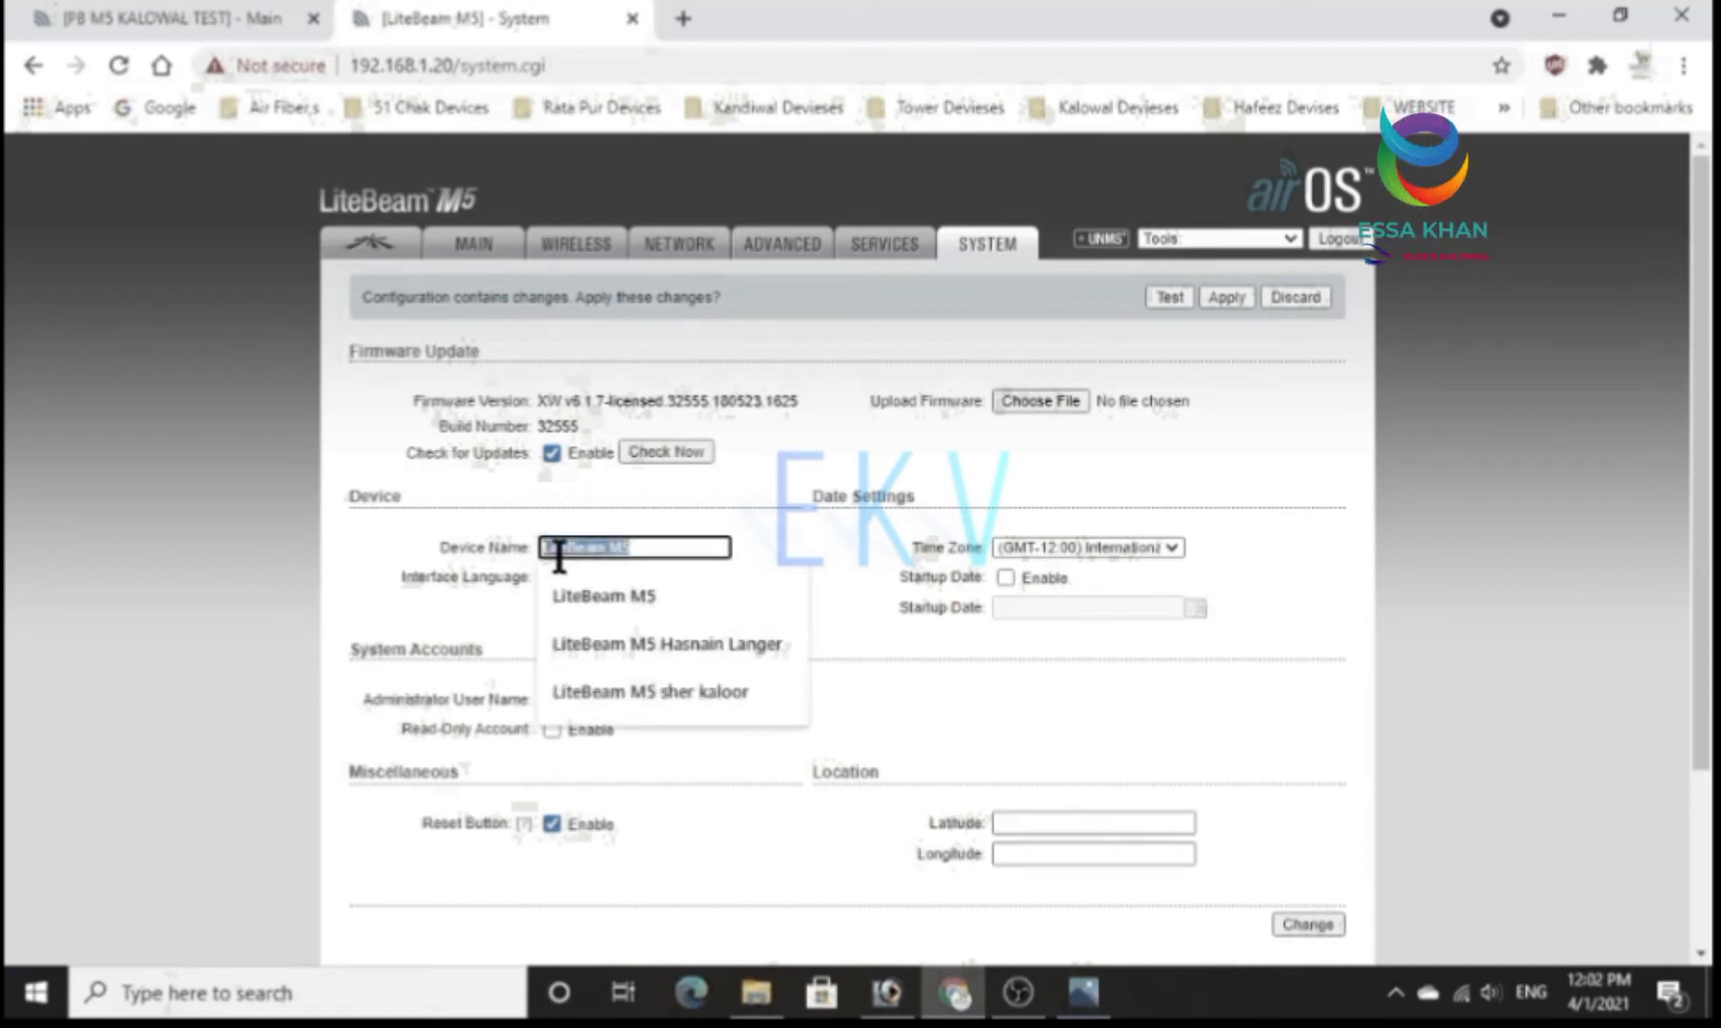
key(BackSpace)
text(LB)
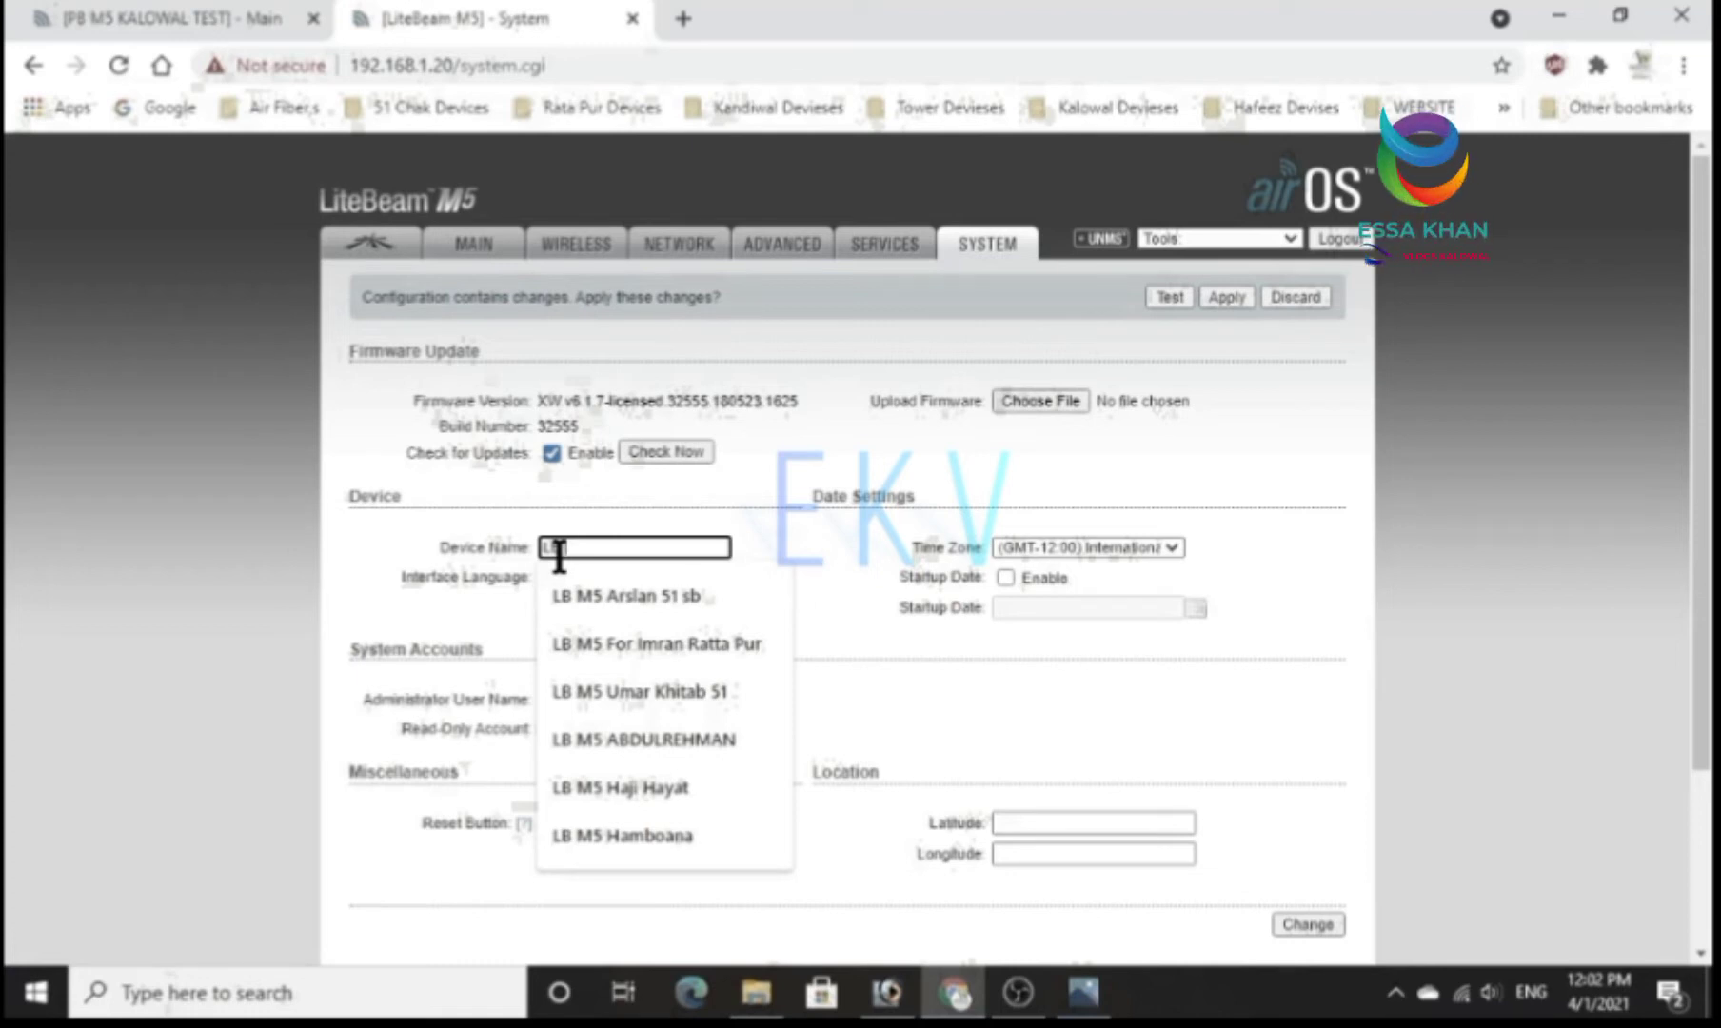
text(M5 TEST)
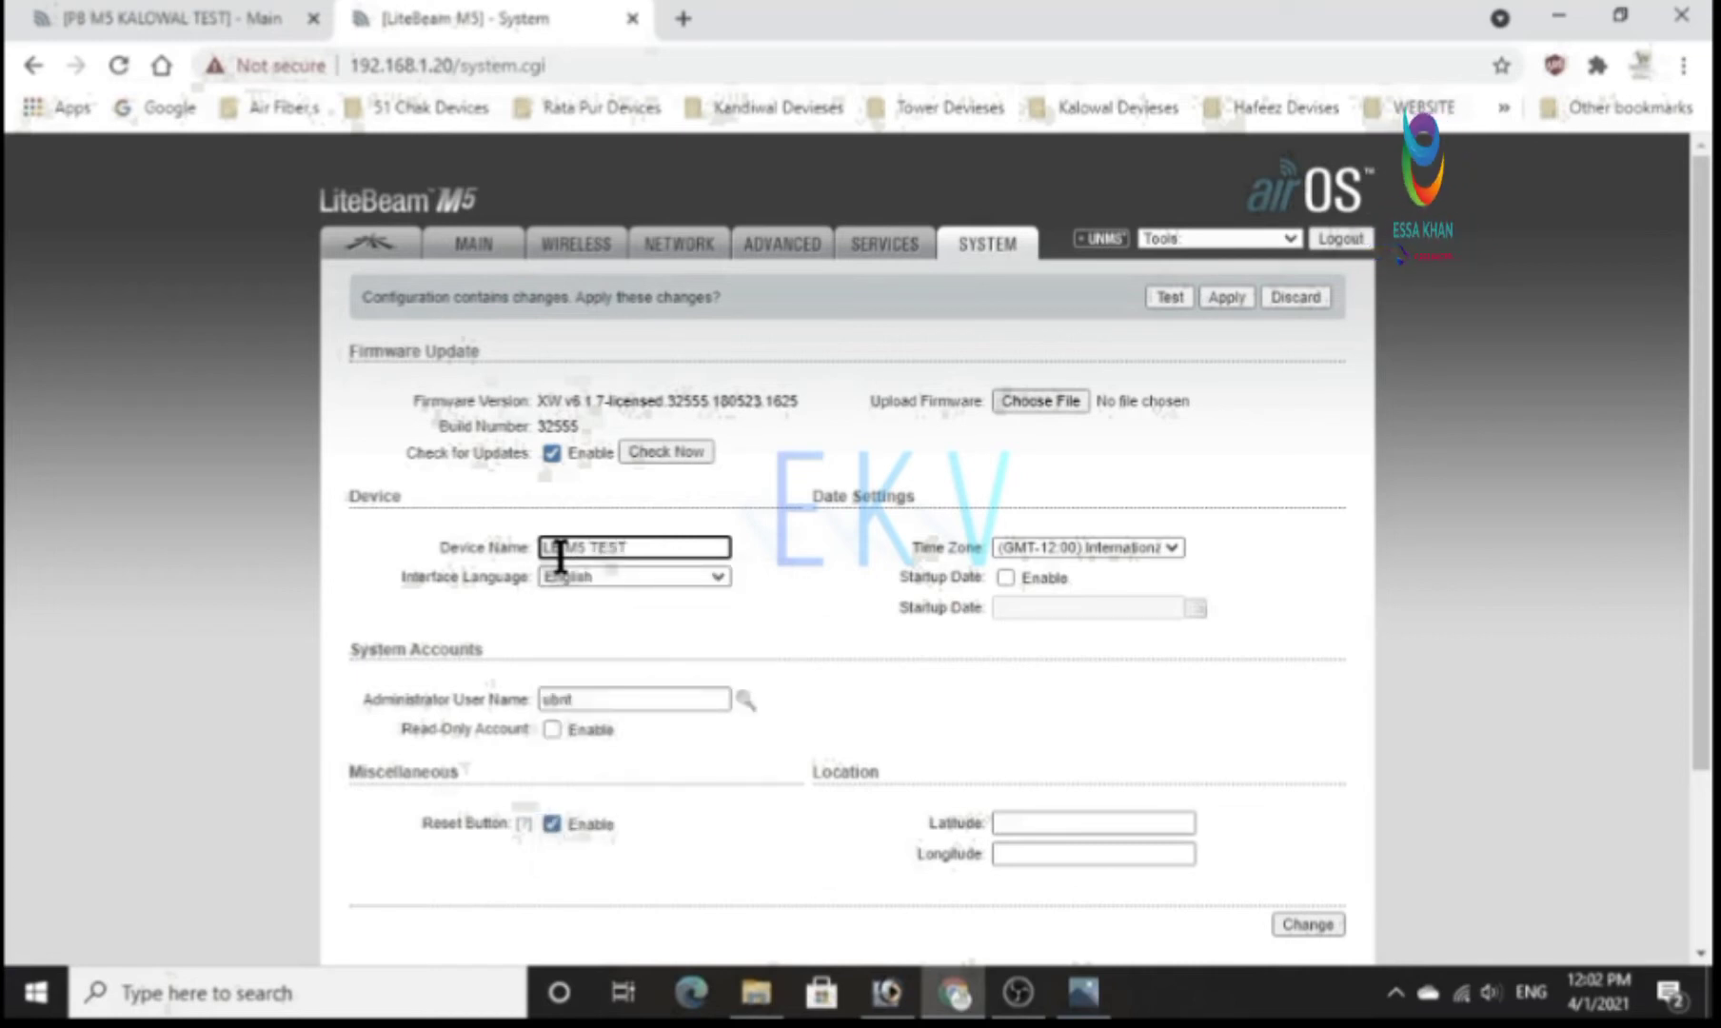
click(1307, 924)
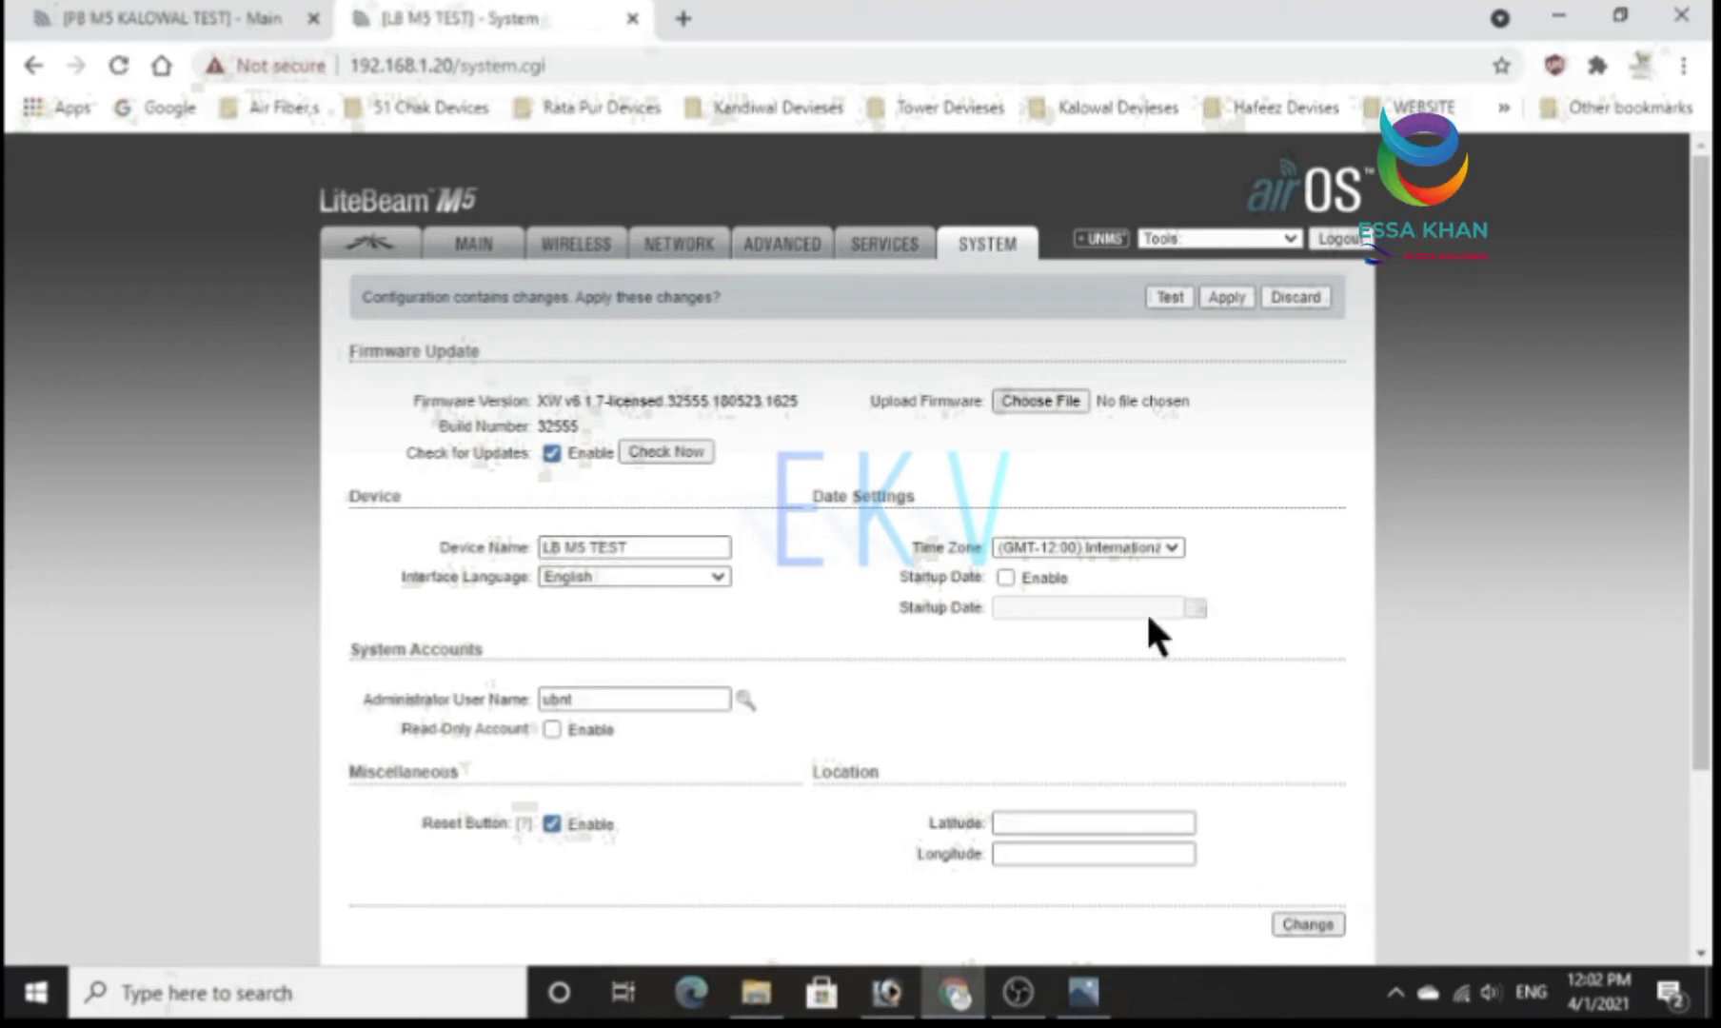
Disable the SSH server and the secure HTTPS connection in the services settings, and submit the change.
click(885, 250)
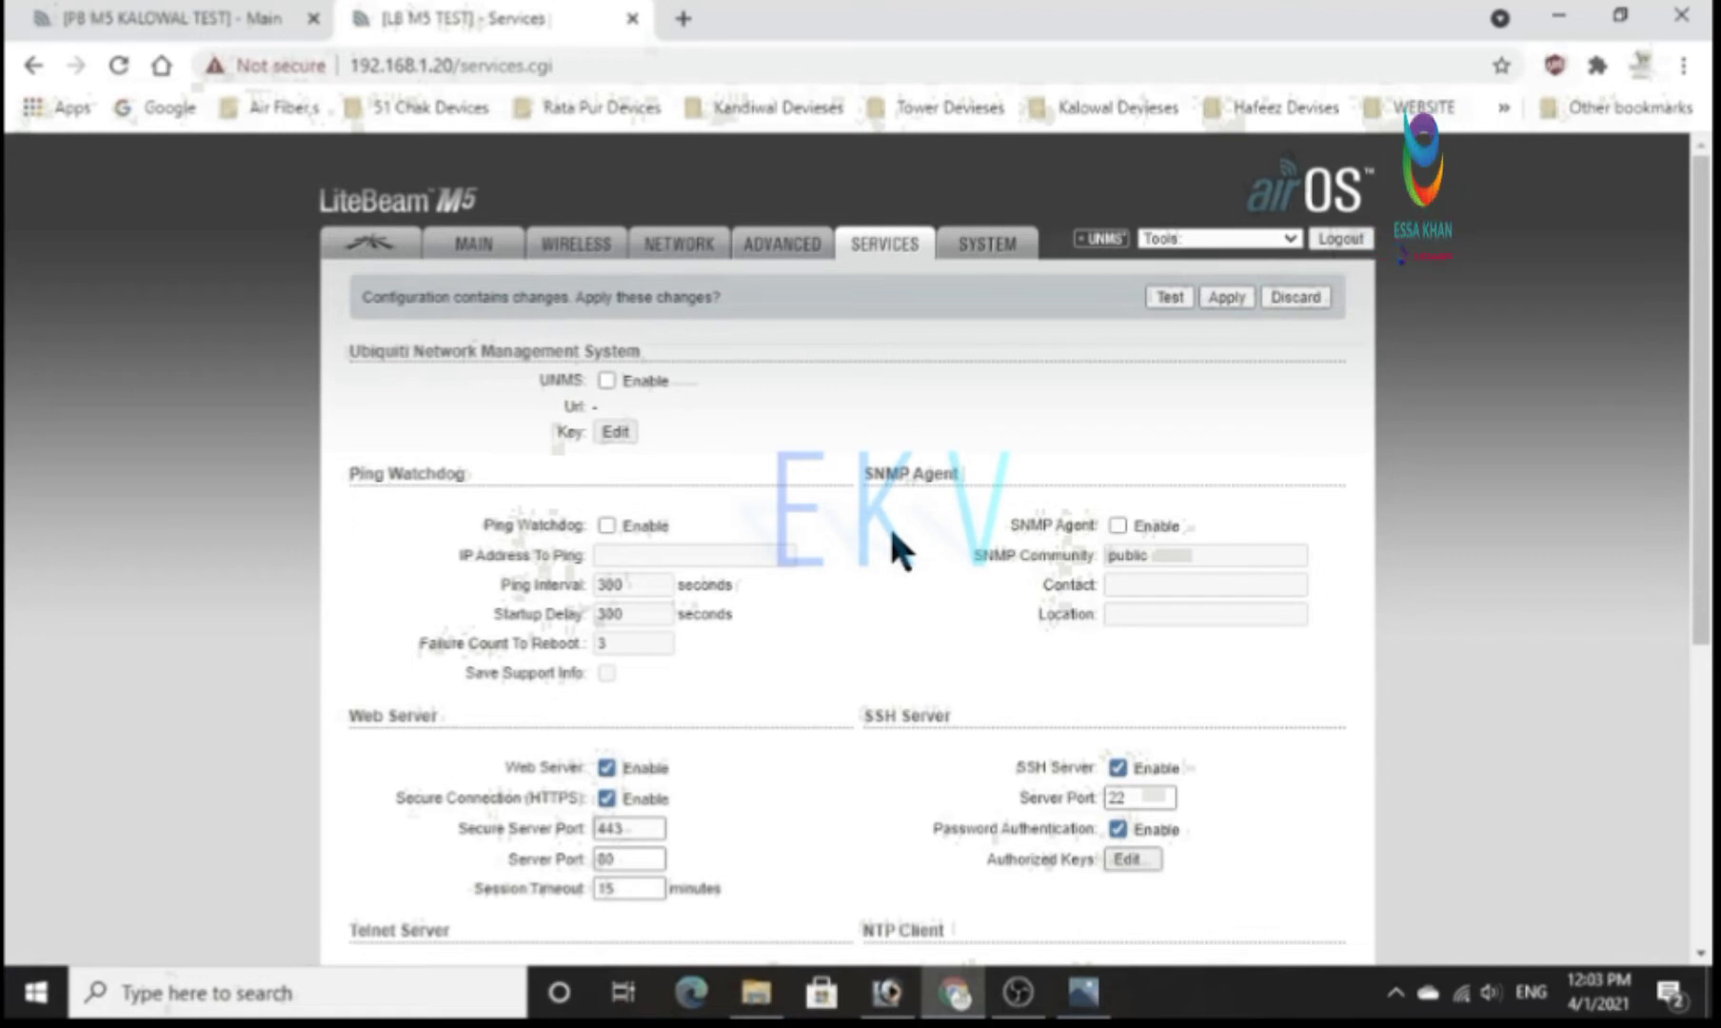
click(1117, 767)
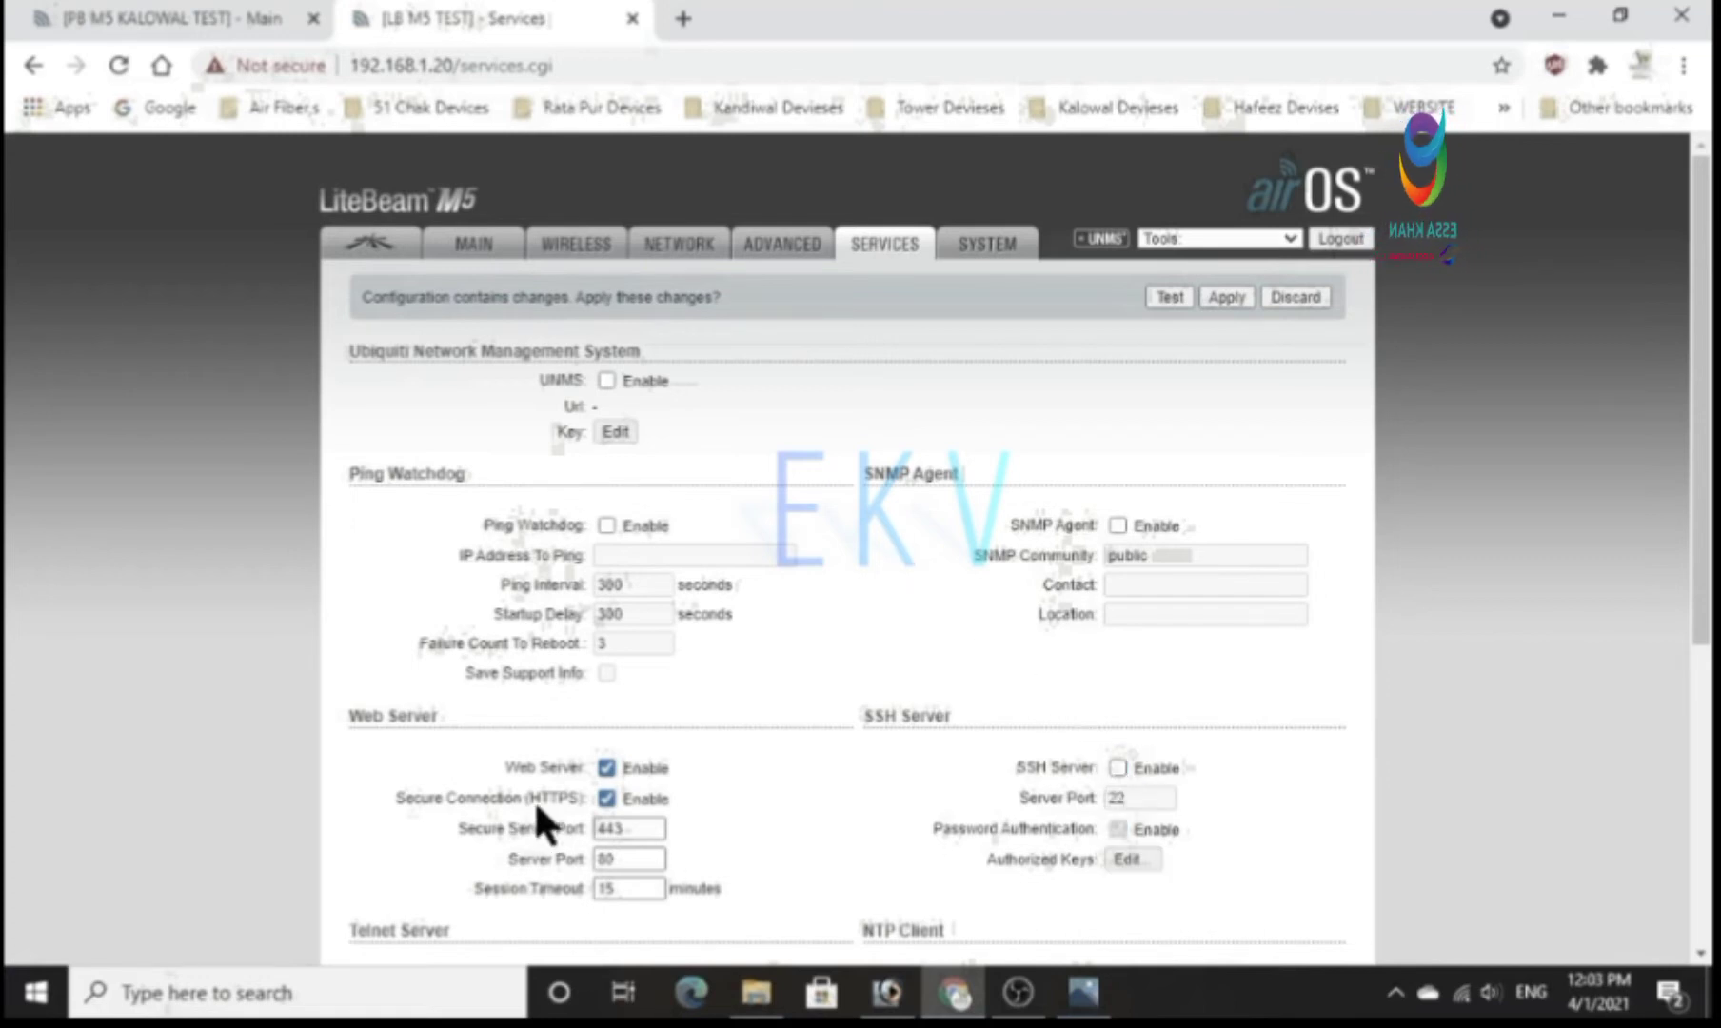
click(605, 800)
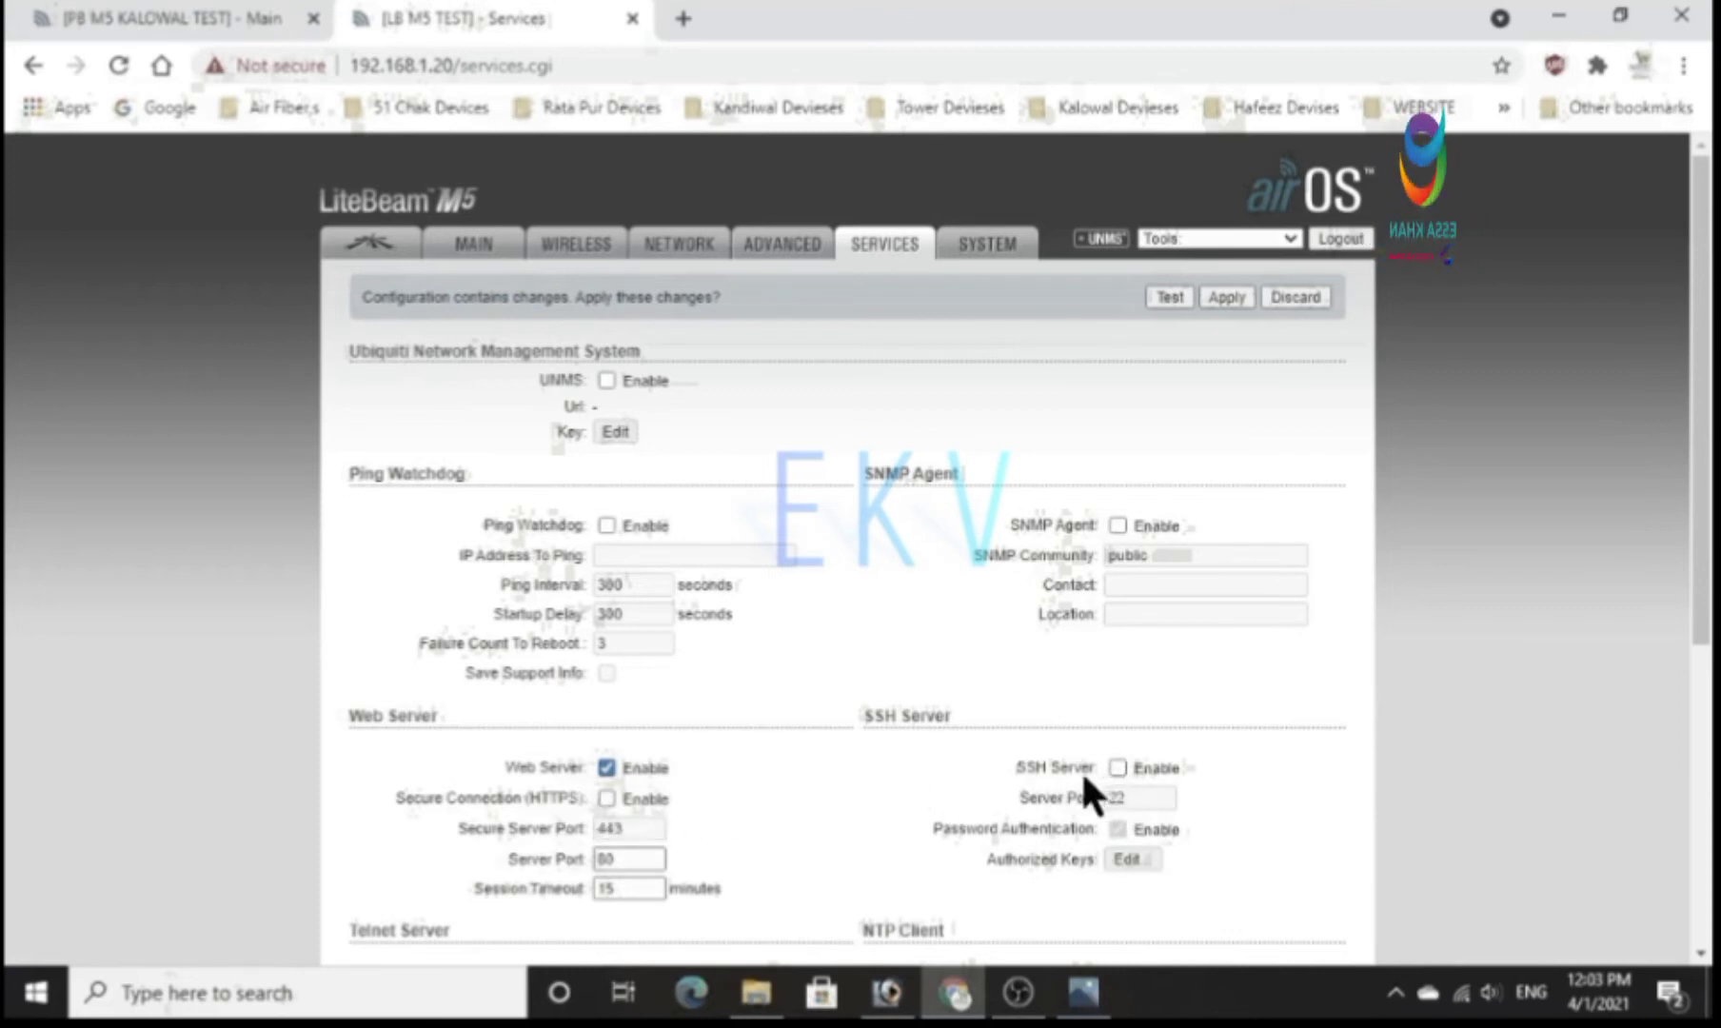
scroll(1083, 776, down, 5)
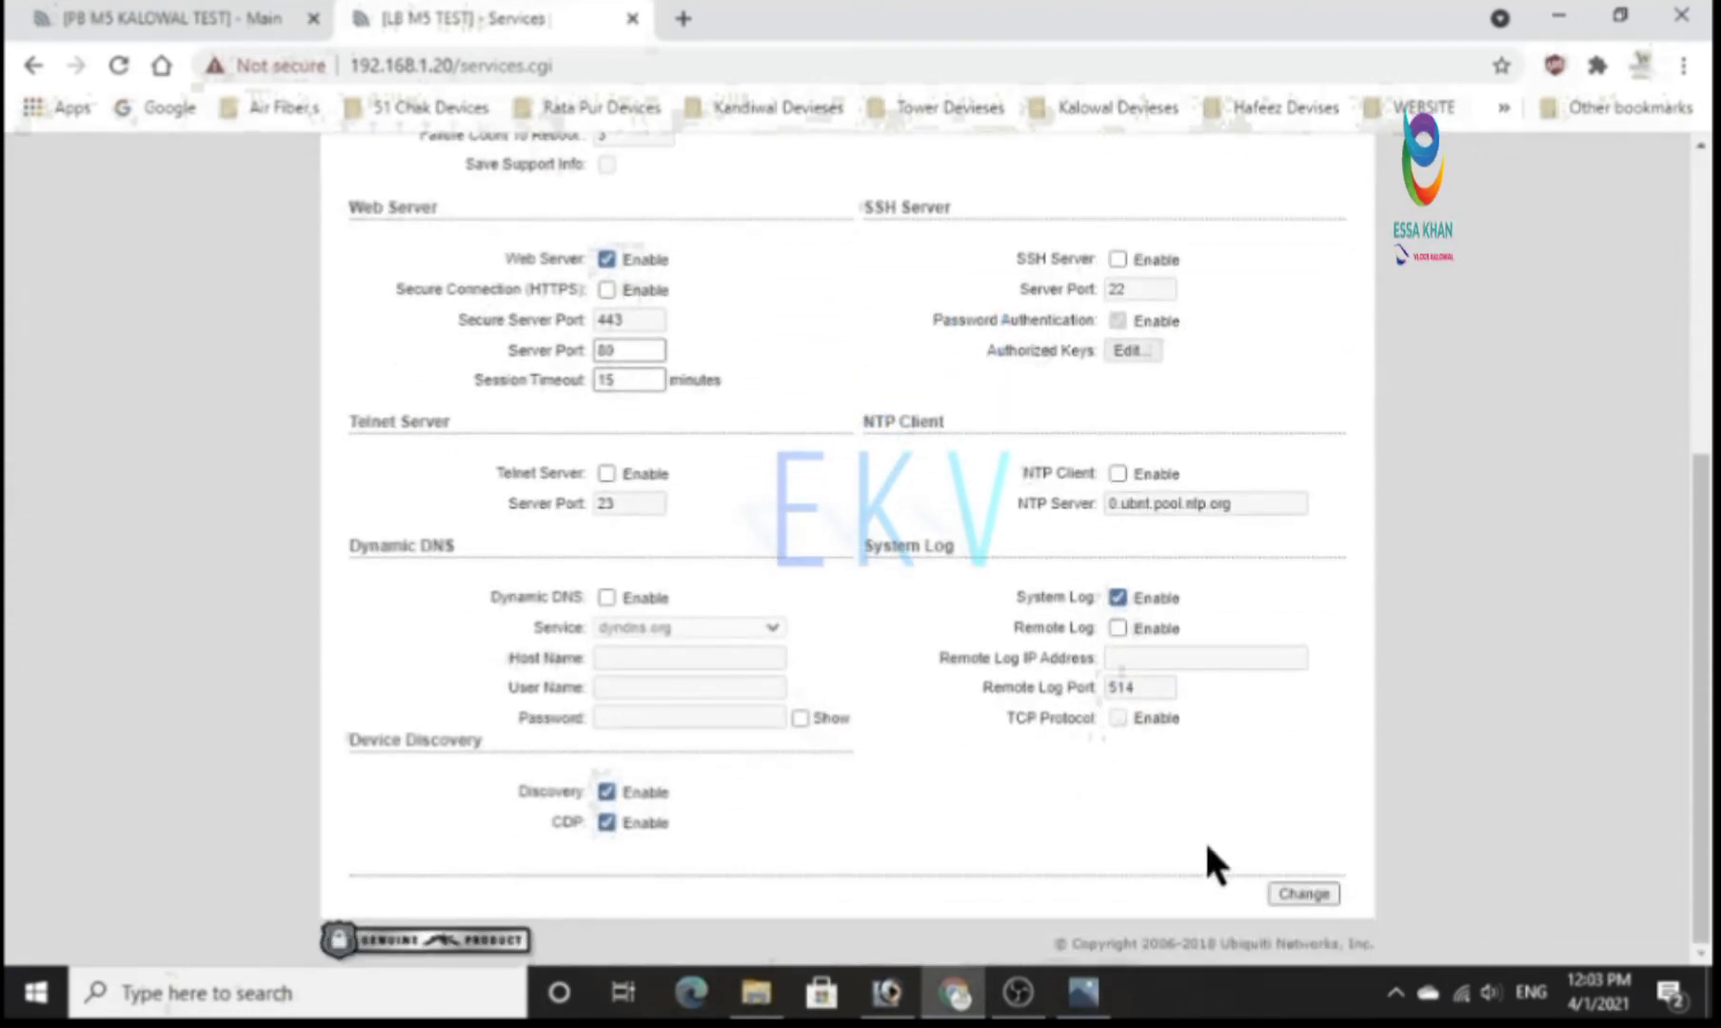
click(1285, 892)
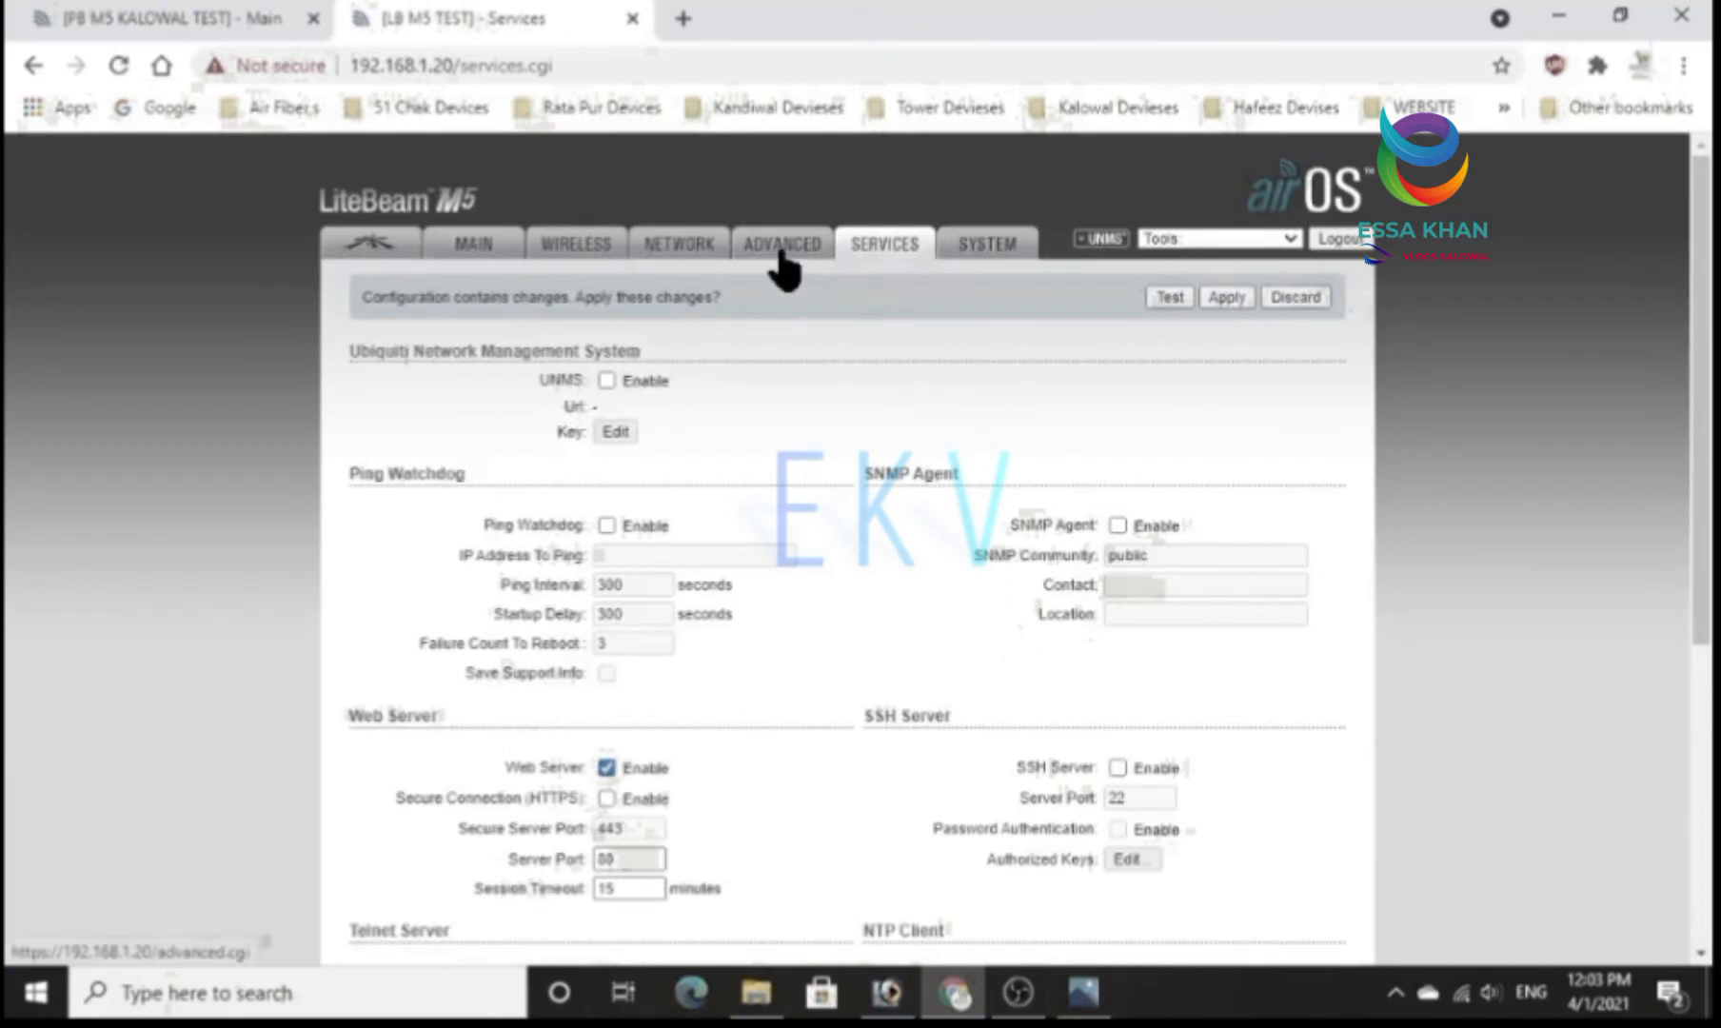
In the advanced wireless settings, set the distance to about 3.6 miles (5.8 km) with Auto Adjust enabled, and submit the change.
click(778, 255)
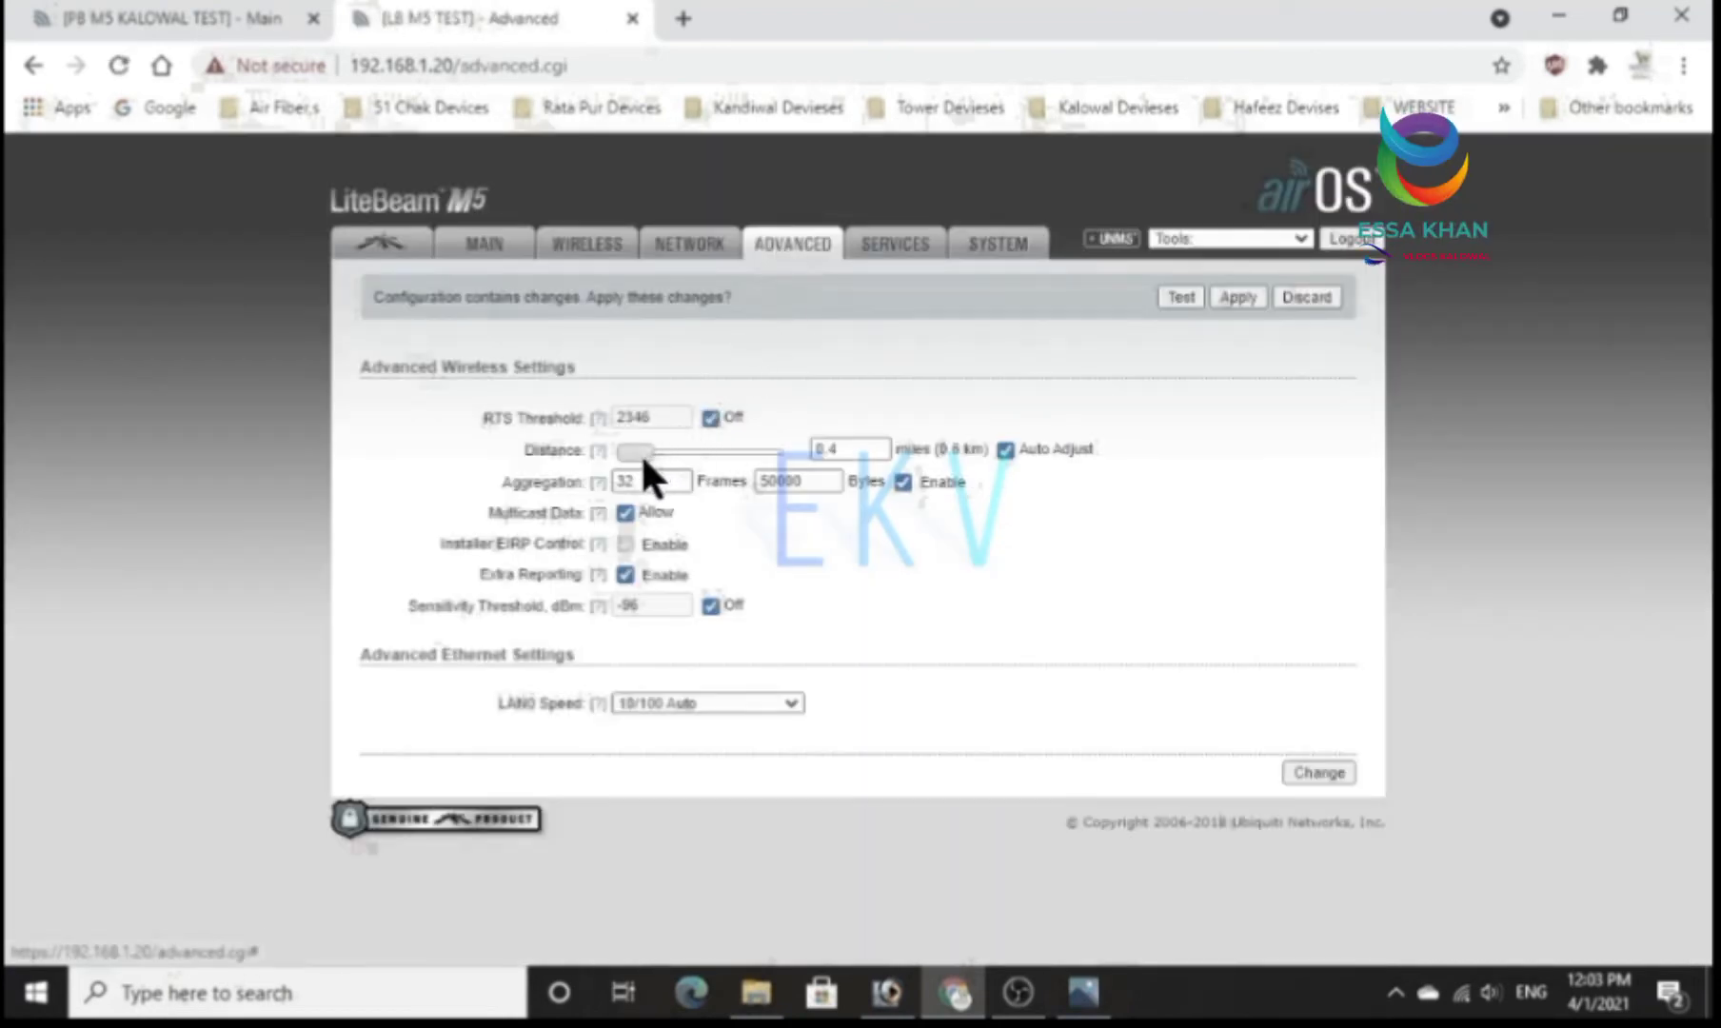
drag(640, 447, 667, 447)
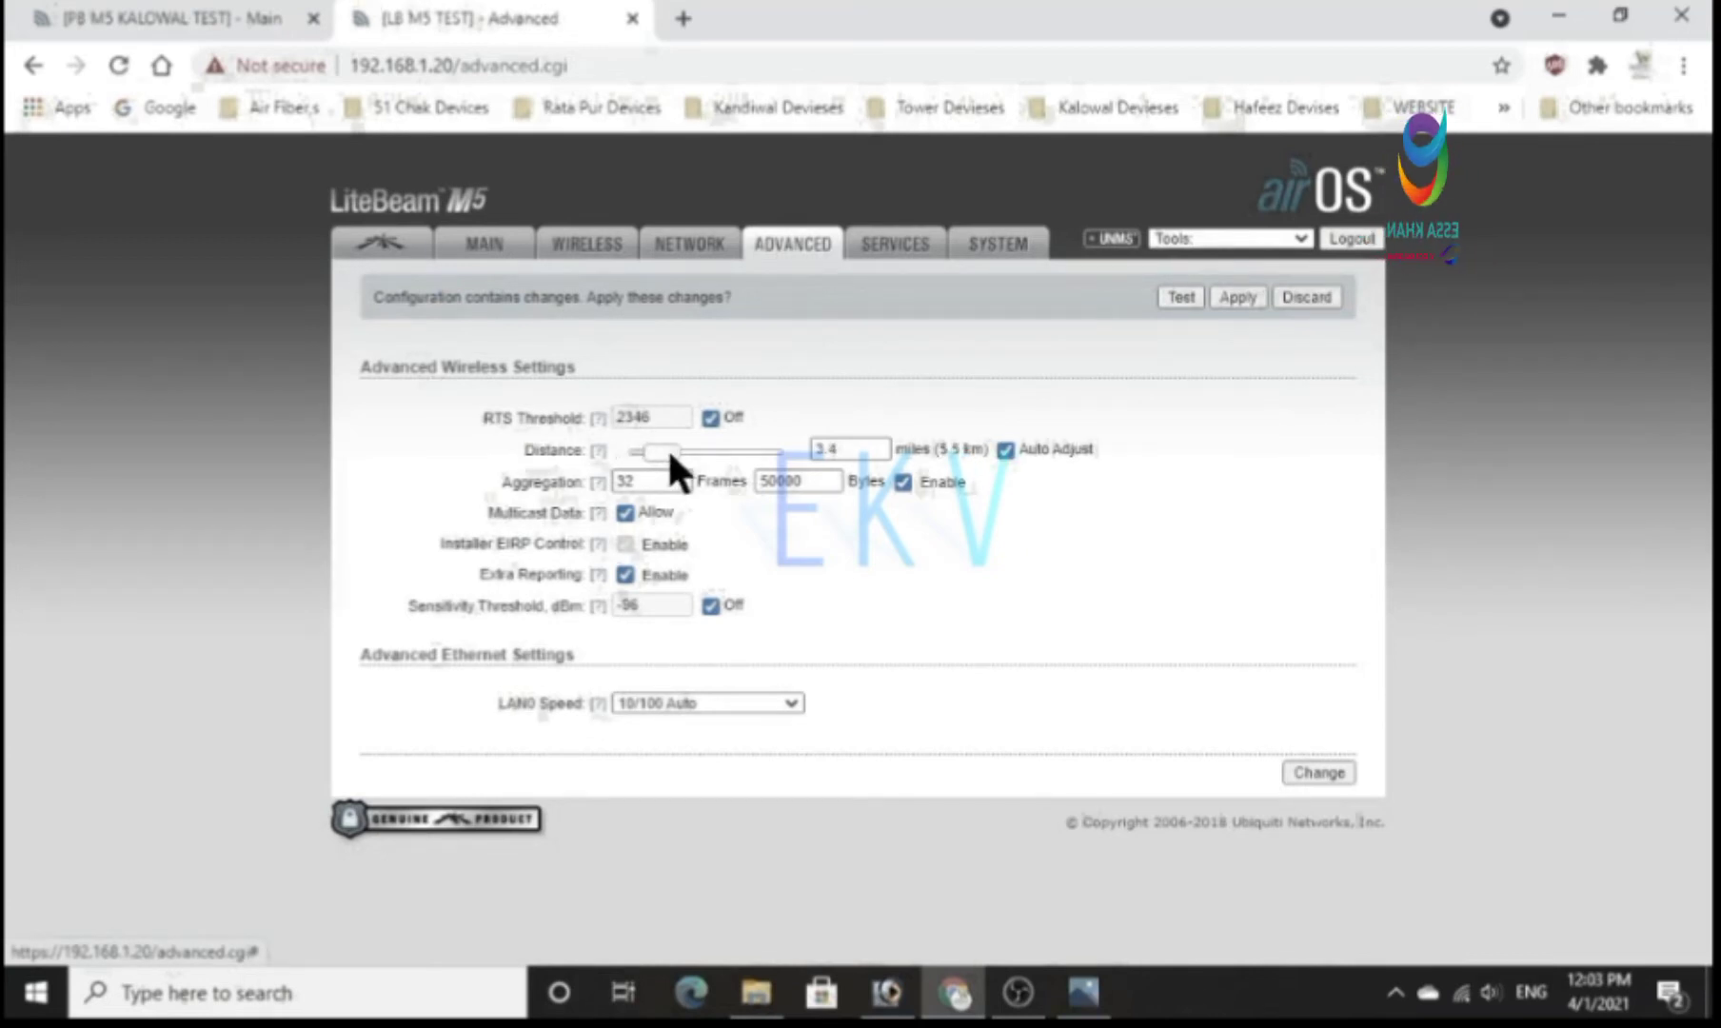
click(1003, 447)
click(1003, 447)
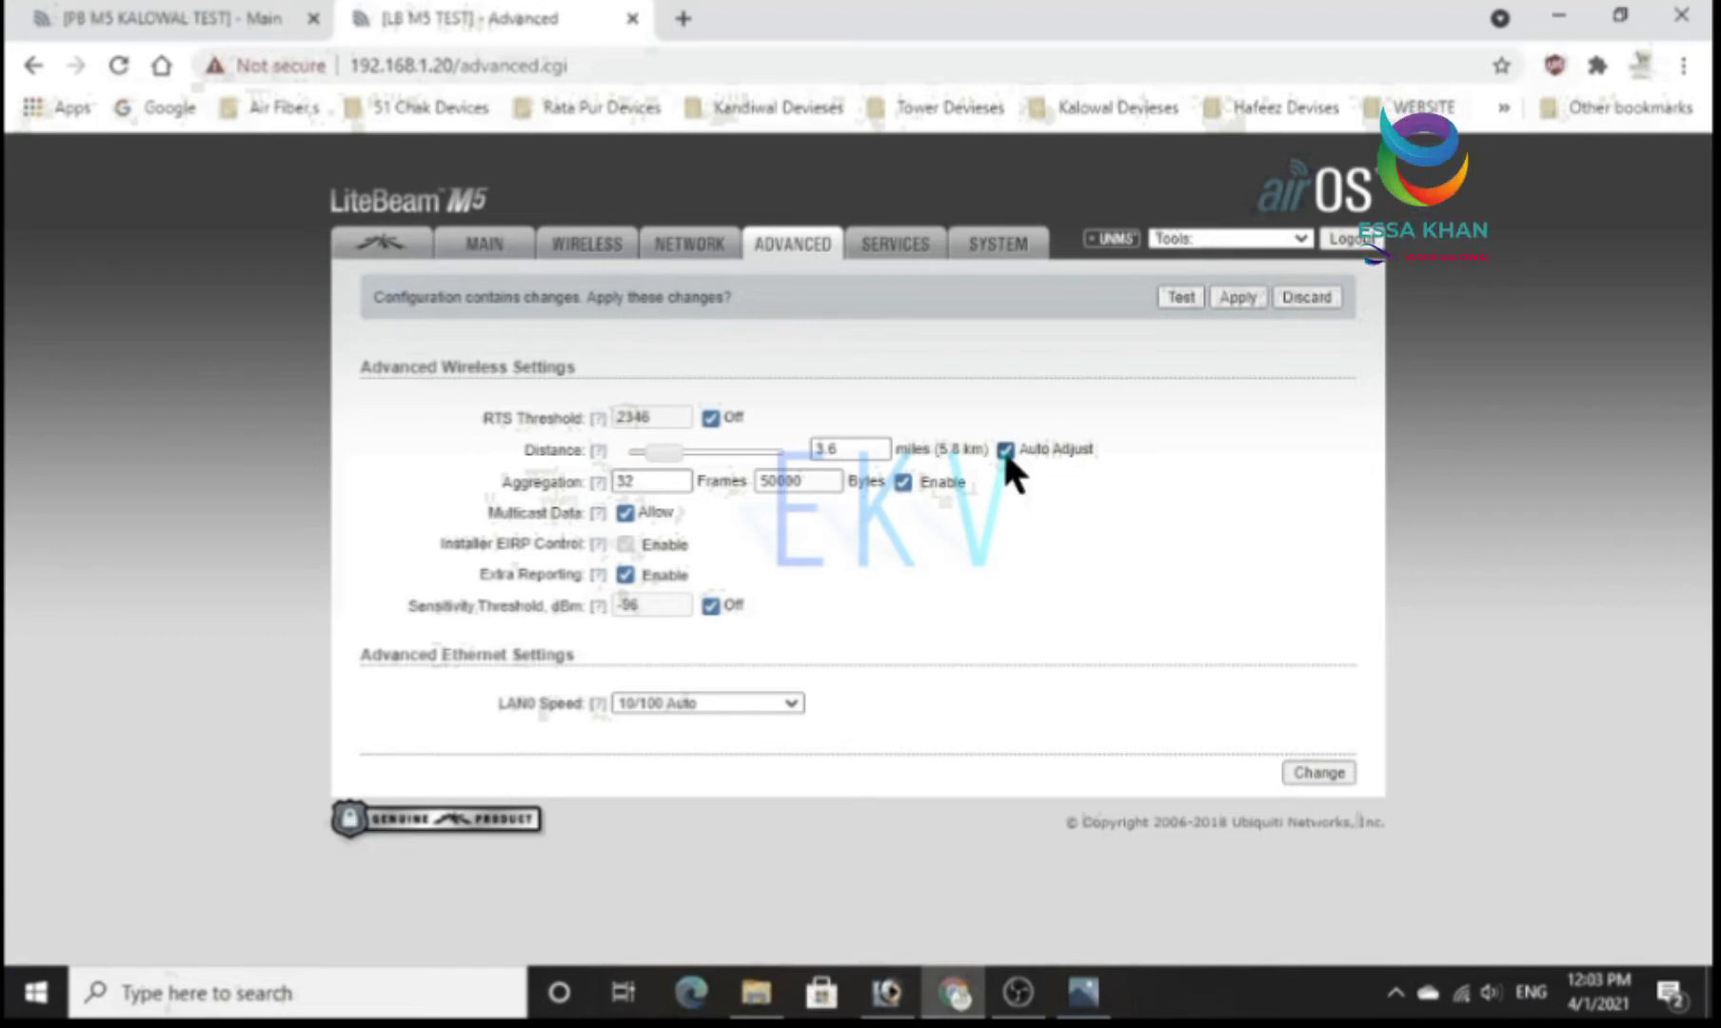
click(717, 703)
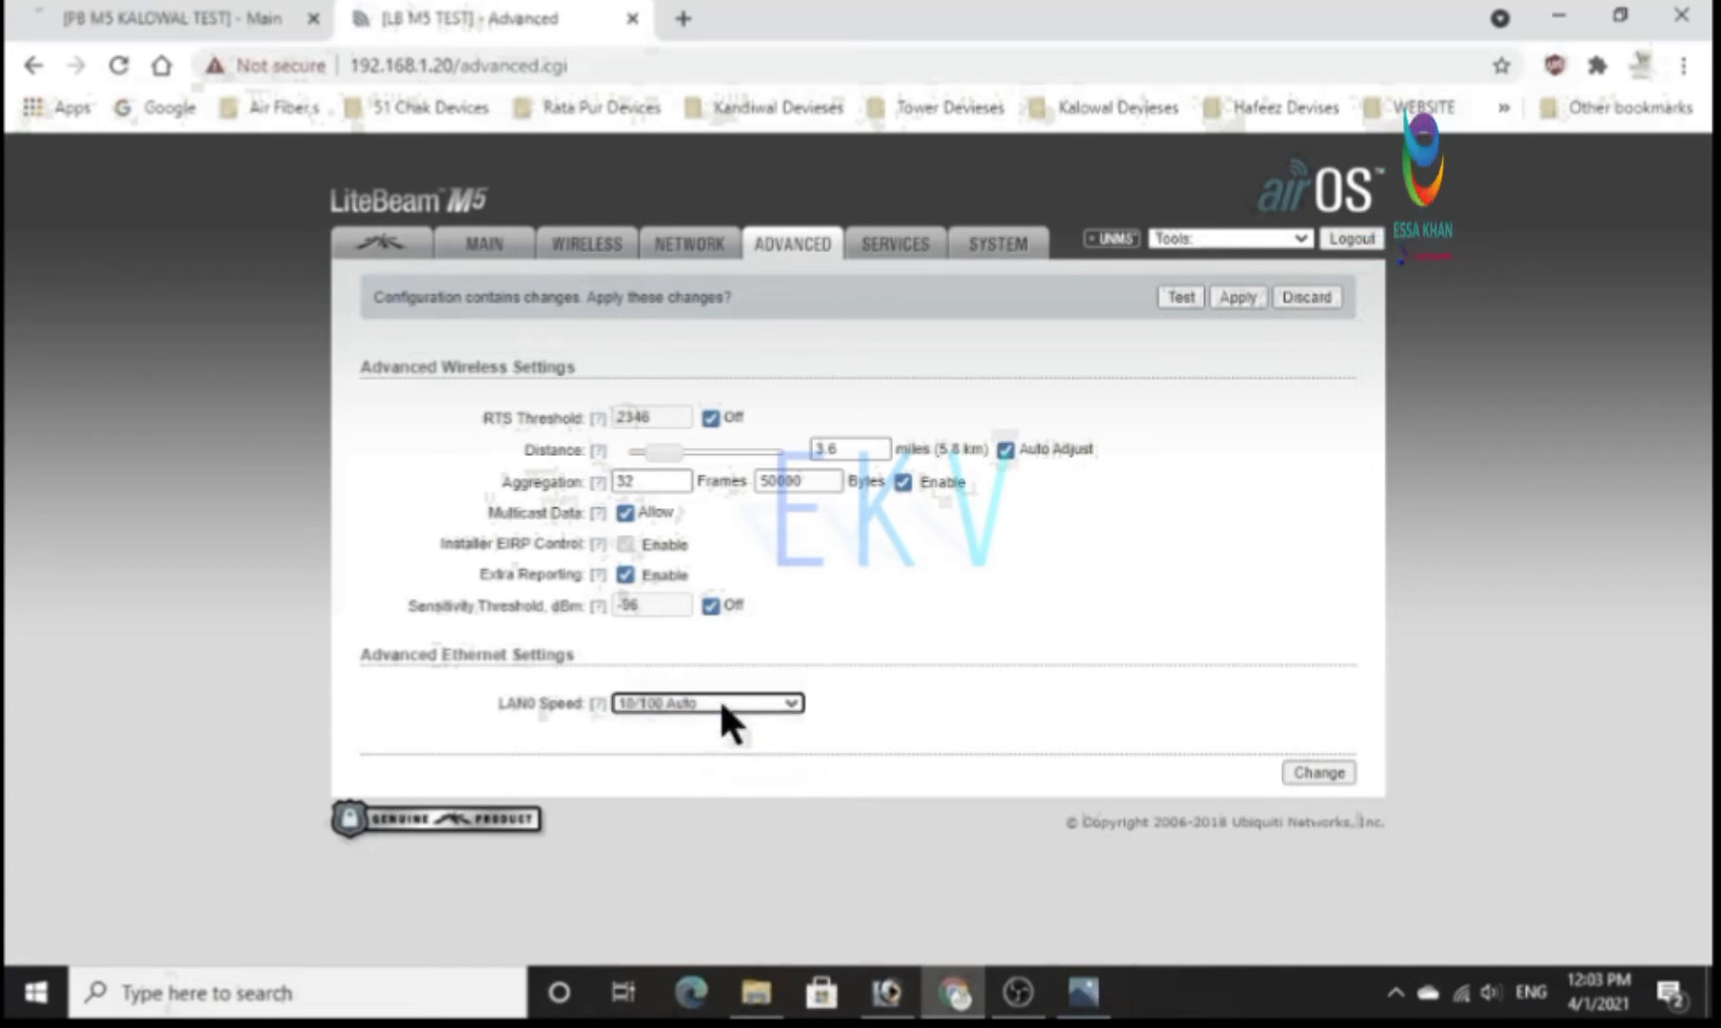
click(722, 704)
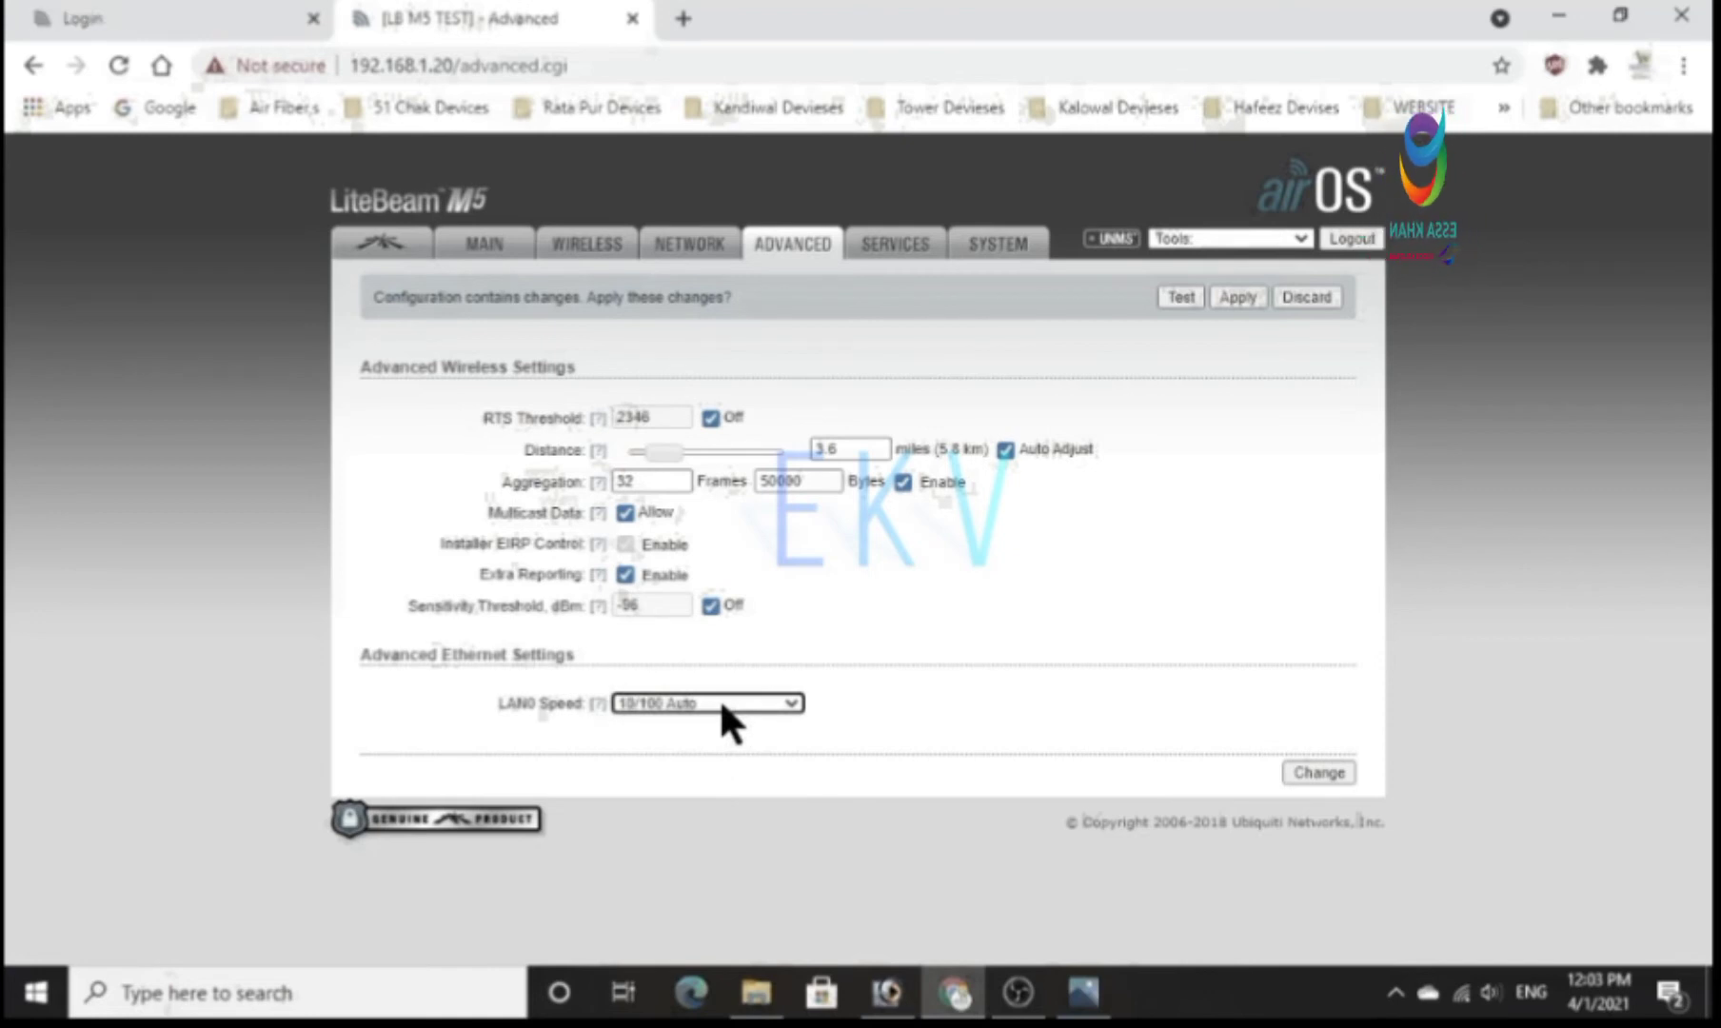
click(1322, 772)
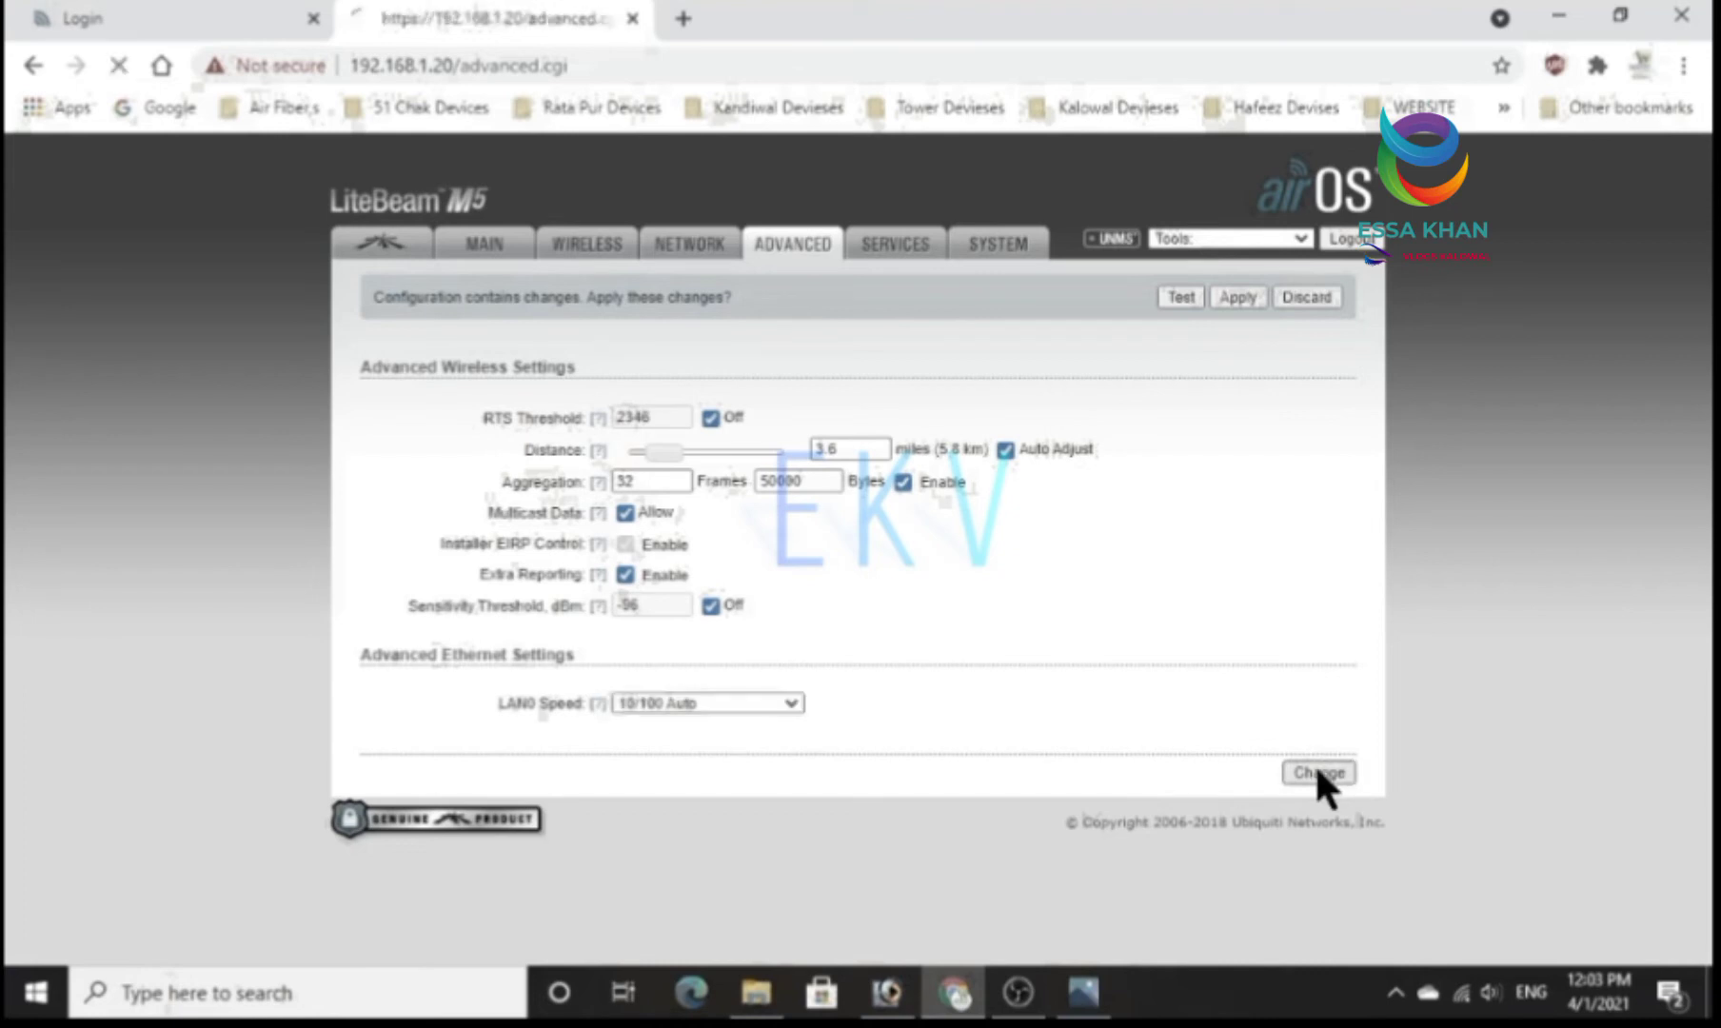
Open the network settings and set the network mode to Router.
click(688, 245)
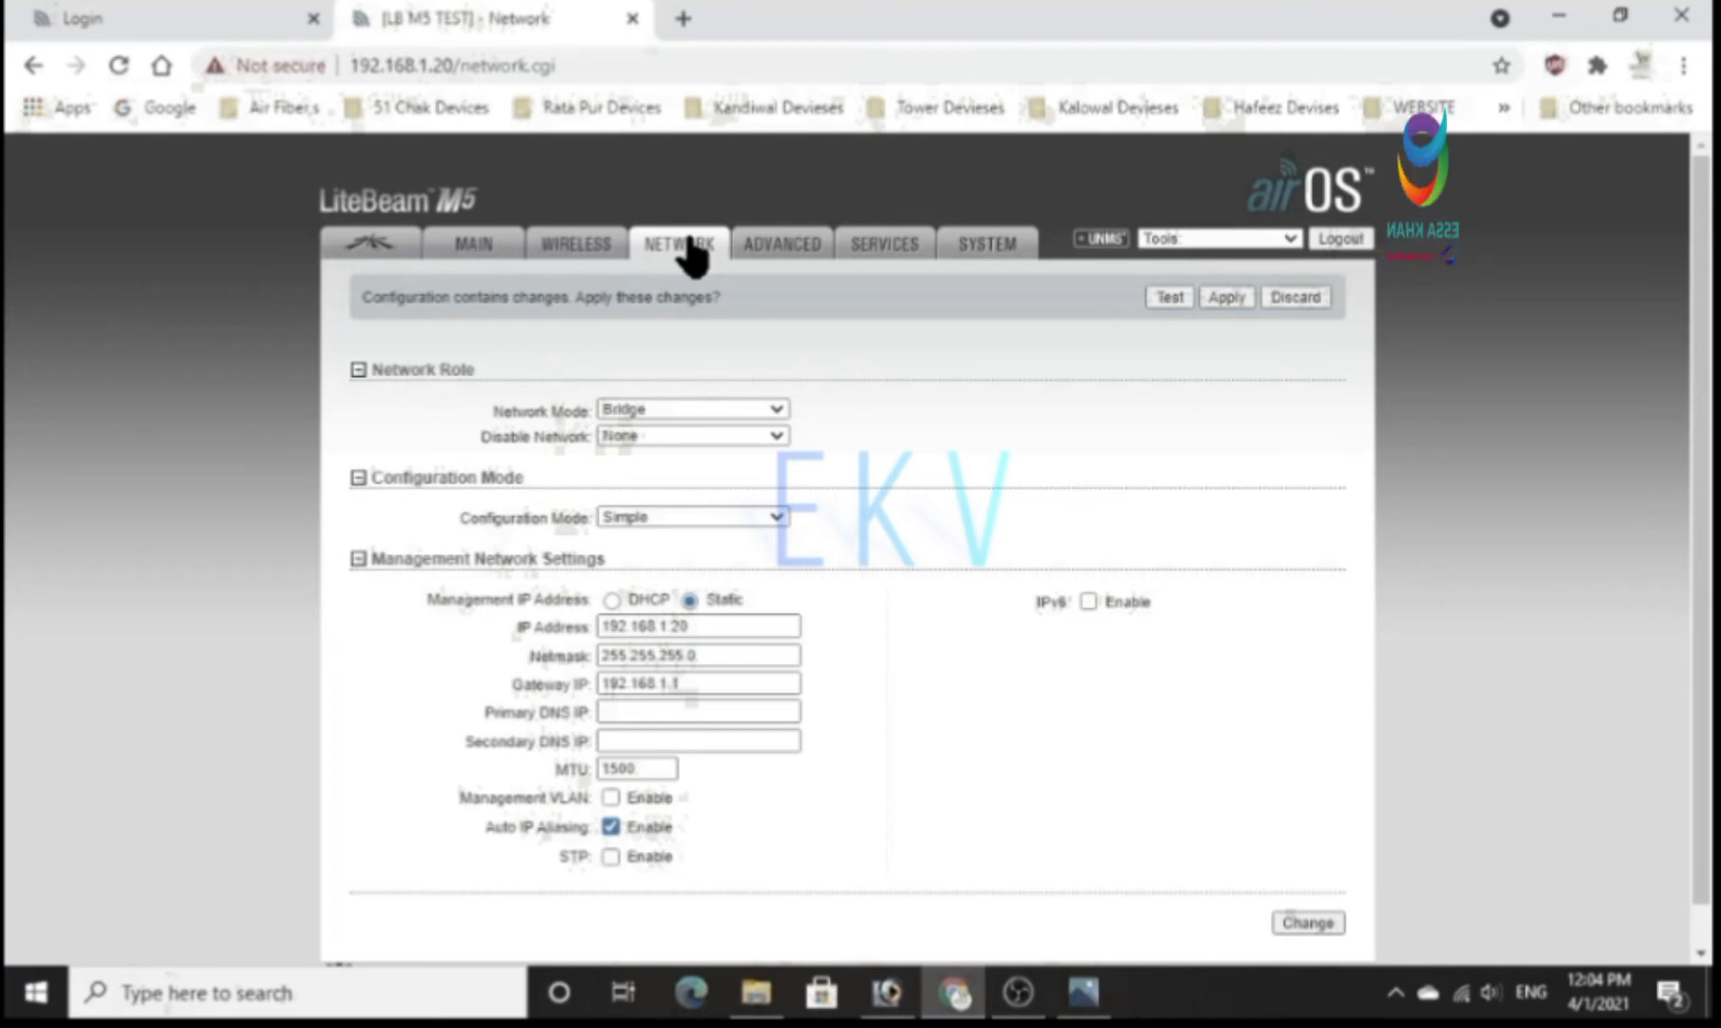
click(659, 410)
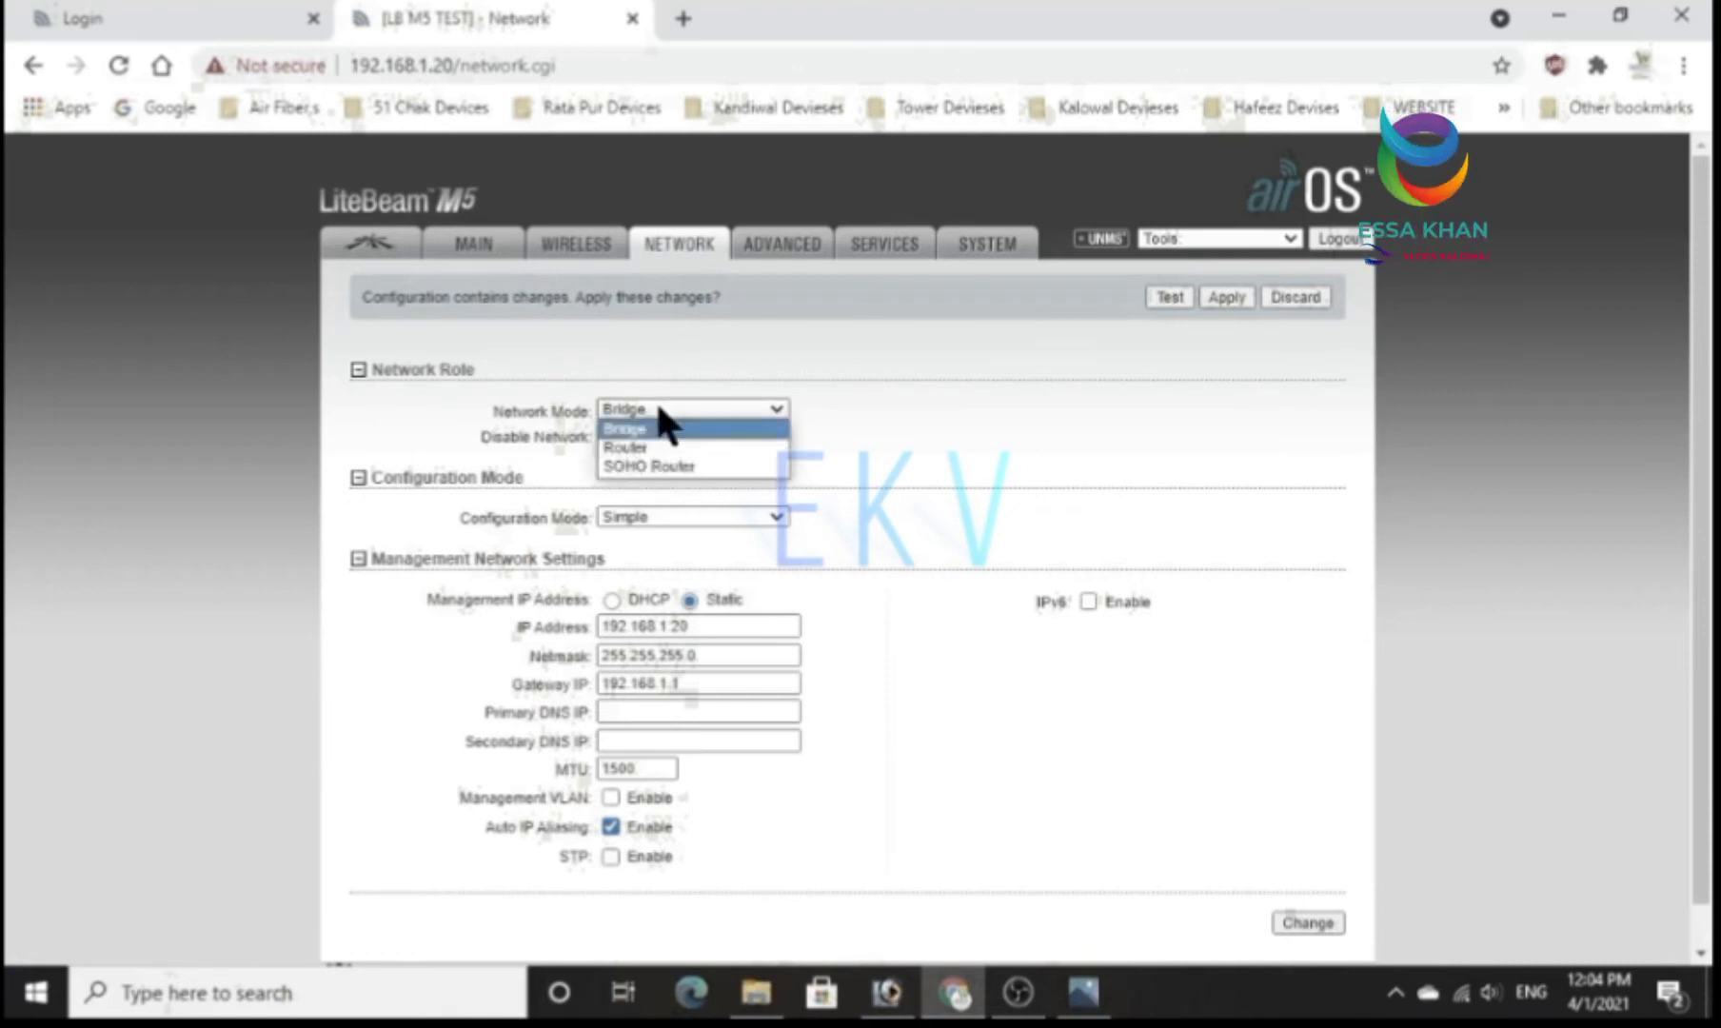
click(652, 448)
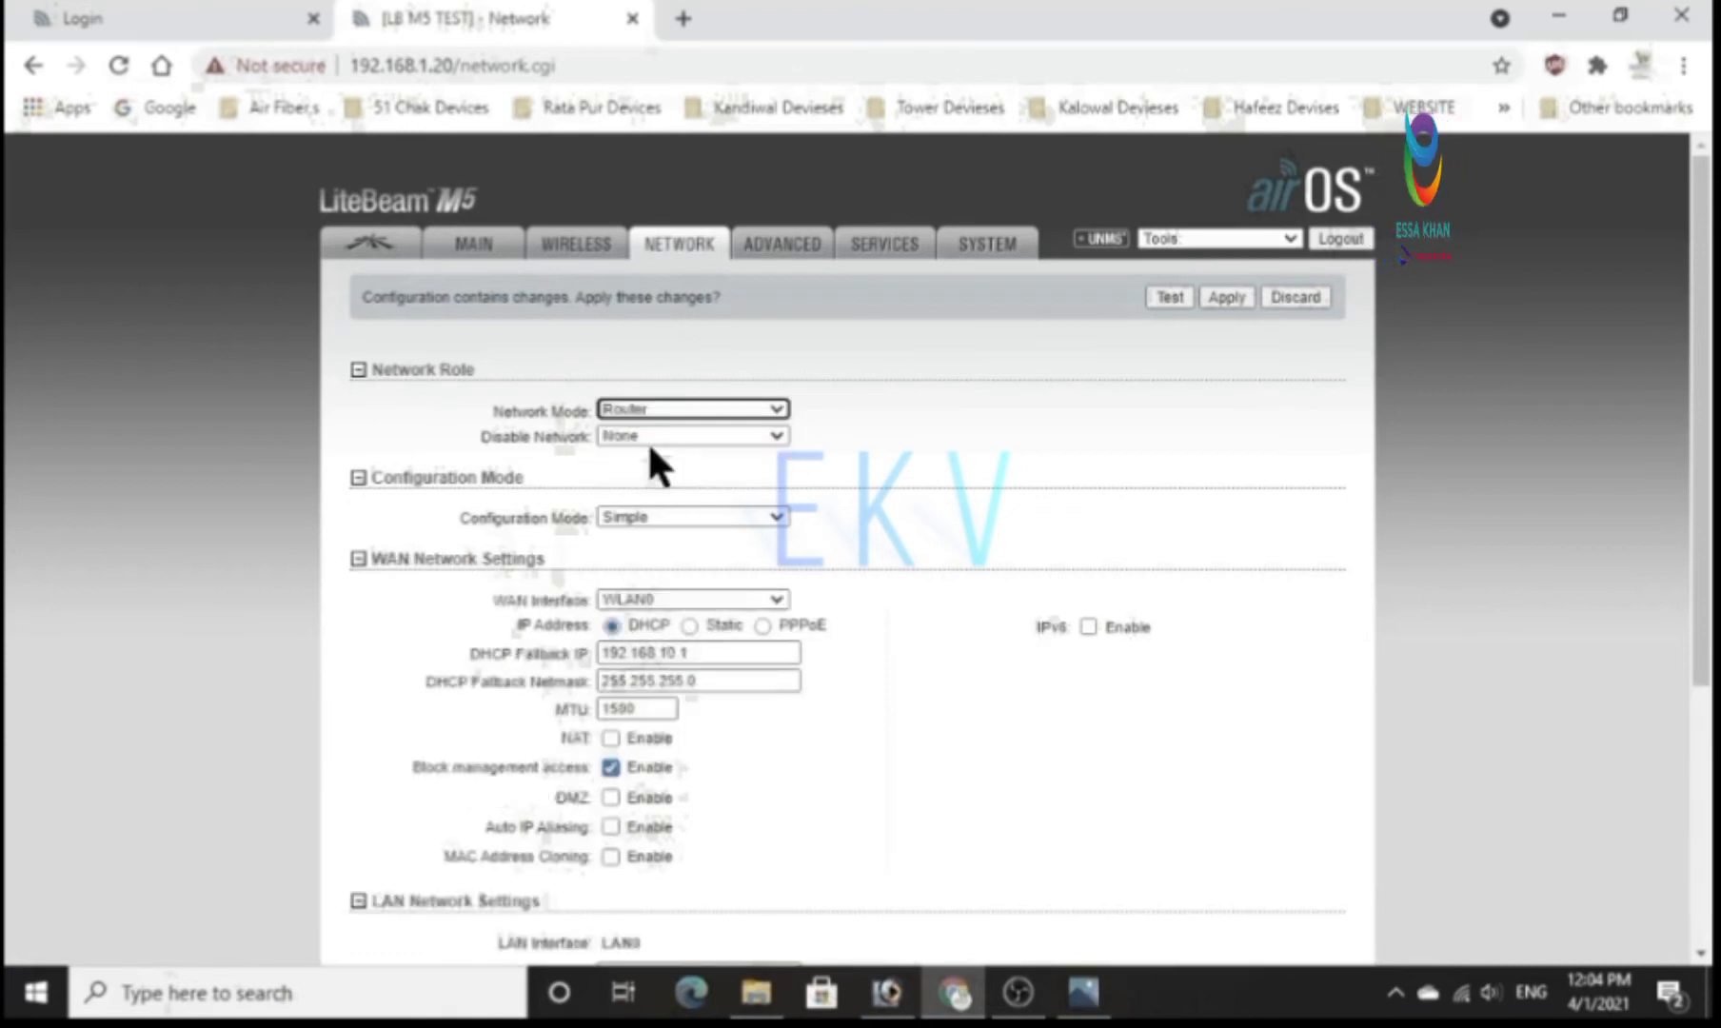
Switch the network mode to Bridge and back to Router twice to compare the settings of both modes.
click(646, 398)
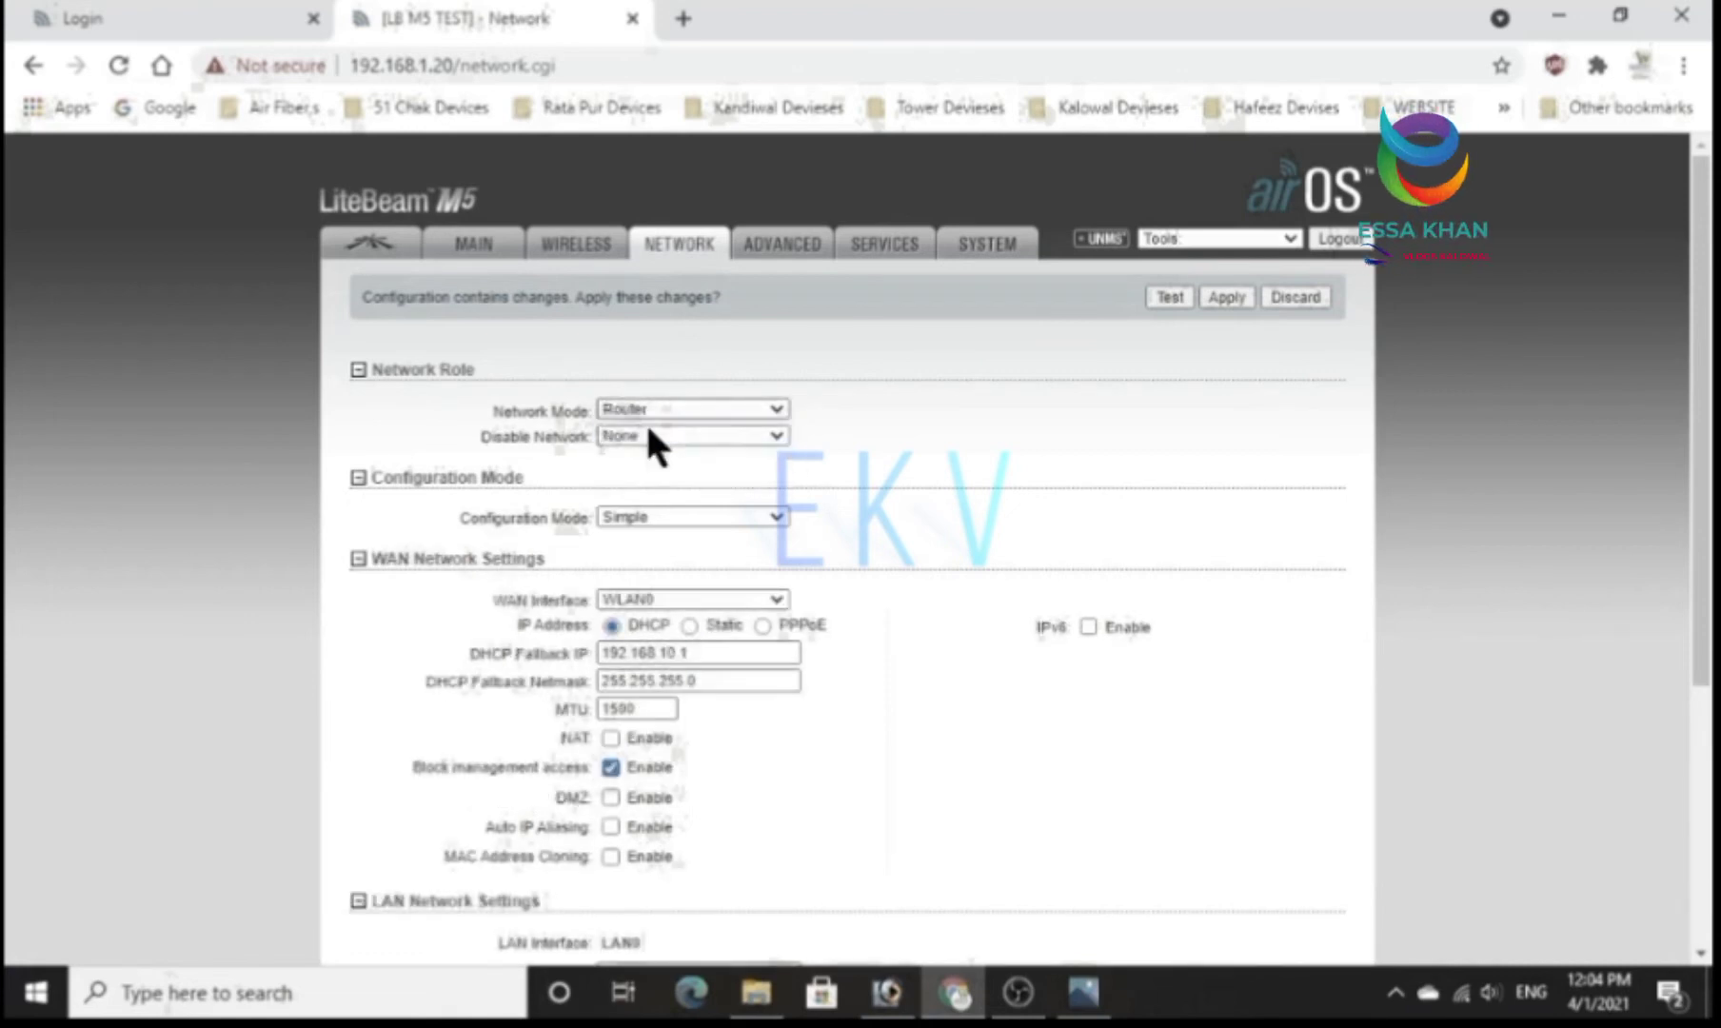
click(646, 428)
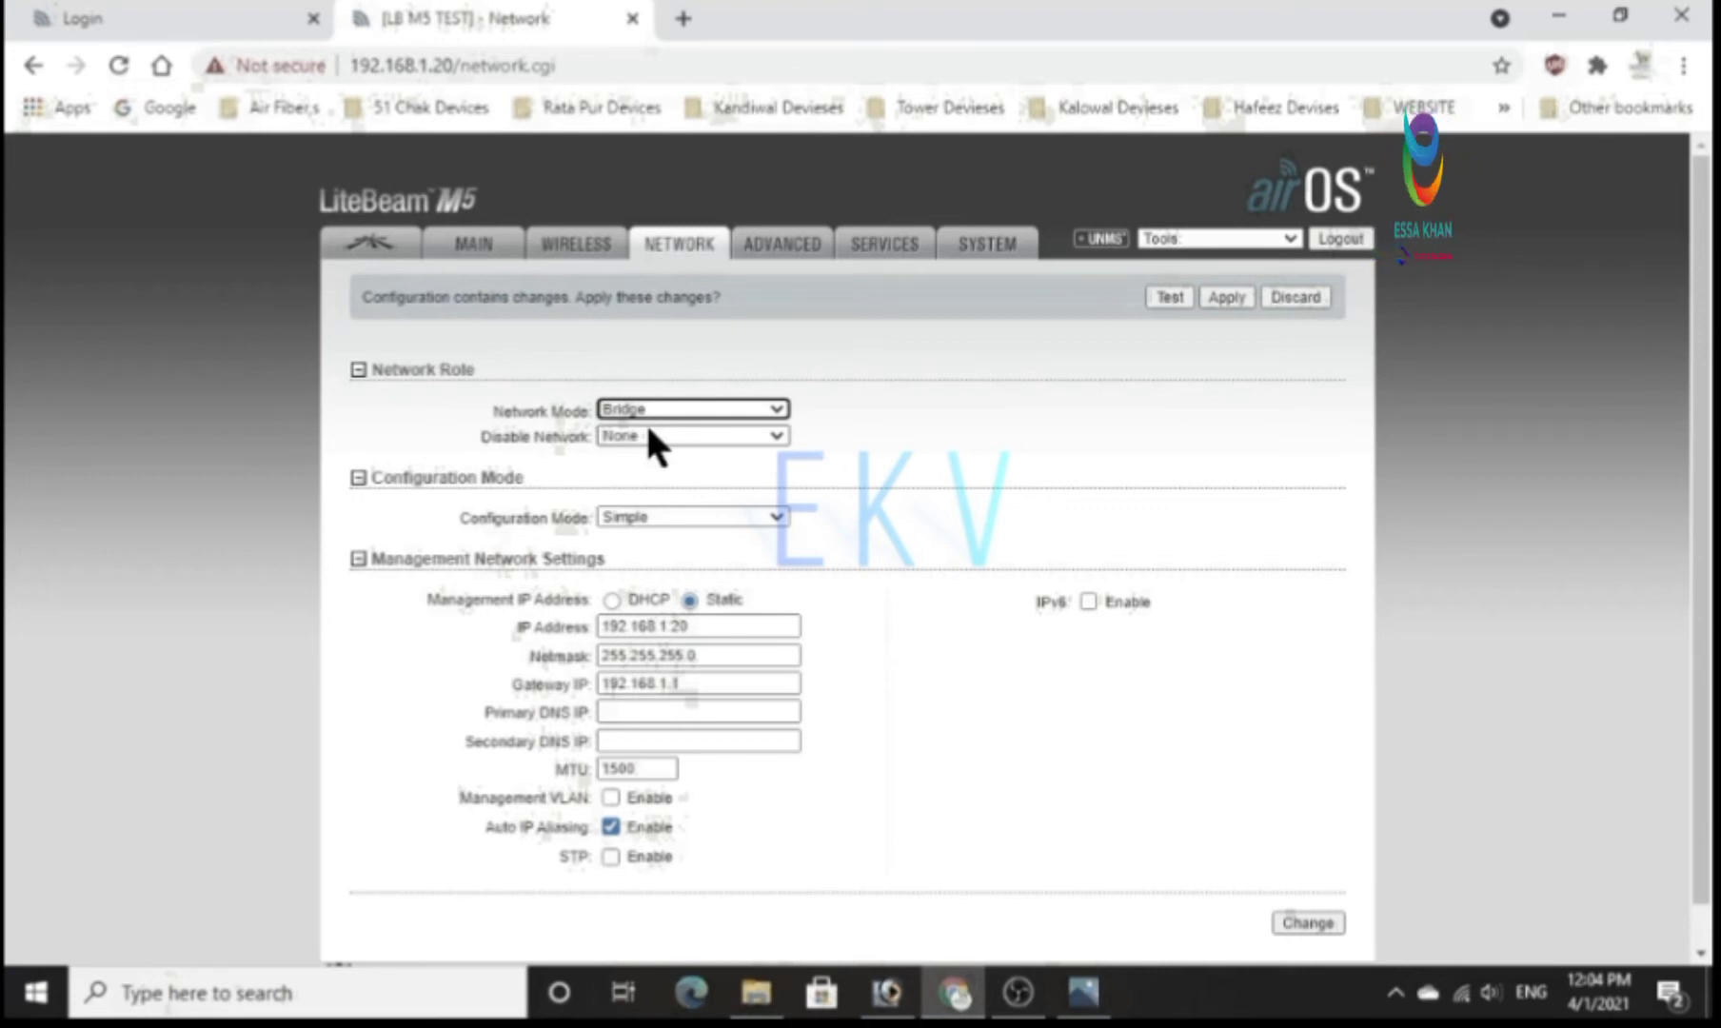
click(656, 411)
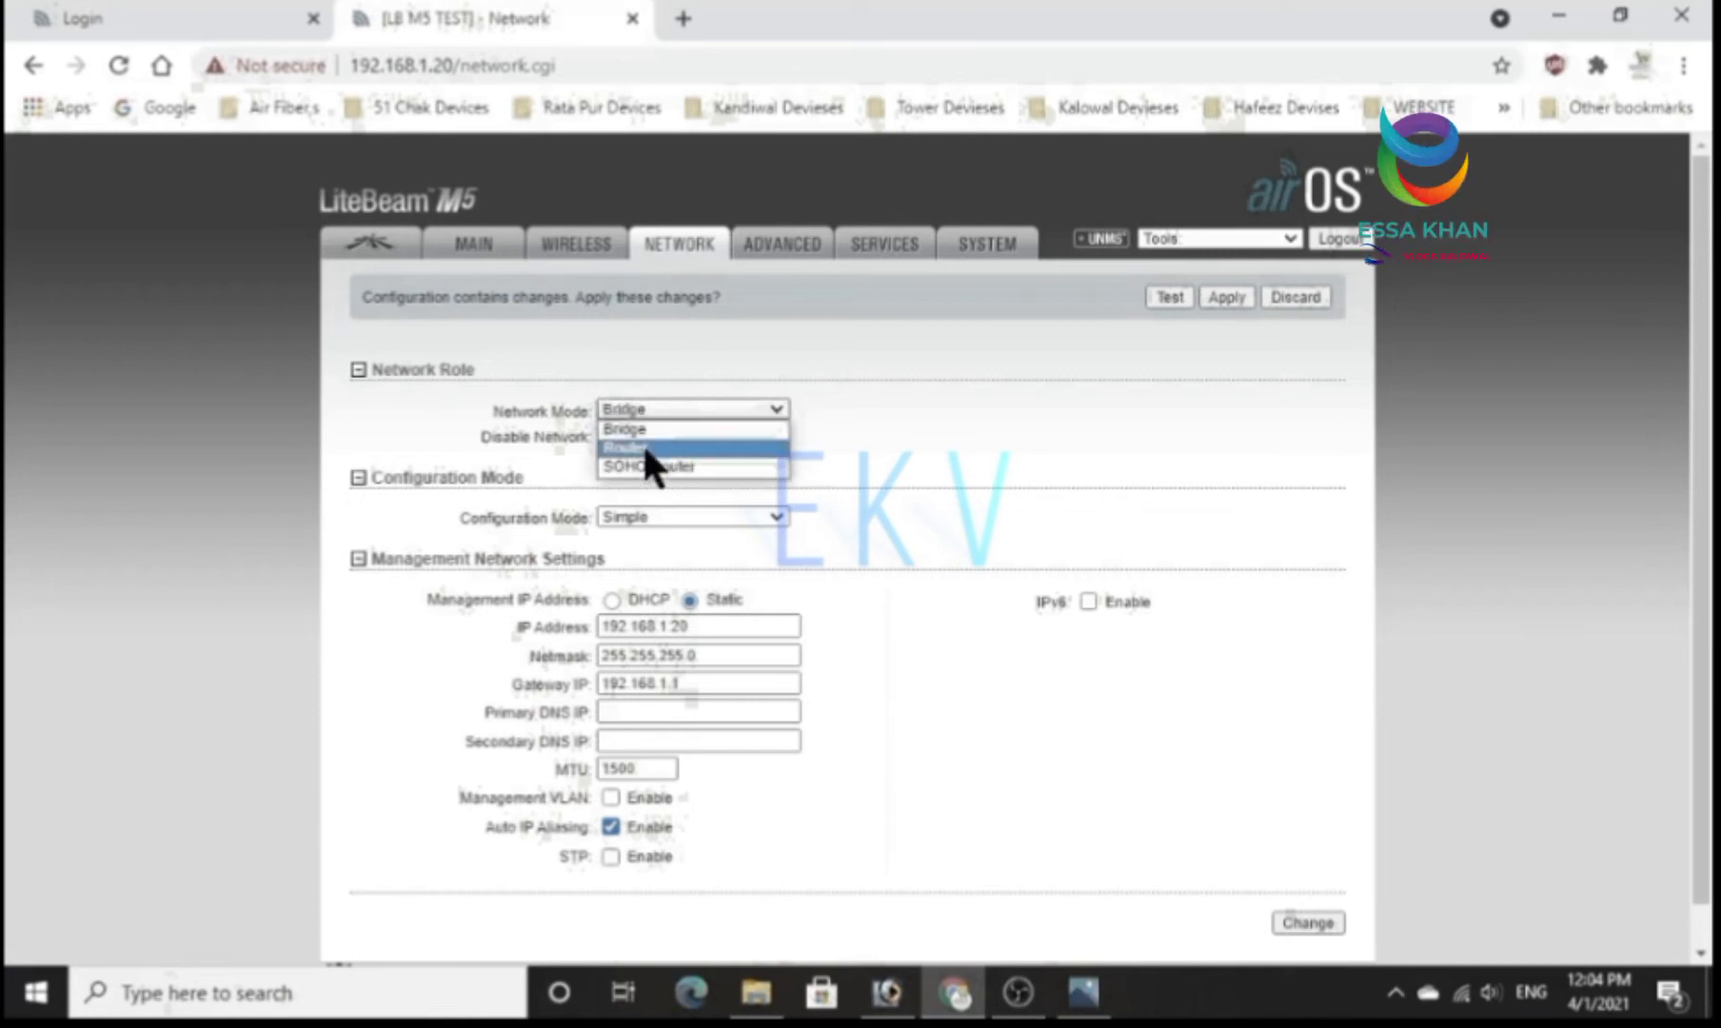
click(641, 445)
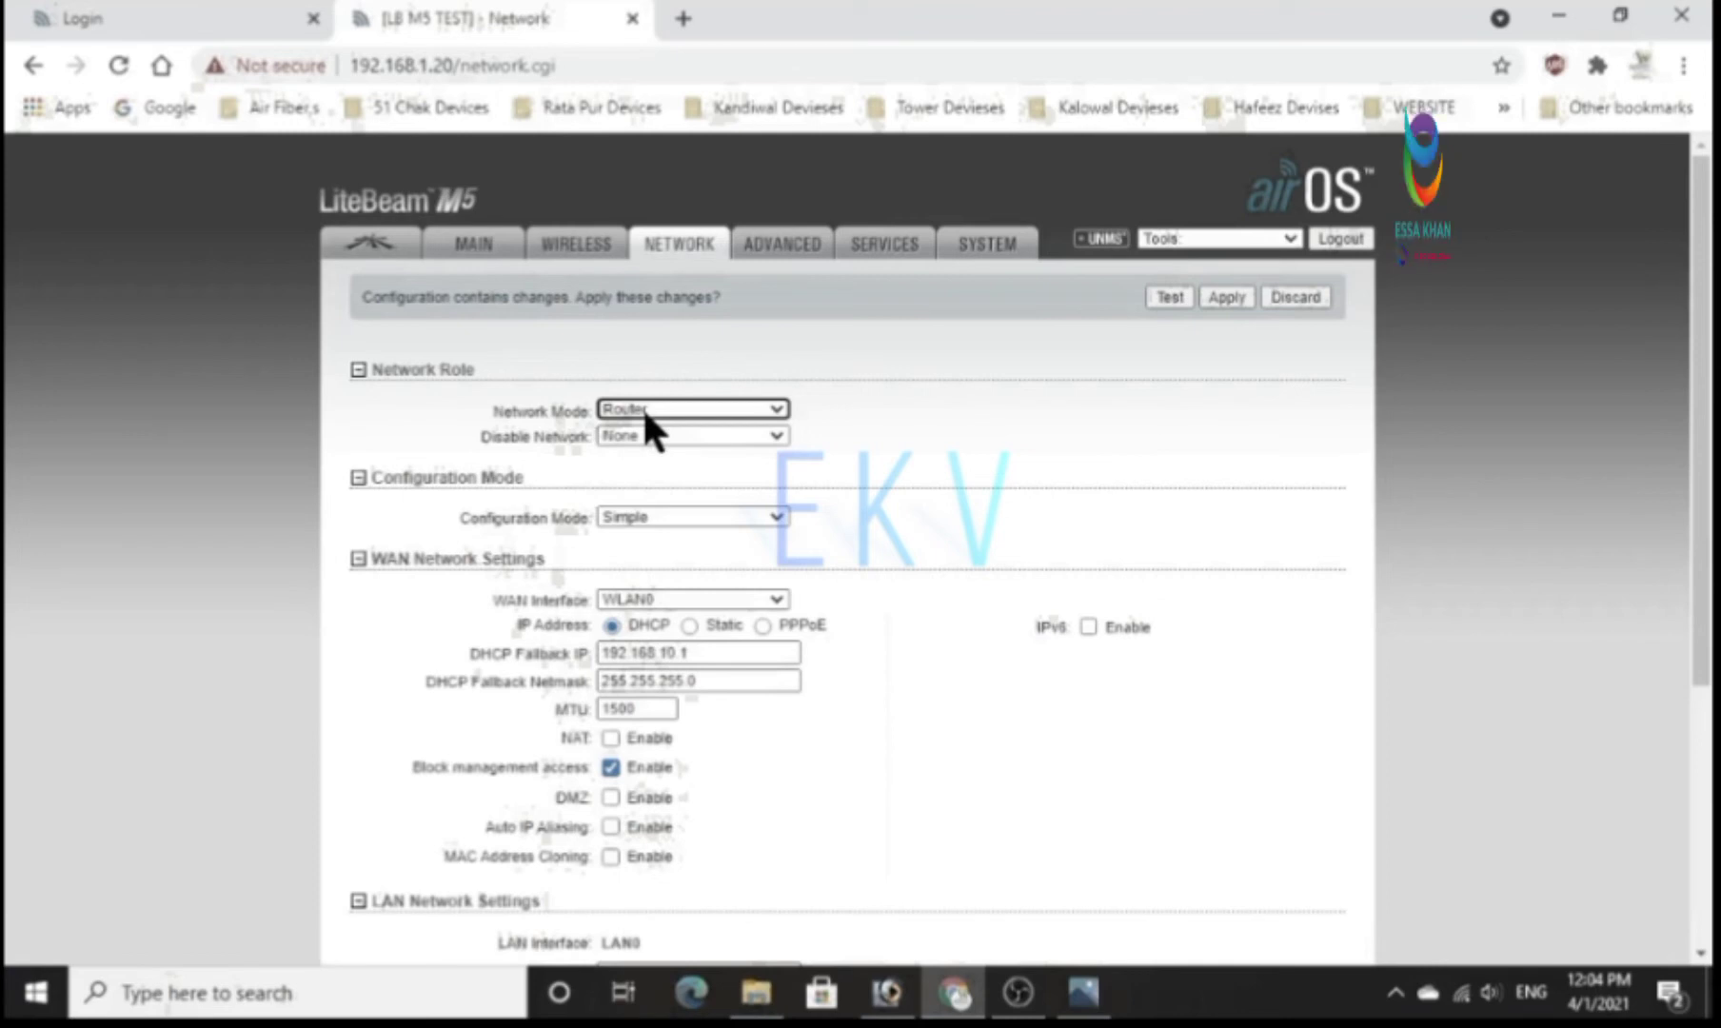
click(642, 407)
click(640, 420)
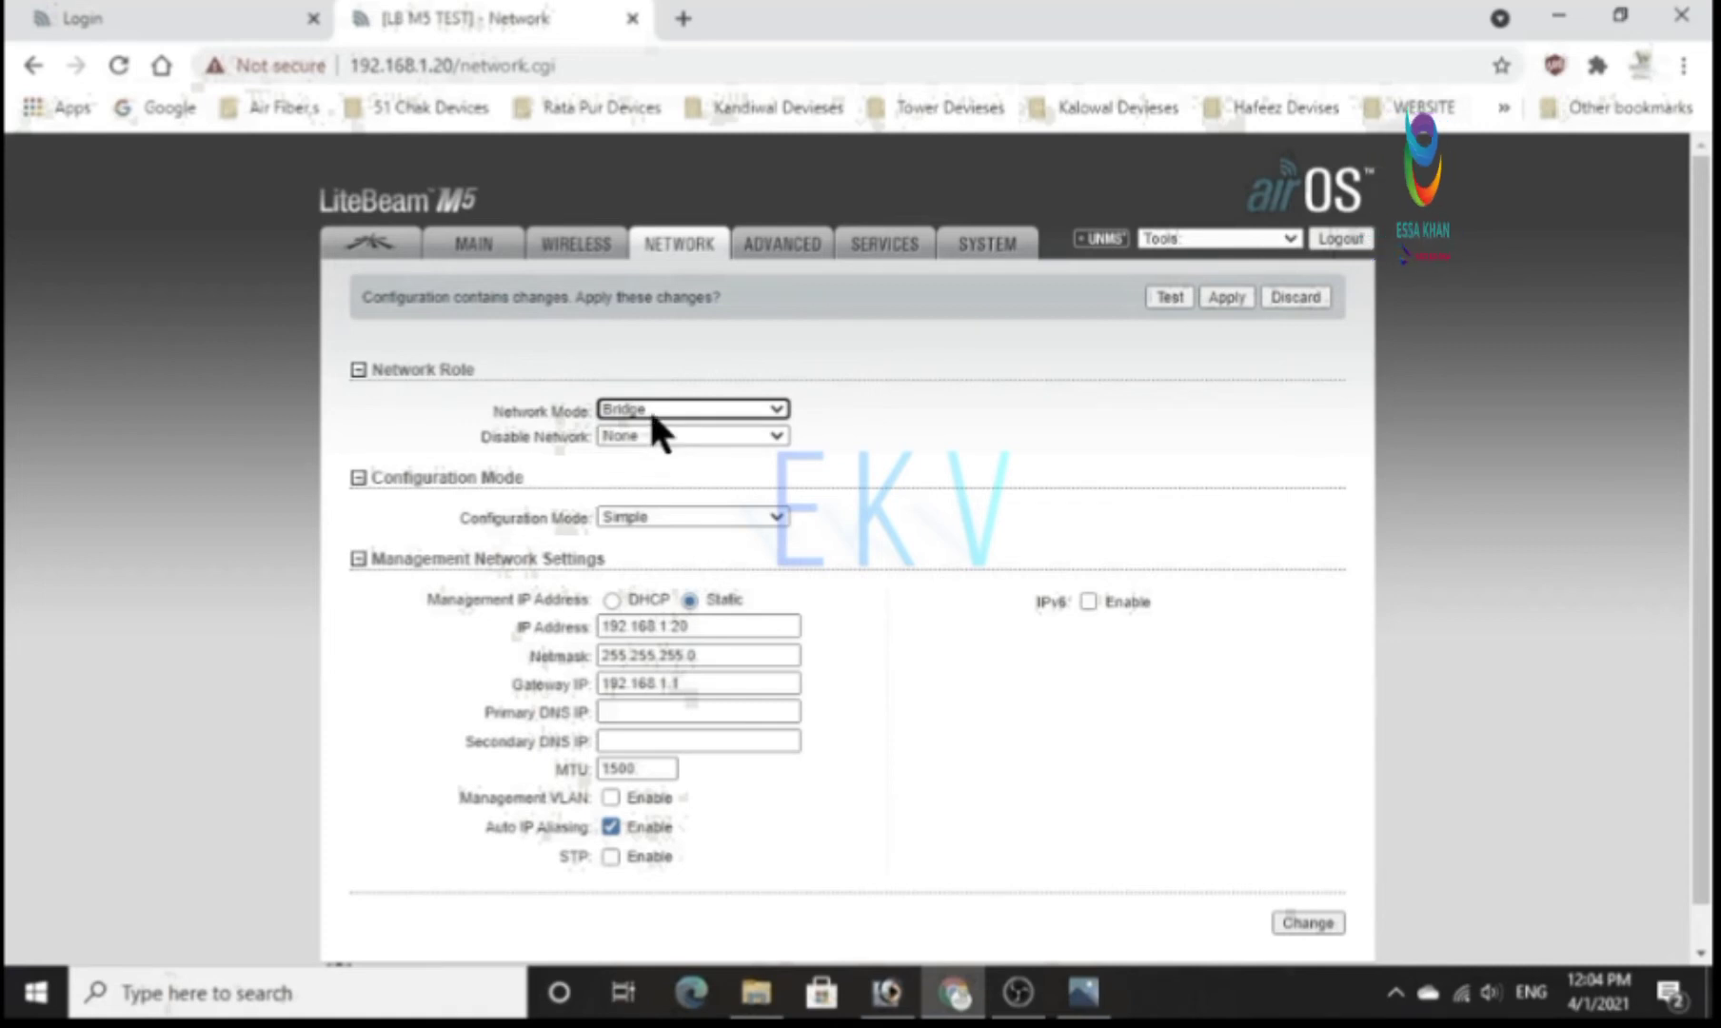
click(653, 411)
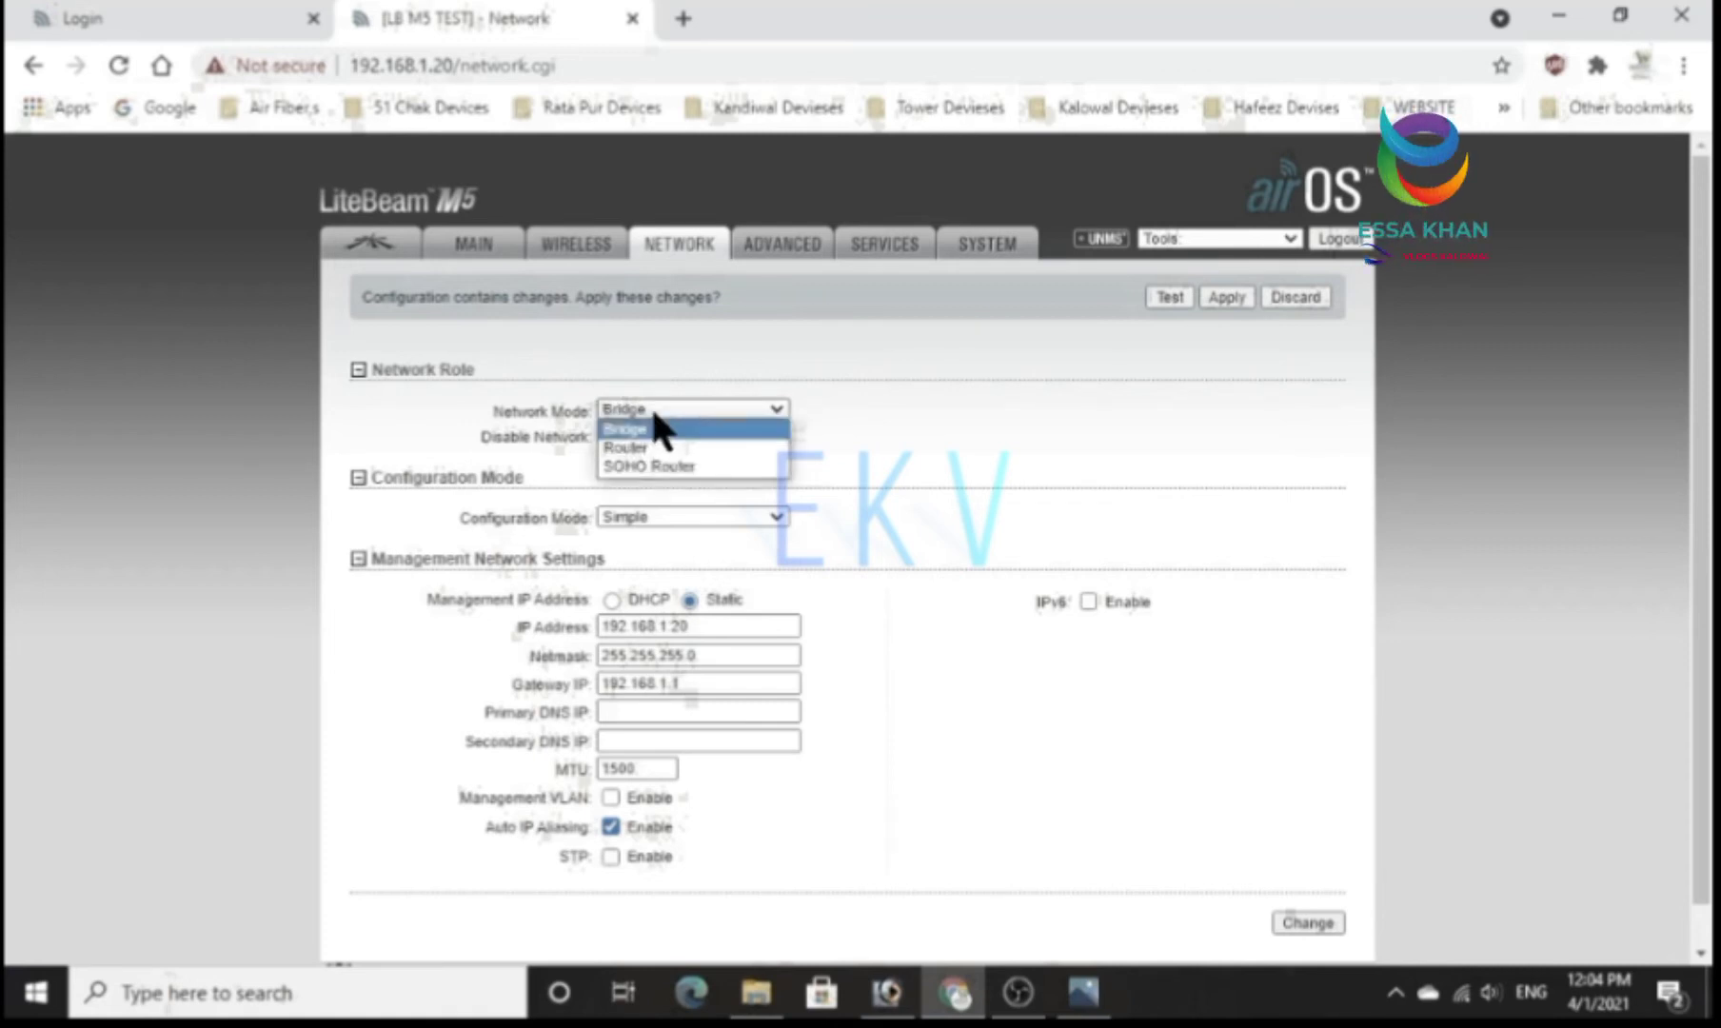
click(653, 446)
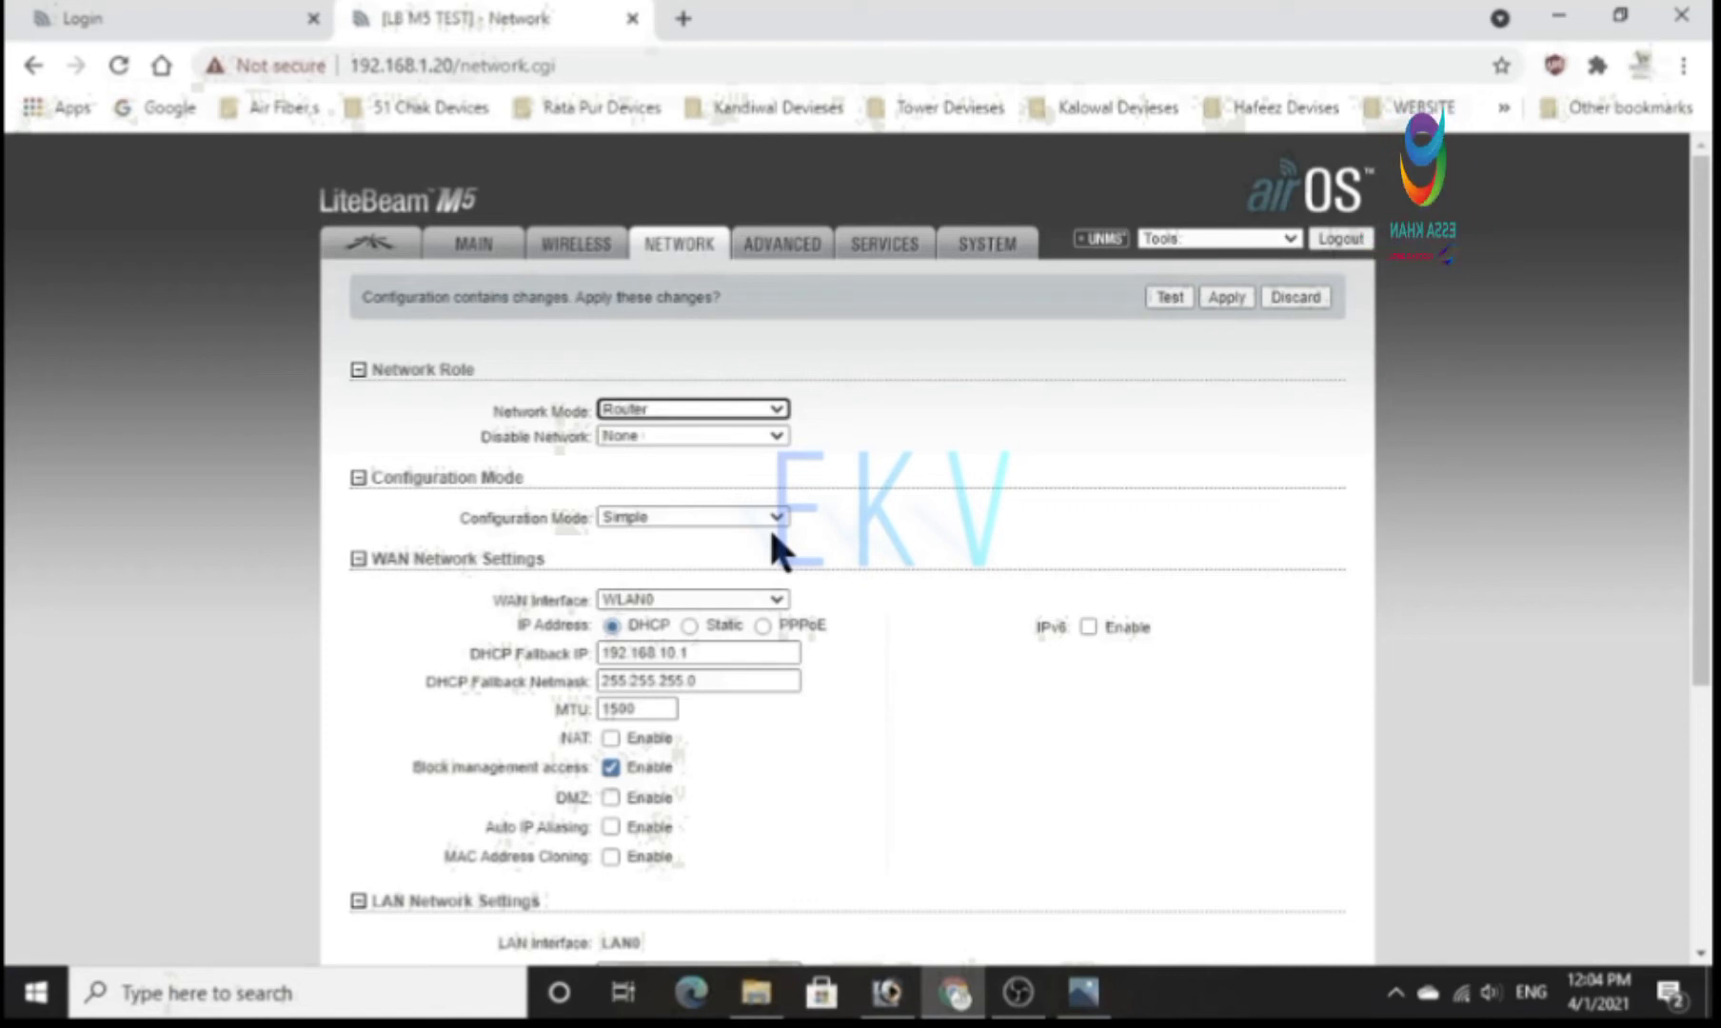
Set the WAN IP address type to PPPoE, enter the user name ABCD, and fill in the PPPoE password with its characters shown.
scroll(768, 526, down, 2)
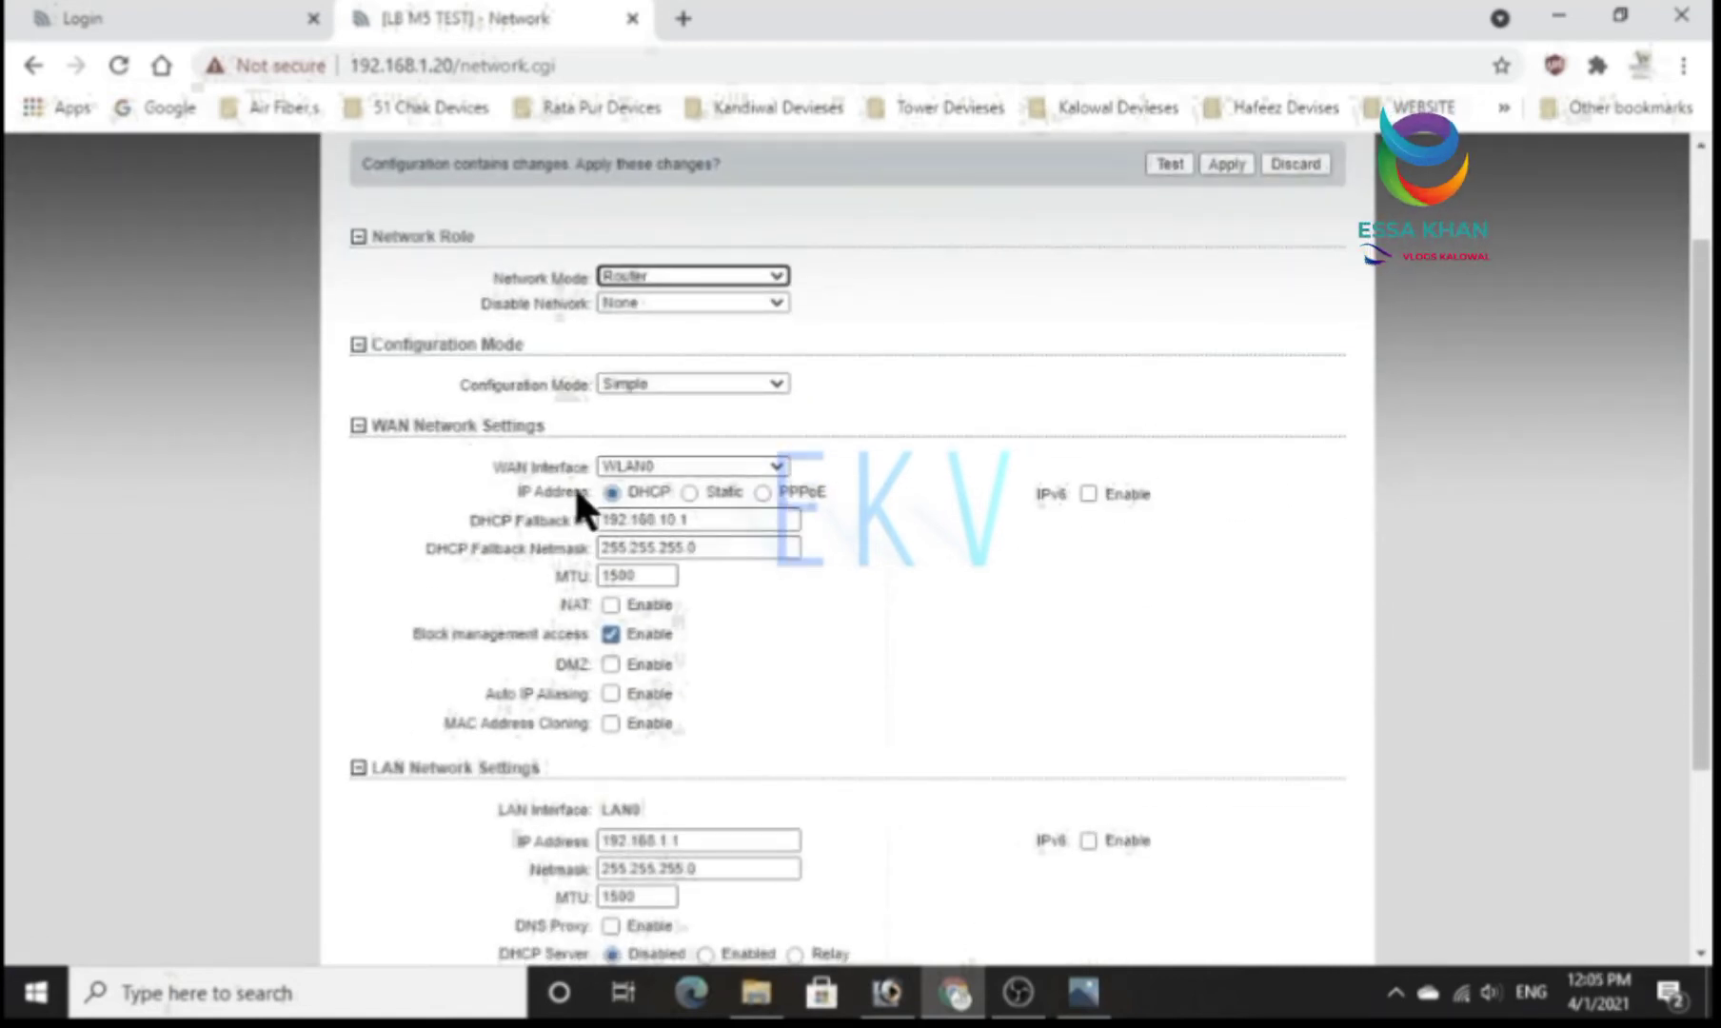
click(763, 492)
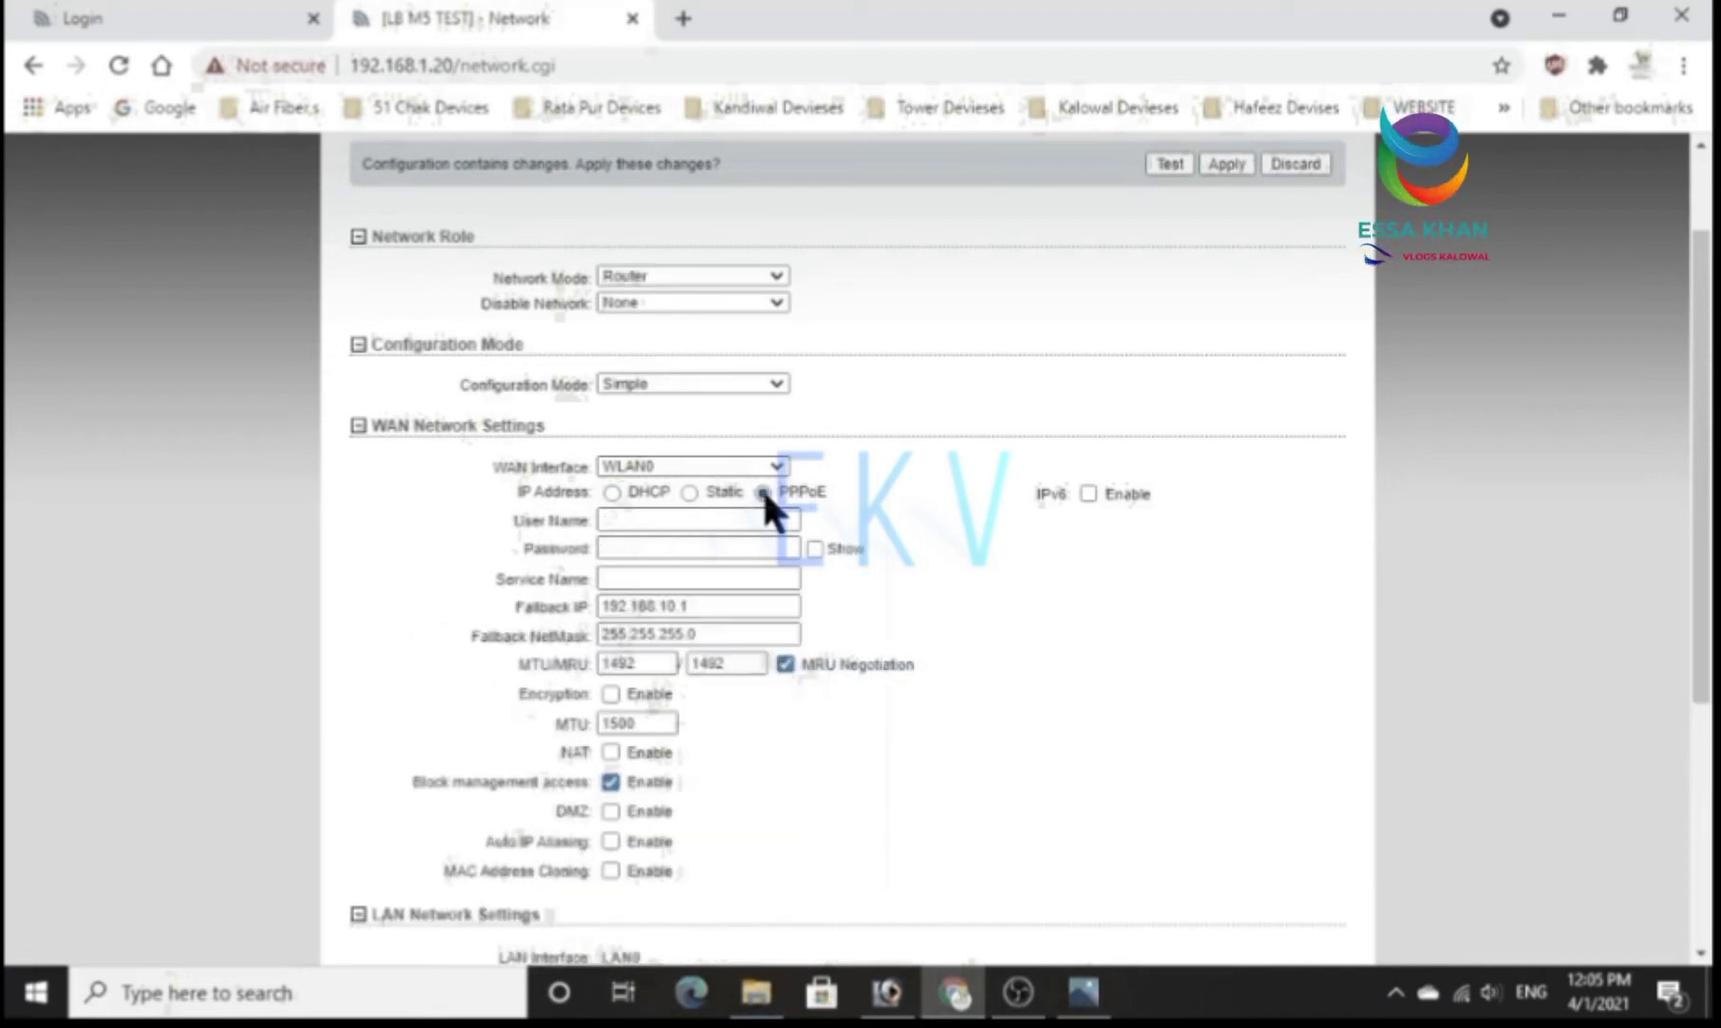
click(694, 517)
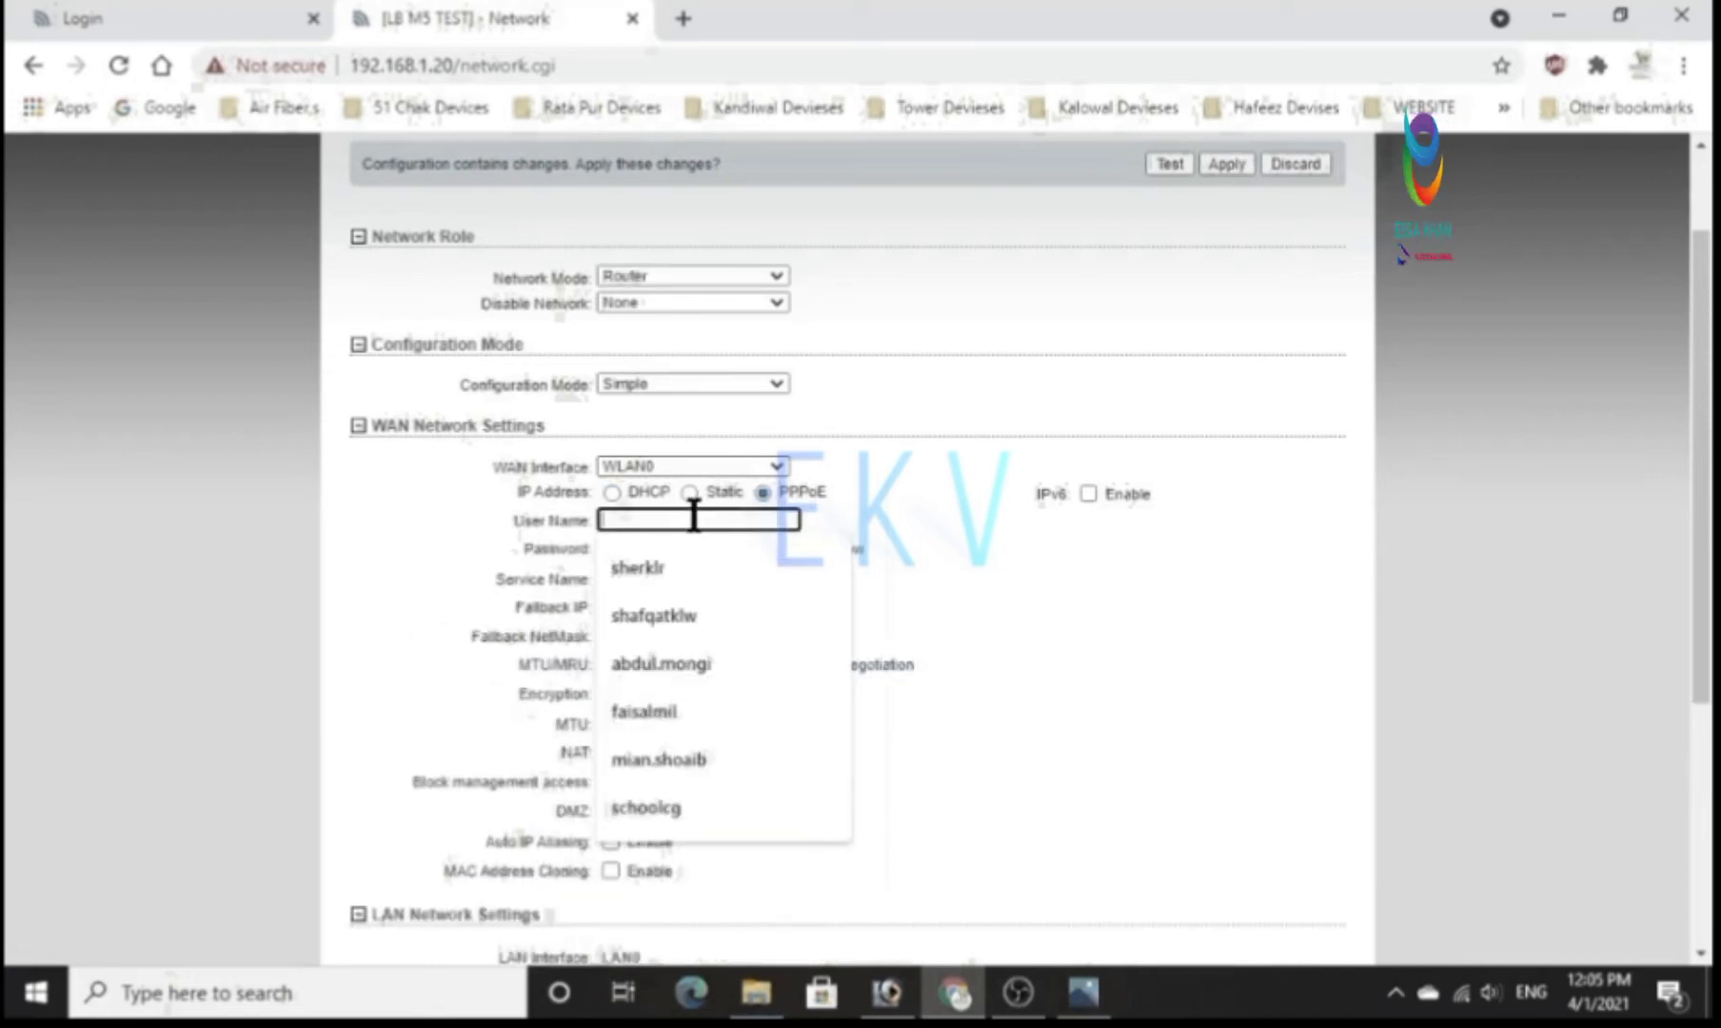
text(AB)
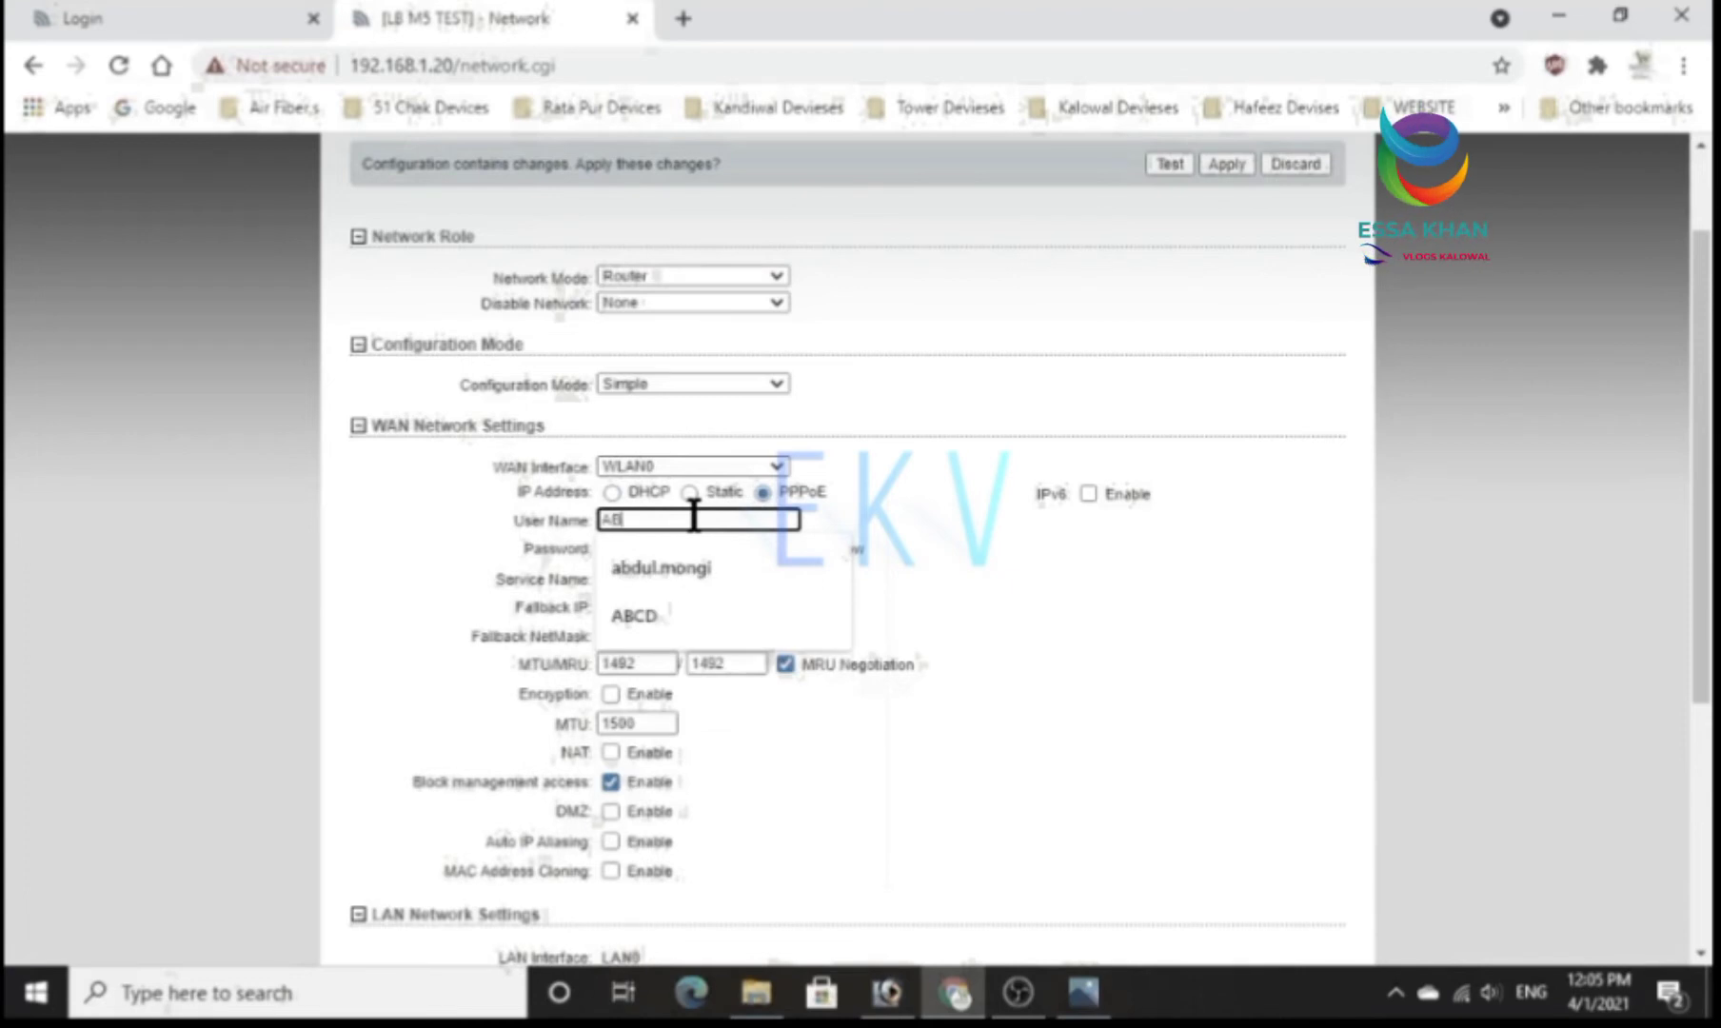
text(CD)
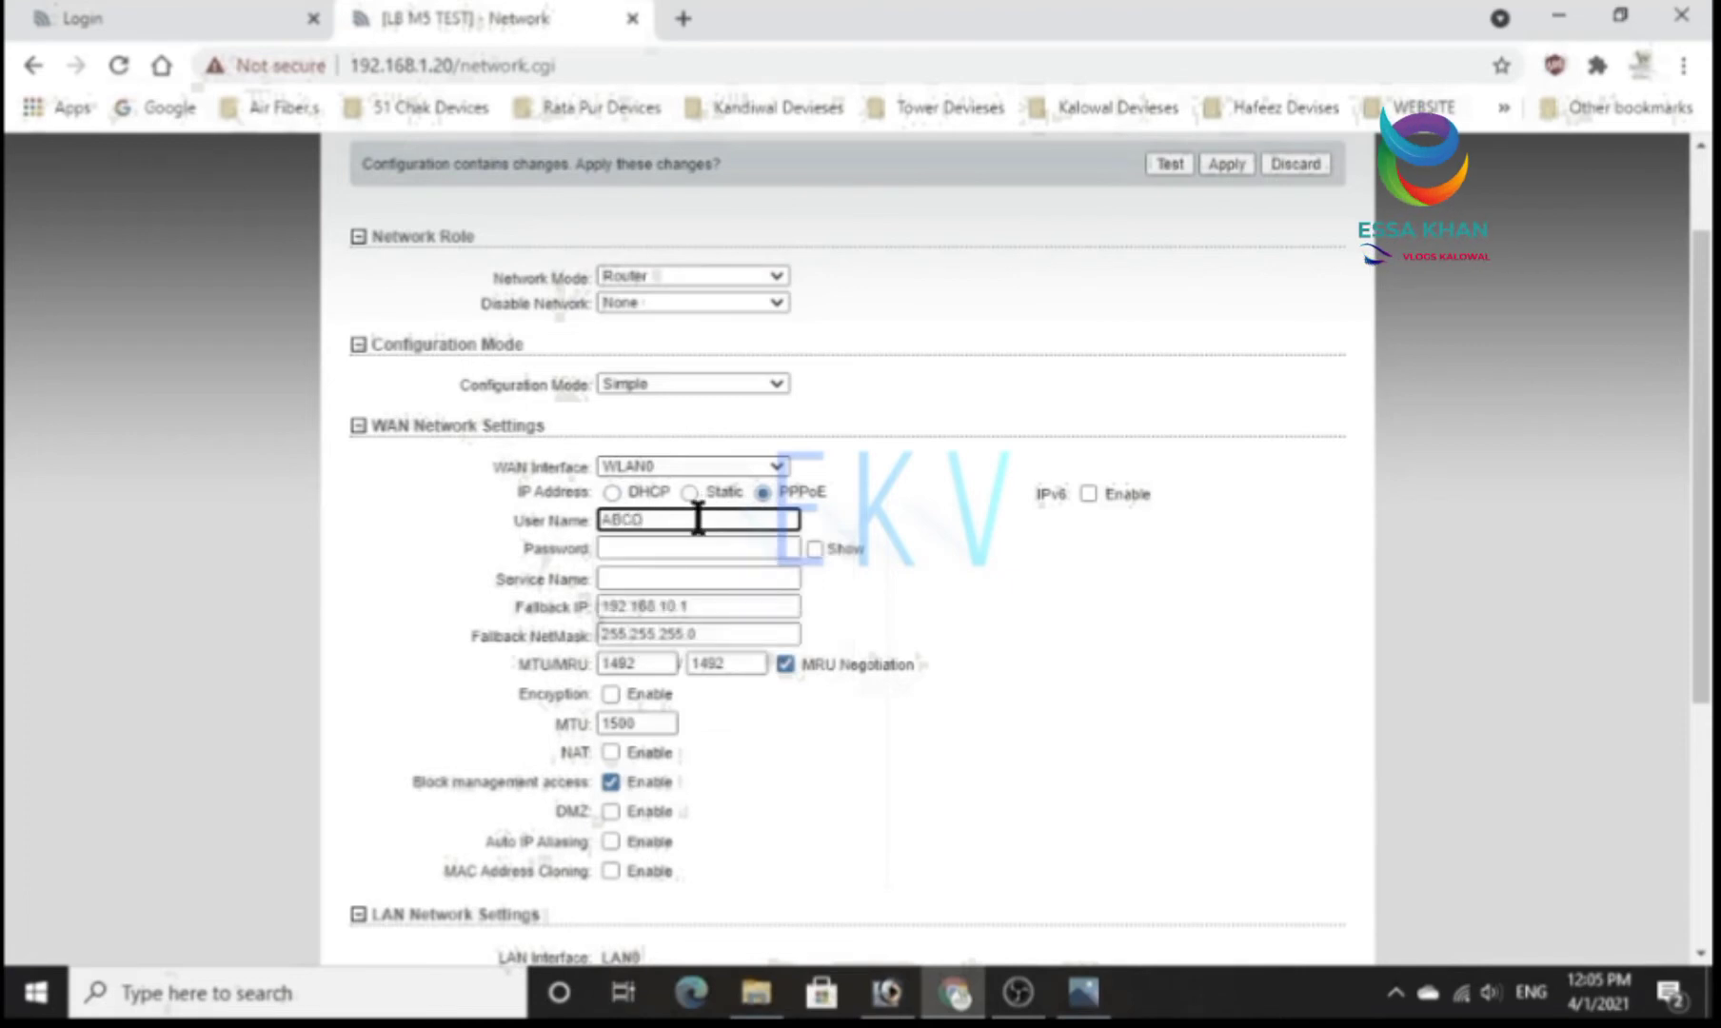
click(680, 548)
click(815, 549)
click(750, 550)
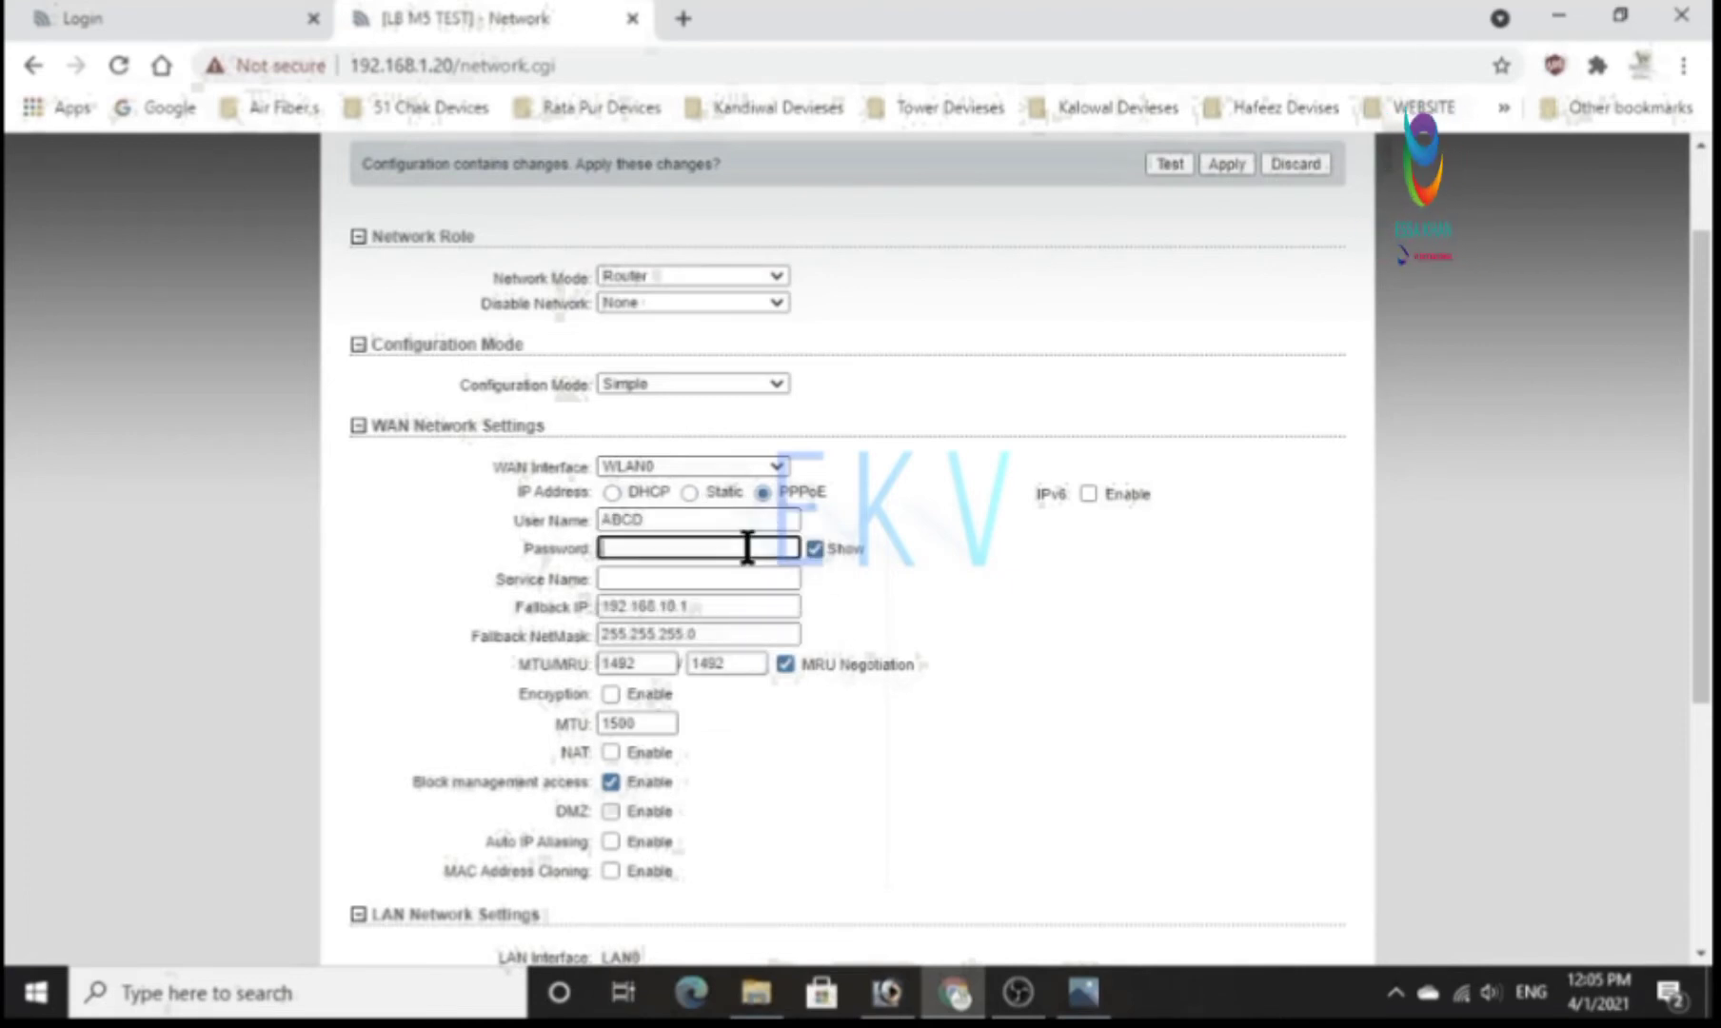
text(l234)
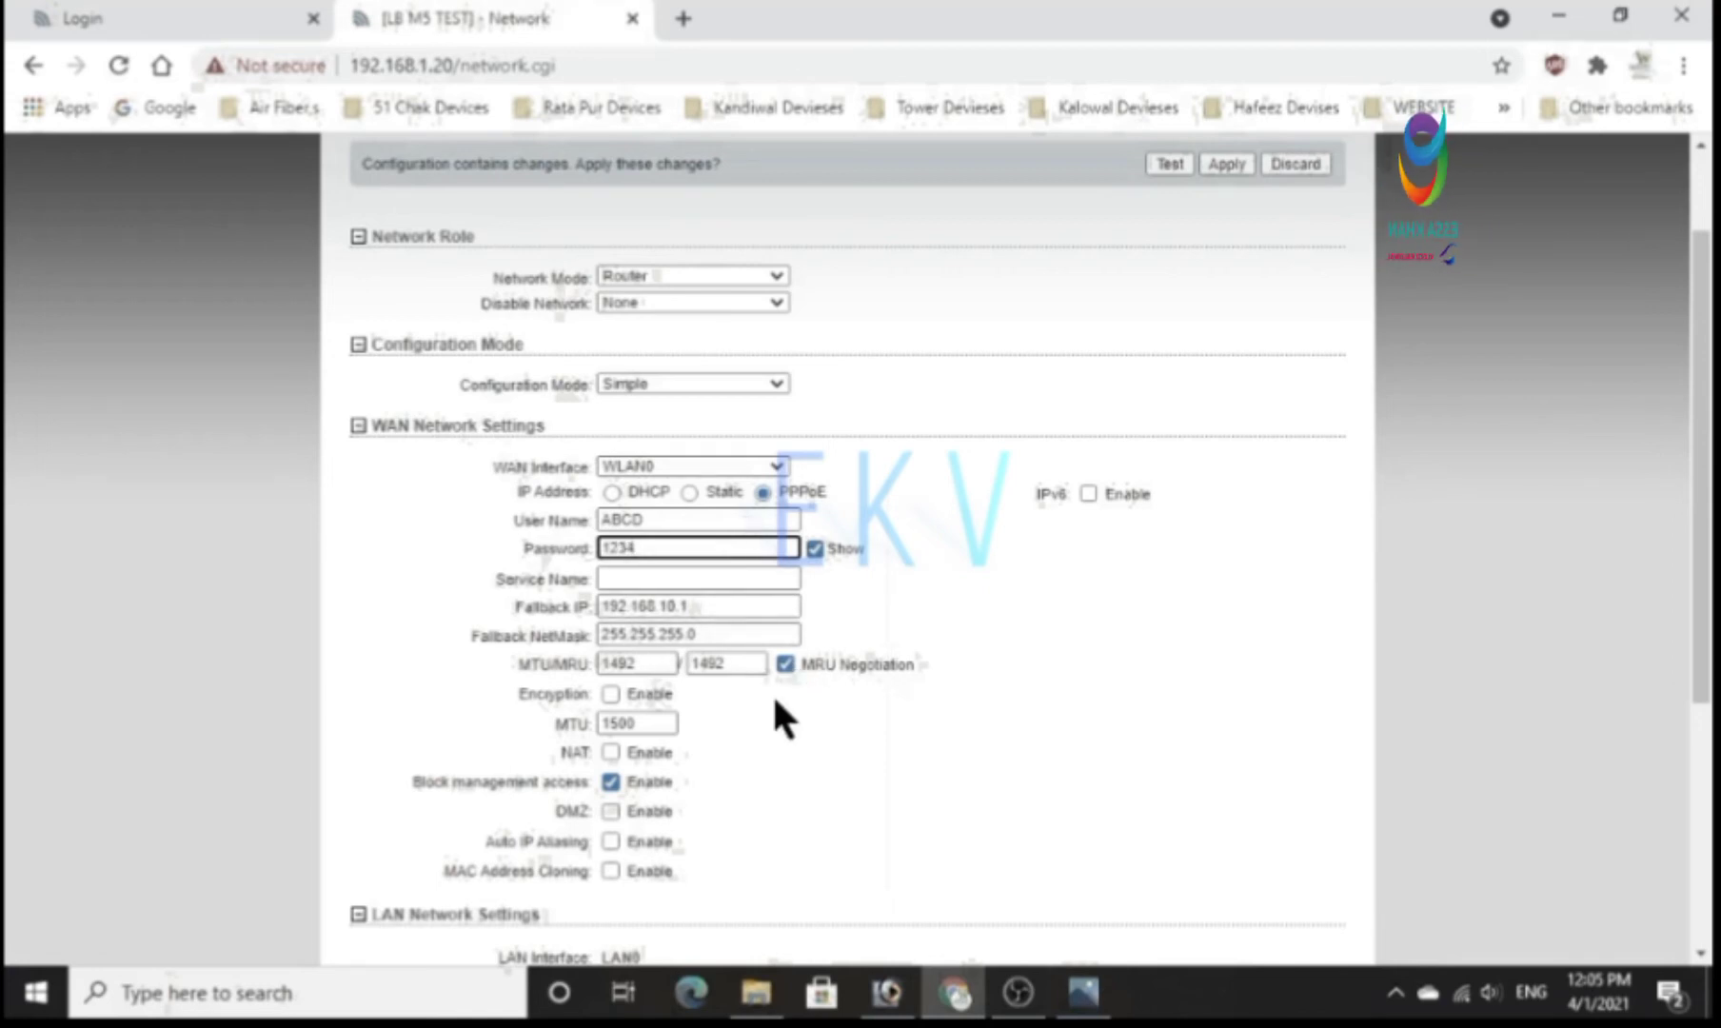
Enable NAT on the WAN with the SIP, PPTP, FTP and RTSP protocols, and disable Block management access.
scroll(776, 702, down, 1)
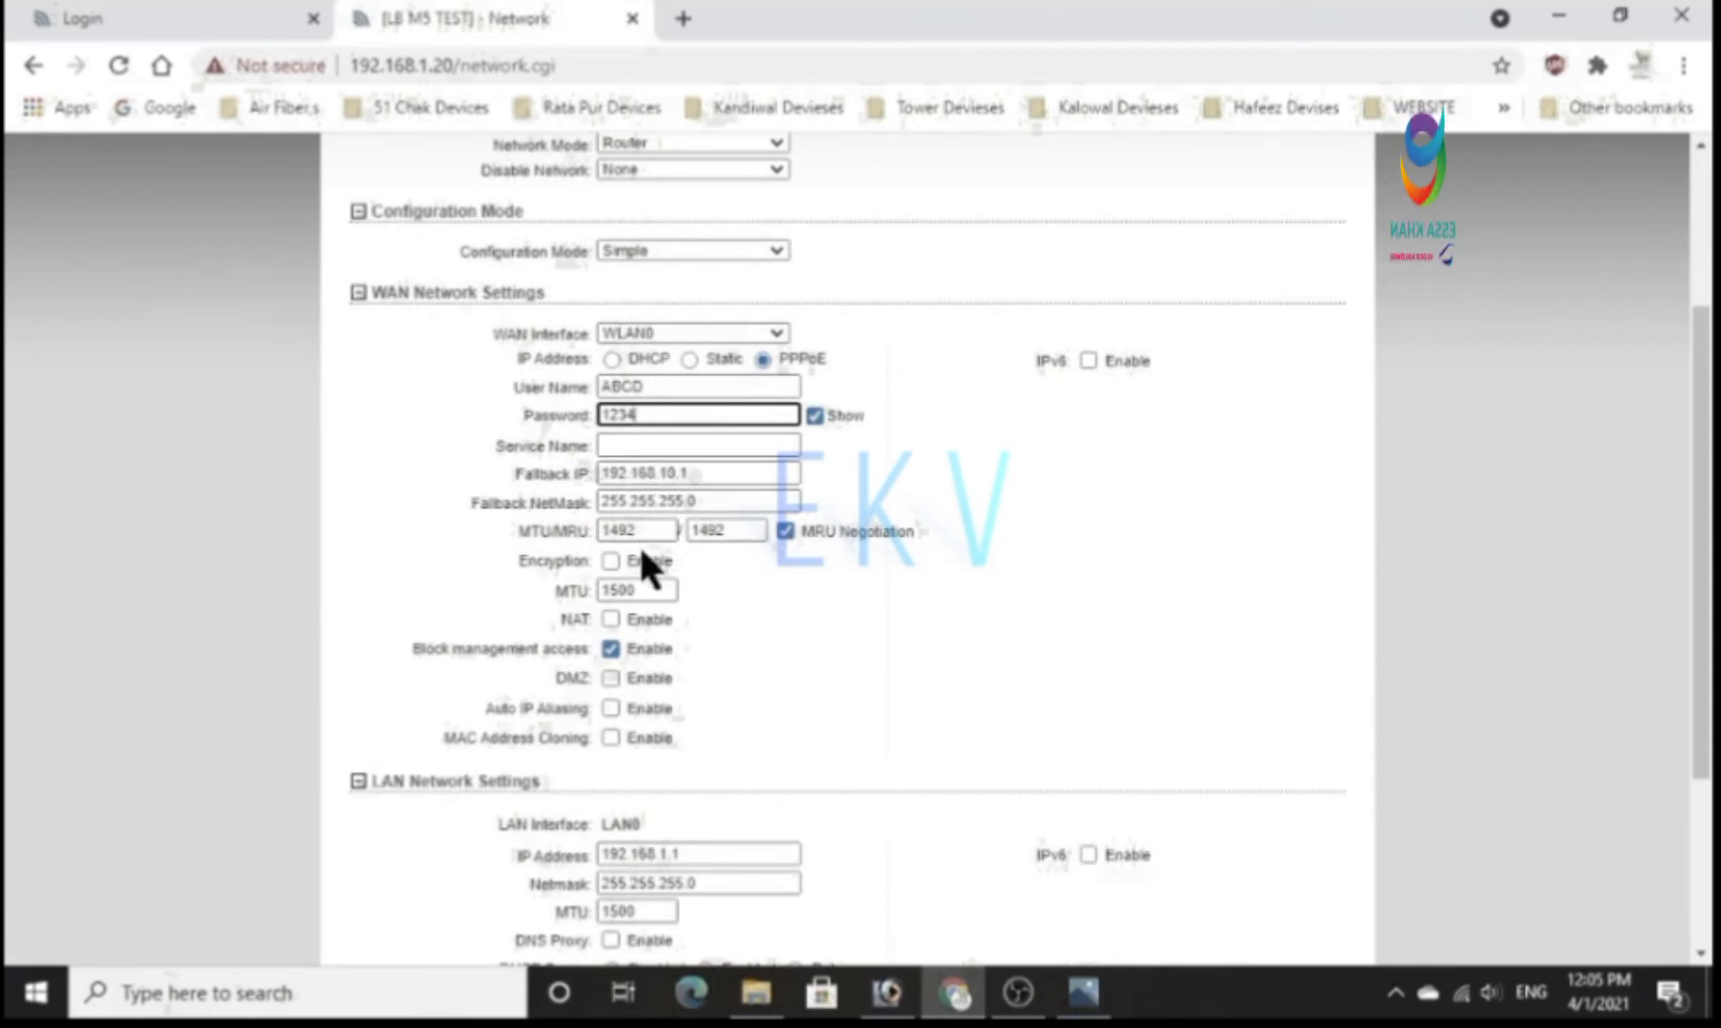
click(610, 619)
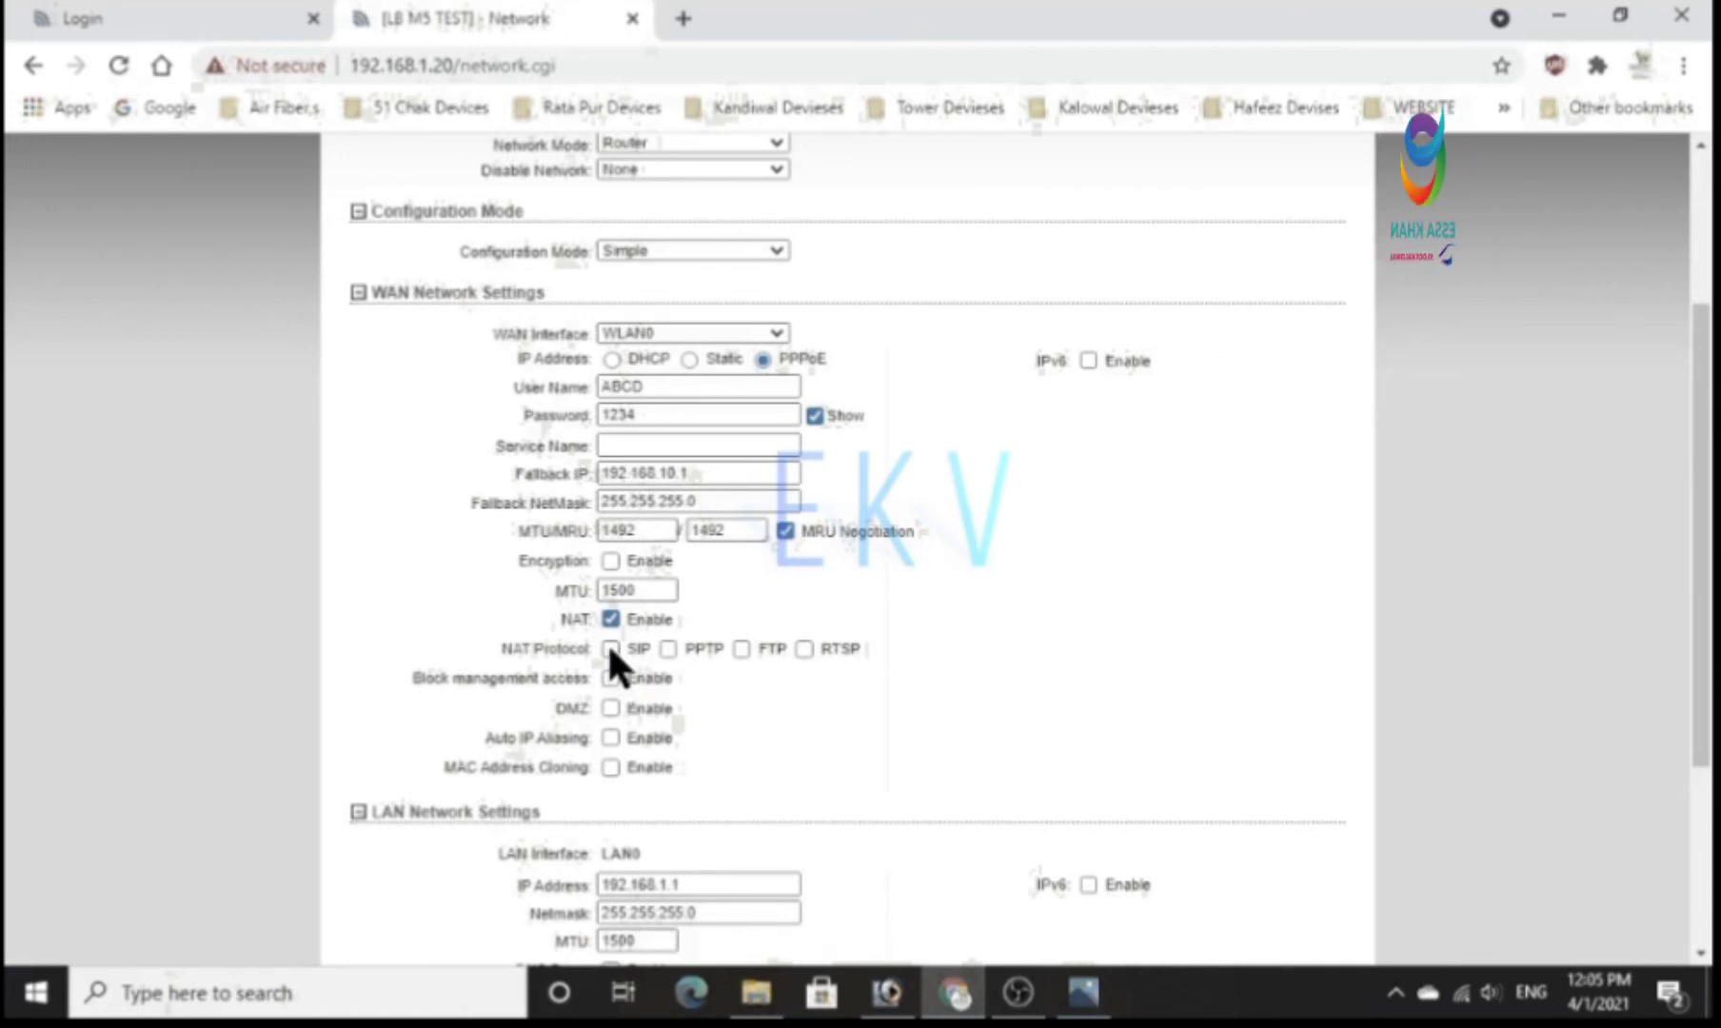
click(668, 648)
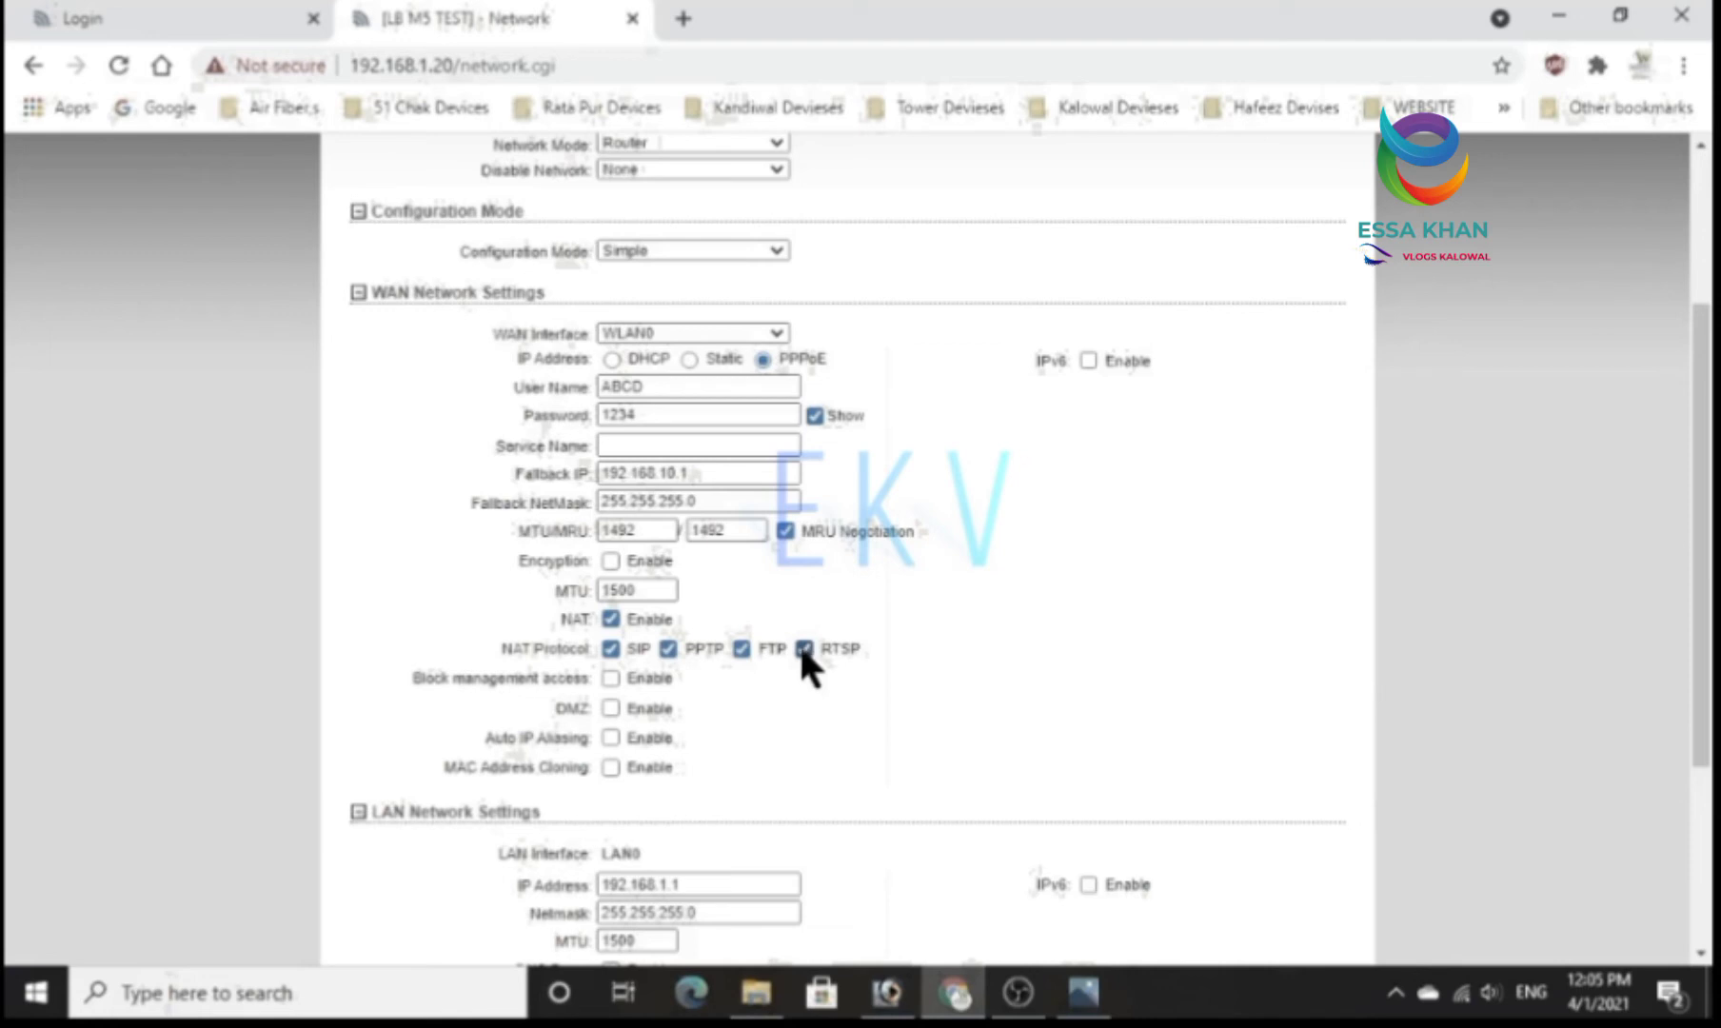
Enable the DHCP server in the LAN network settings and set its lease time to 3600.
scroll(801, 651, down, 1)
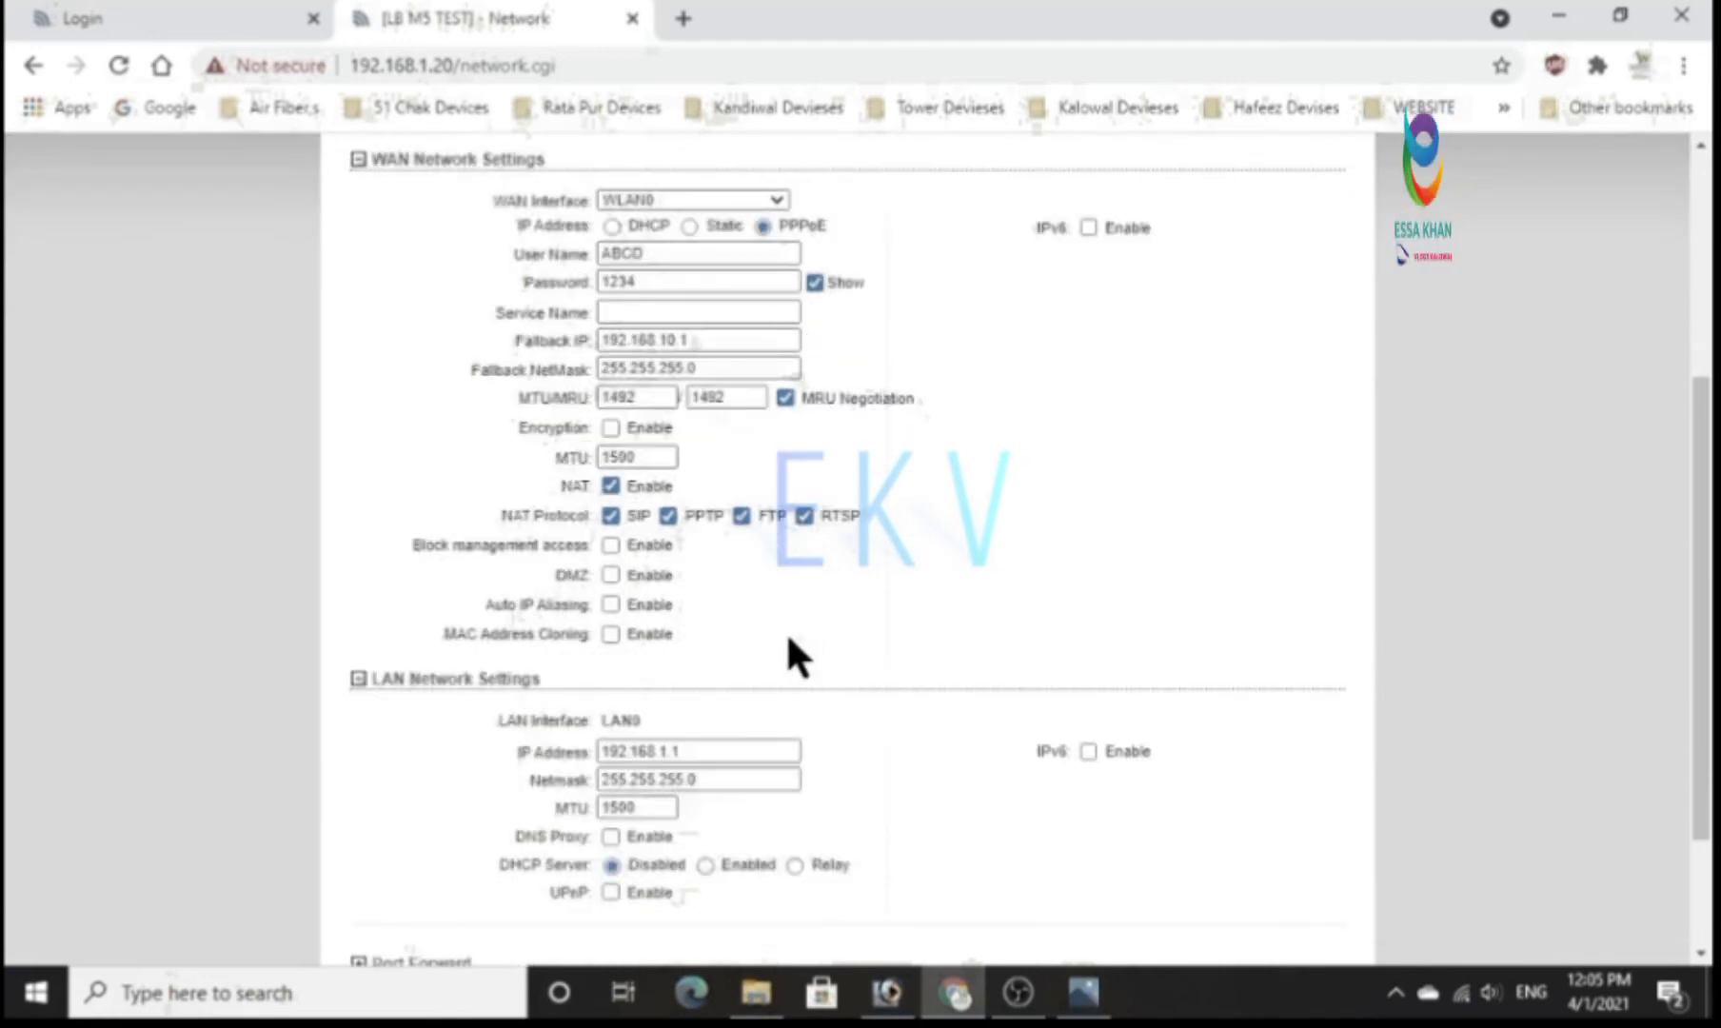
scroll(779, 657, down, 2)
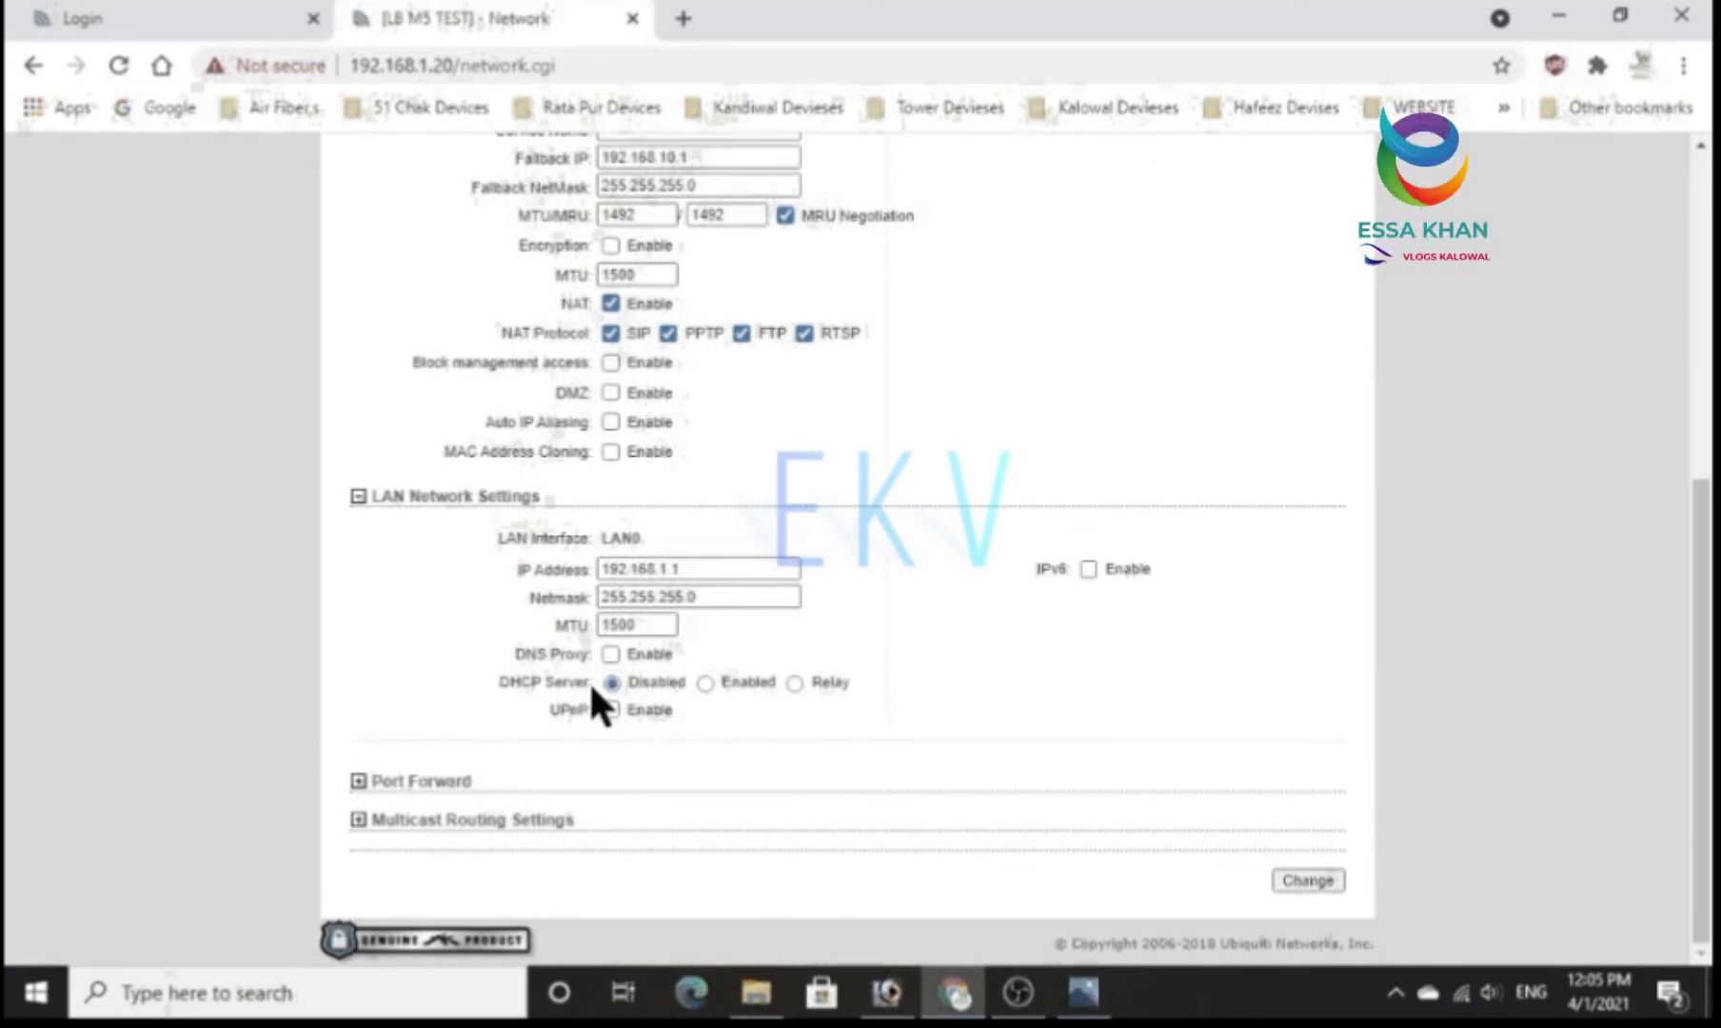
click(703, 682)
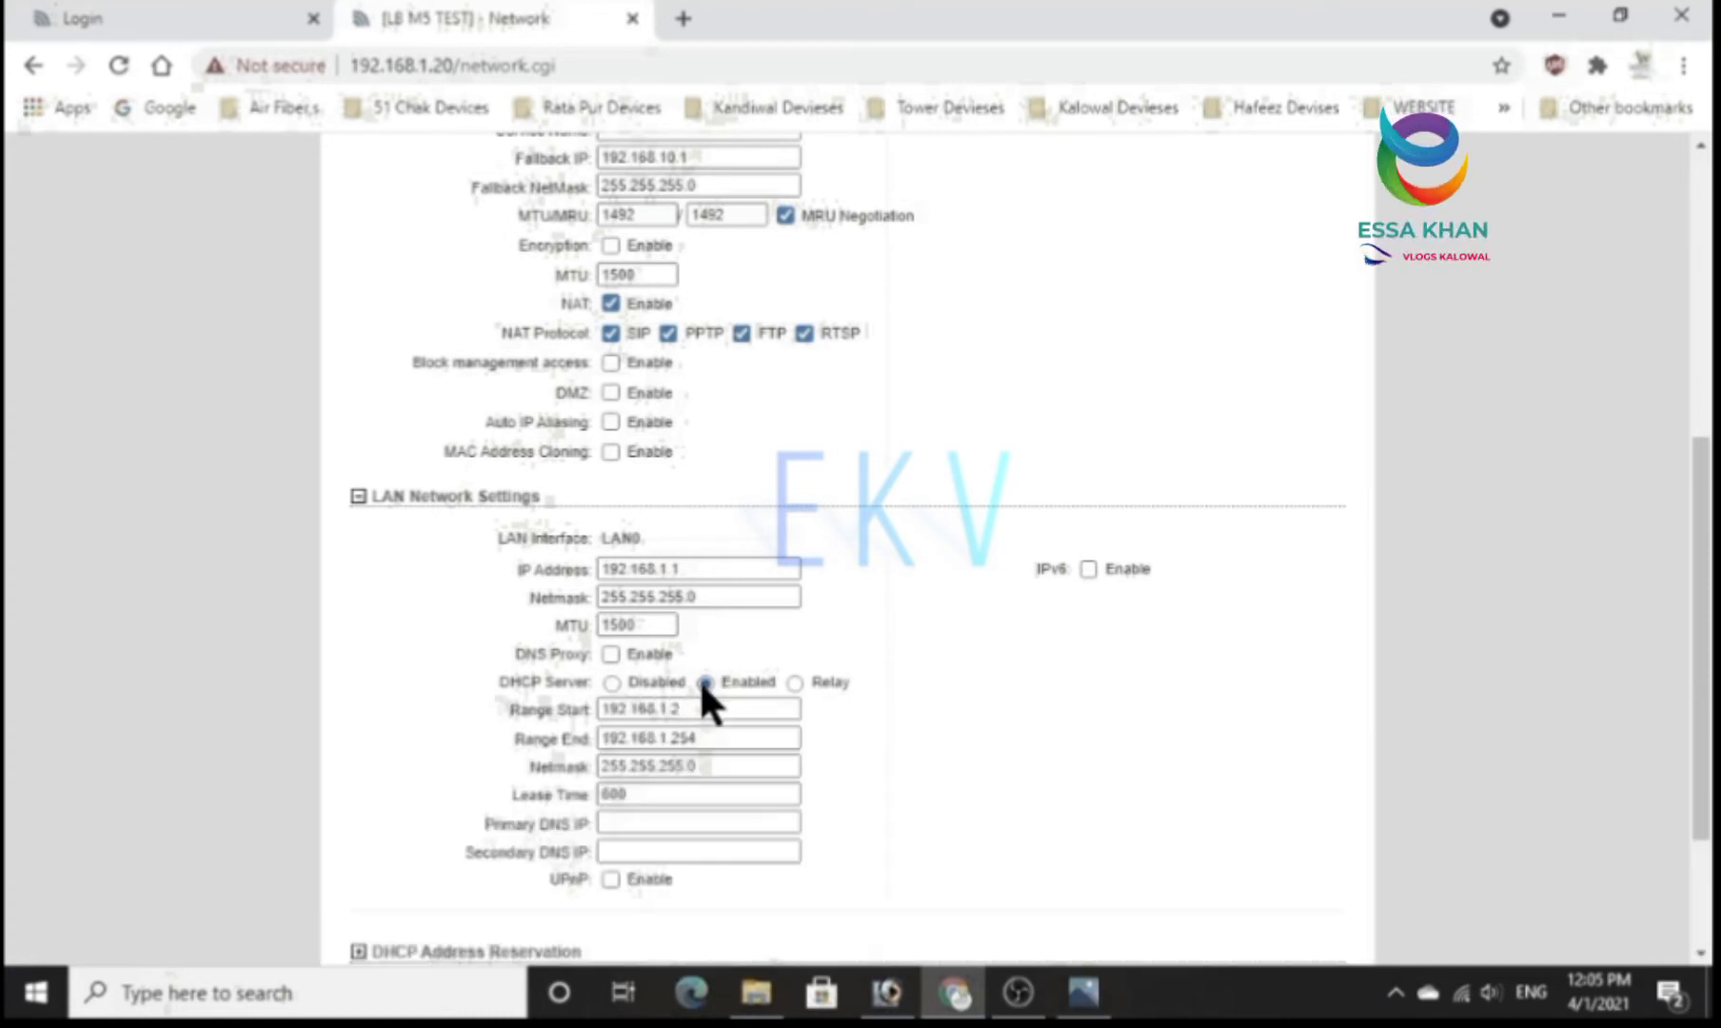
scroll(699, 679, down, 3)
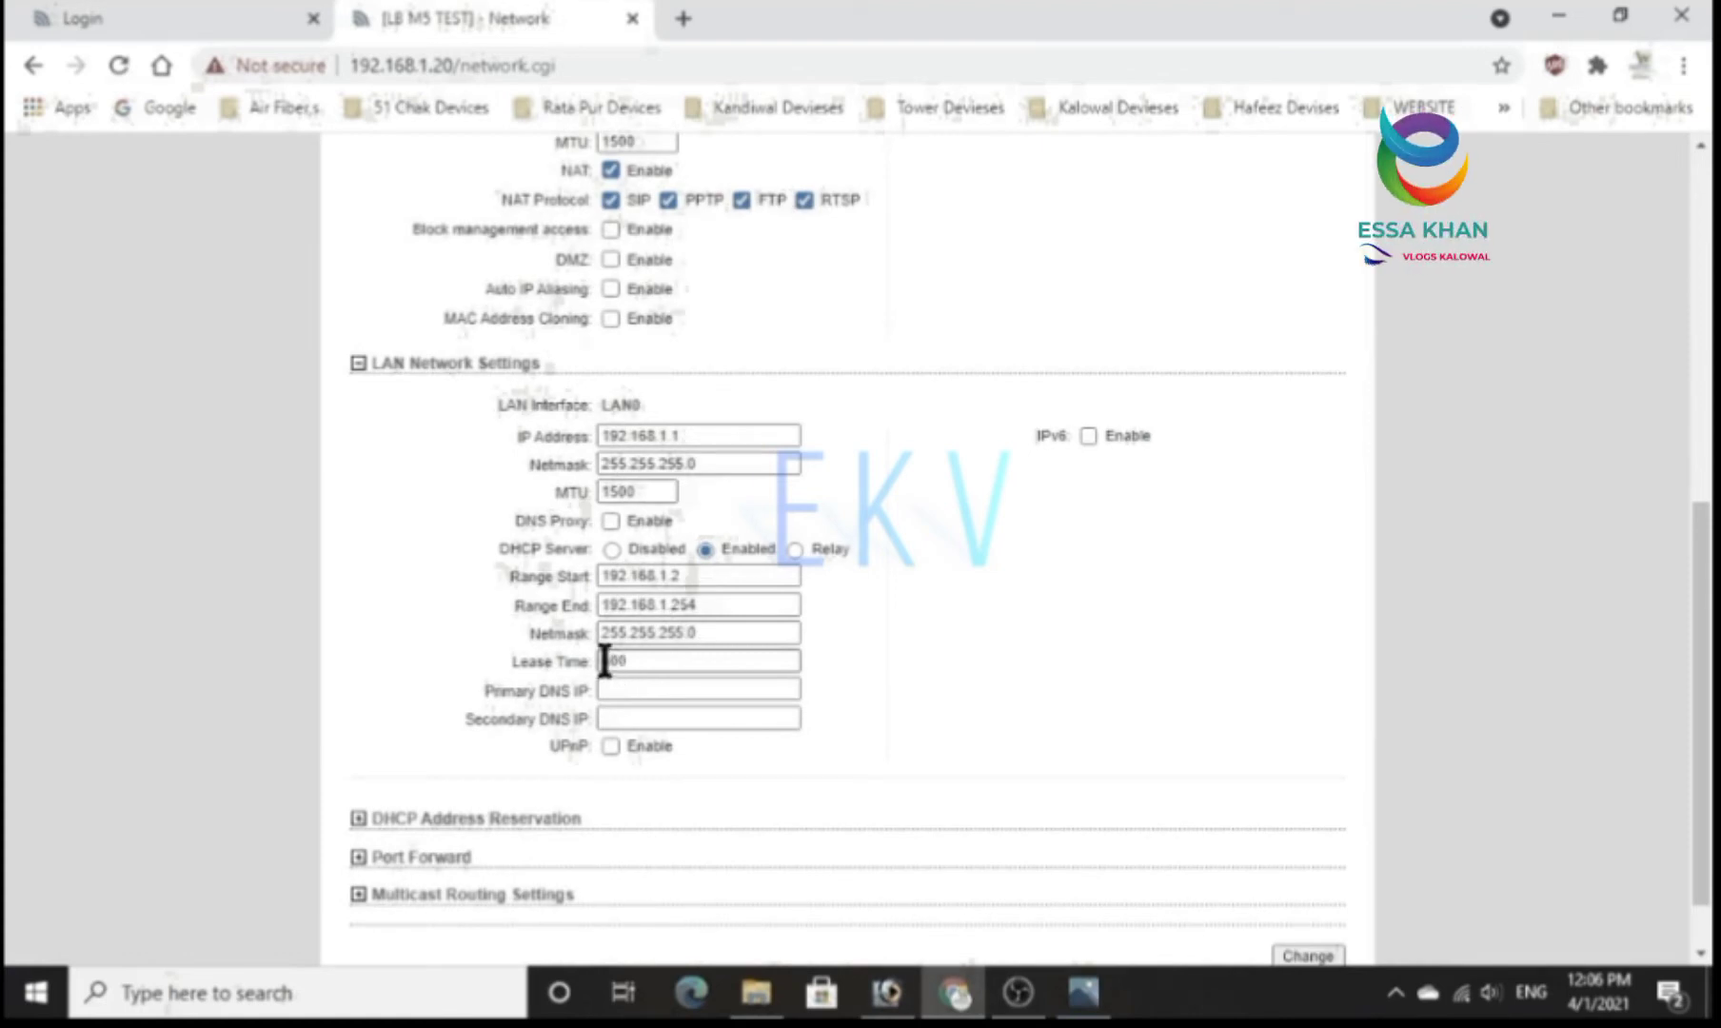
click(606, 660)
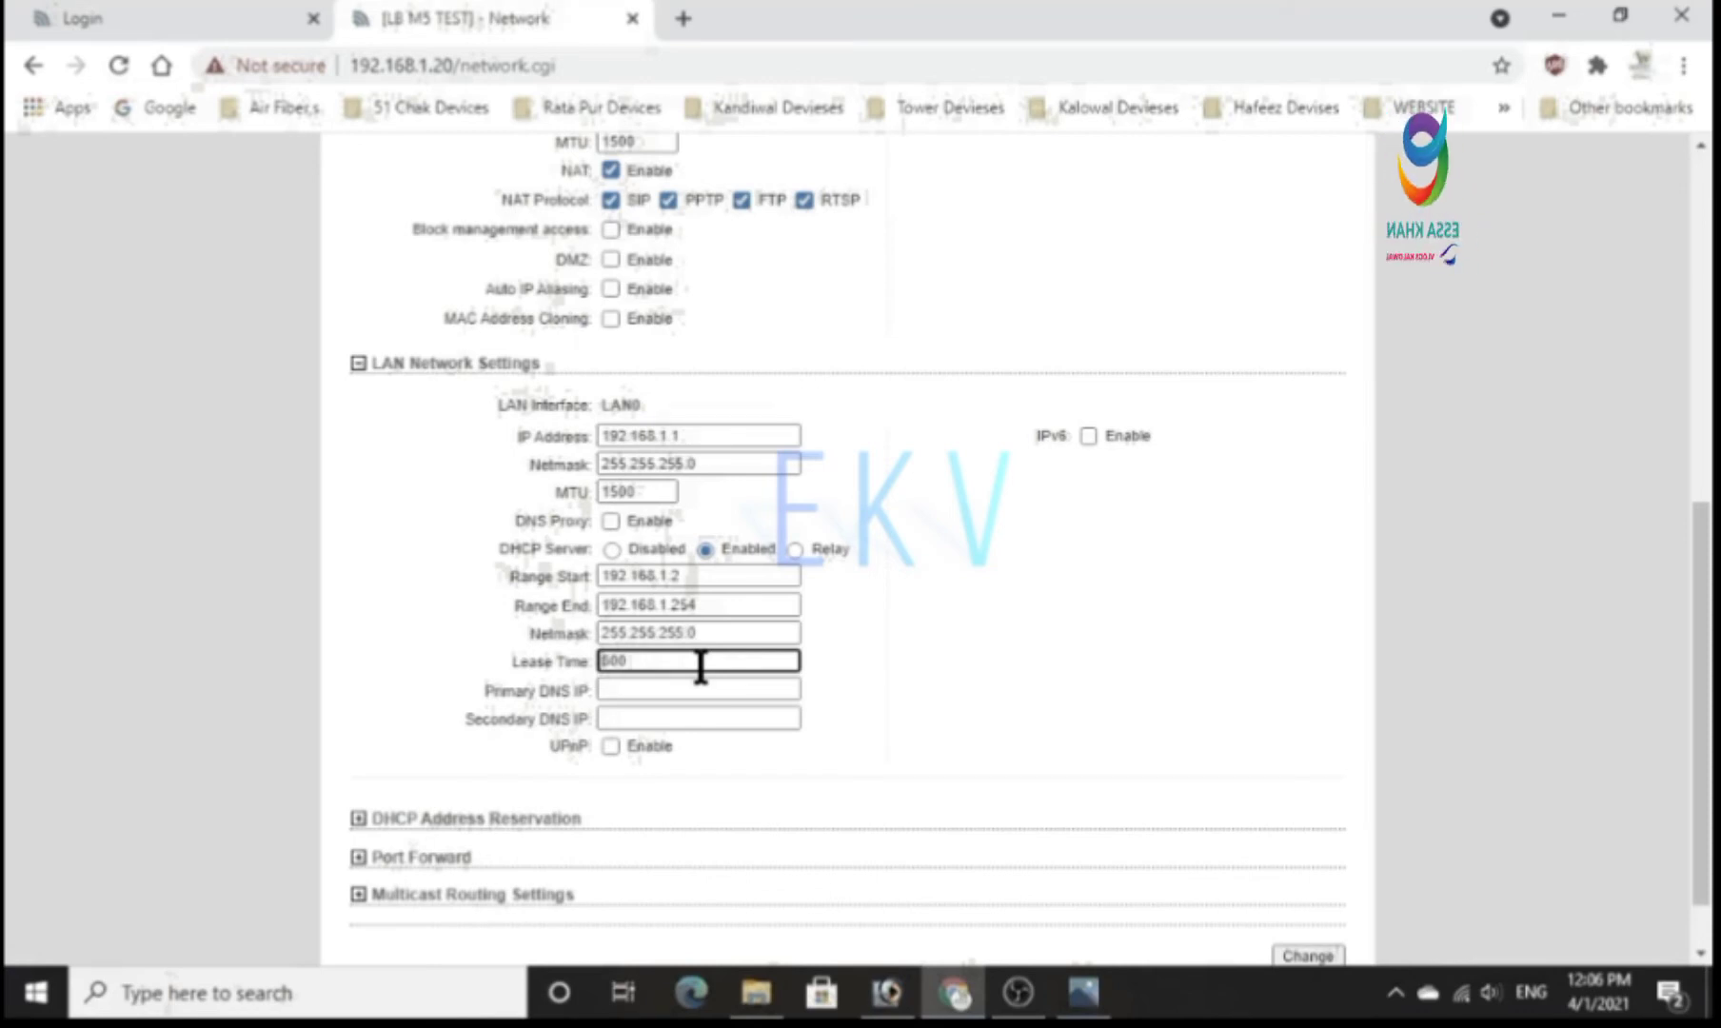
text(3)
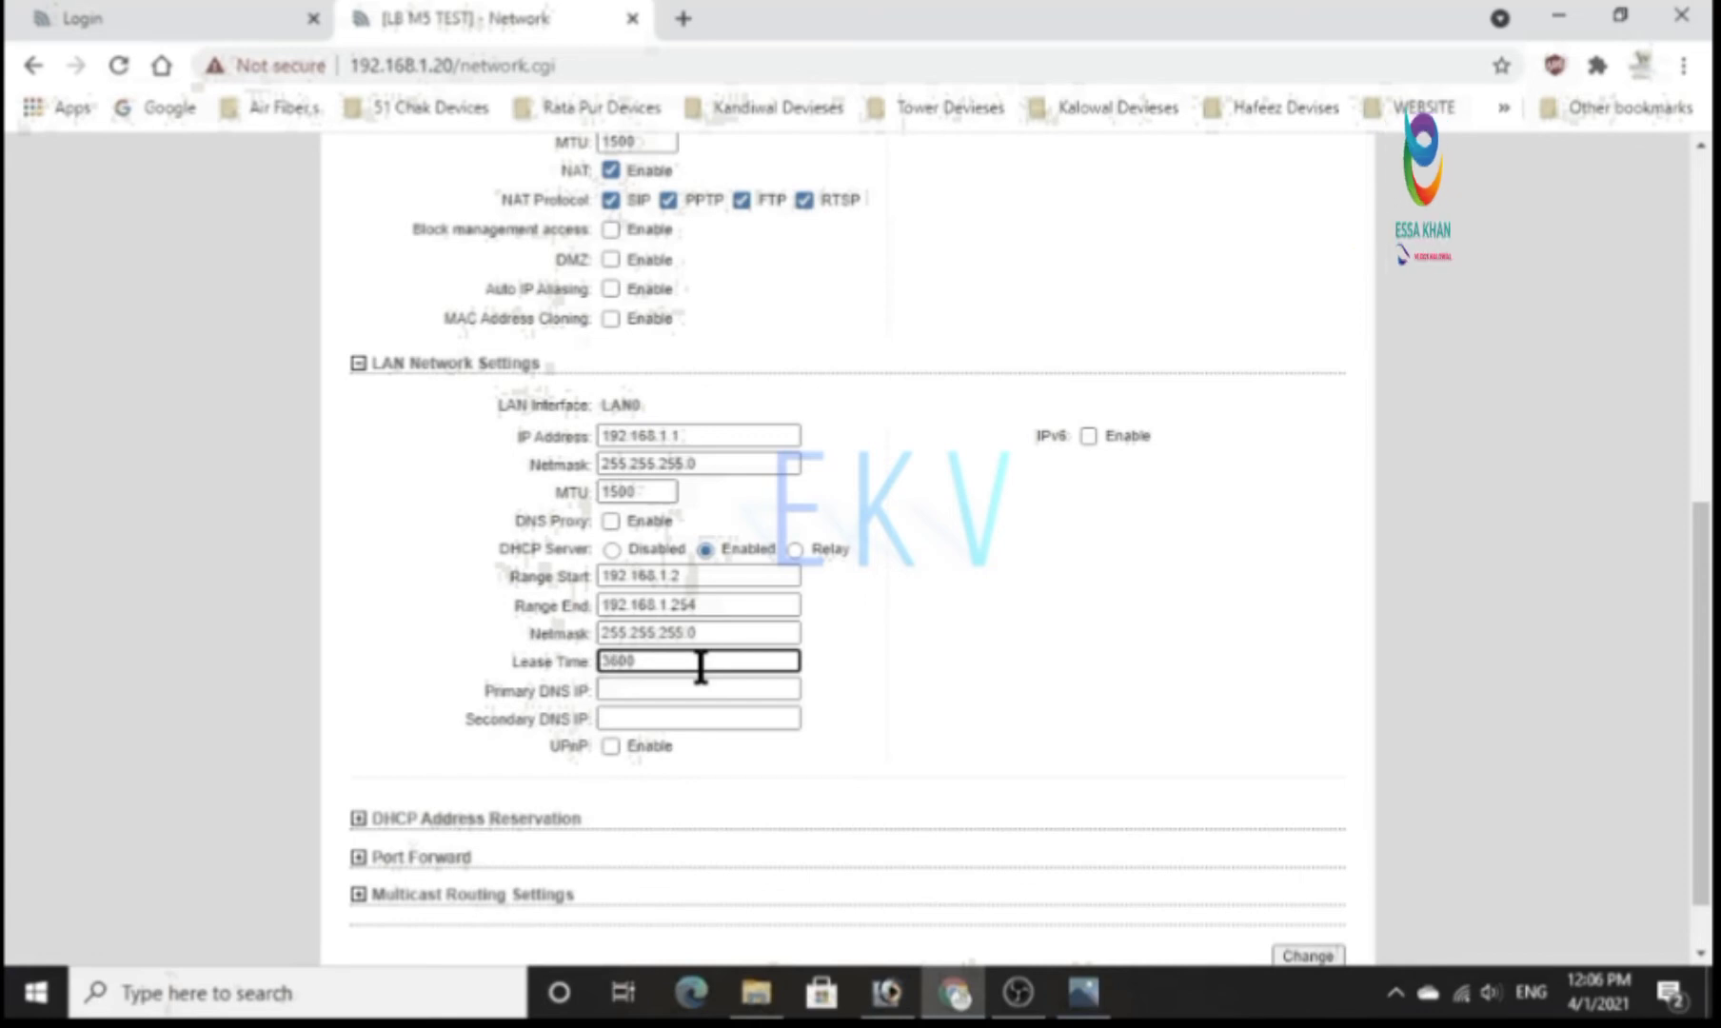
scroll(811, 614, up, 5)
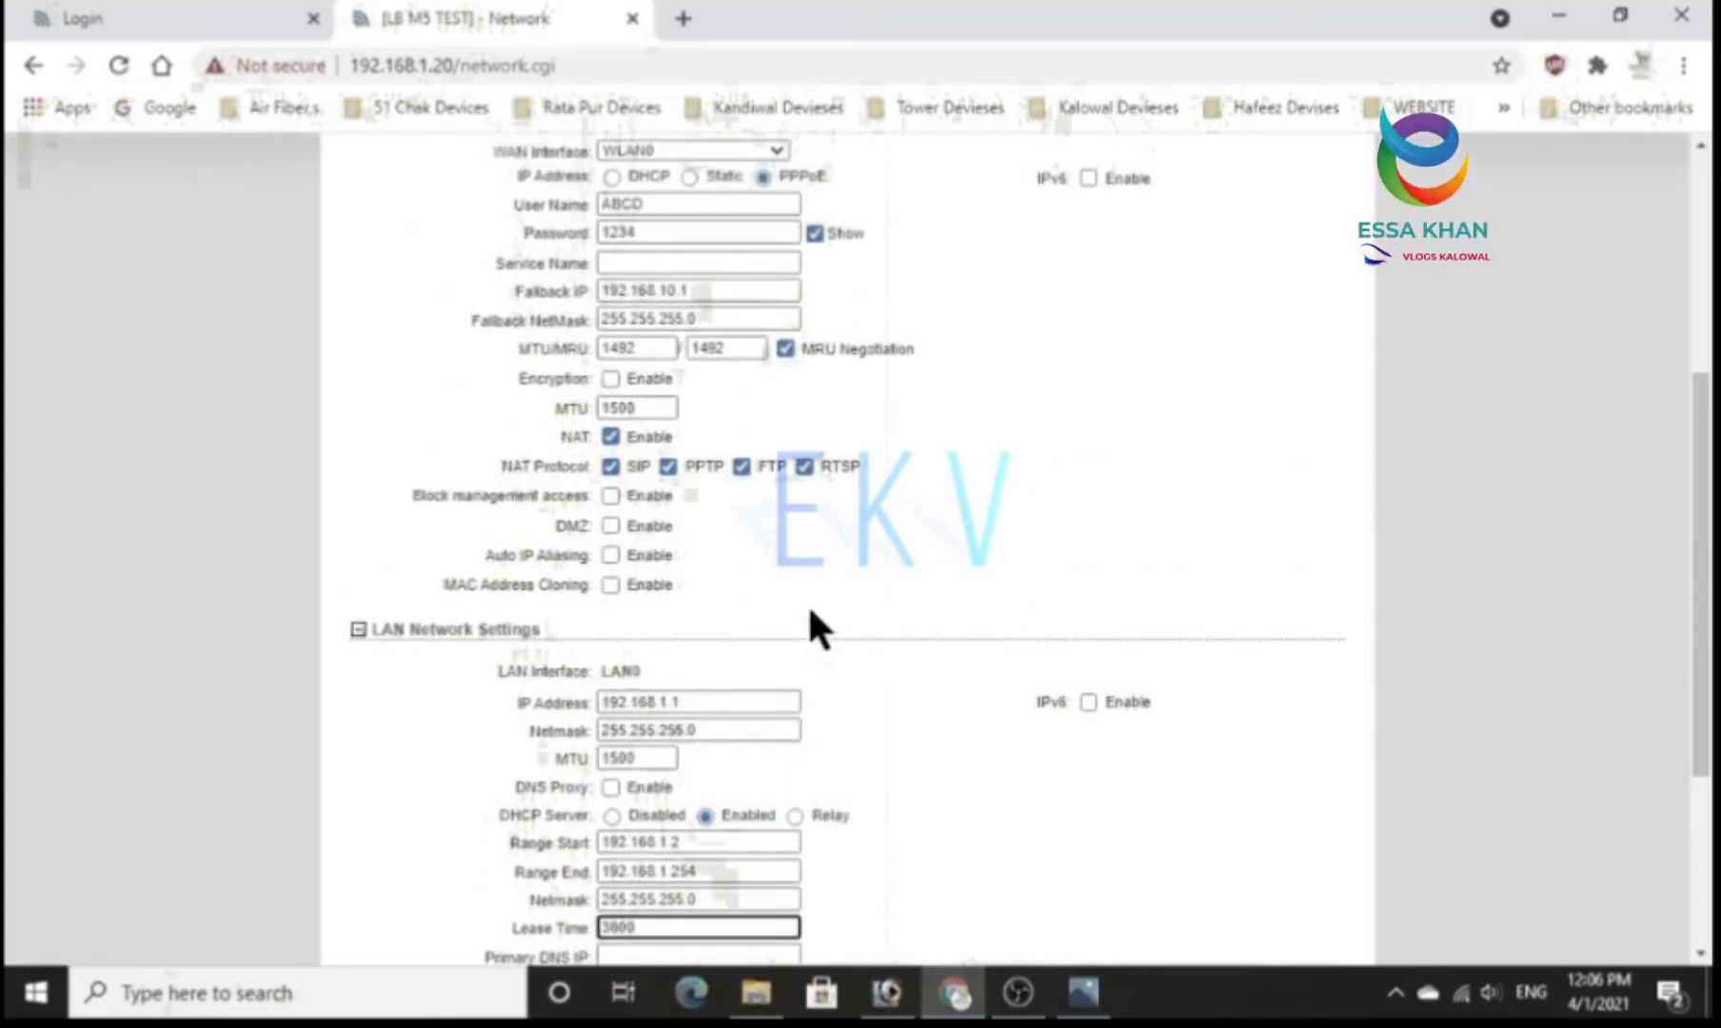
scroll(807, 602, up, 2)
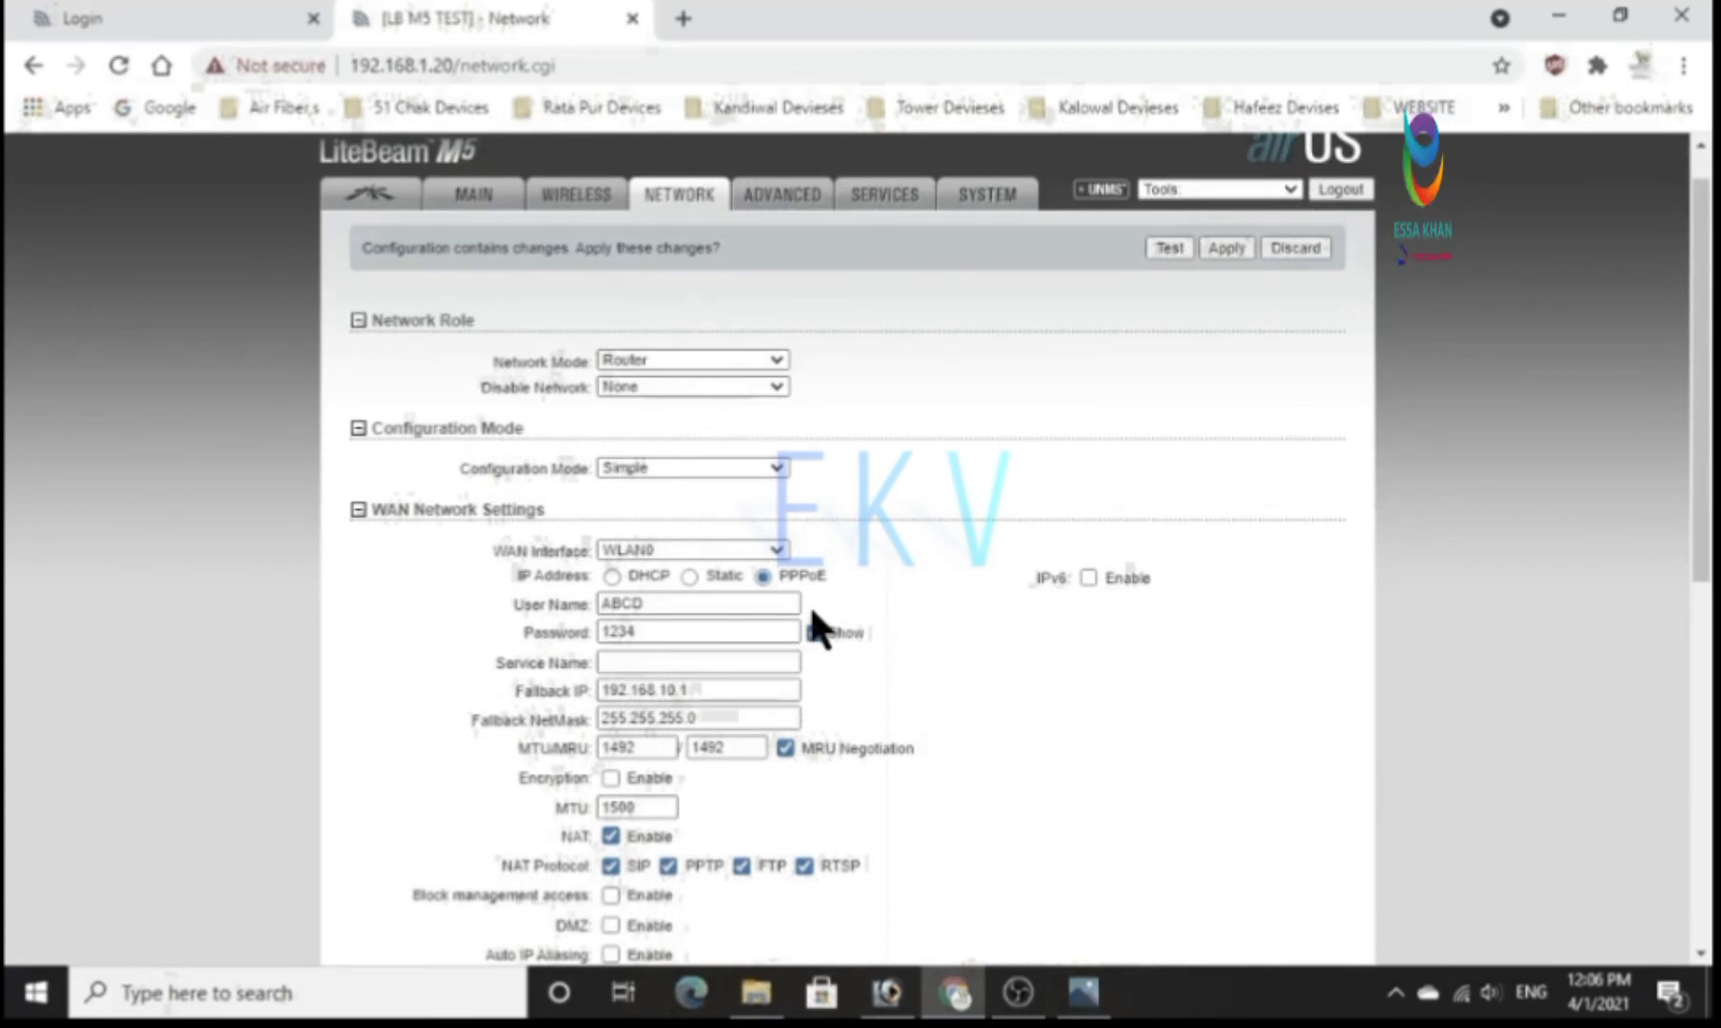
scroll(811, 614, down, 2)
scroll(809, 604, down, 5)
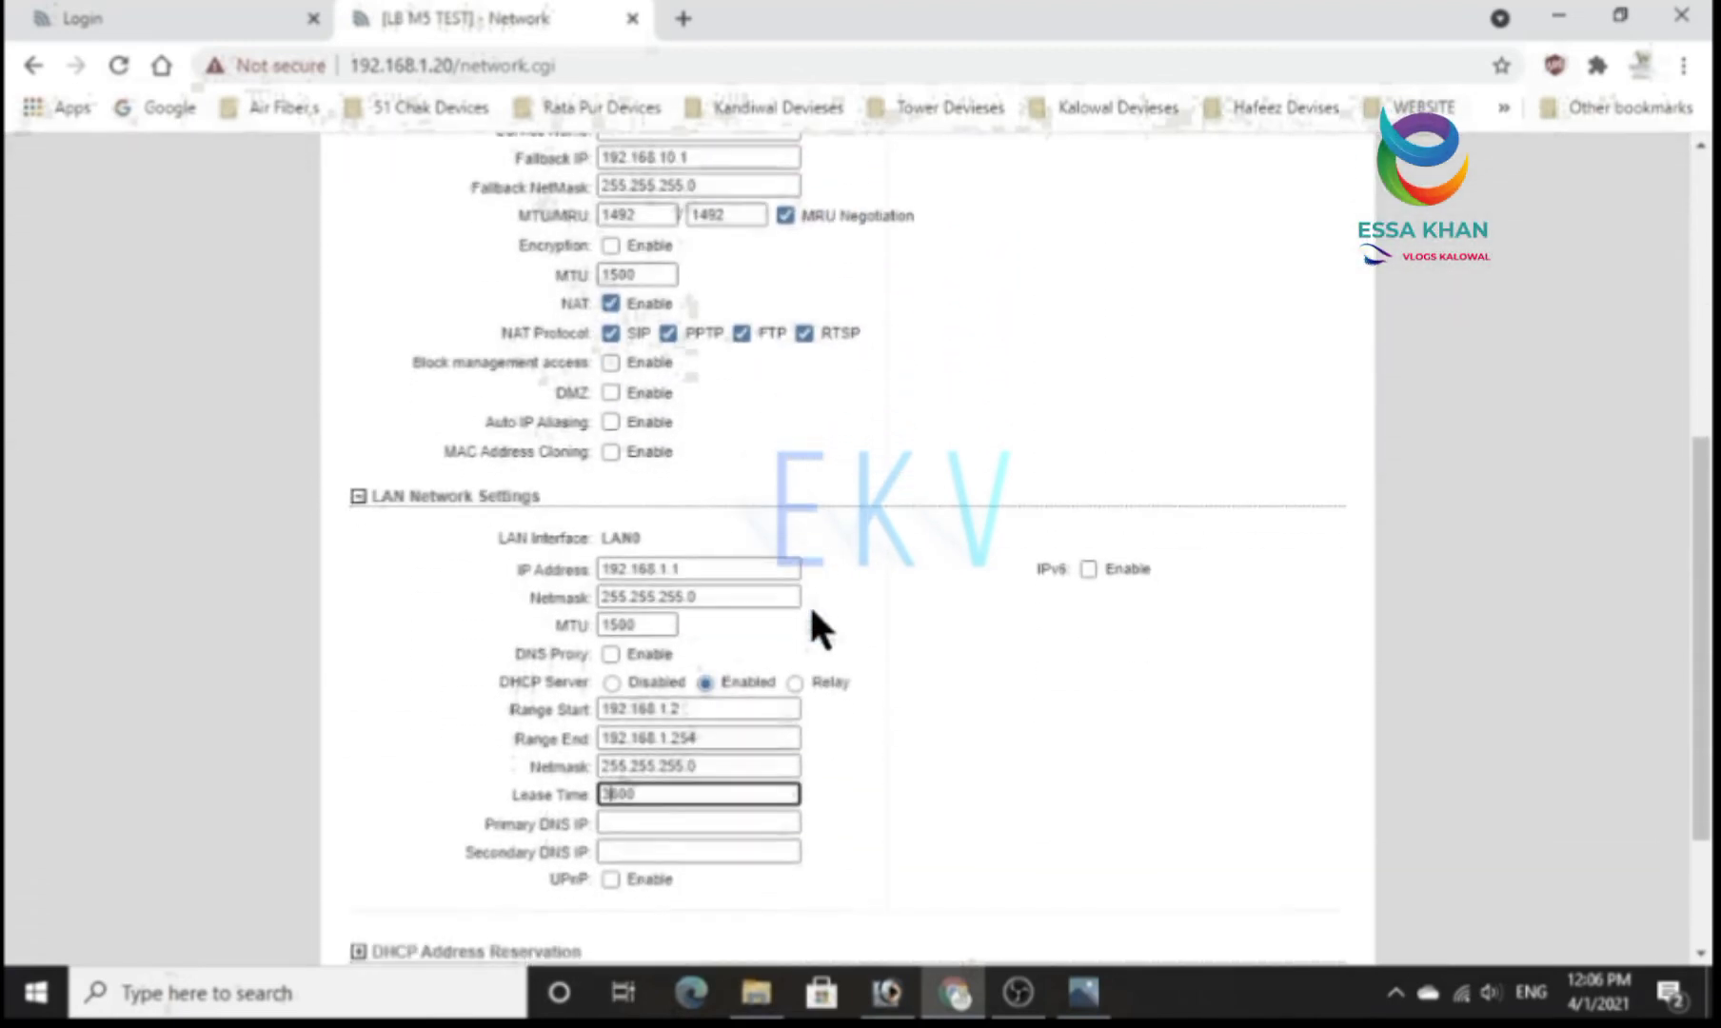
Review the router mode WAN and LAN settings and switch the network mode to Bridge.
scroll(809, 603, down, 1)
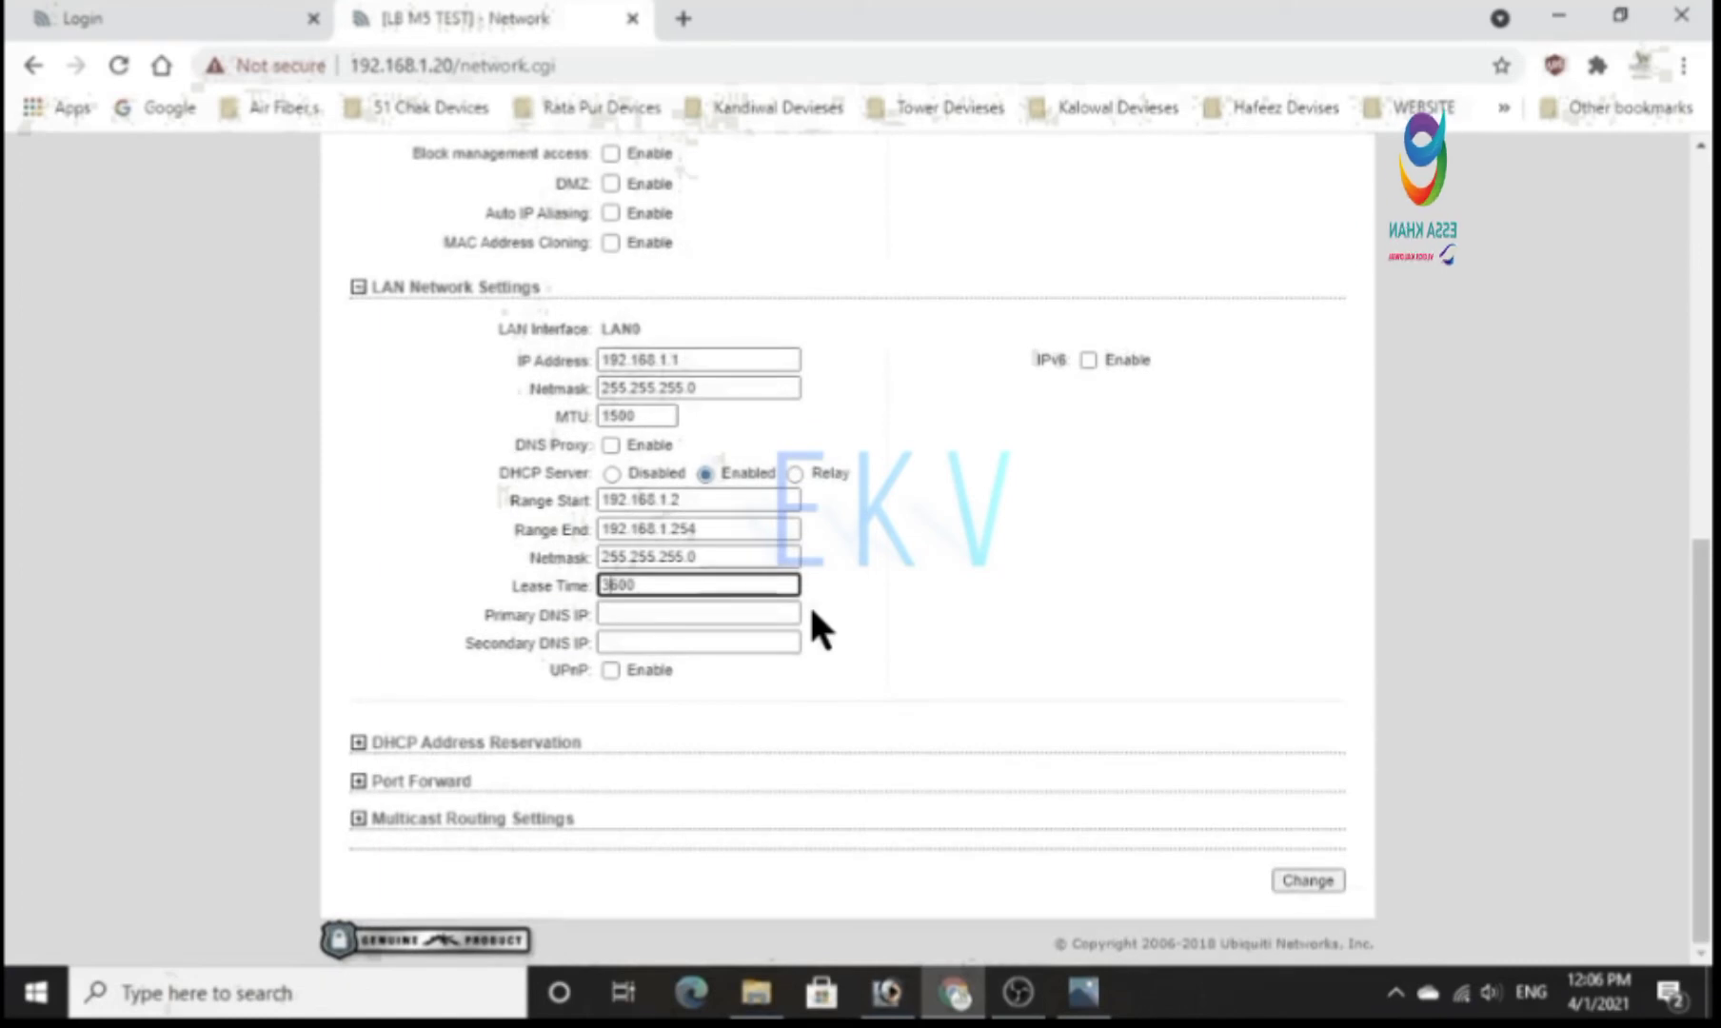
scroll(812, 614, up, 1)
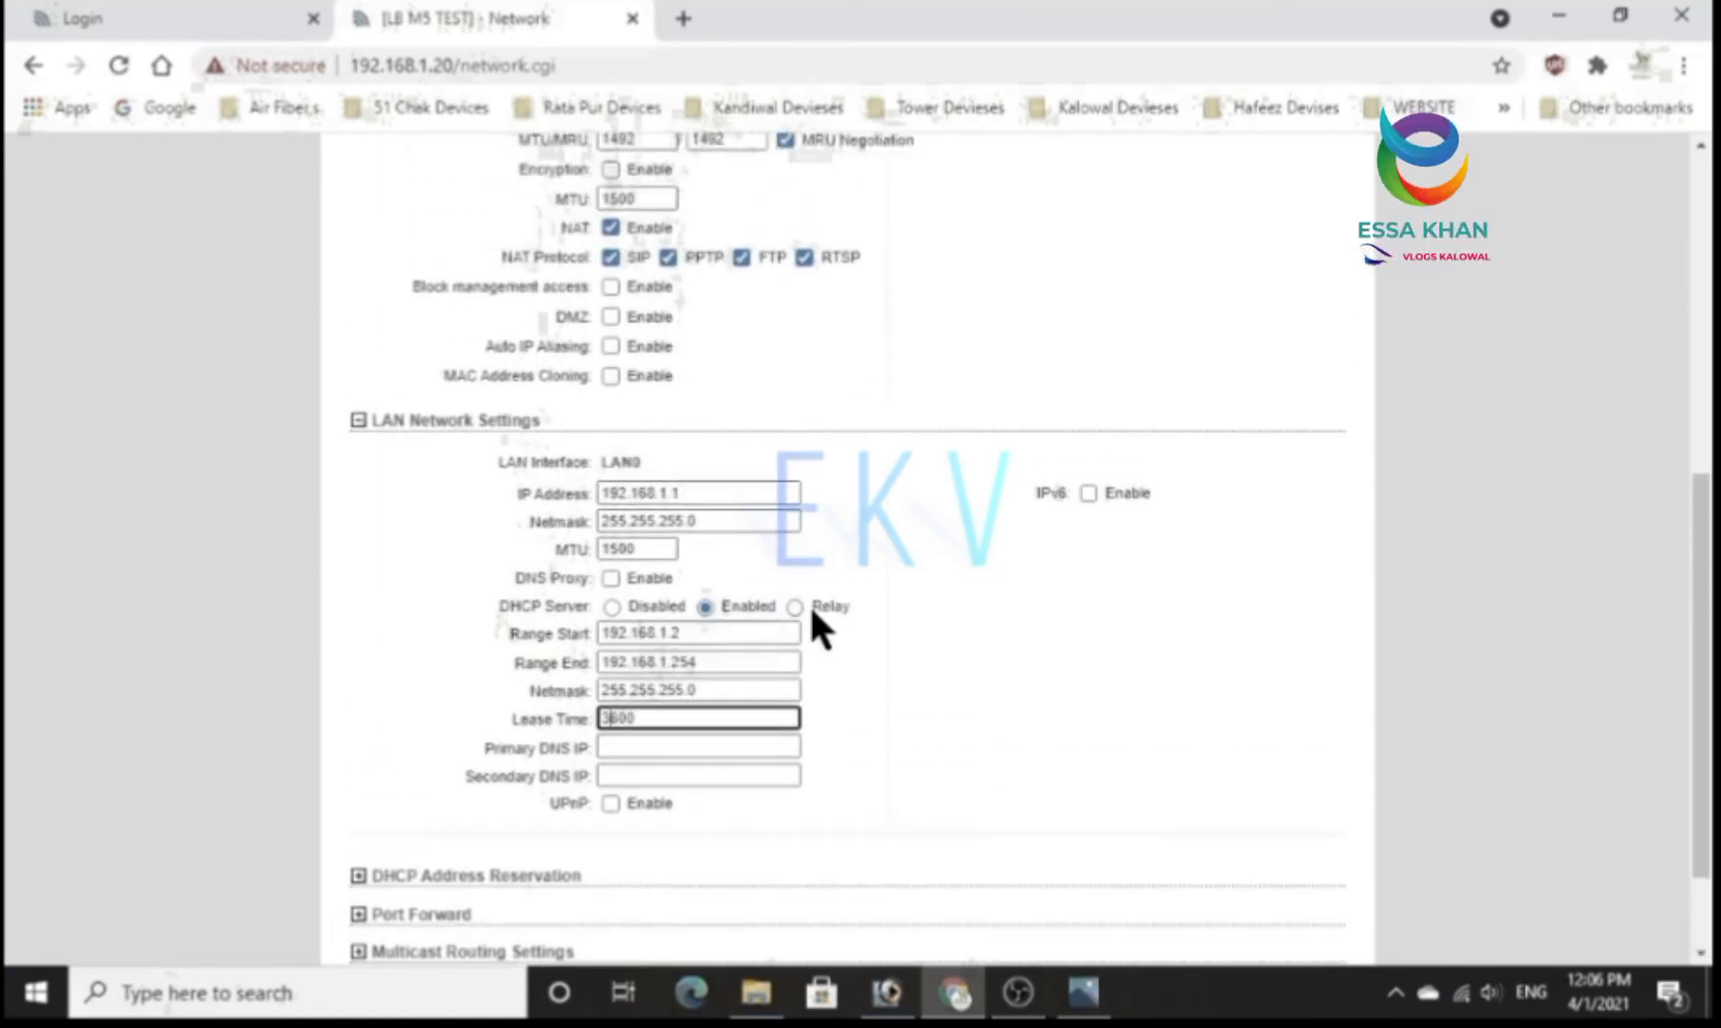
scroll(812, 614, up, 1)
scroll(809, 602, up, 2)
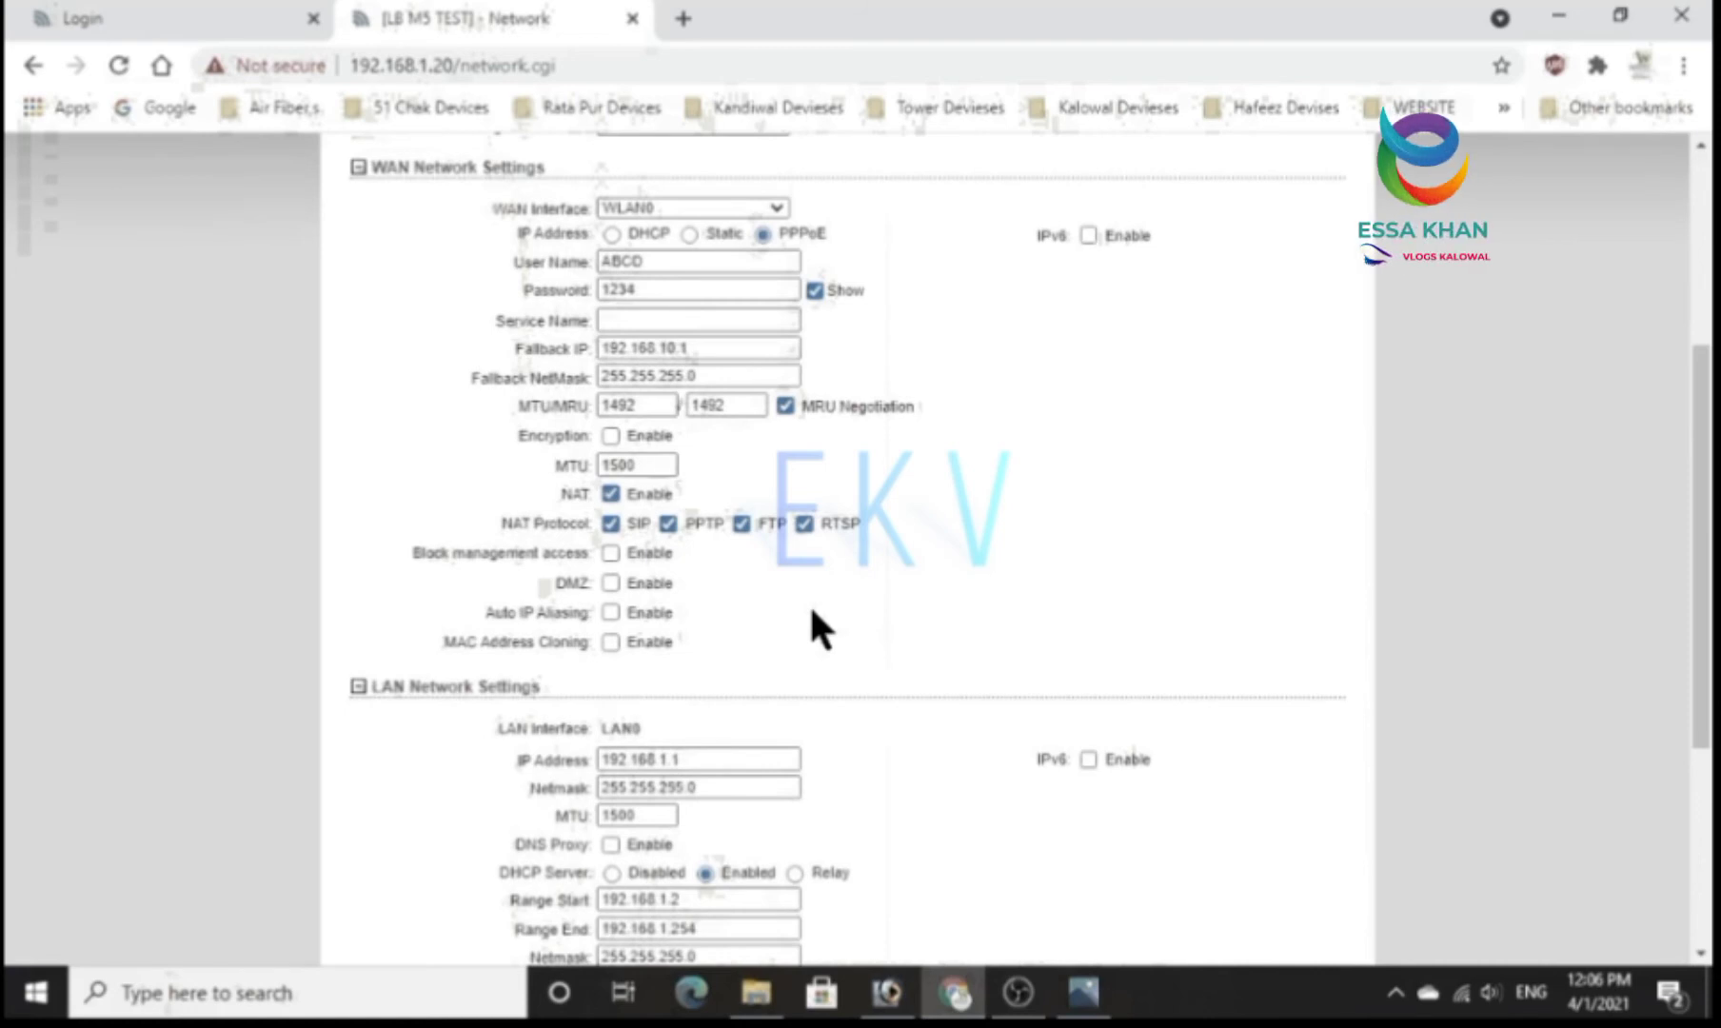
scroll(812, 612, up, 2)
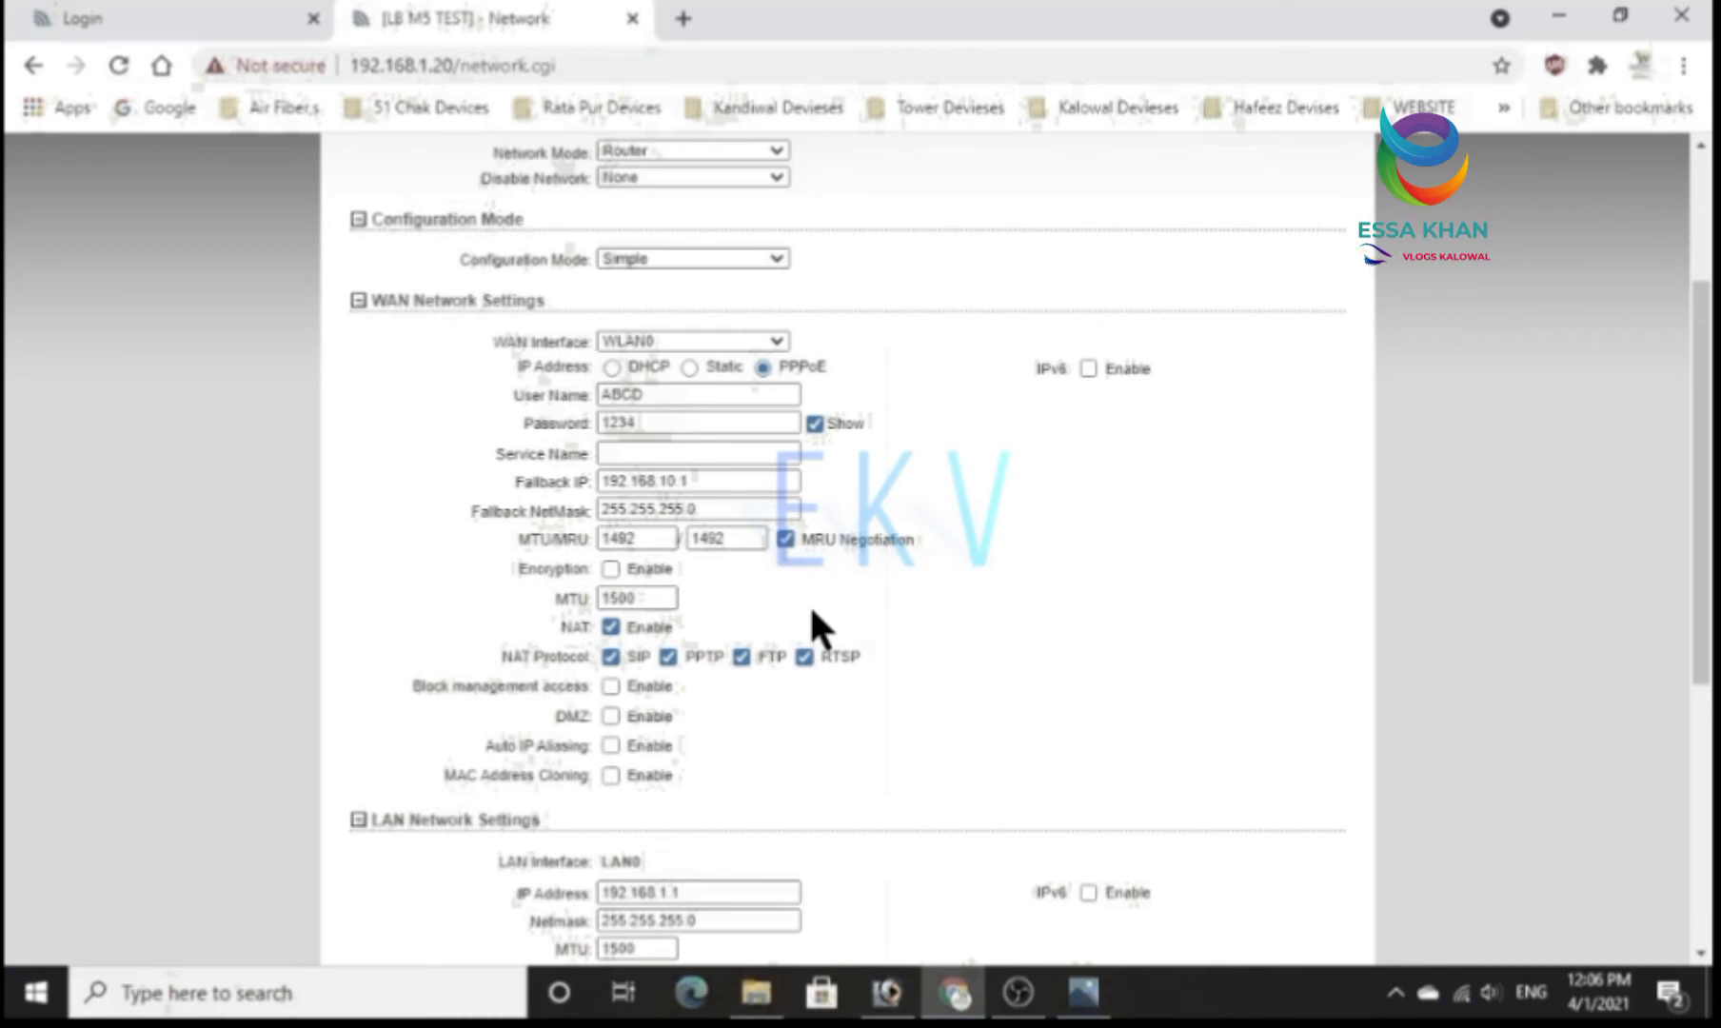
scroll(807, 601, up, 3)
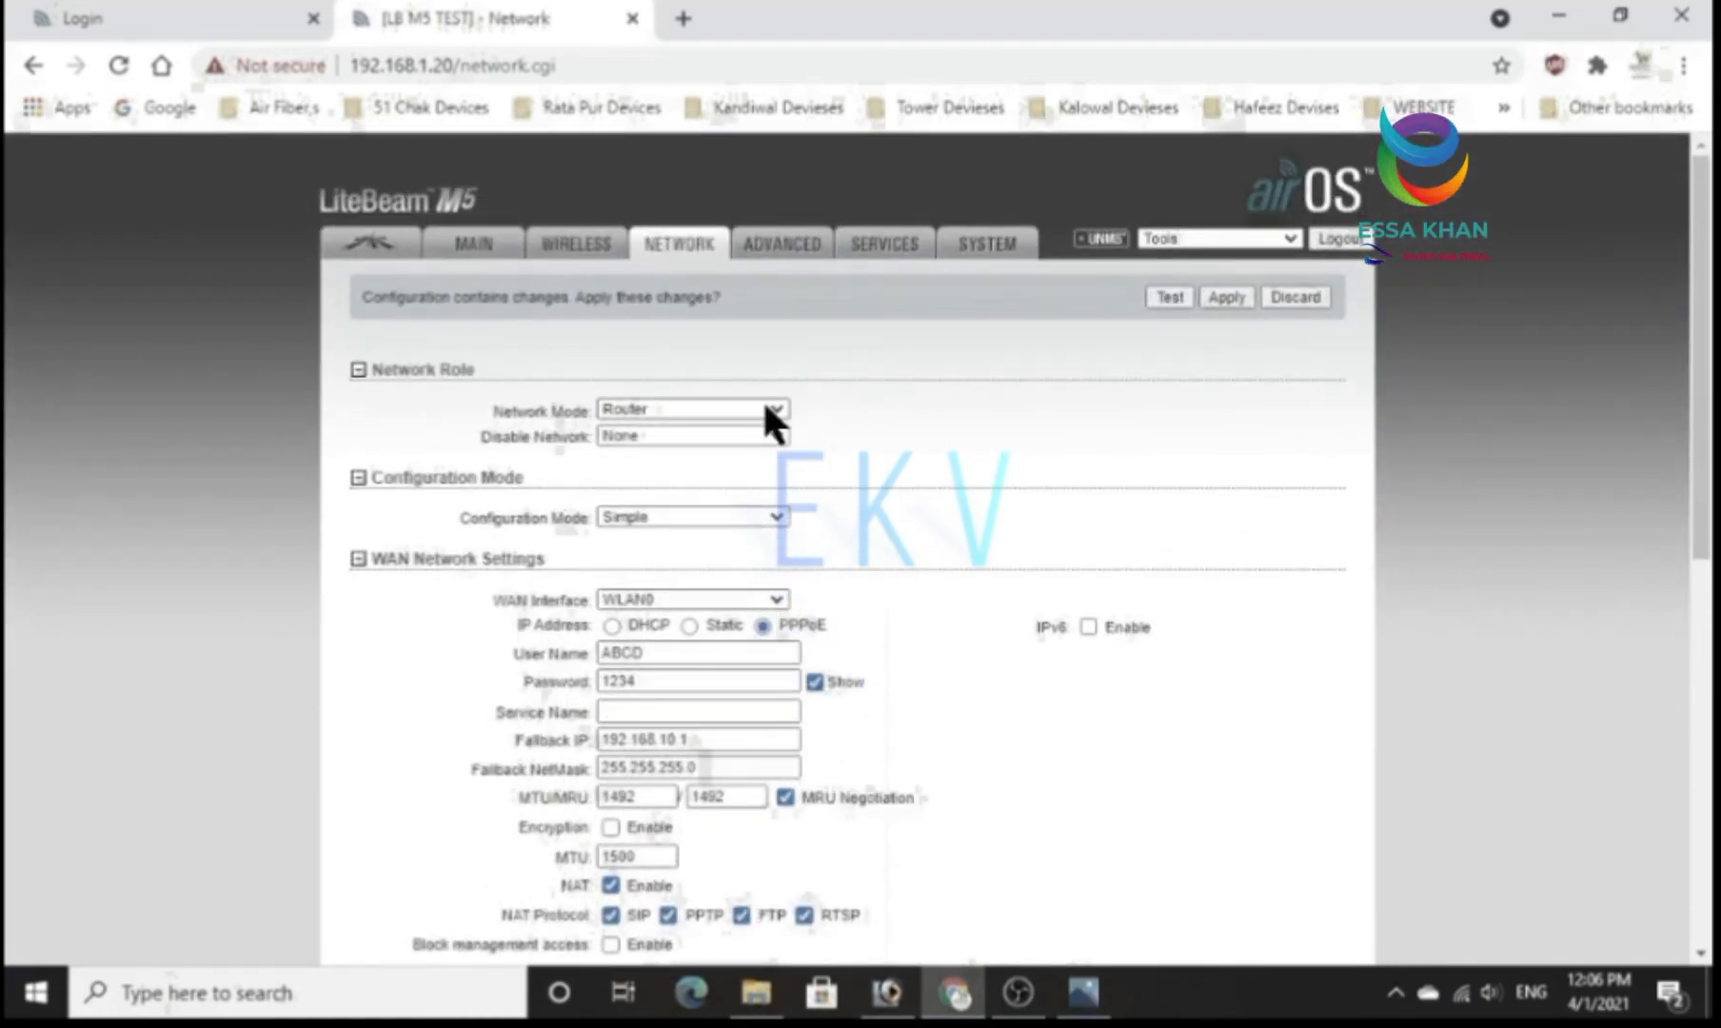
click(767, 419)
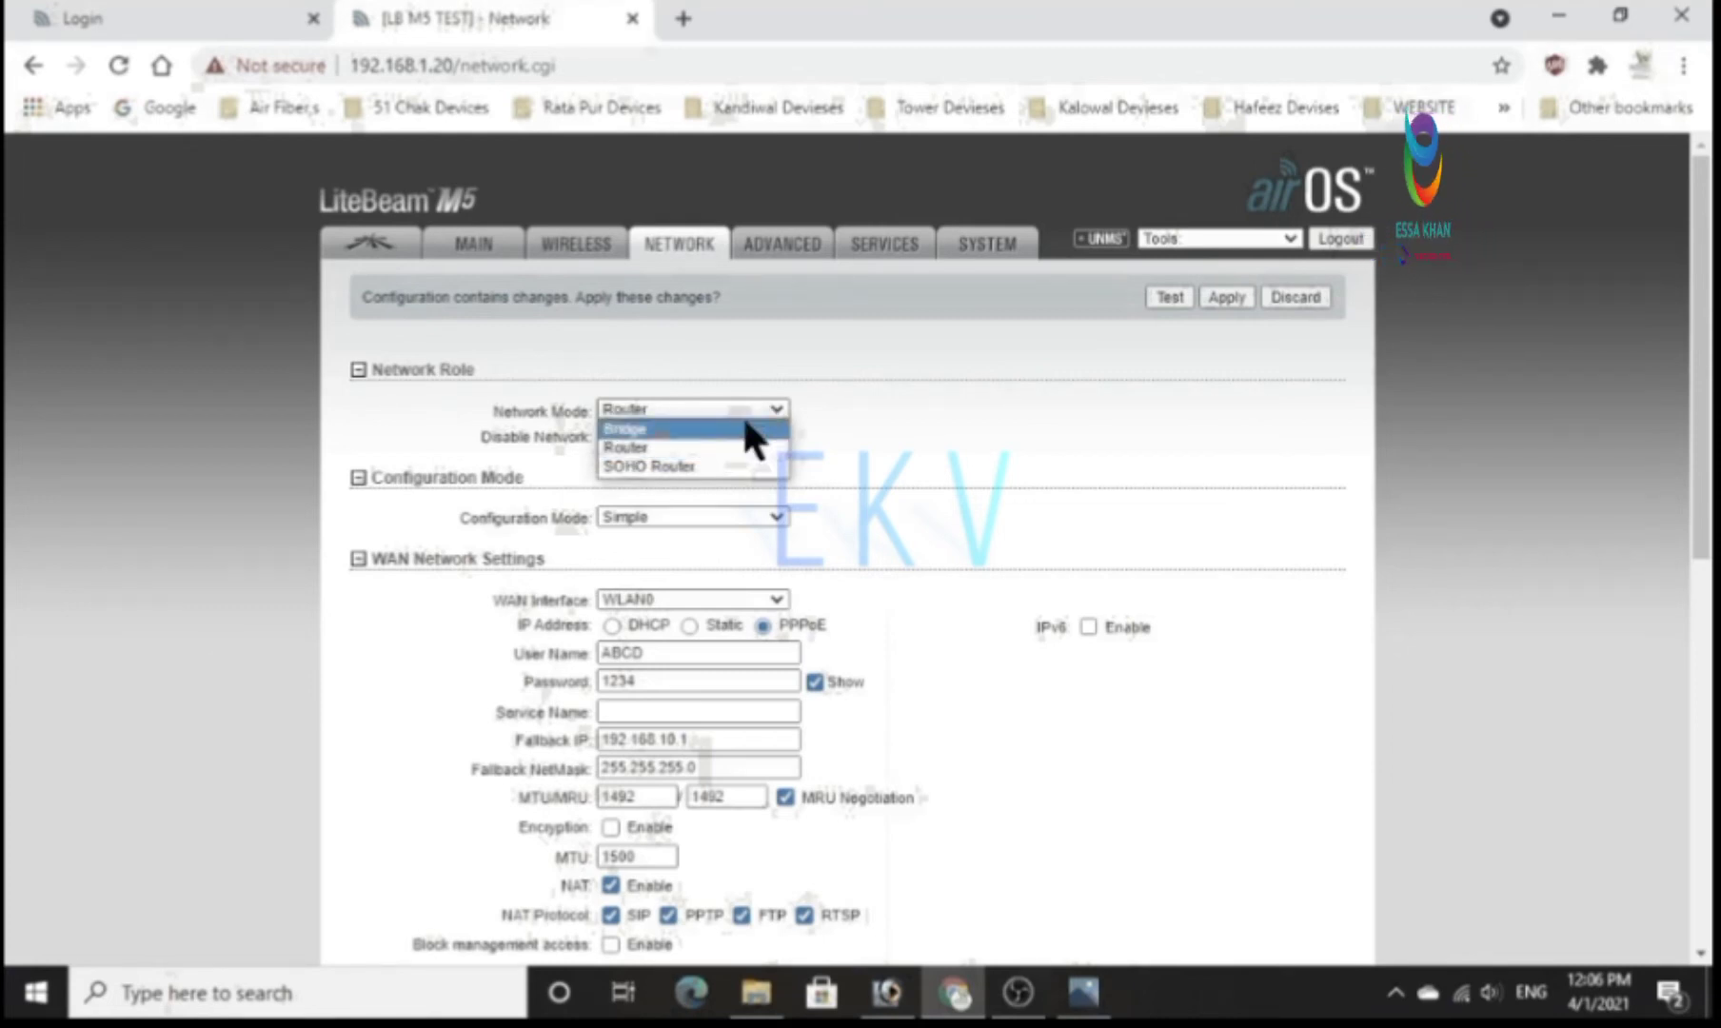
click(747, 428)
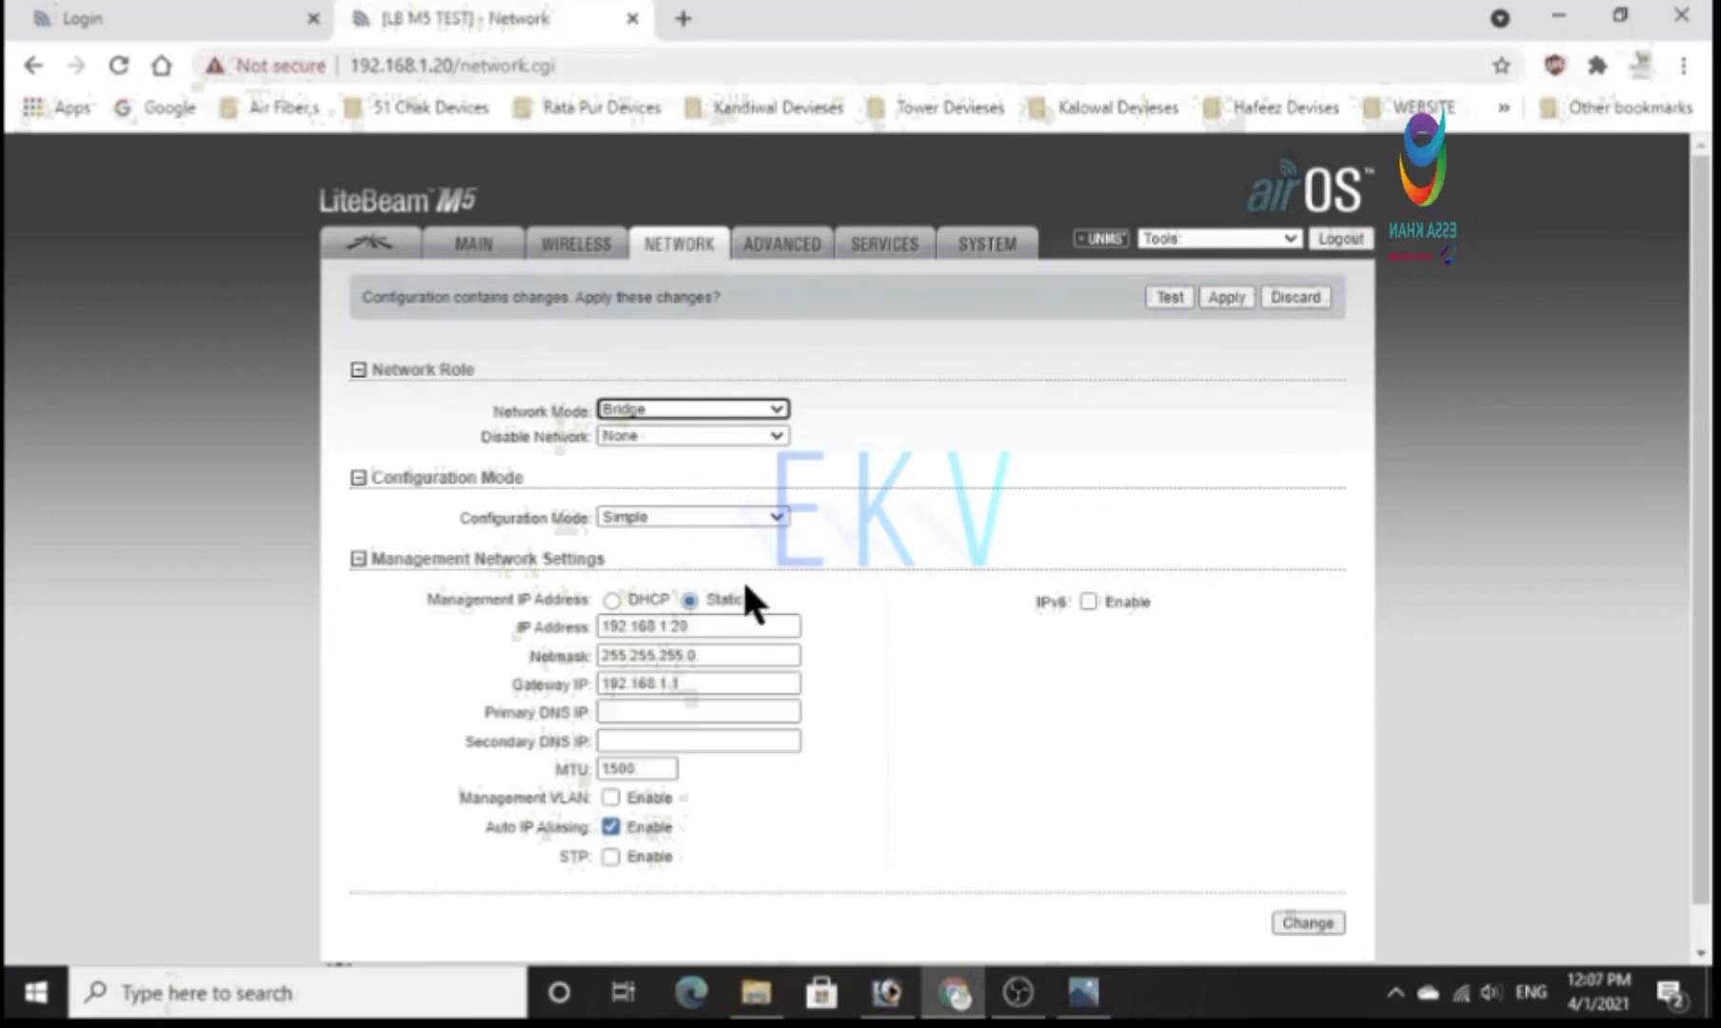
Set the static management IP address to 172.168.17.11.
double_click(716, 625)
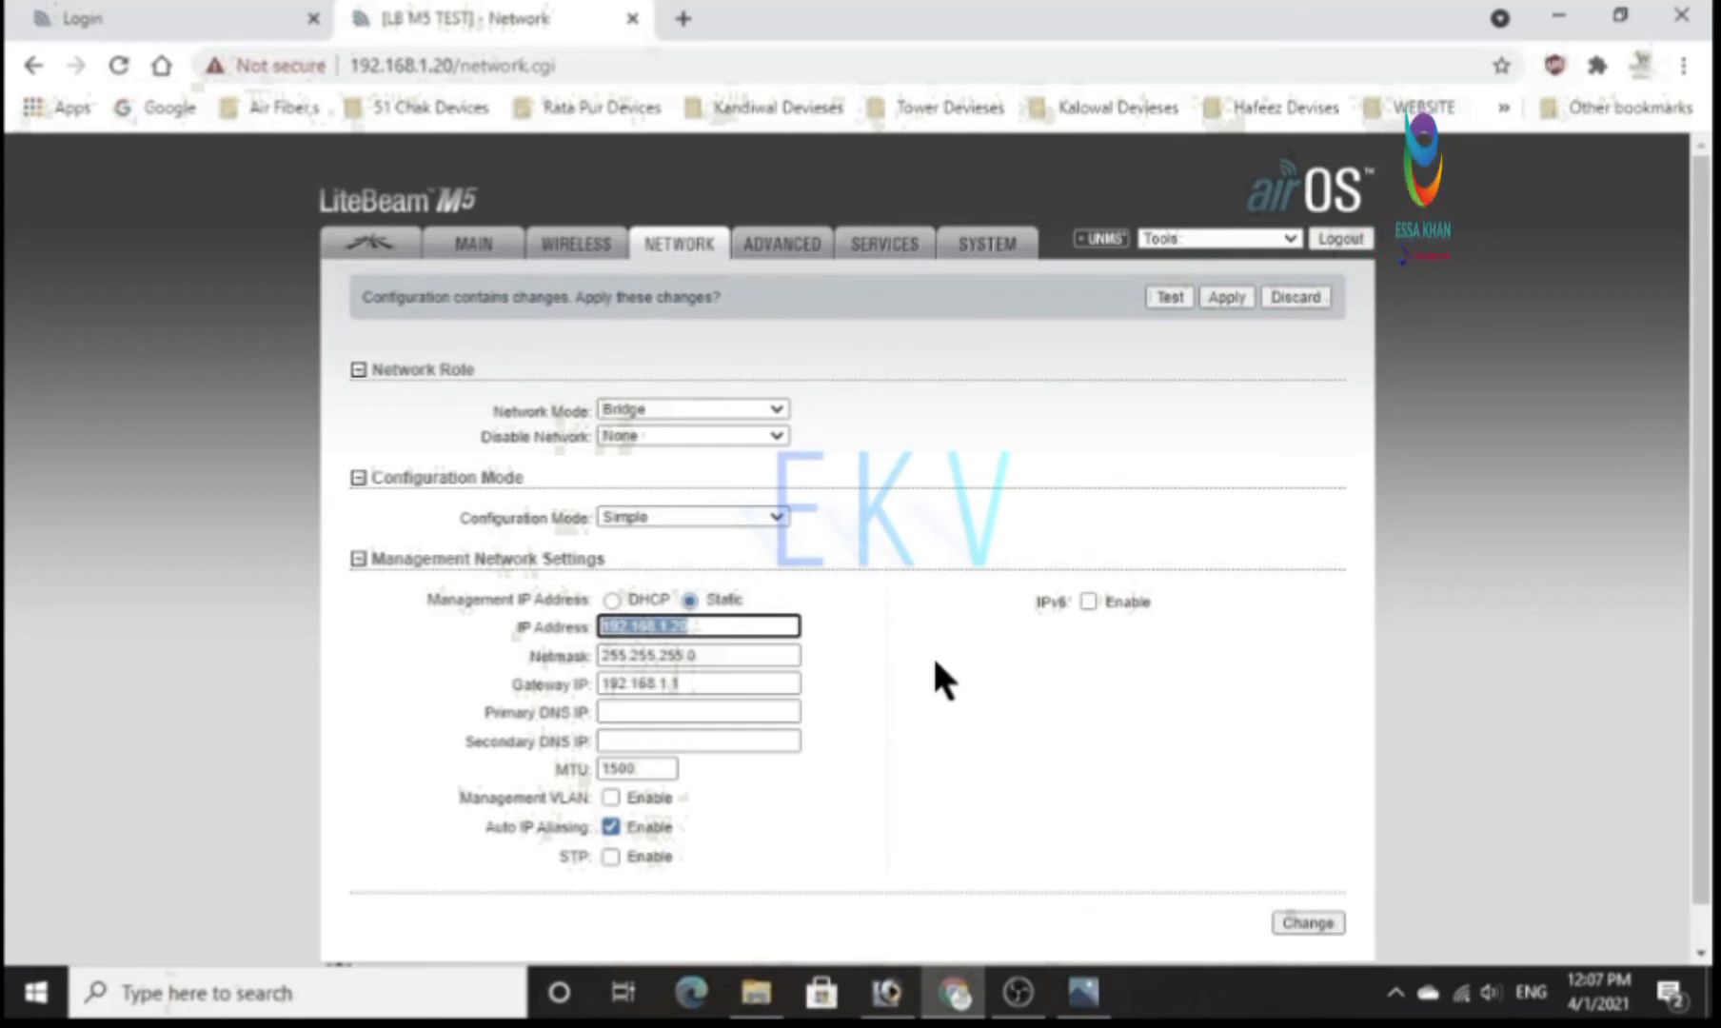
text(172)
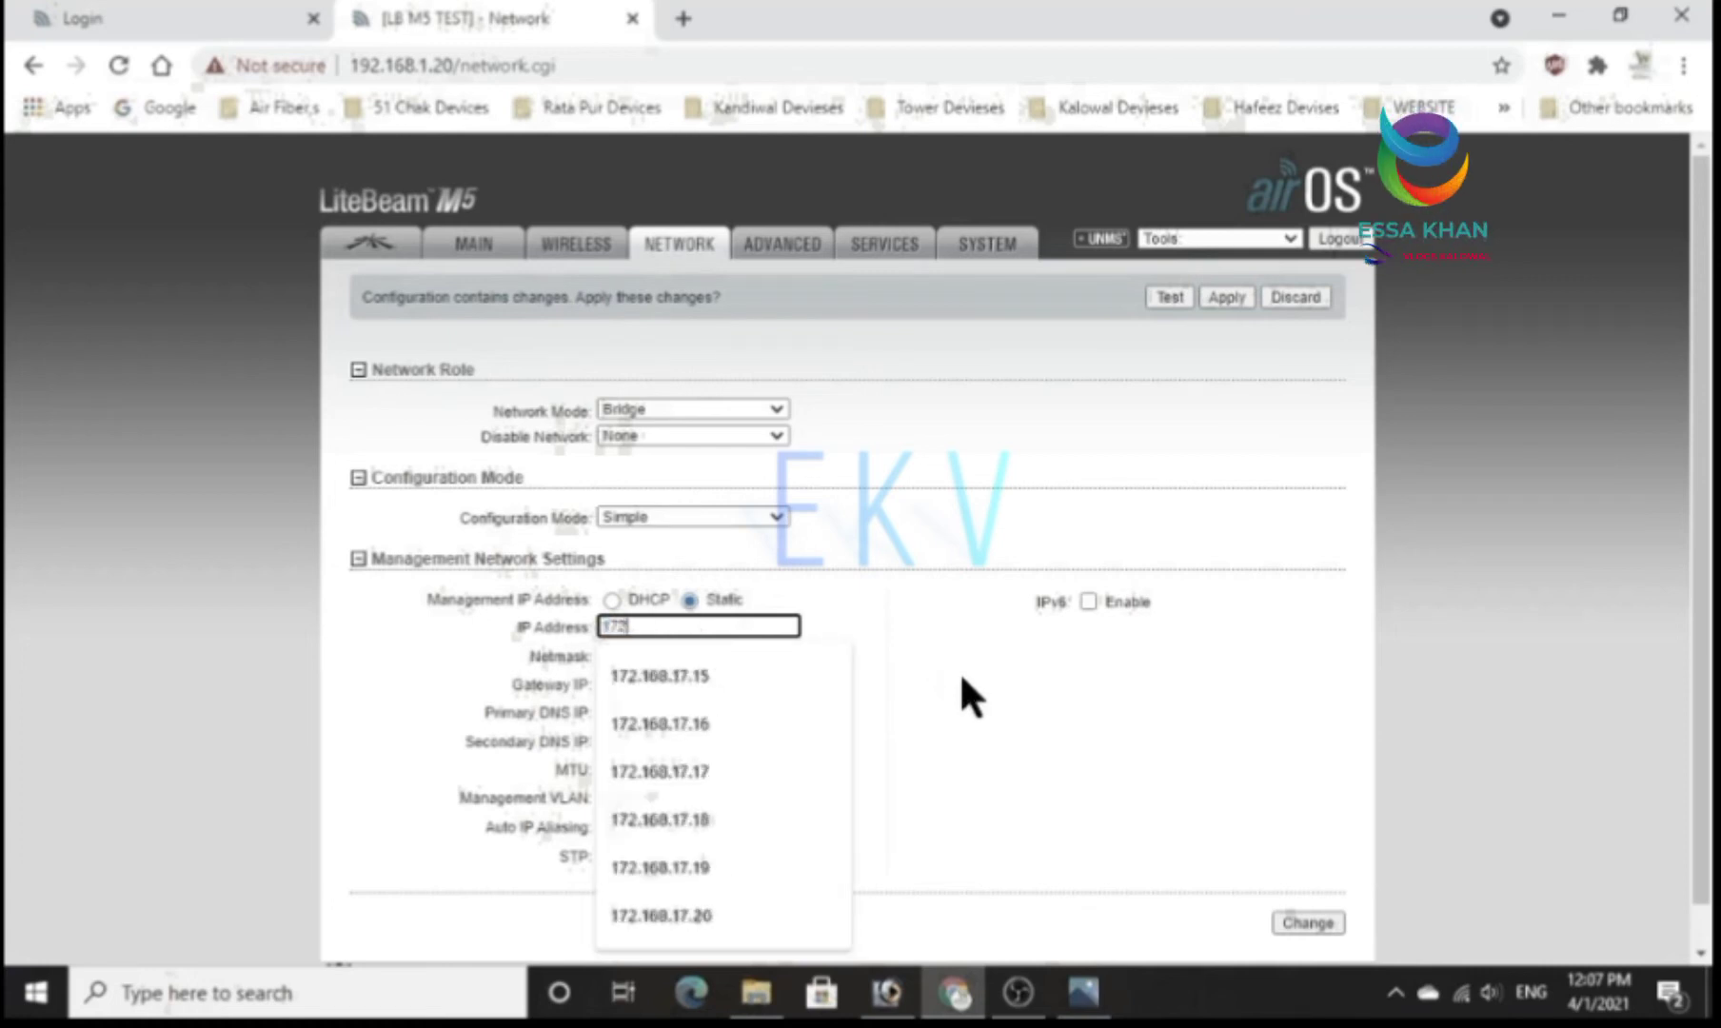
text(.168)
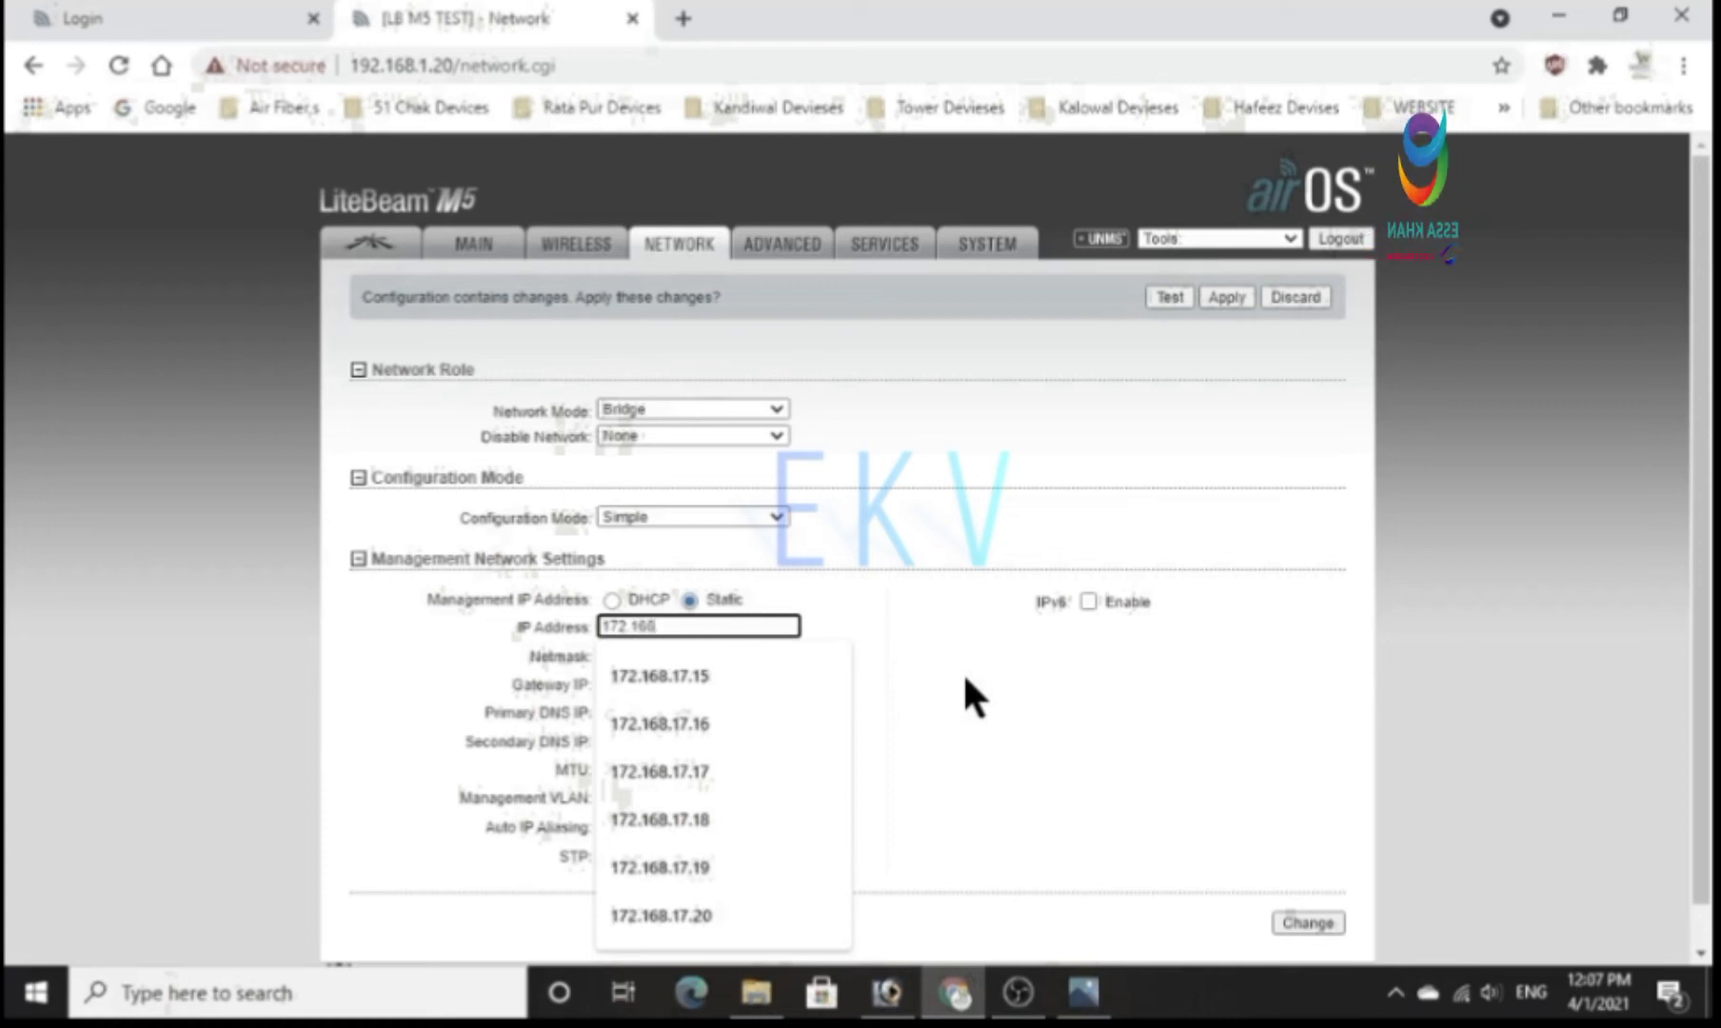
text(.17.1)
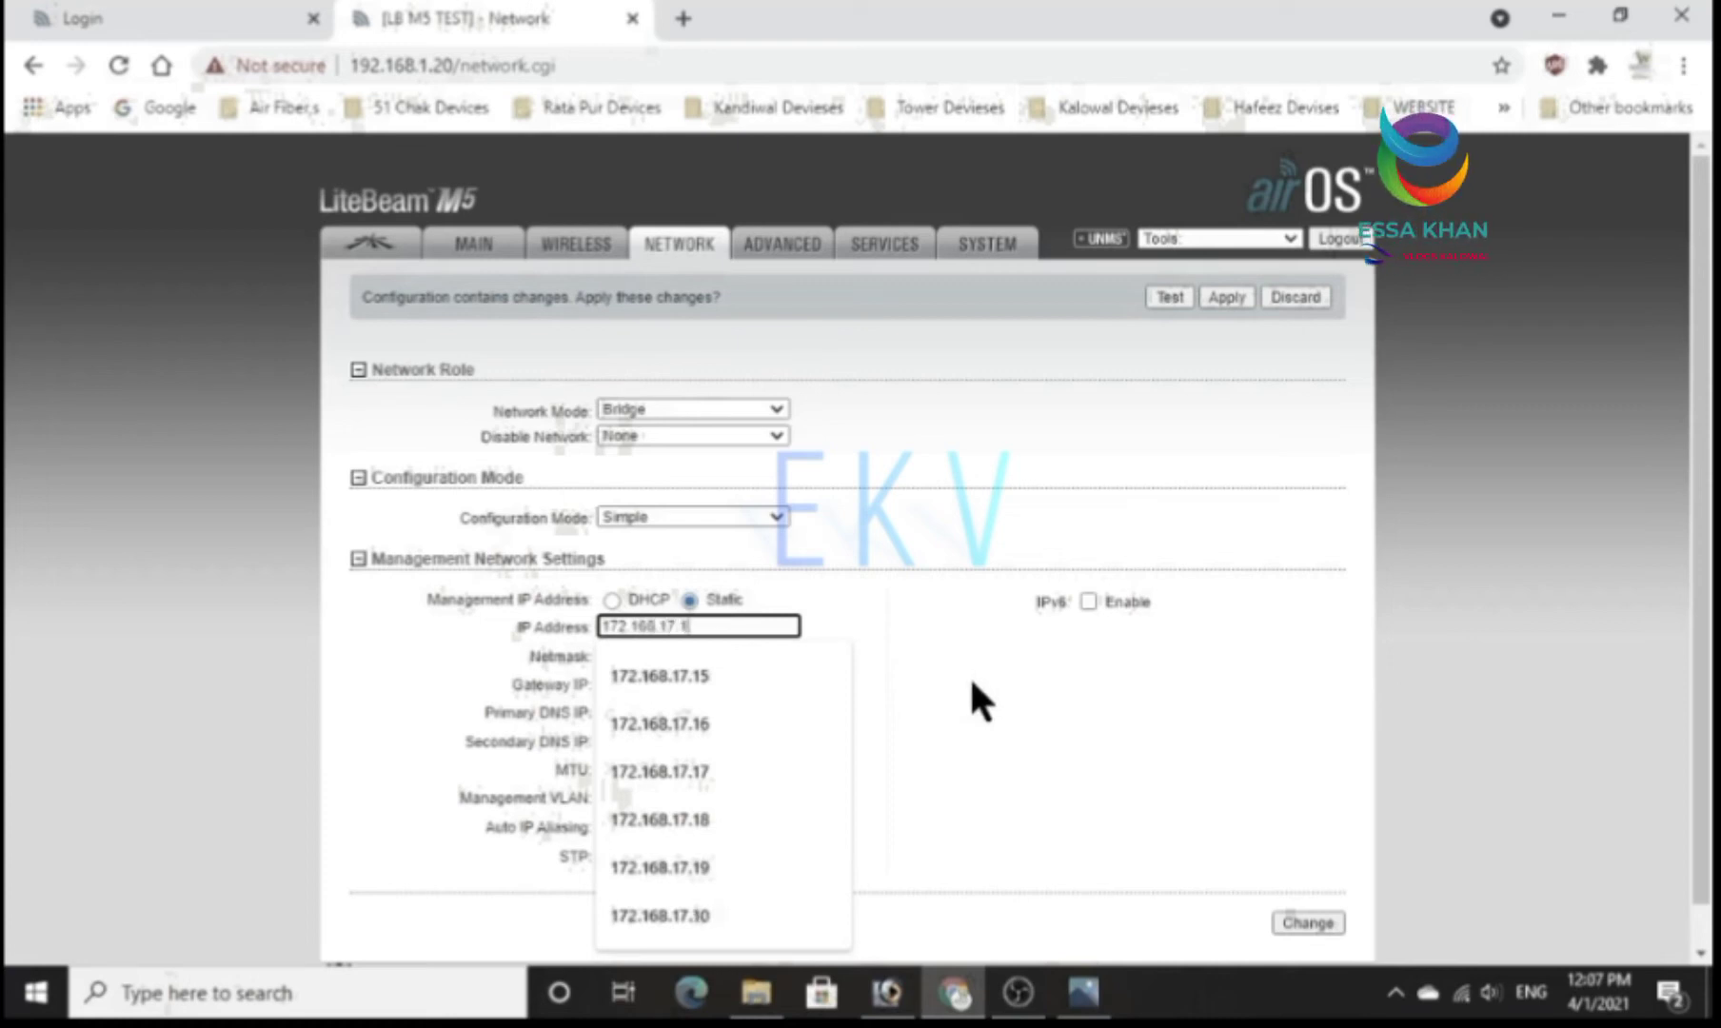
text(1)
Set the gateway IP of the management network to 172.168.17.1.
drag(741, 684, 651, 692)
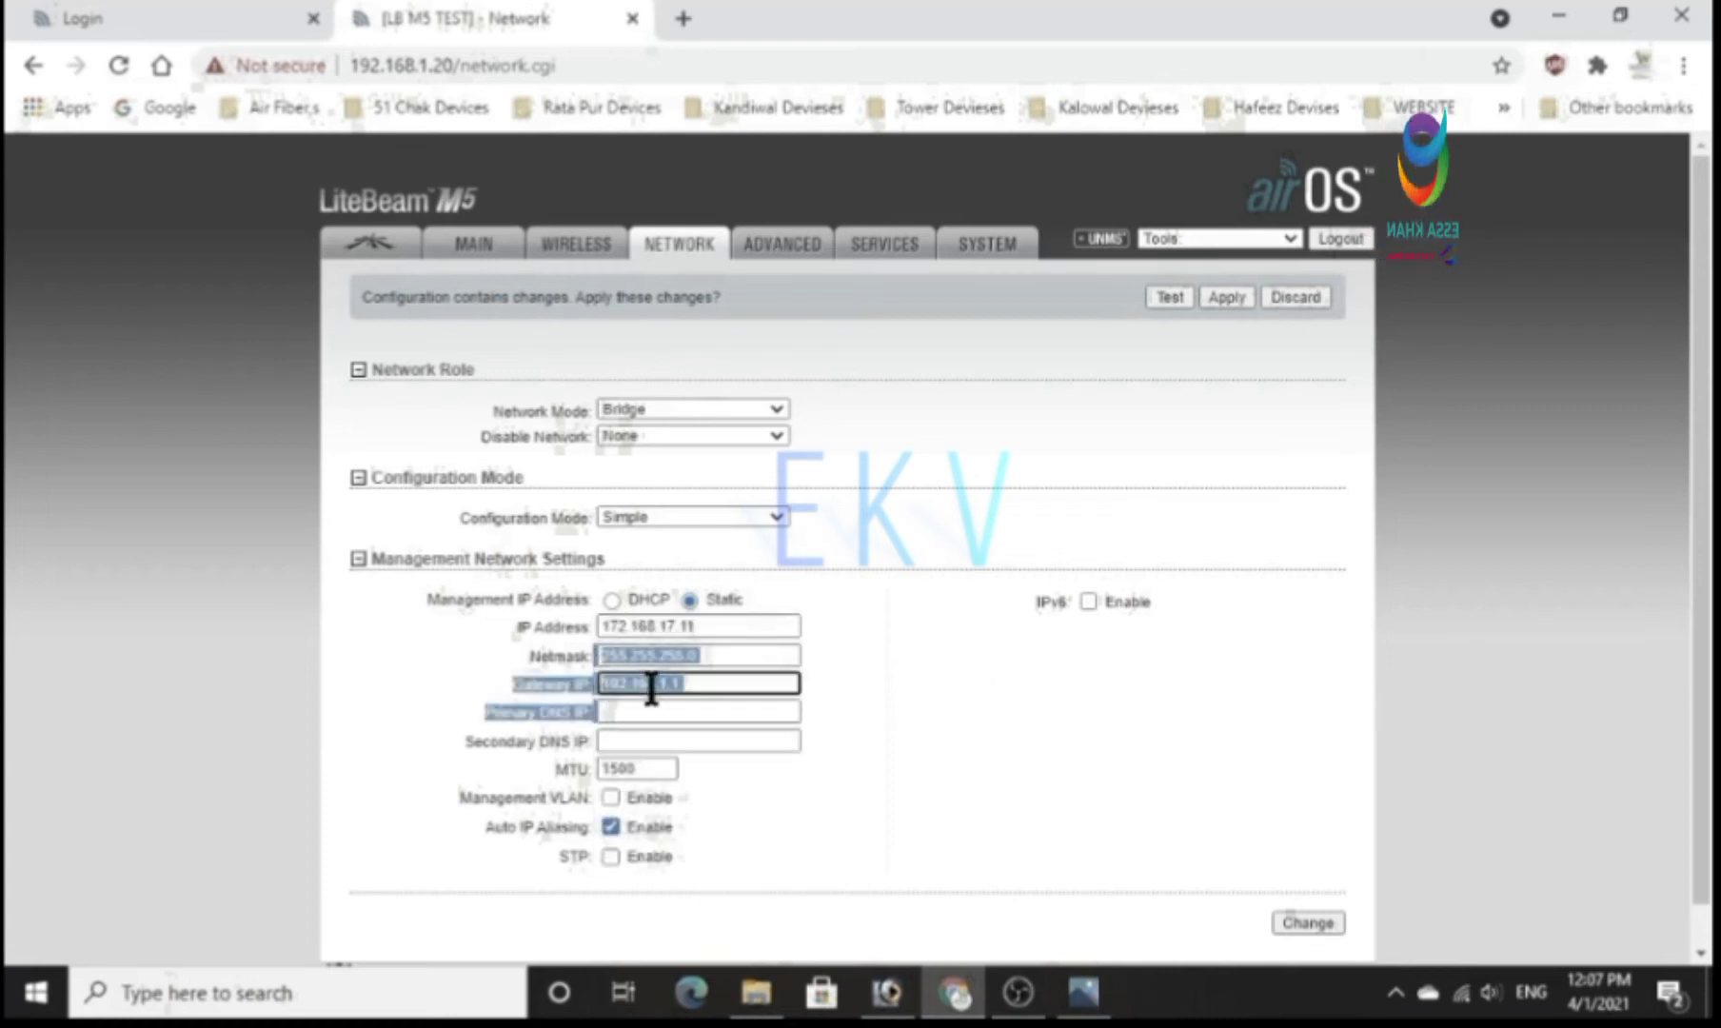
text(172.168.17.1)
click(691, 731)
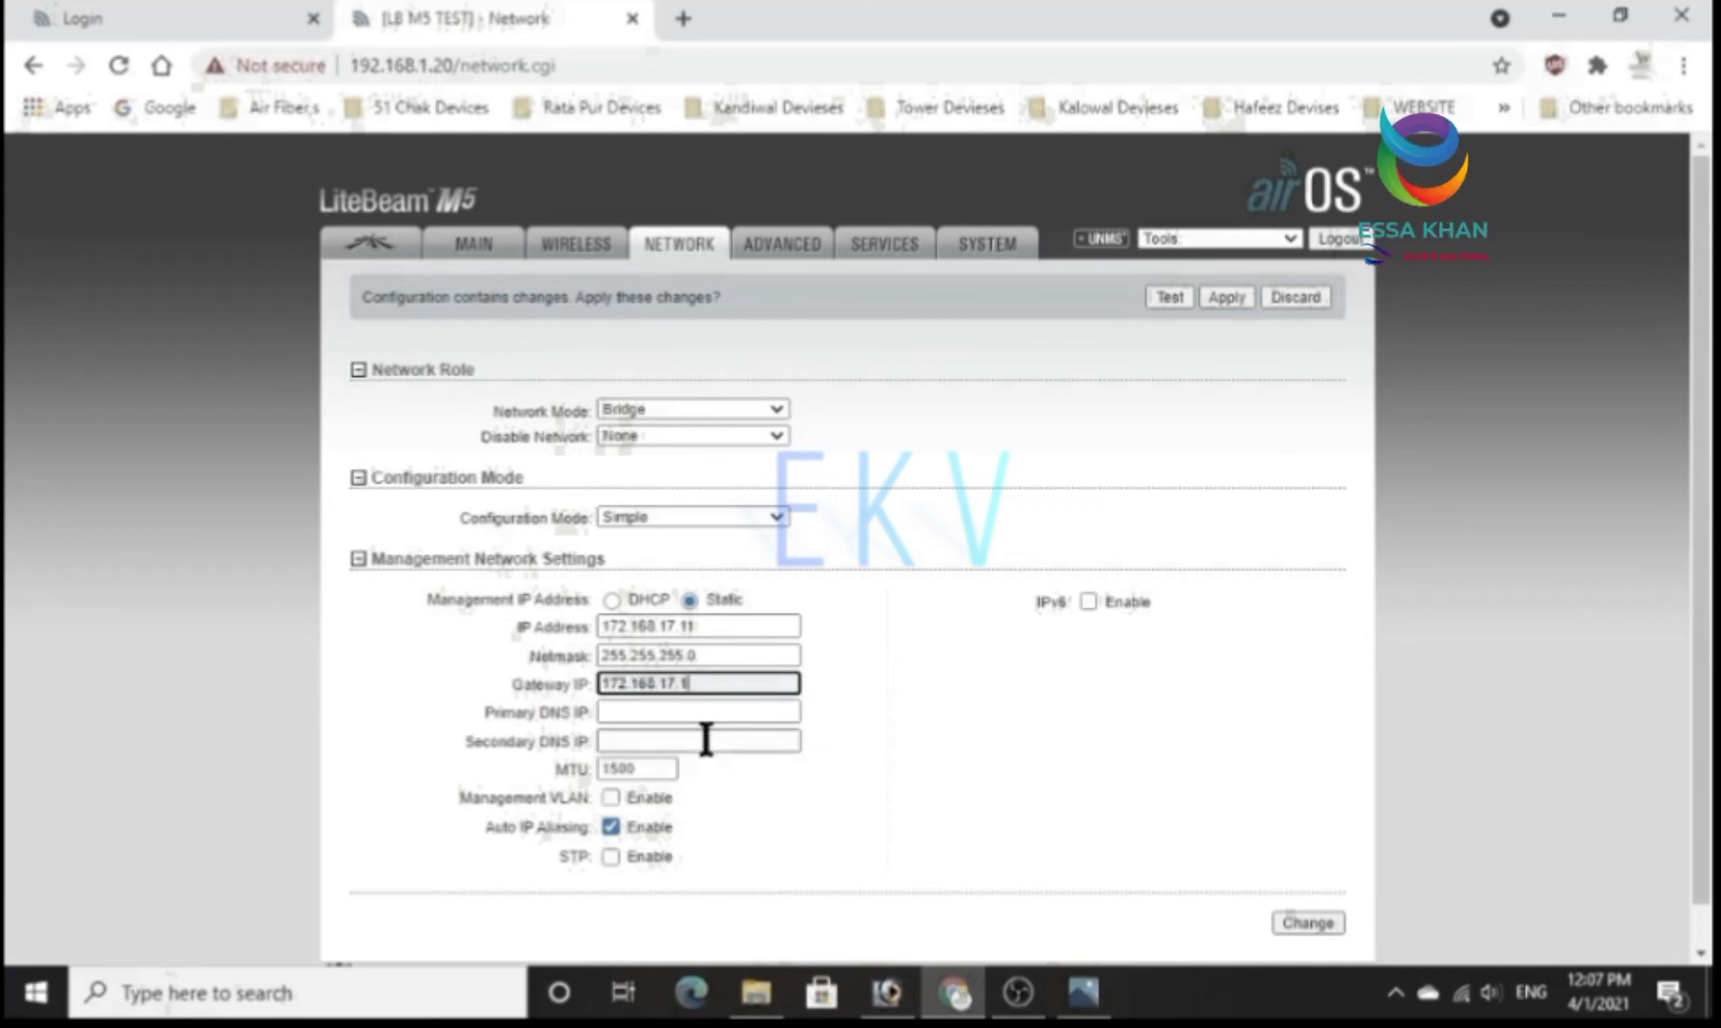
Disable Auto IP Aliasing and save the changes to the network settings.
click(610, 825)
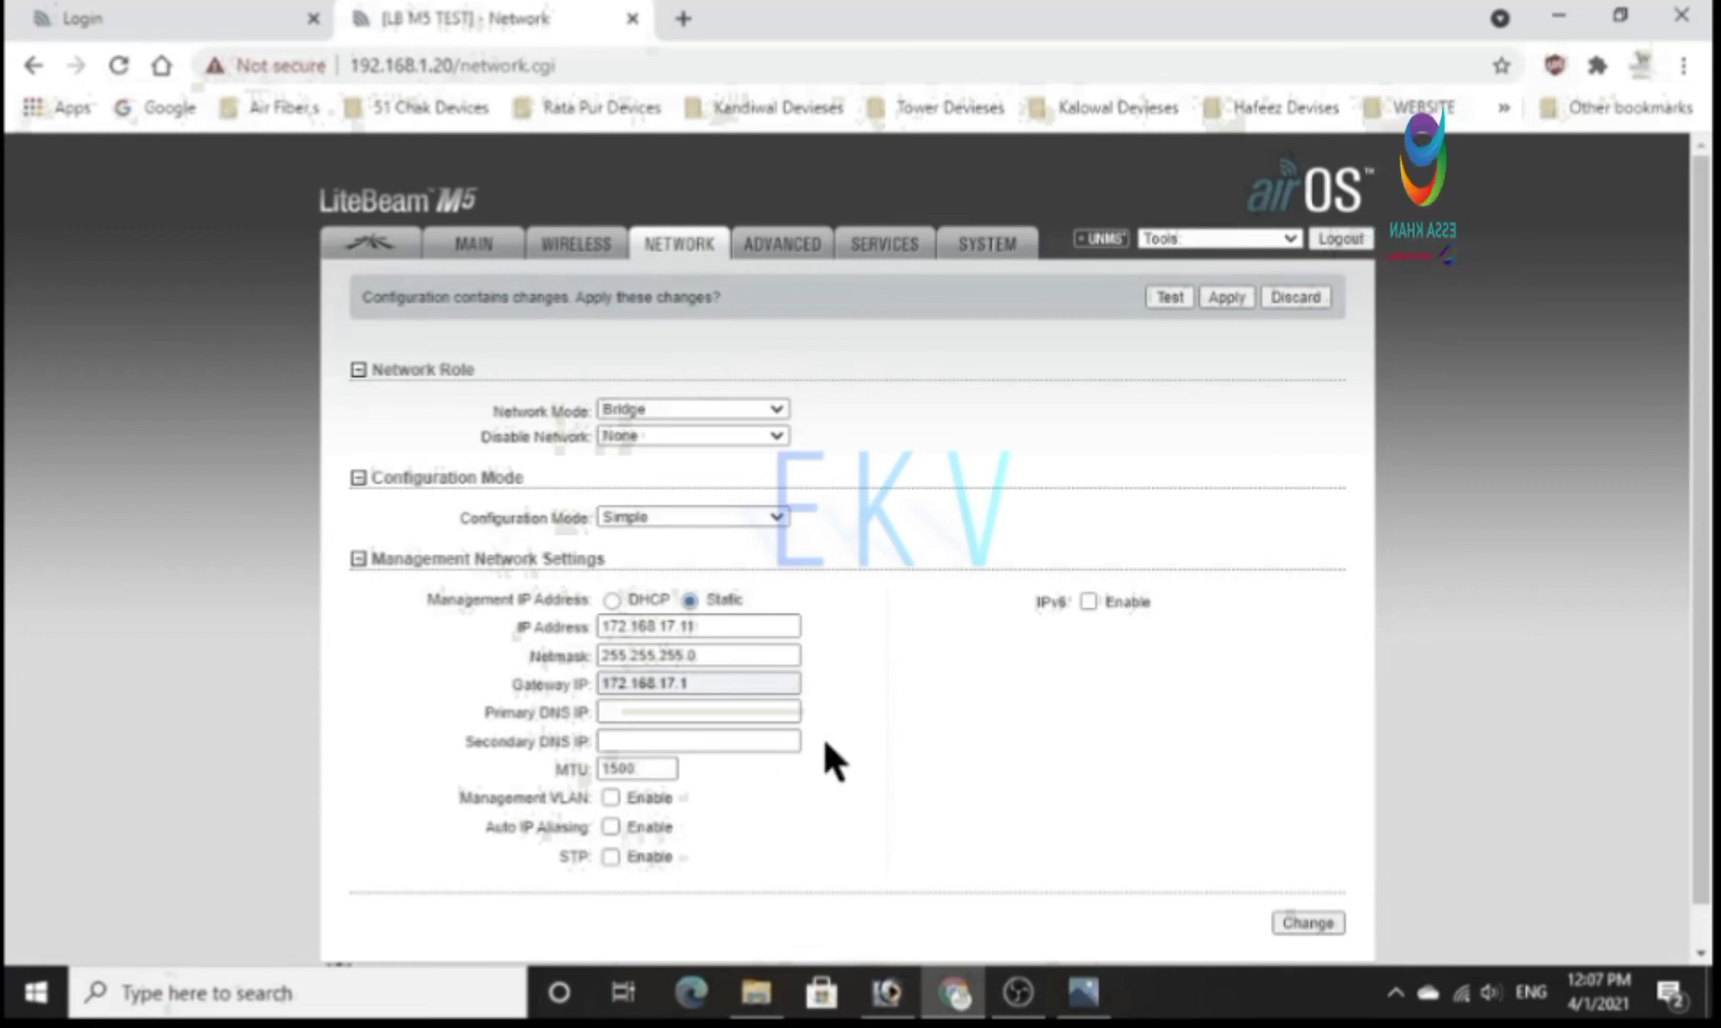
scroll(1011, 795, down, 1)
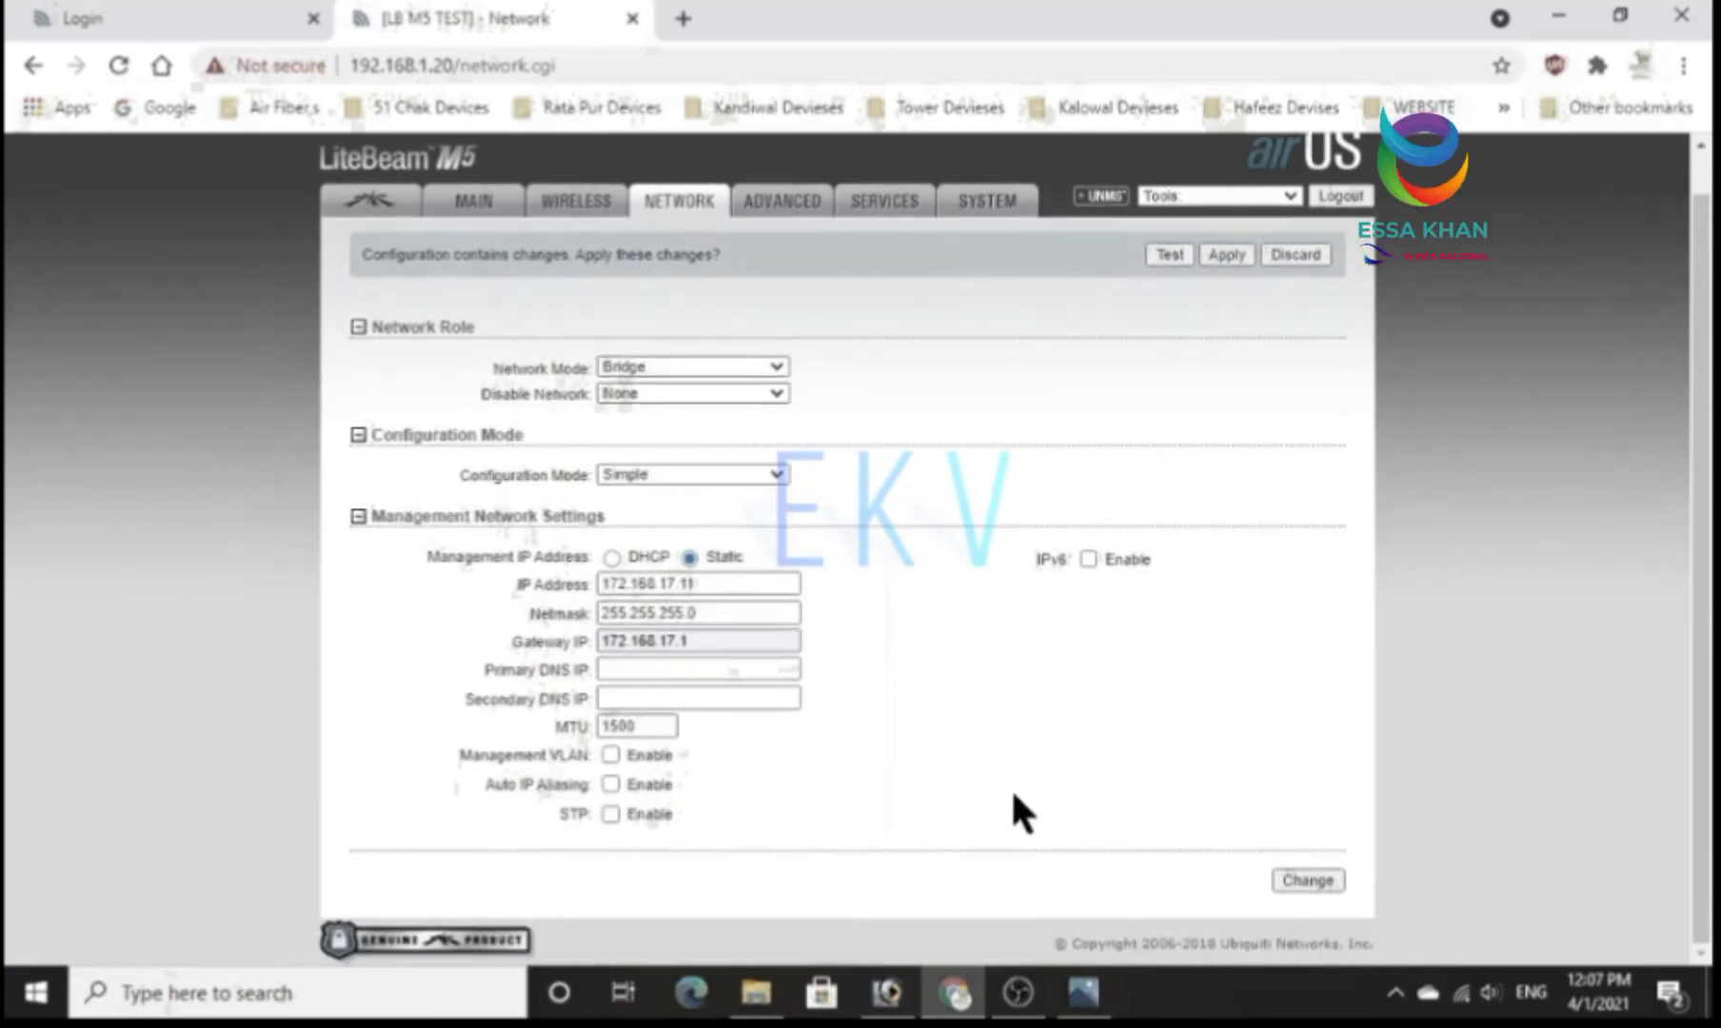
click(1293, 882)
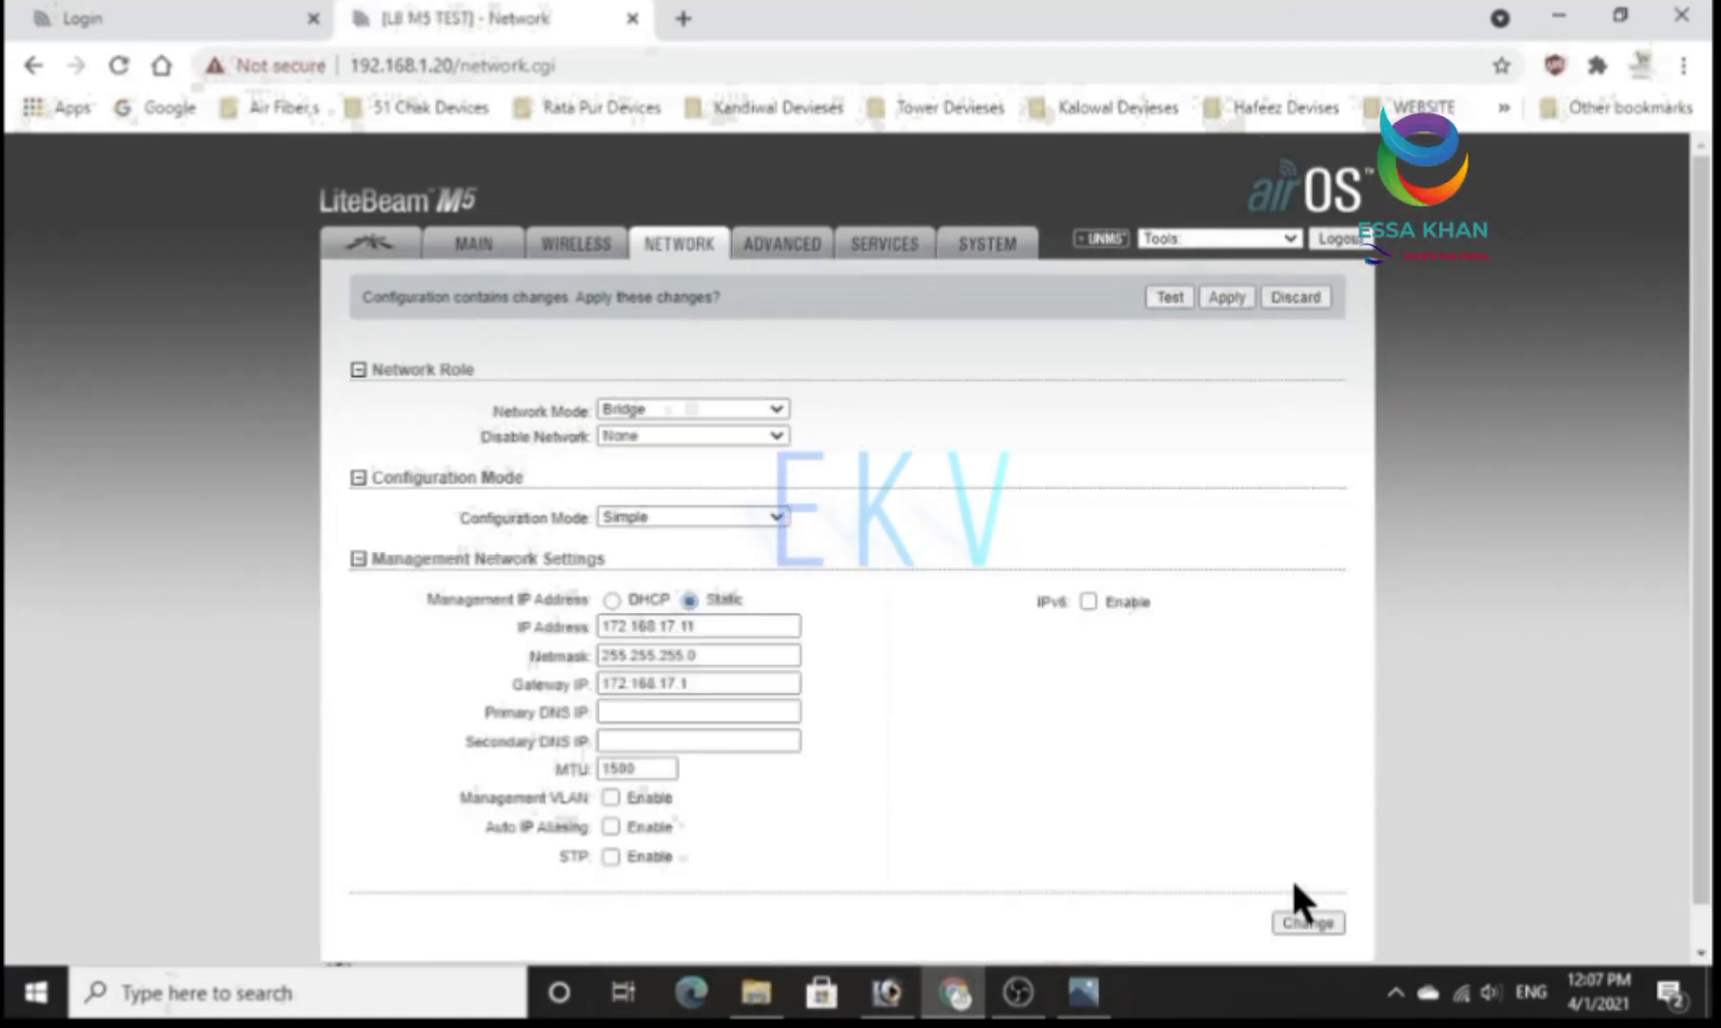
In the basic wireless settings, choose Station as the wireless mode and enable WDS (Transparent Bridge Mode).
click(614, 255)
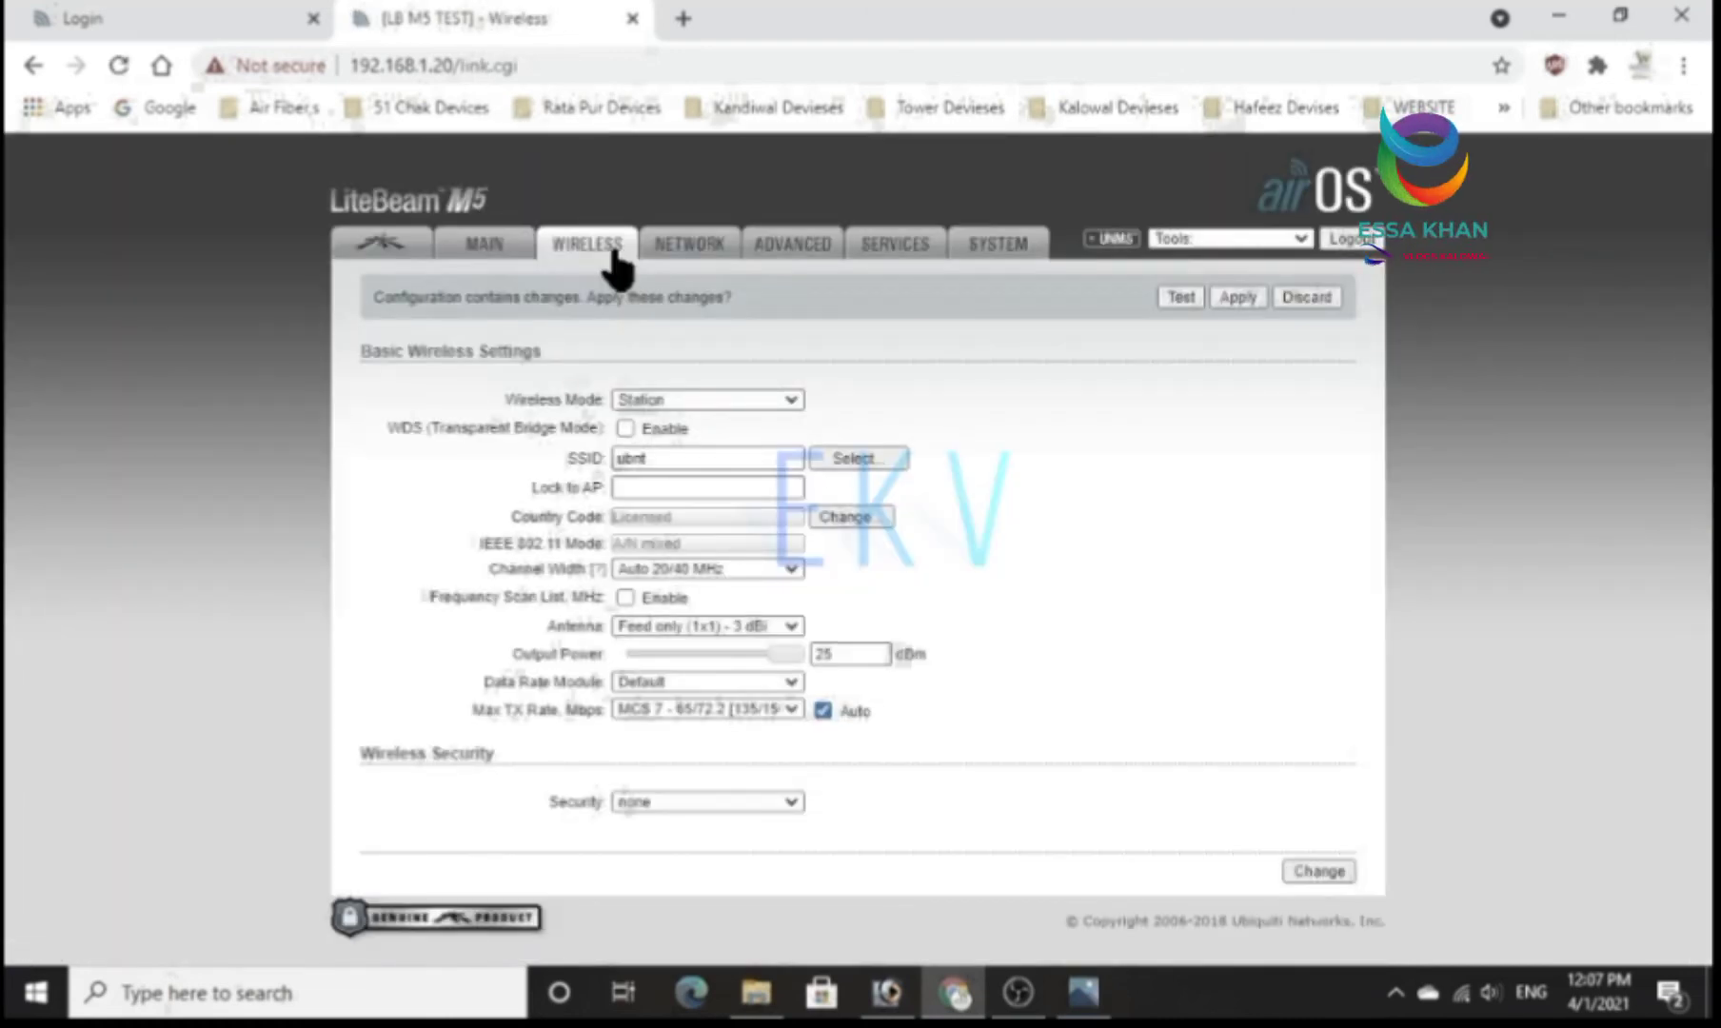
click(771, 405)
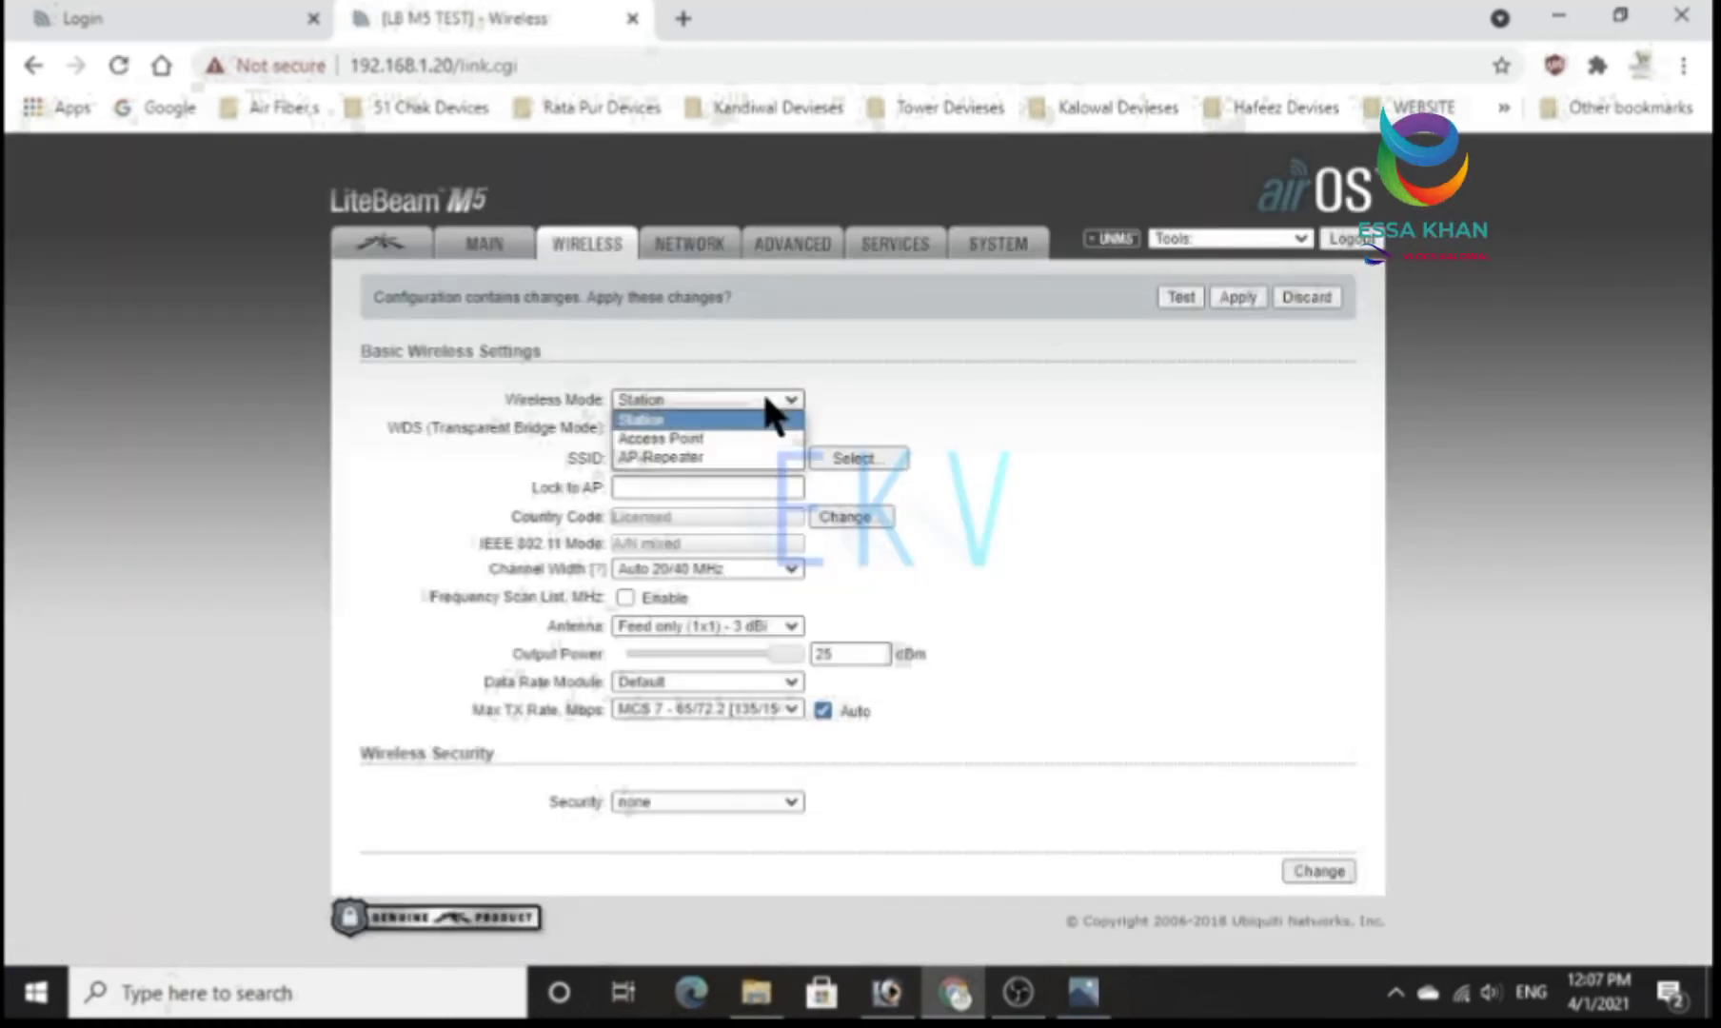
click(702, 420)
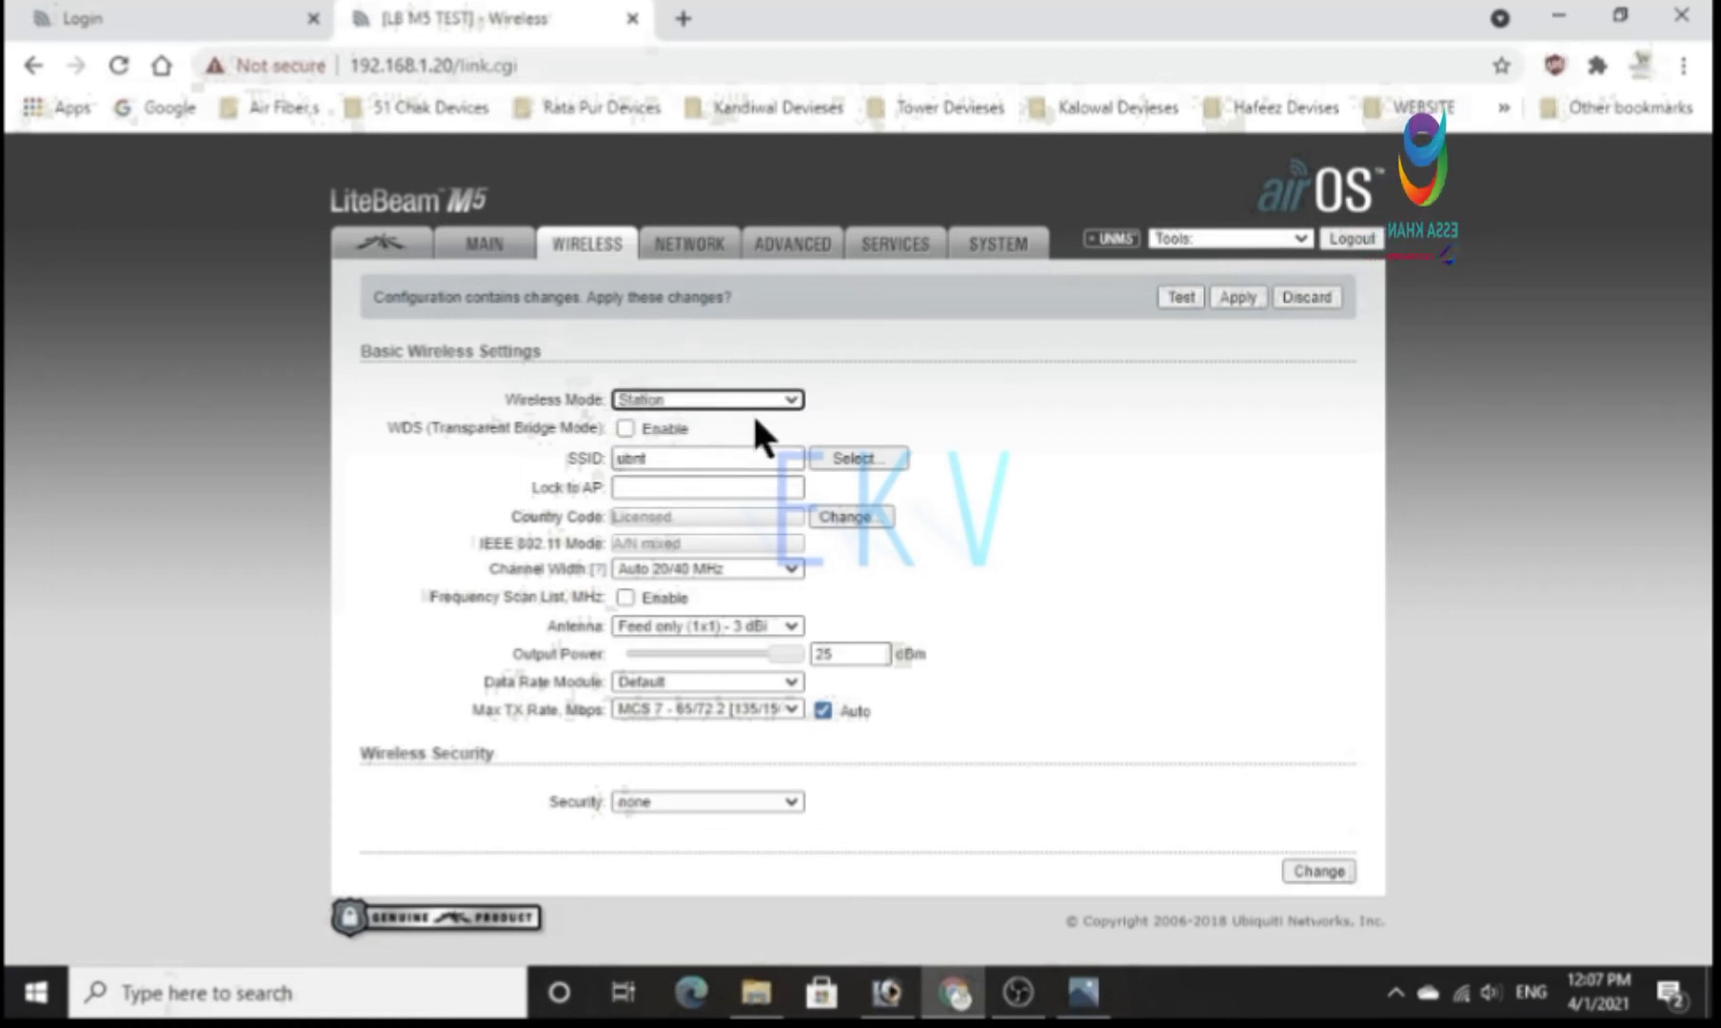
click(625, 428)
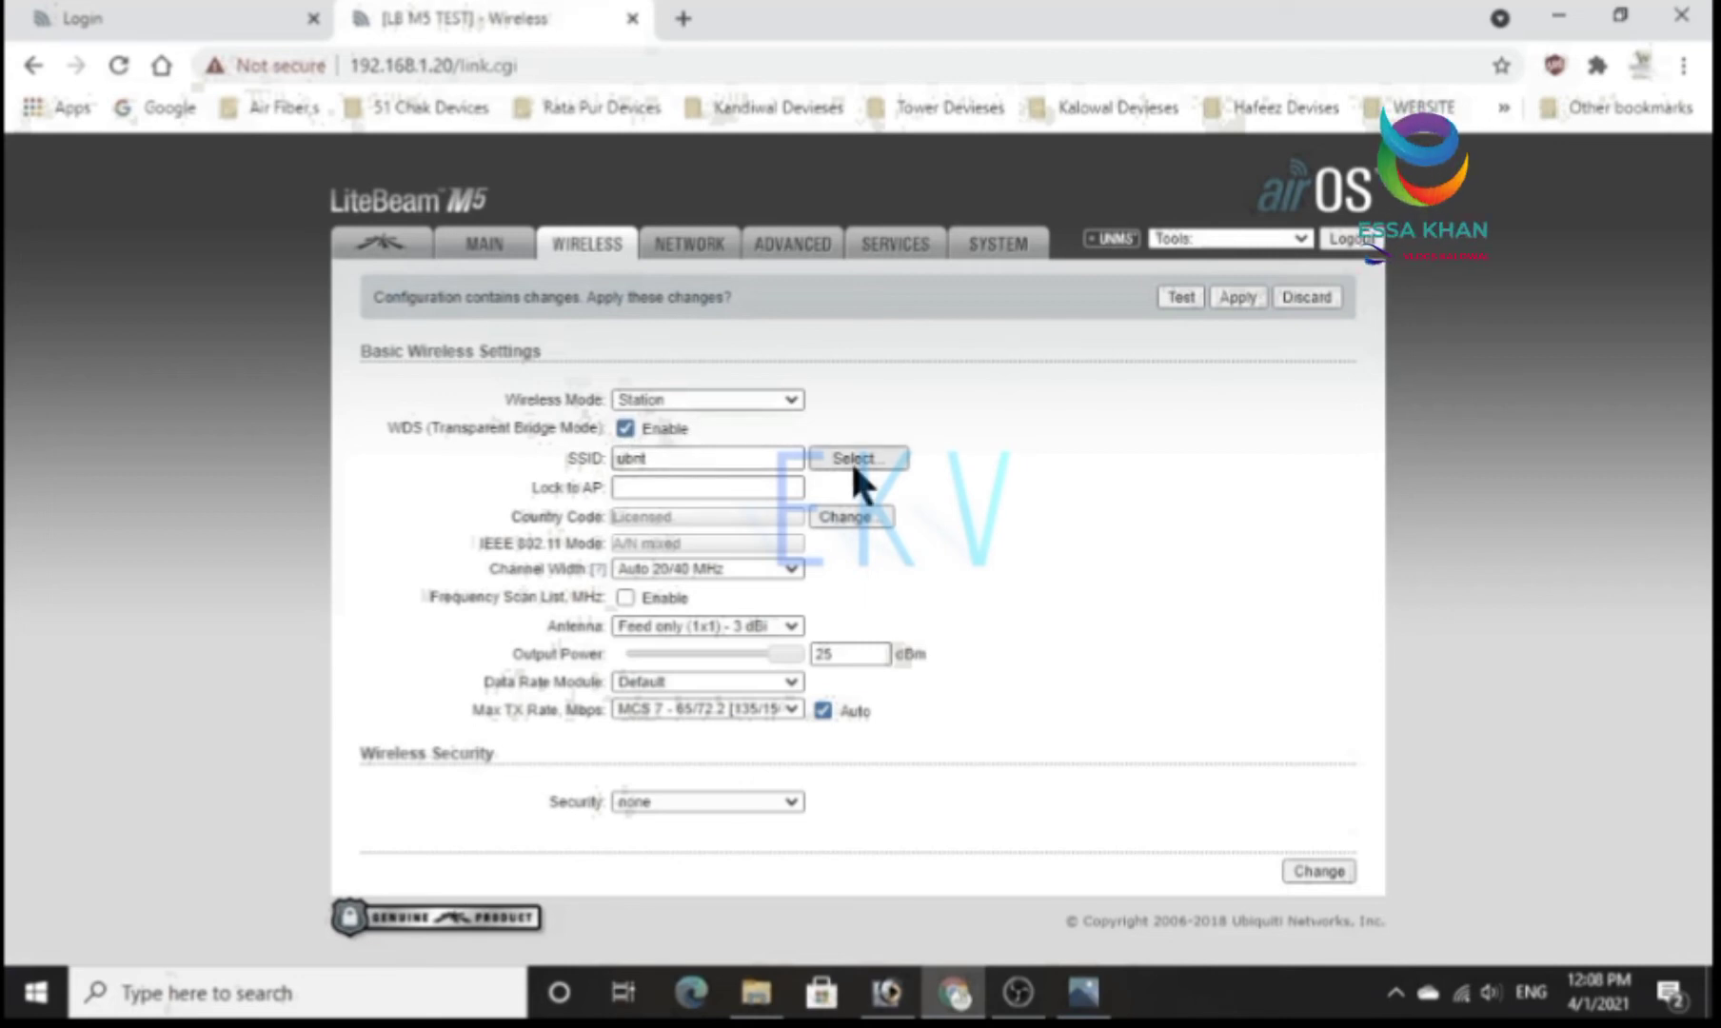
Select the pakistan SSID through a site survey and set the antenna to 11x14 (1x1) - 23 dBi.
double_click(783, 459)
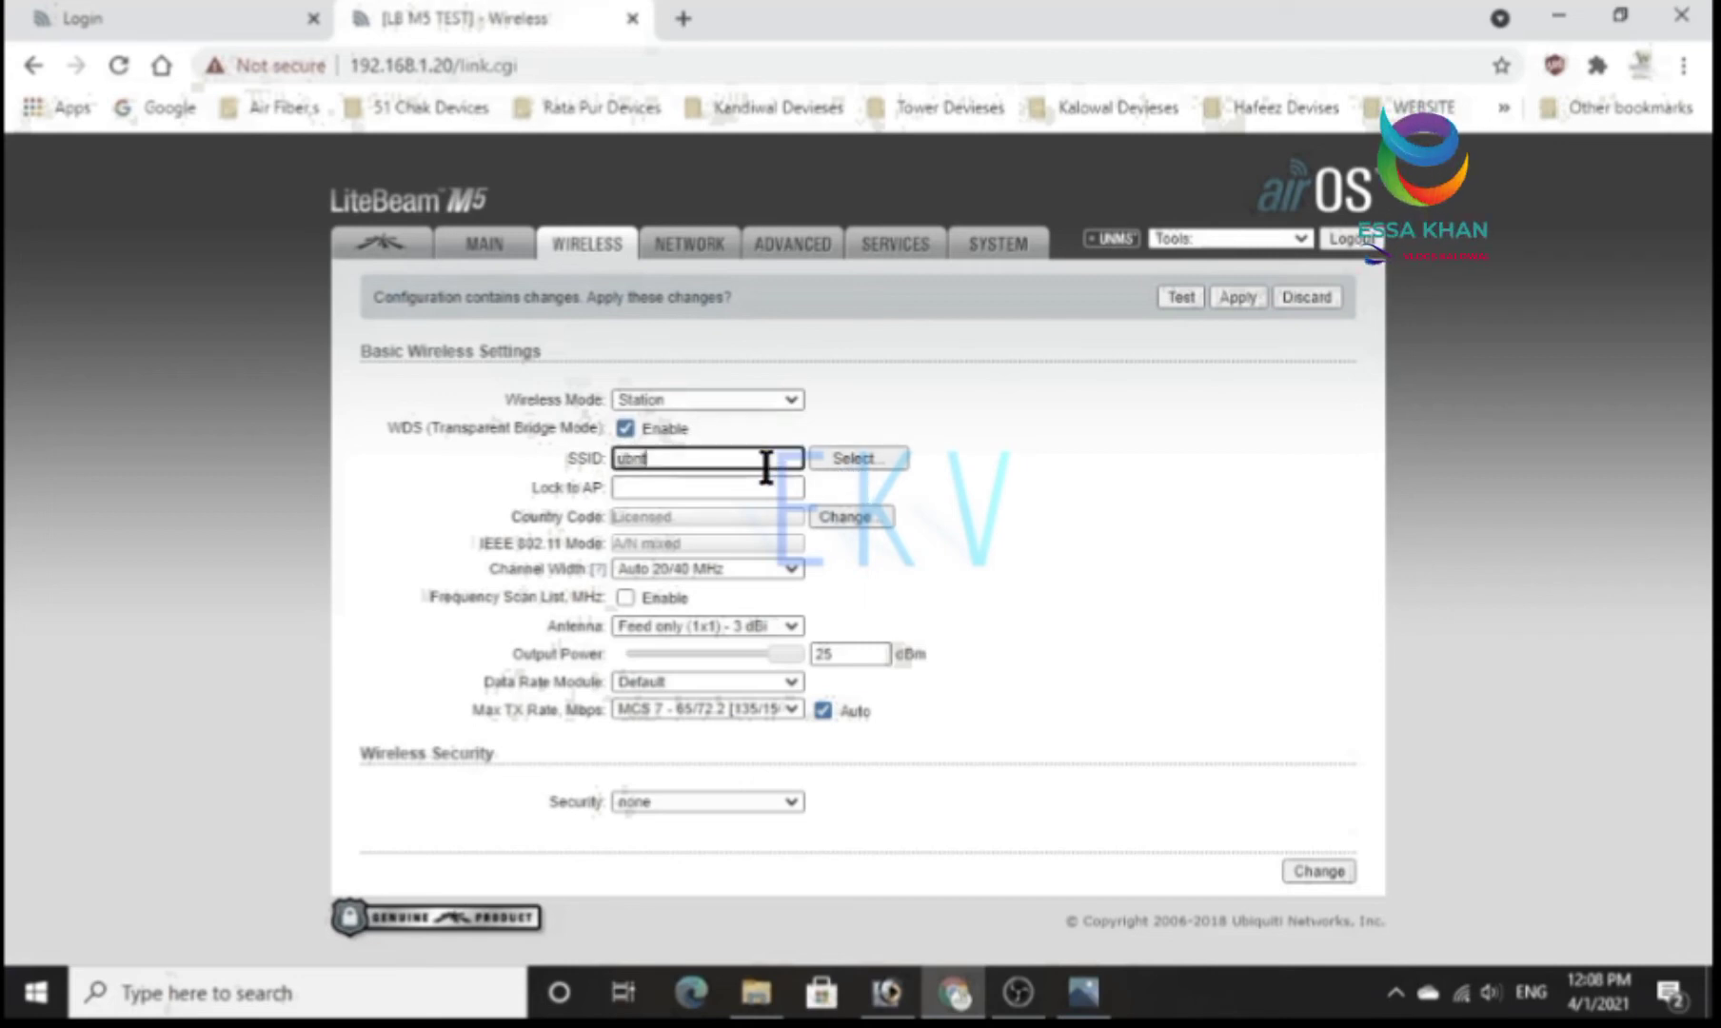
click(817, 455)
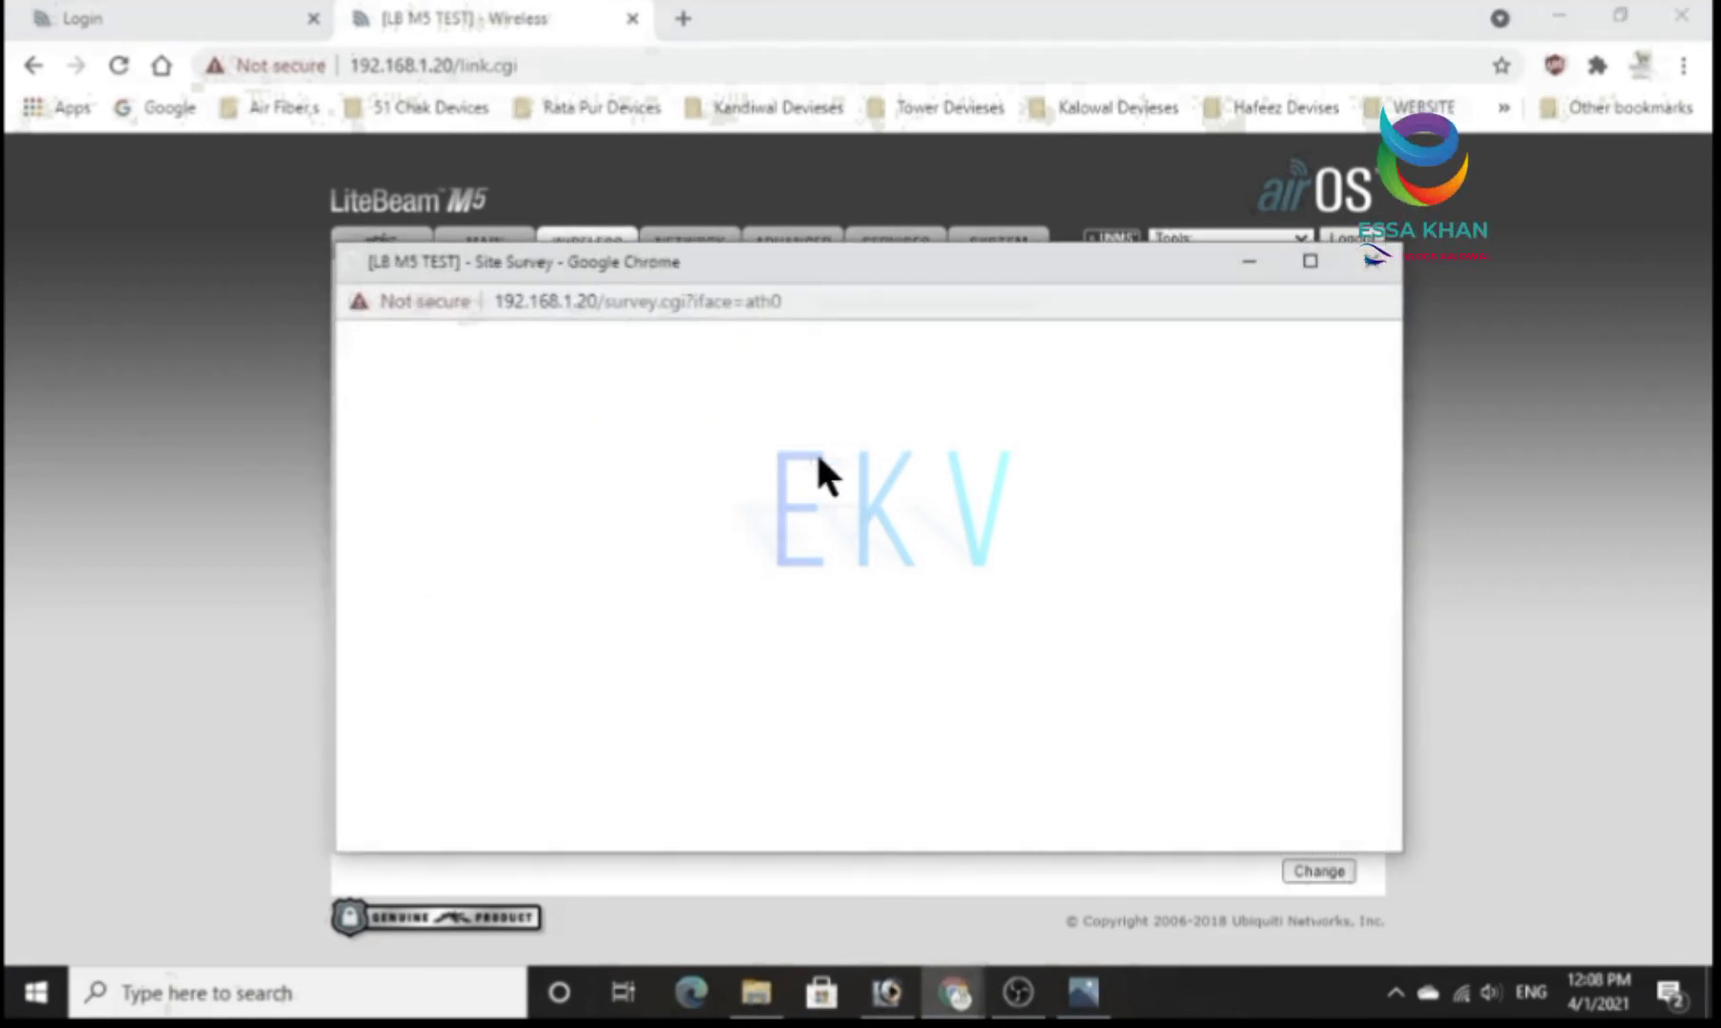
double_click(603, 745)
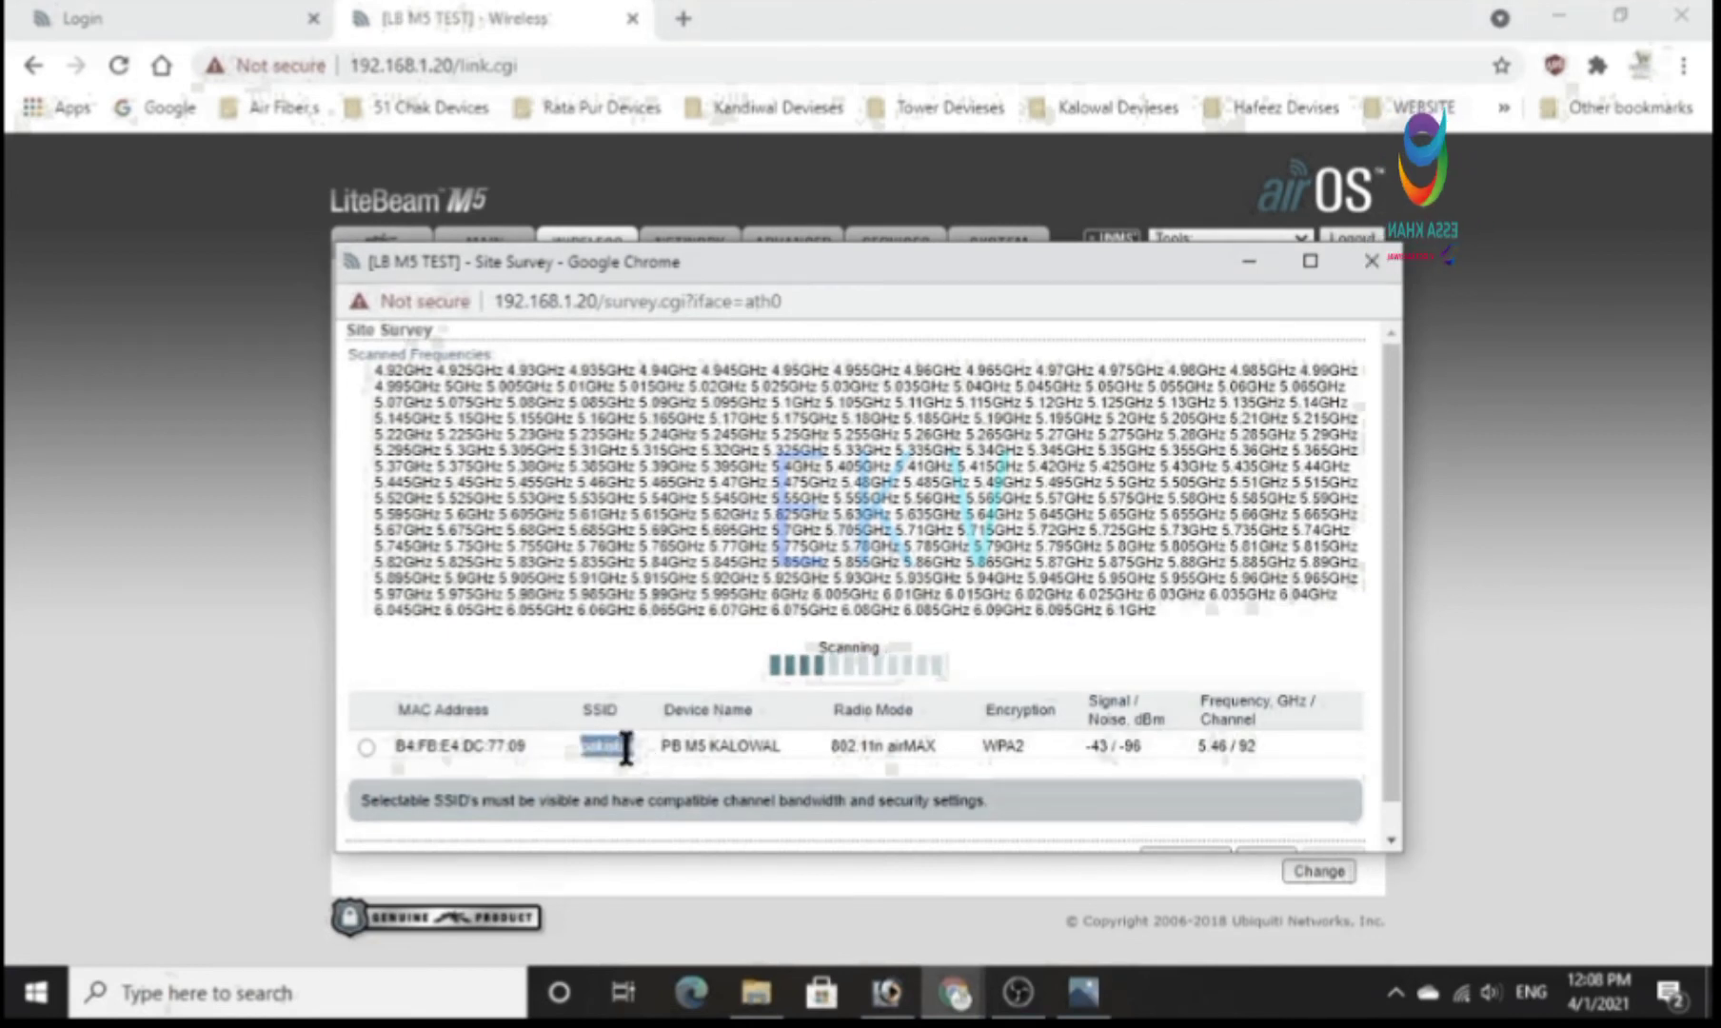
click(376, 694)
click(1254, 808)
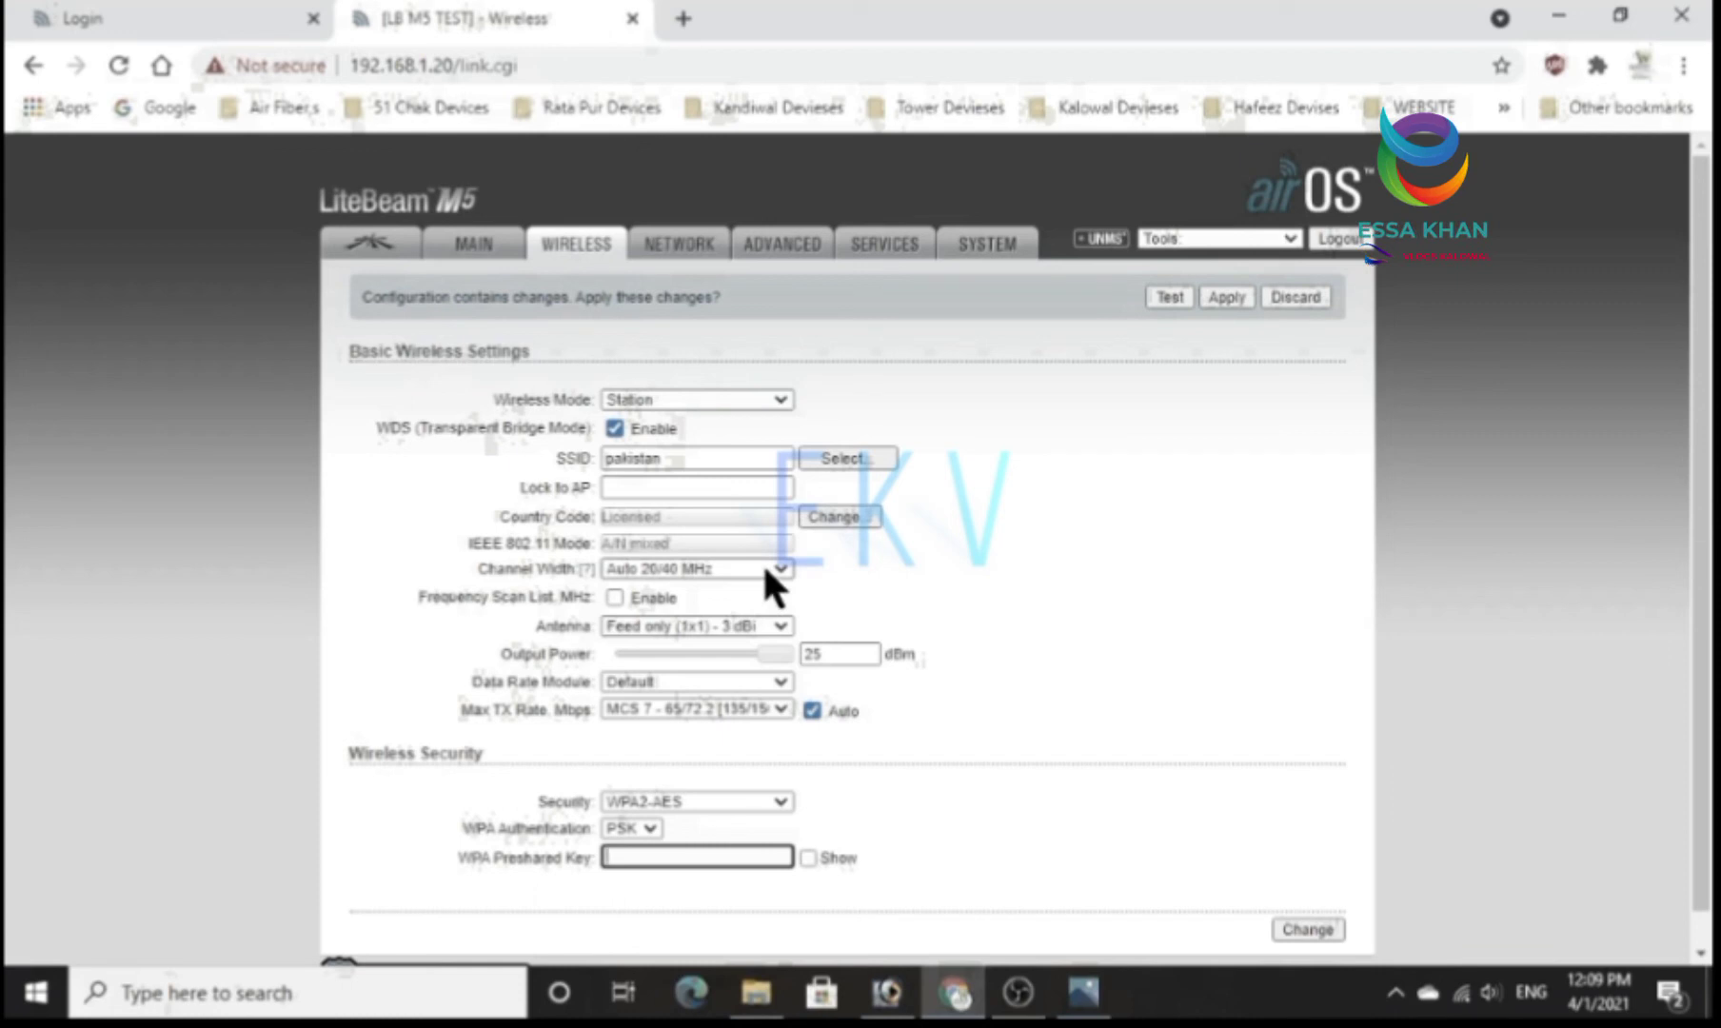
click(769, 624)
click(752, 664)
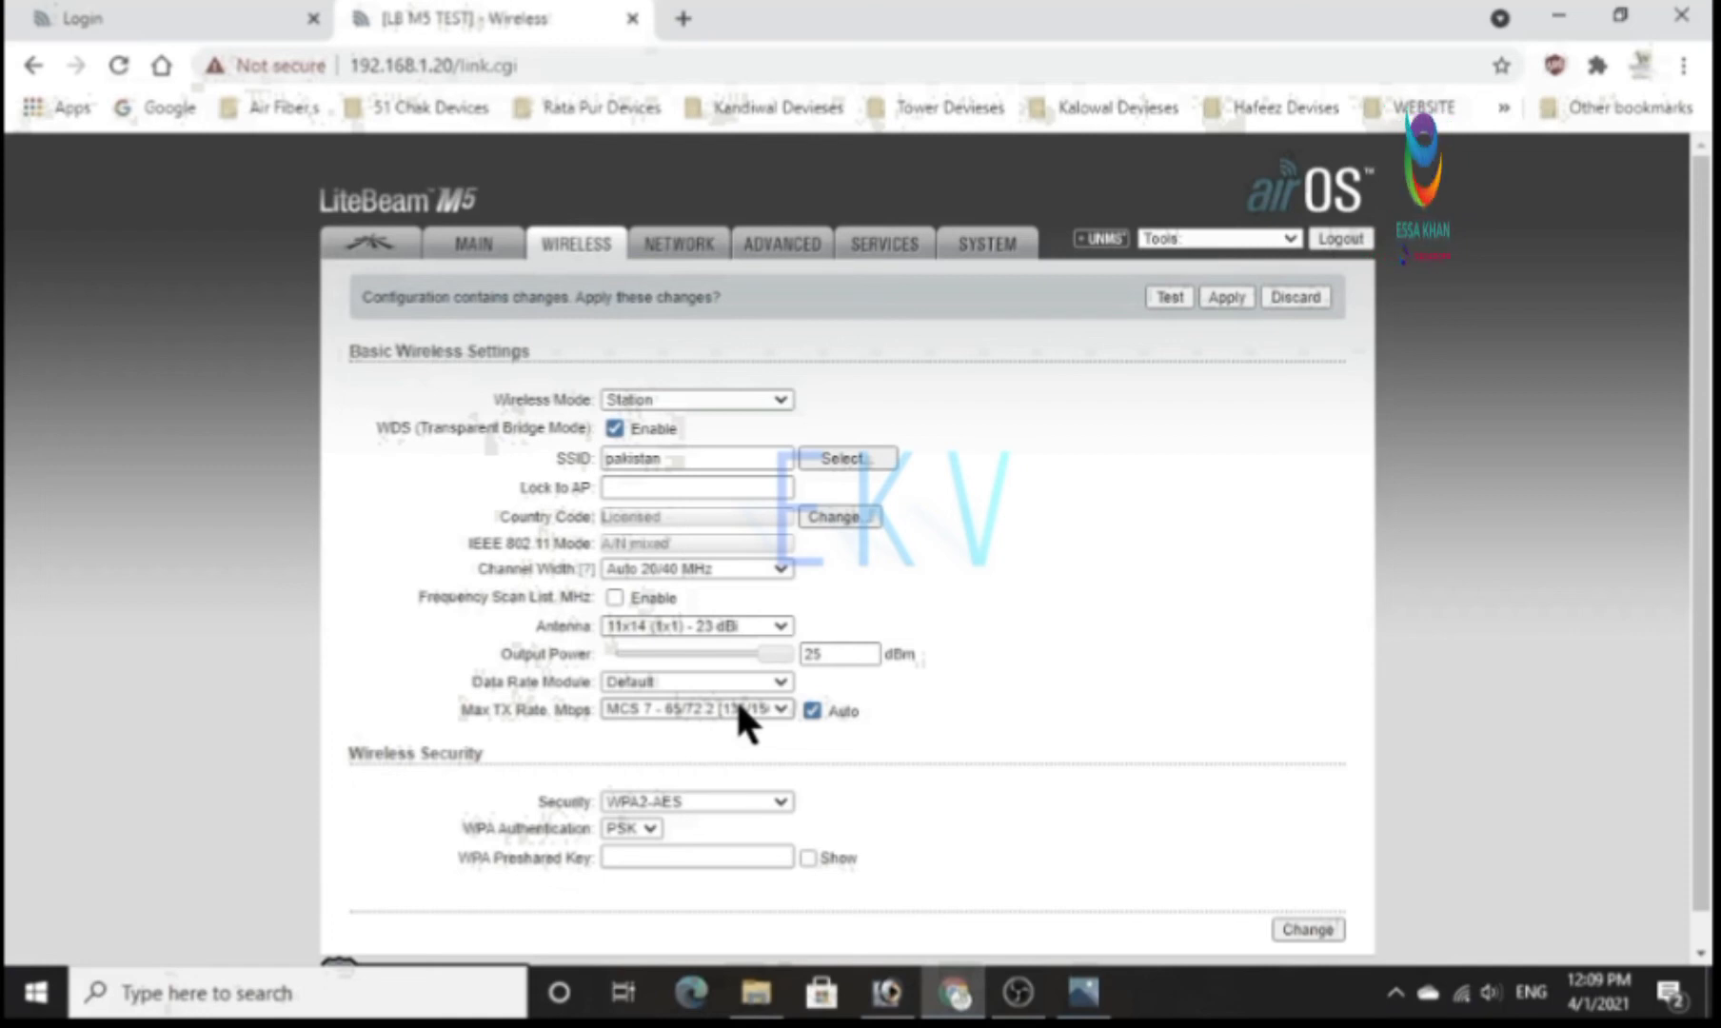
Log in to the PowerBeam M5 at 172.168.17.10 with the account user name and password, and reveal its WPA preshared key.
click(771, 860)
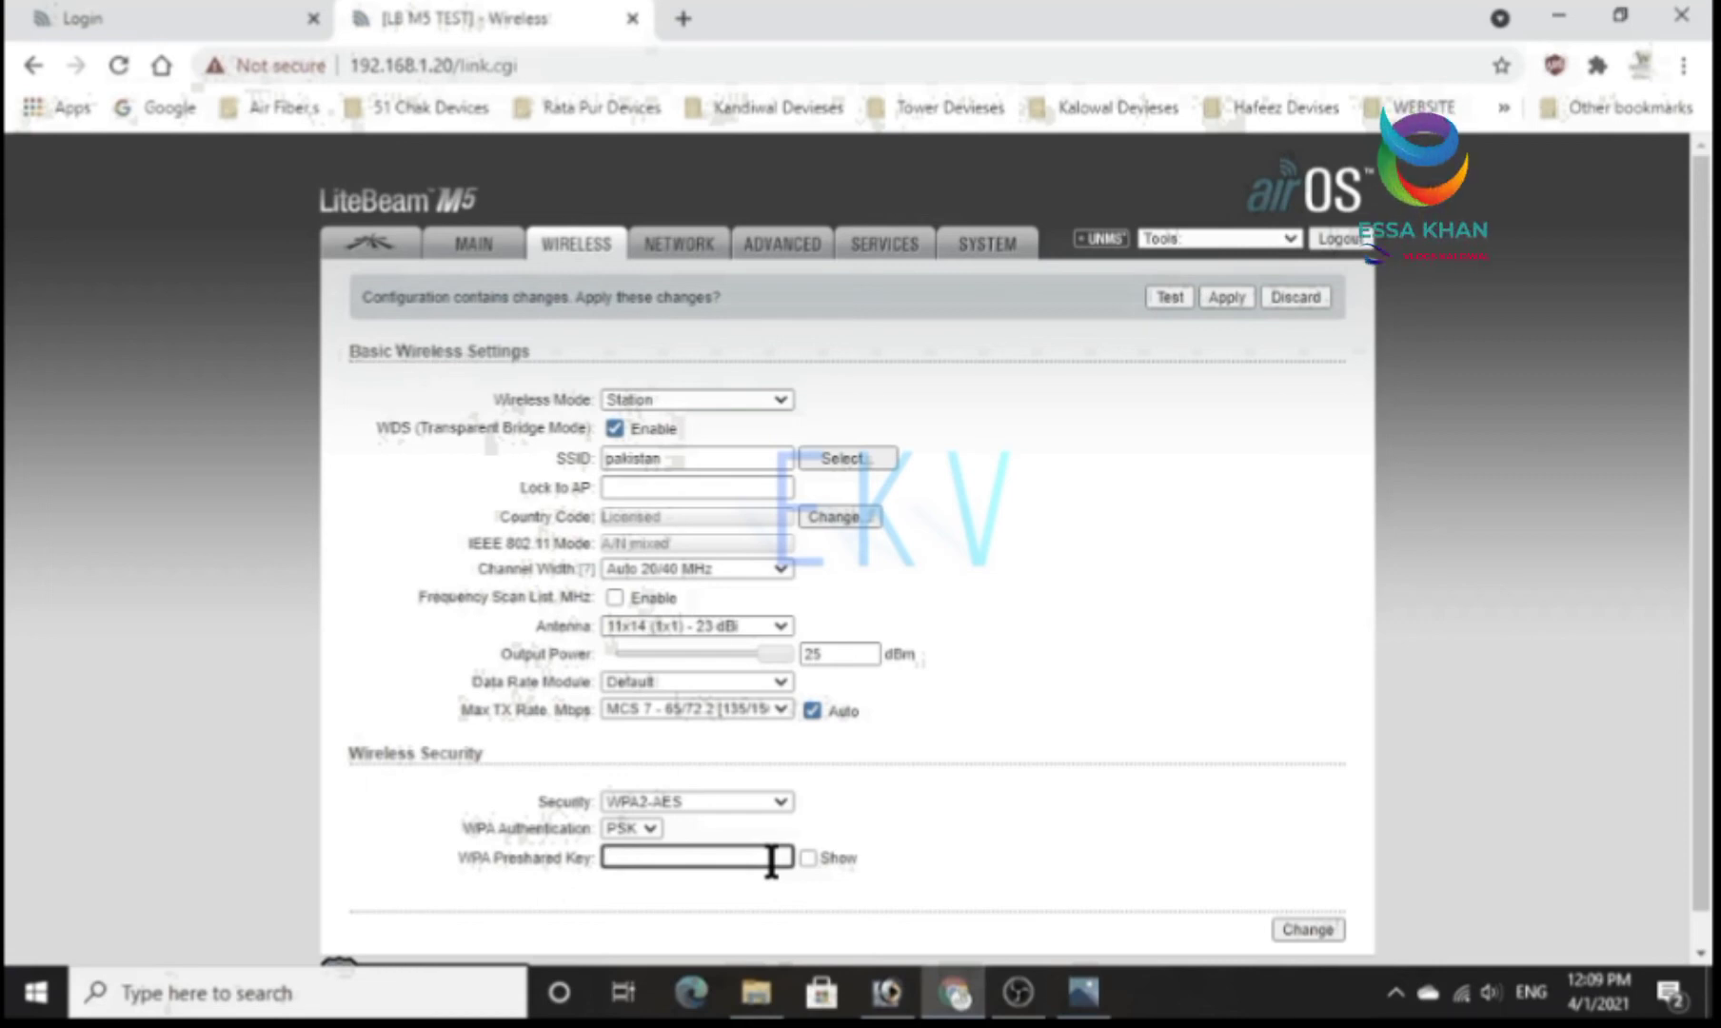
click(190, 11)
click(945, 314)
click(952, 368)
click(1068, 419)
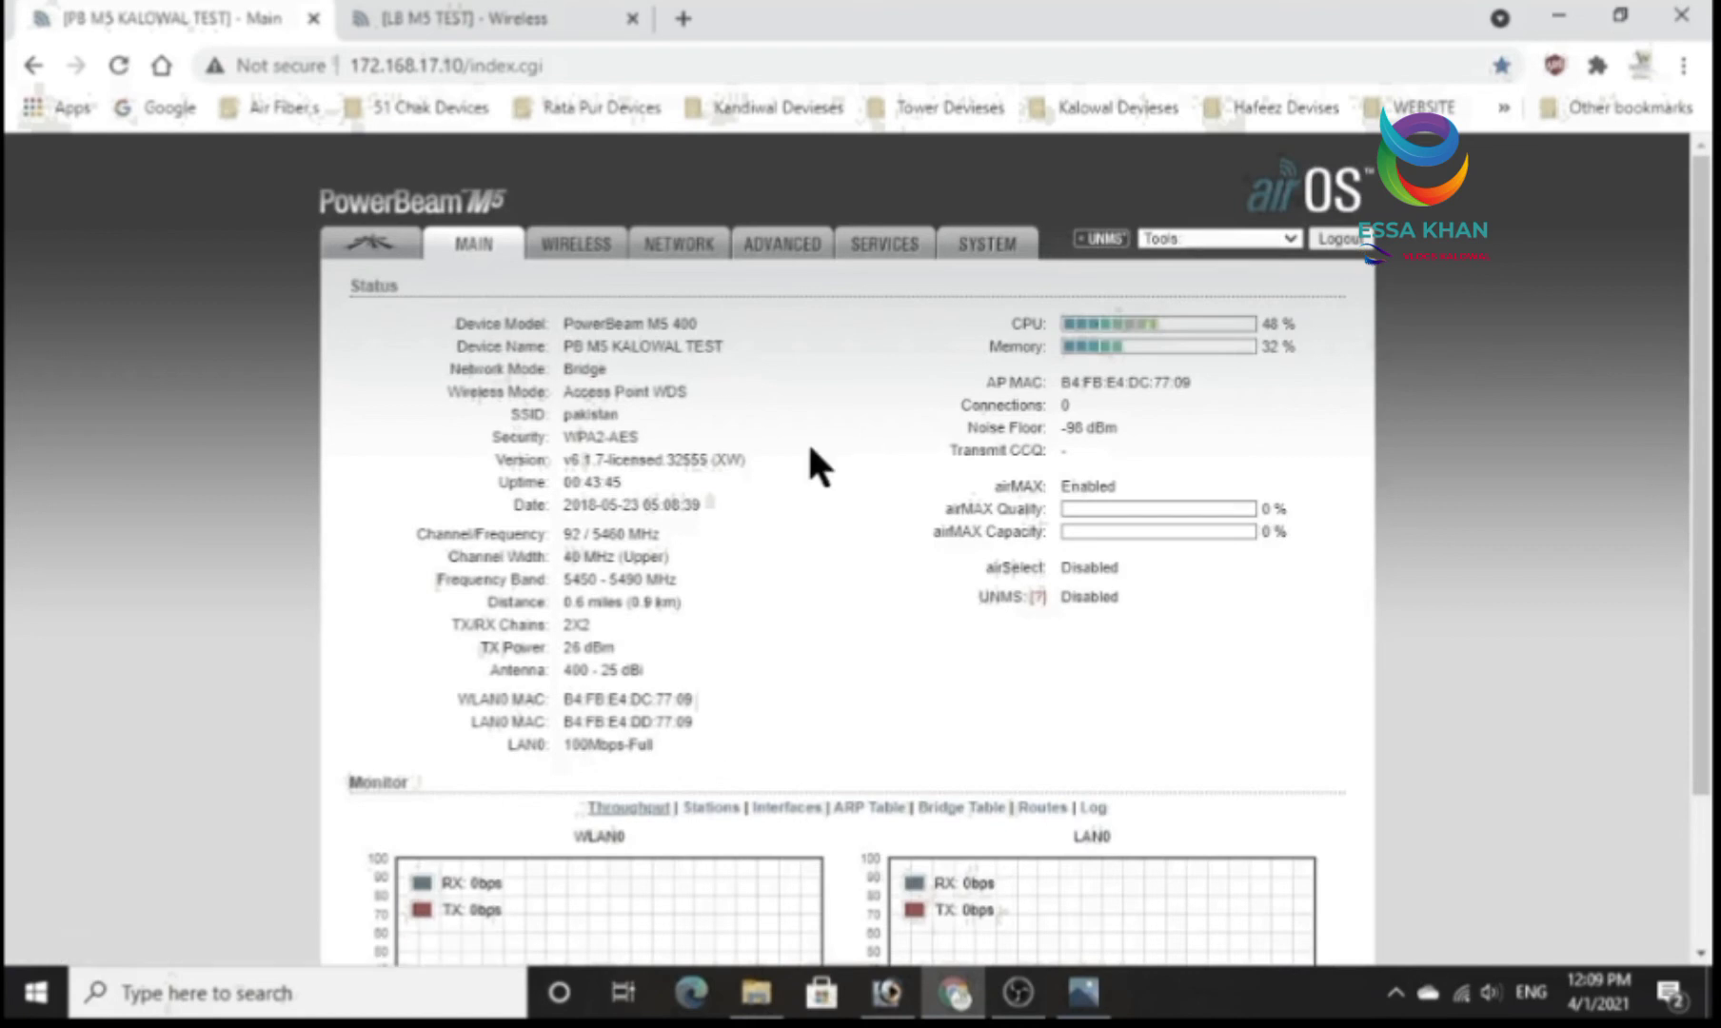
click(565, 259)
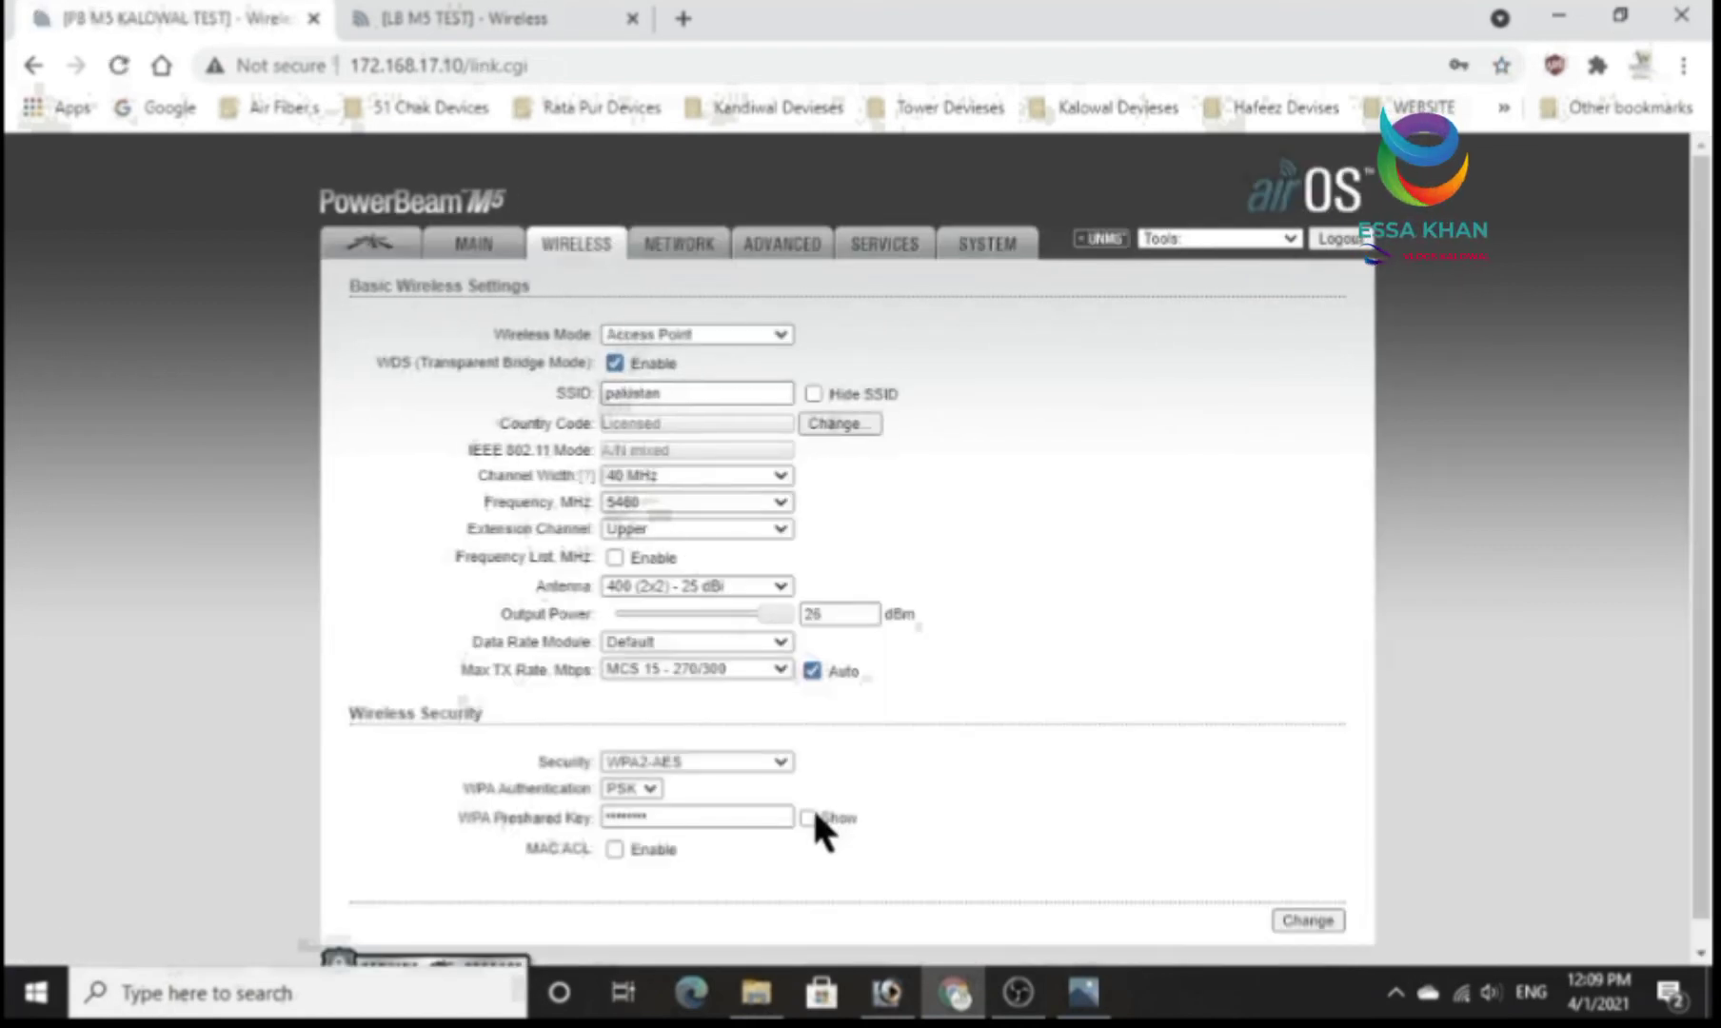
click(812, 816)
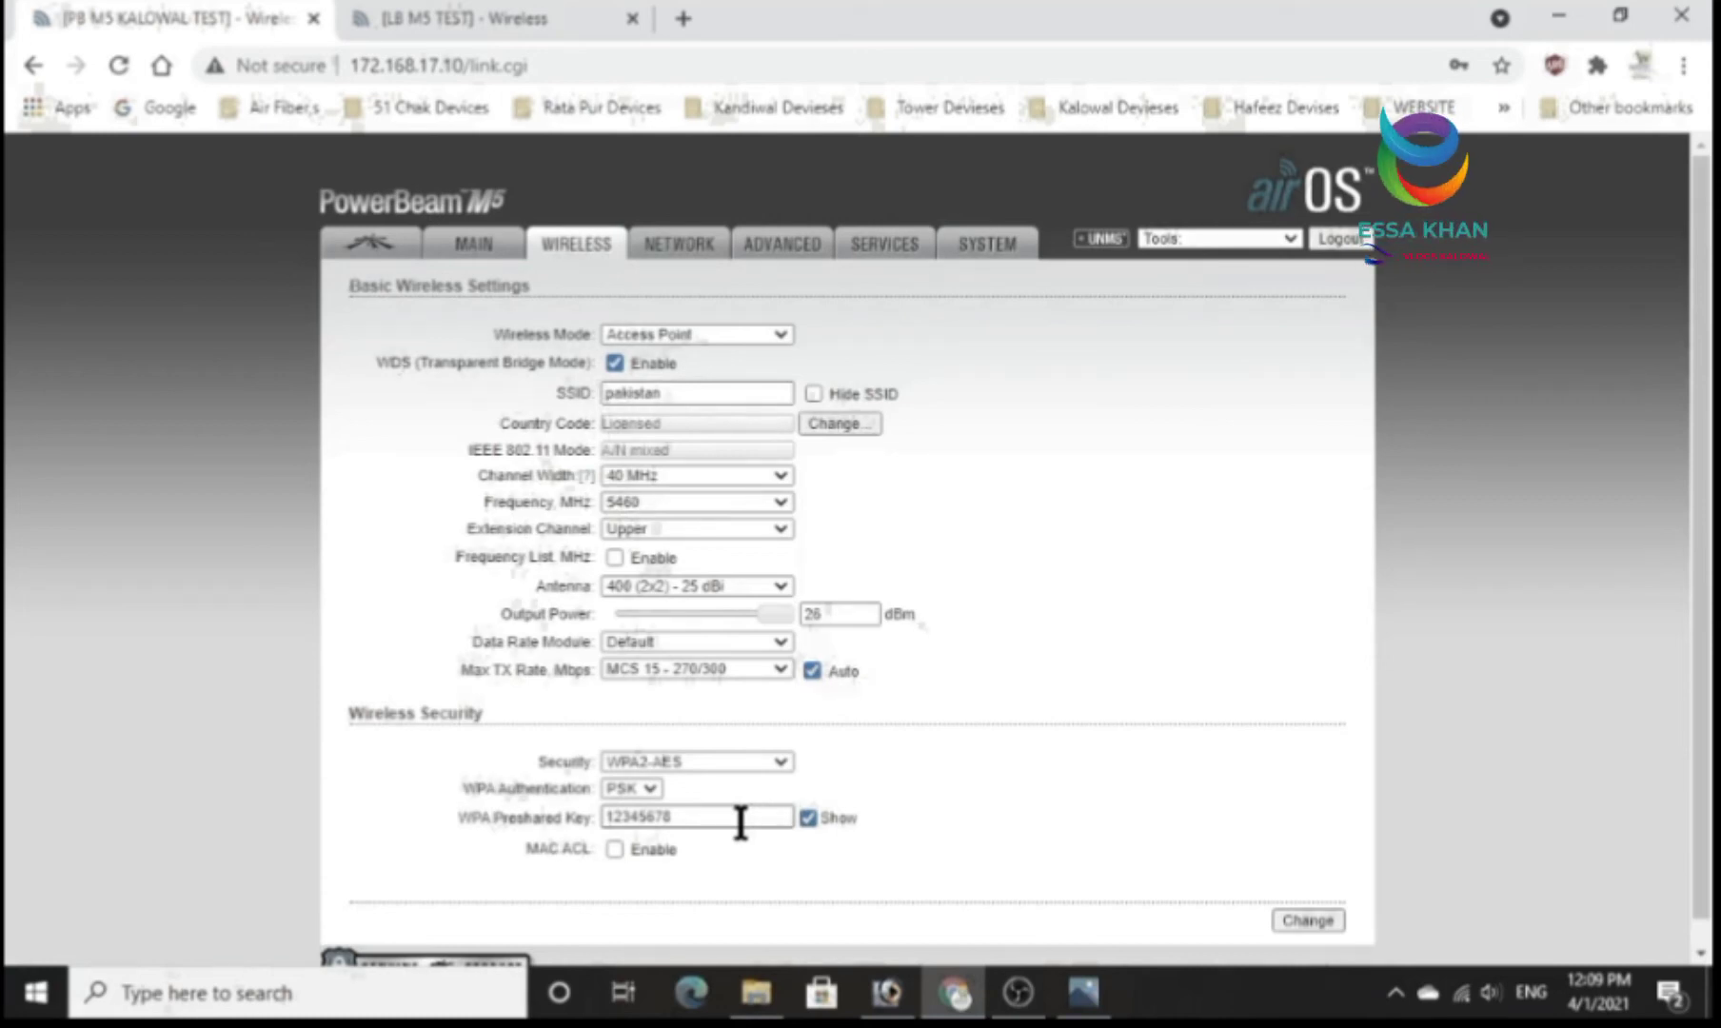
Return to the LiteBeam wireless settings, enter the WPA preshared key, save the changes and apply the configuration.
click(453, 15)
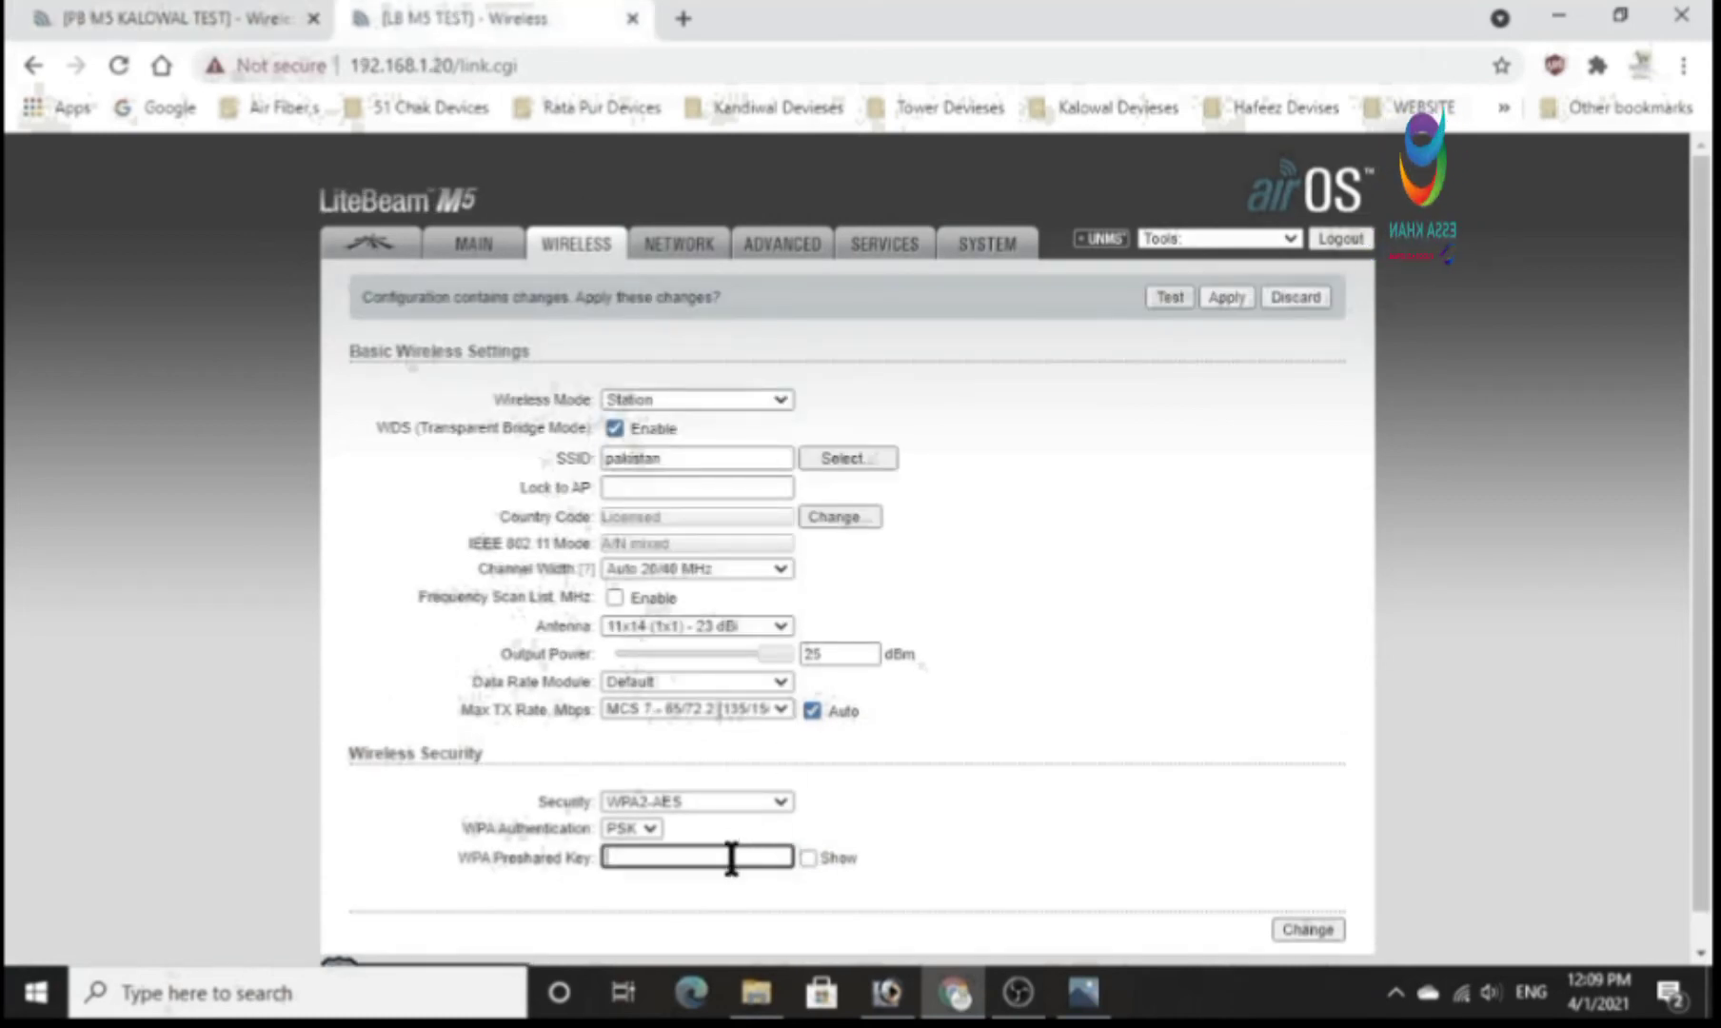
text(12345678)
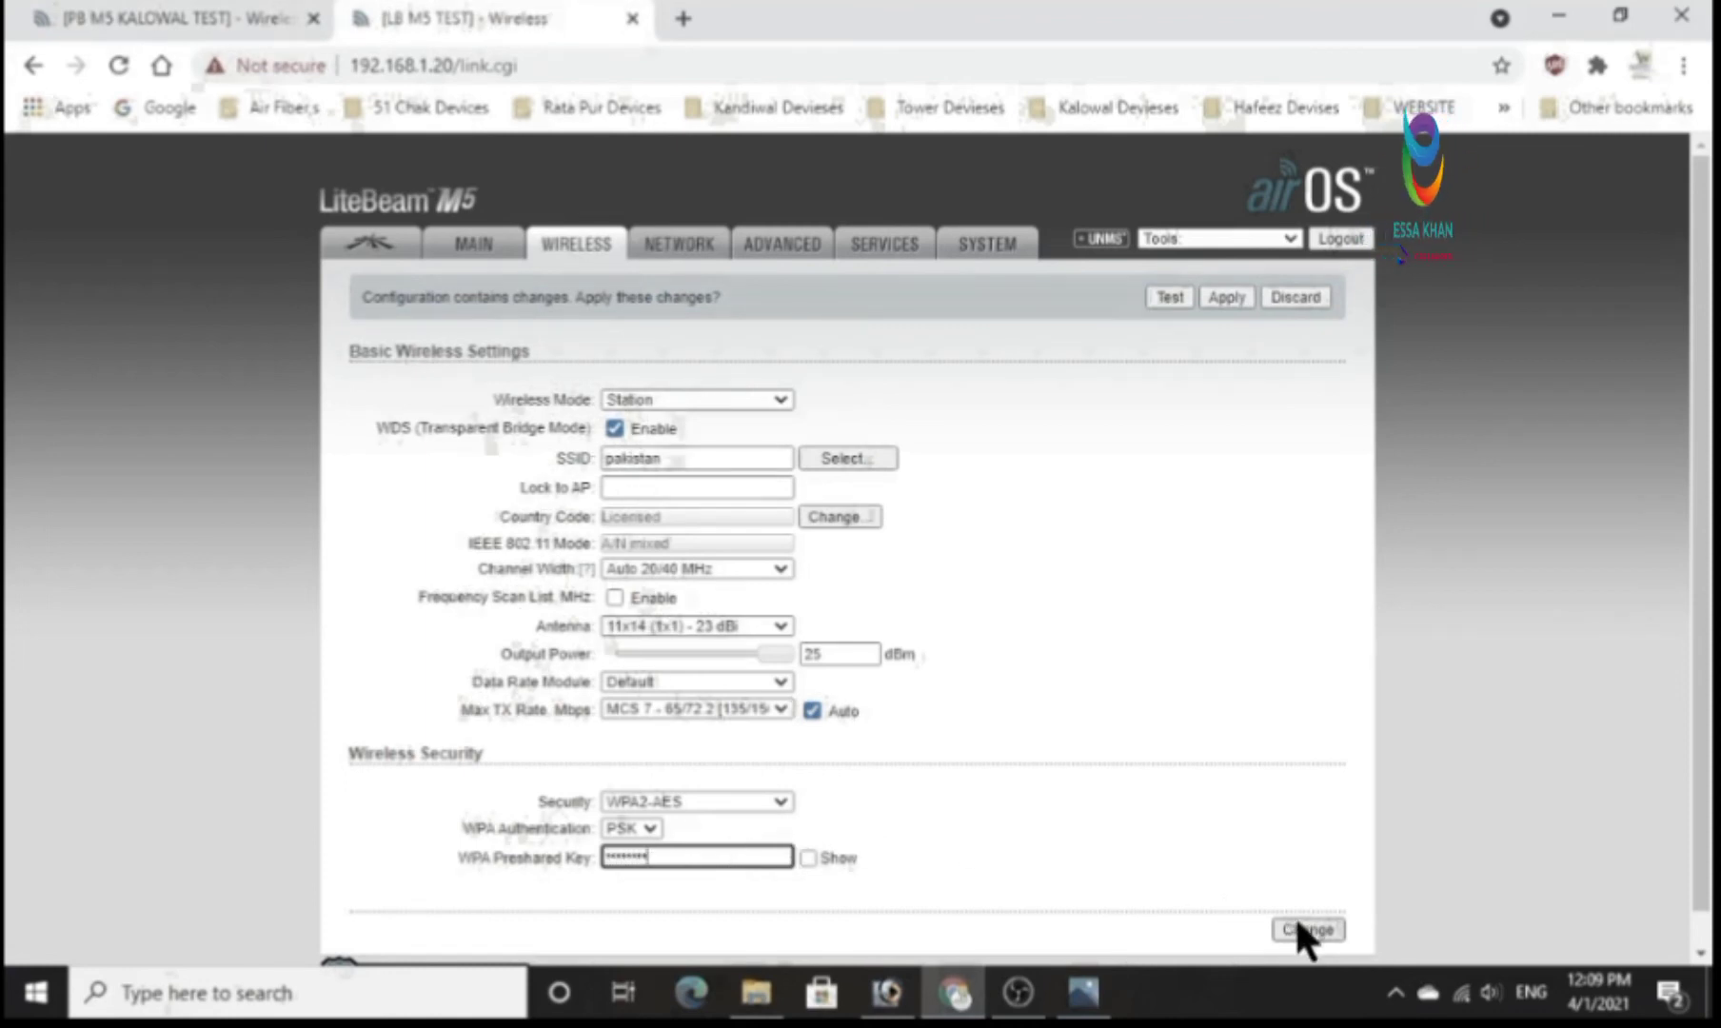
click(1298, 922)
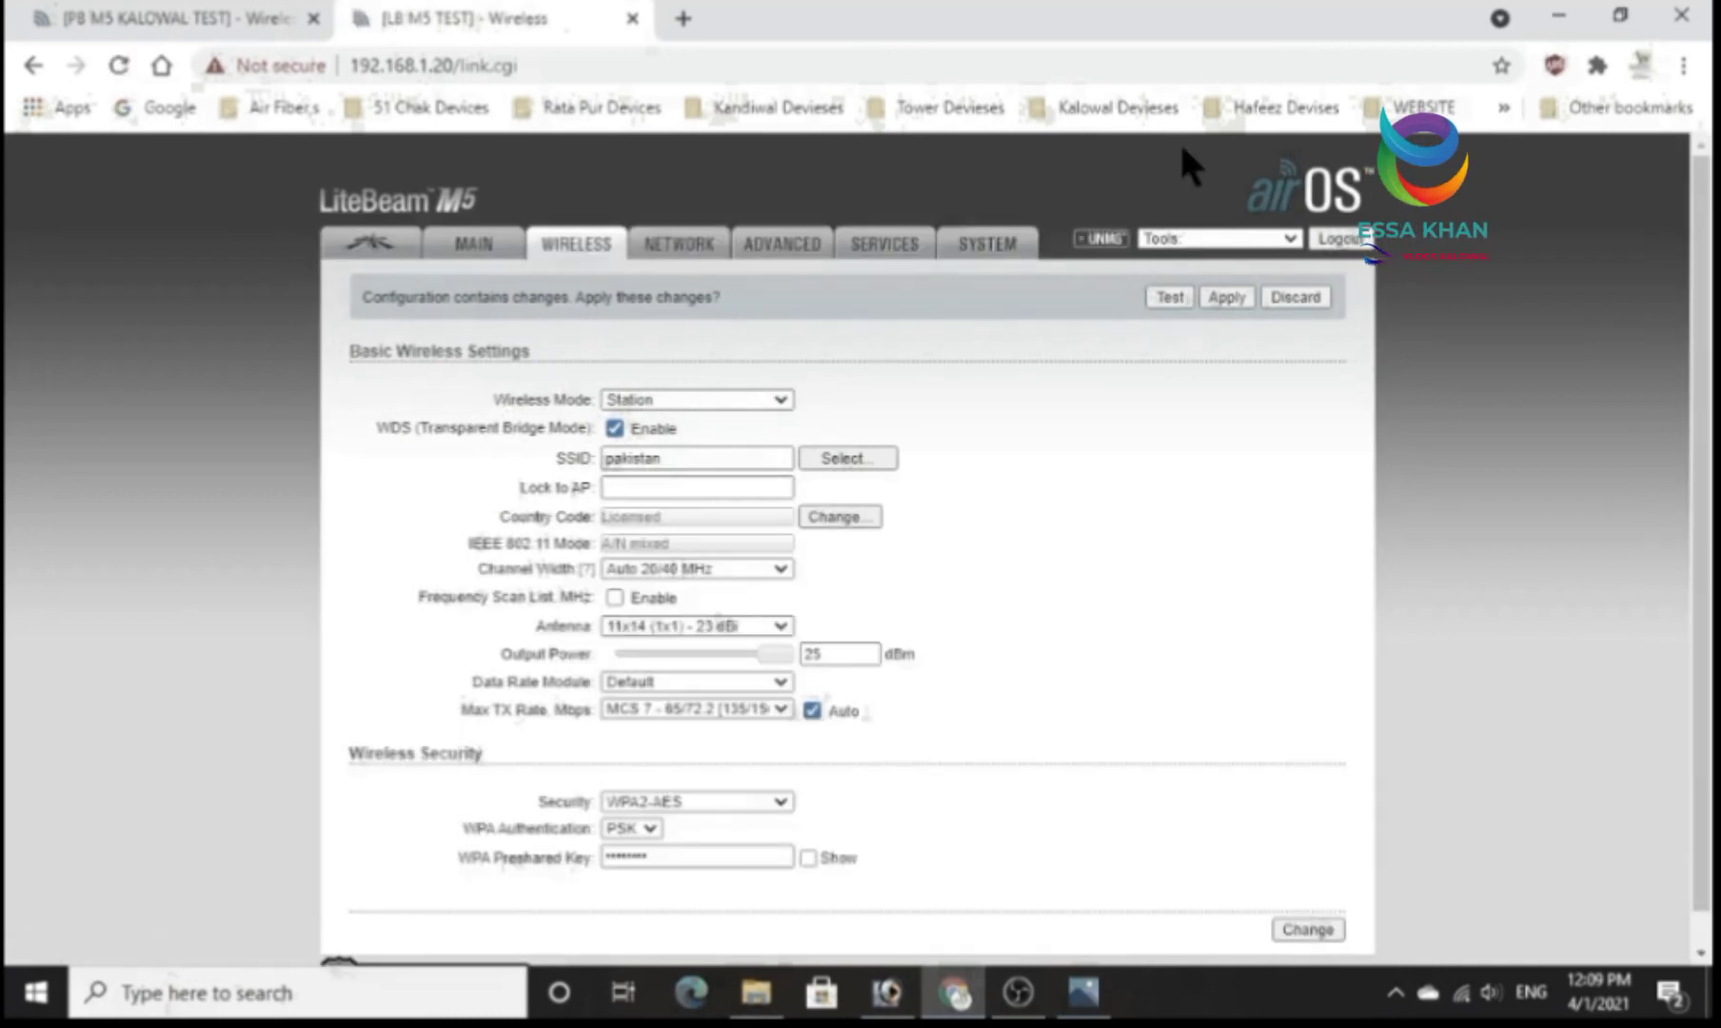
click(1228, 289)
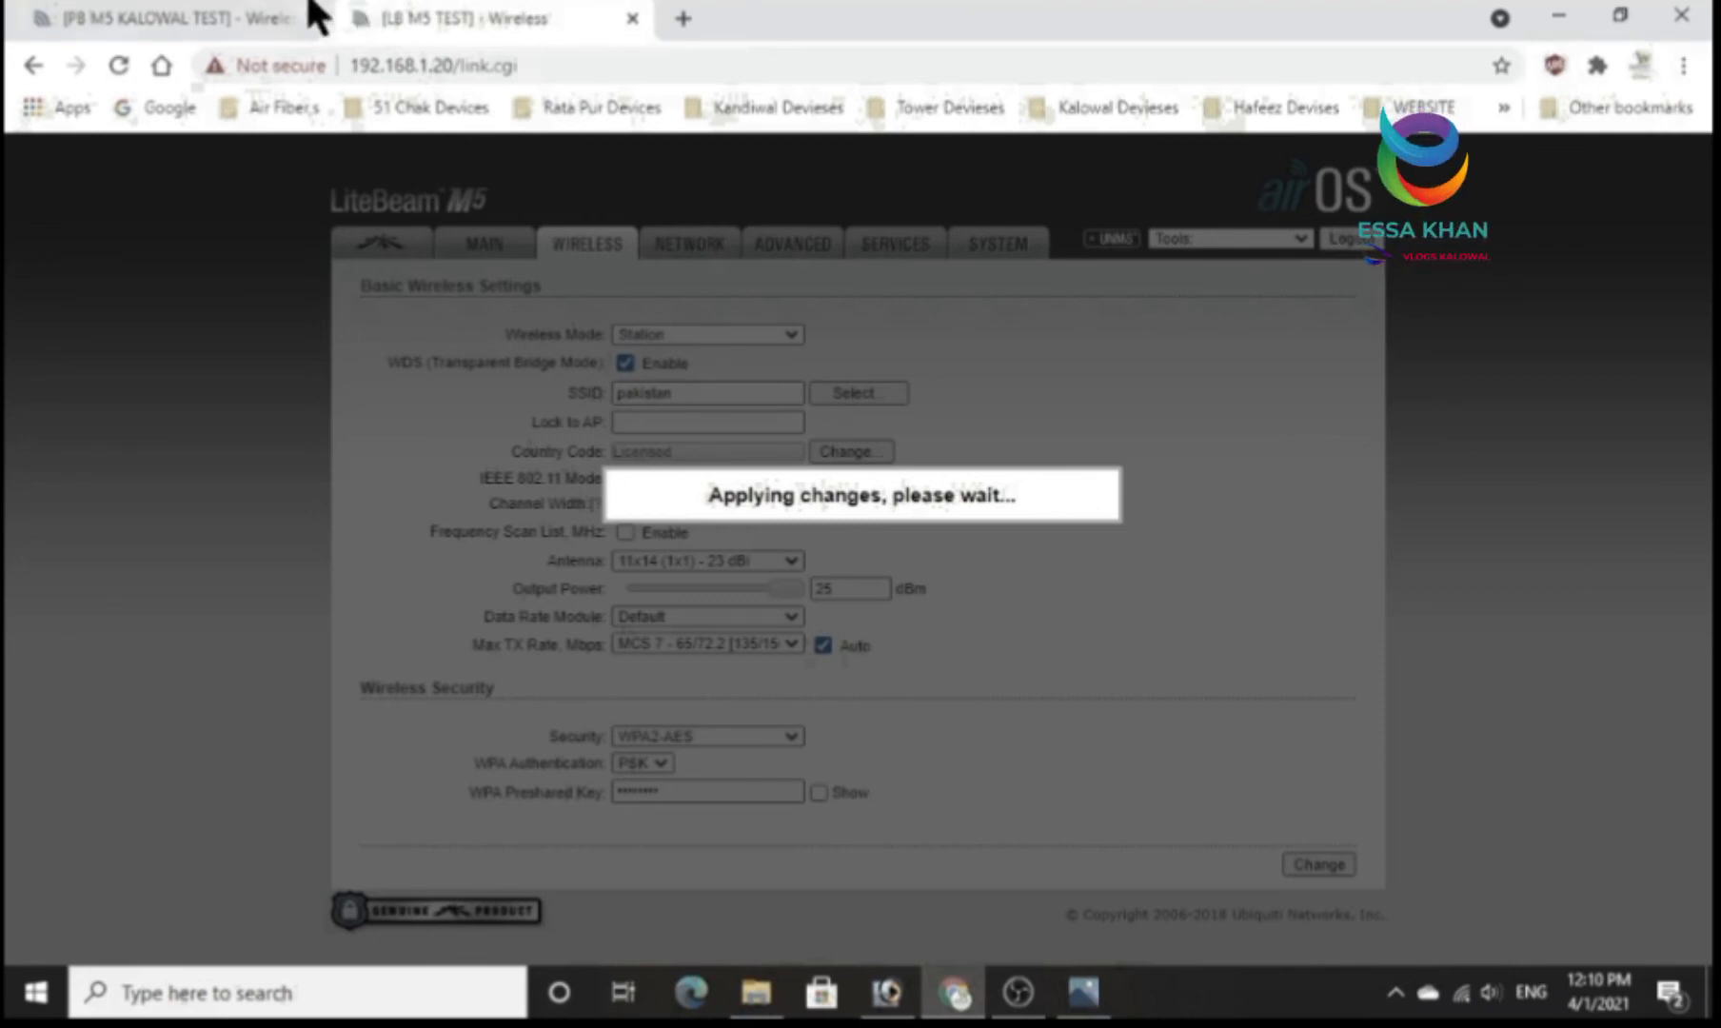
Switch to the PowerBeam M5, open its airMAX settings, and briefly enable airSelect to view its options before disabling it again.
click(238, 15)
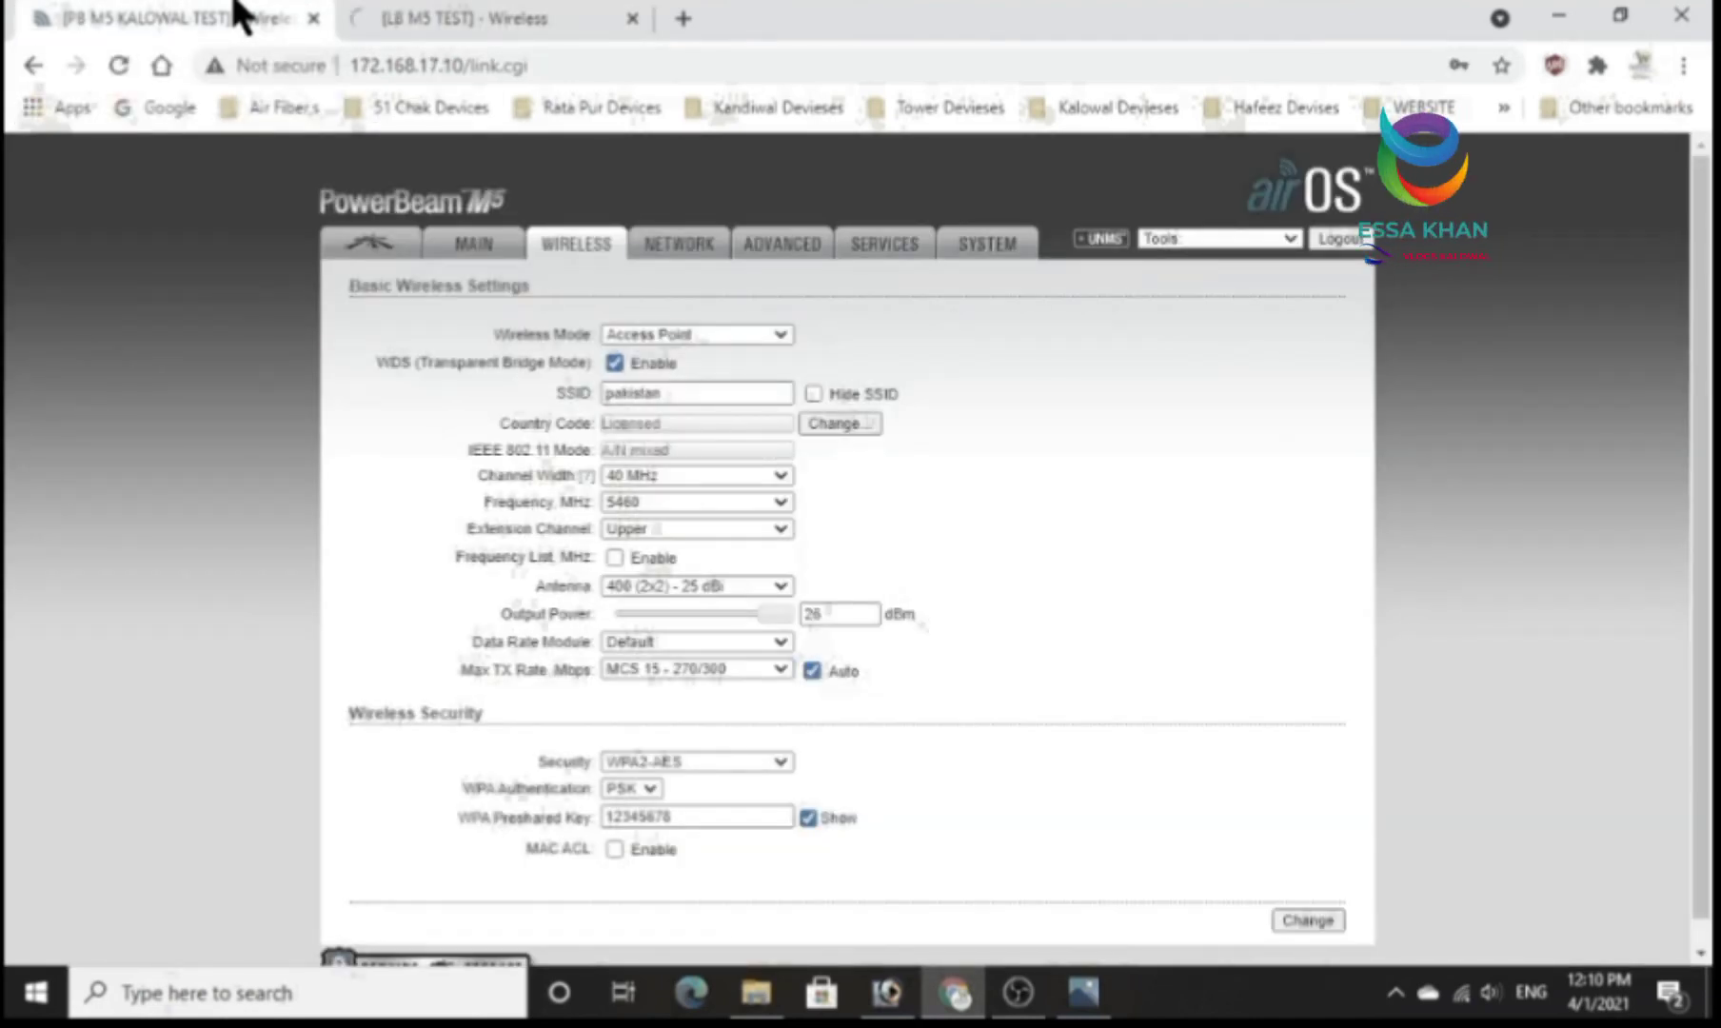
click(474, 255)
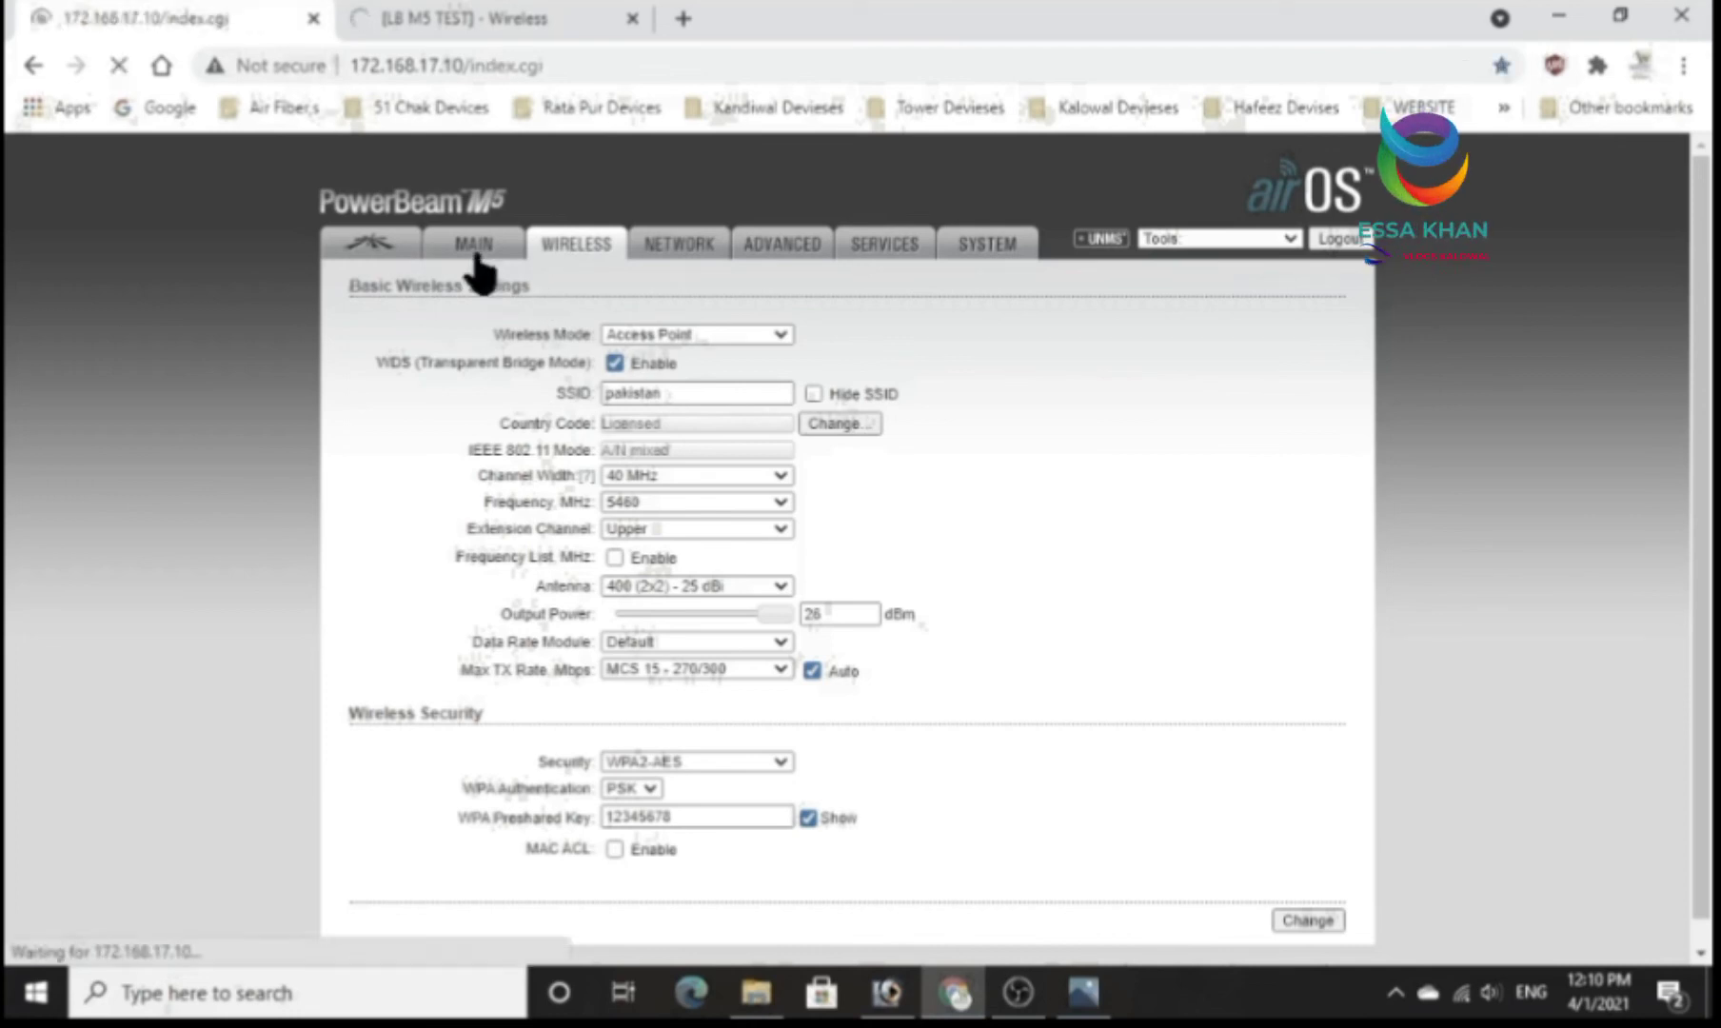
click(381, 243)
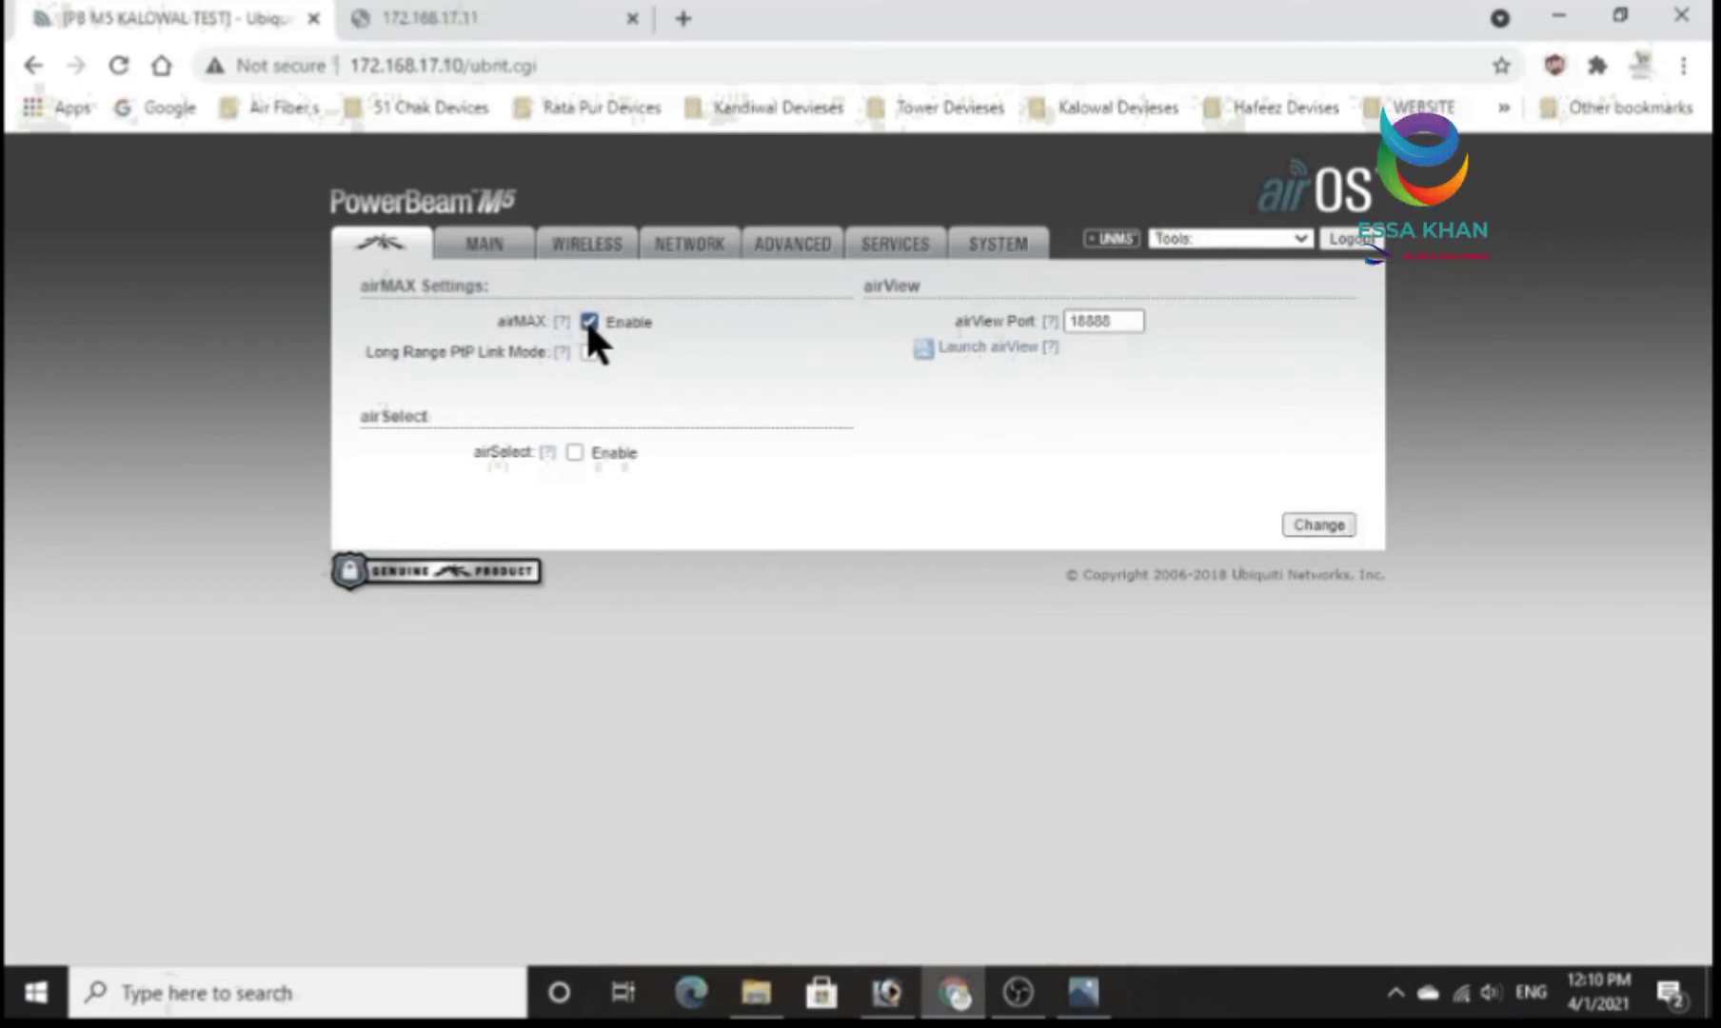
click(574, 452)
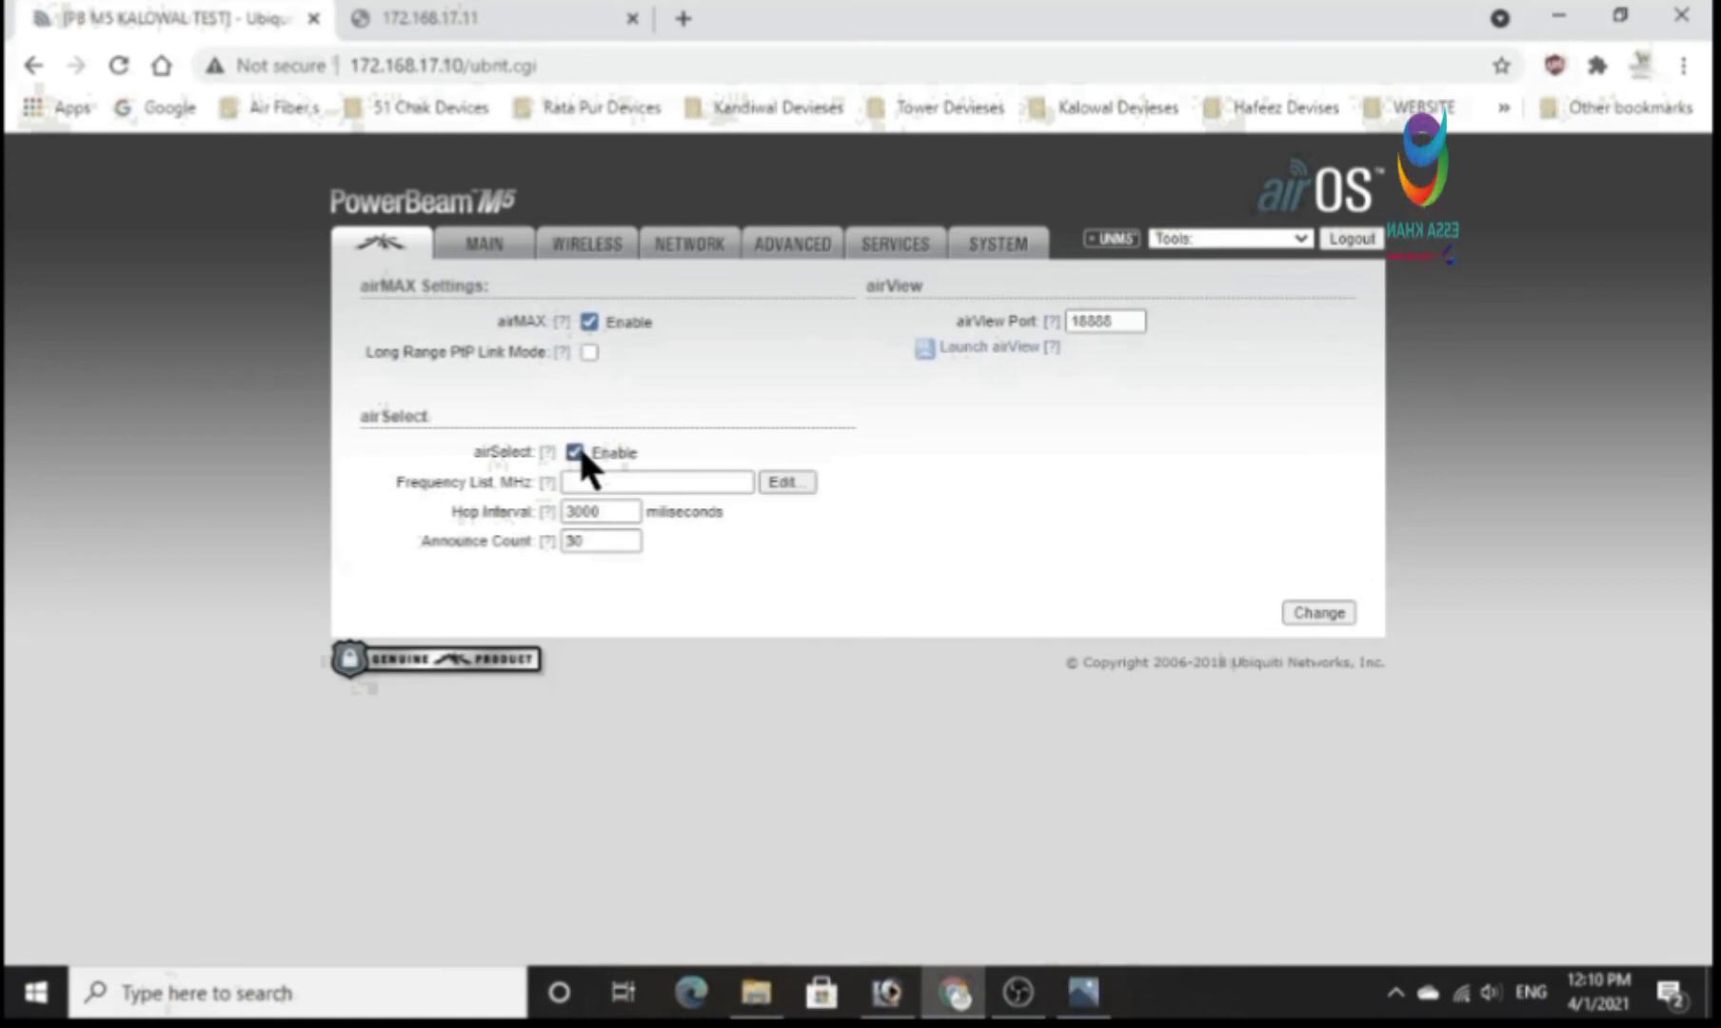
click(576, 453)
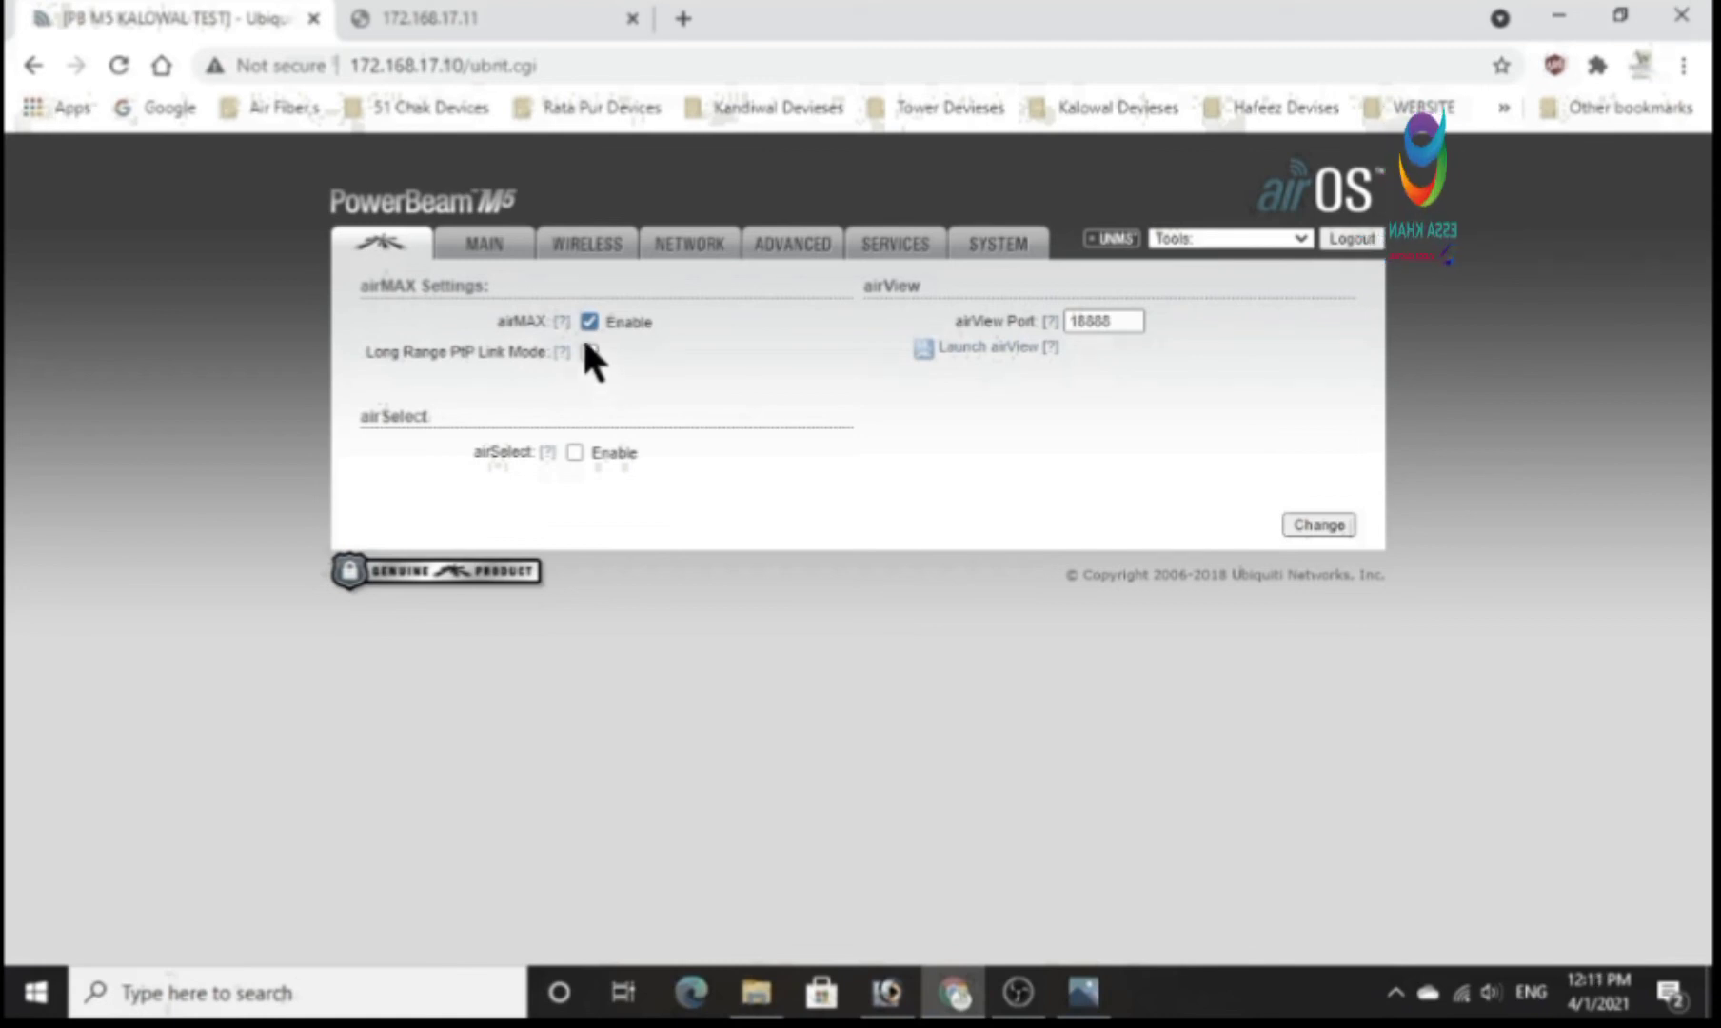
Reload the LiteBeam M5 interface at 172.168.17.11 and log in with the saved account user name and password.
click(455, 14)
click(119, 63)
click(299, 64)
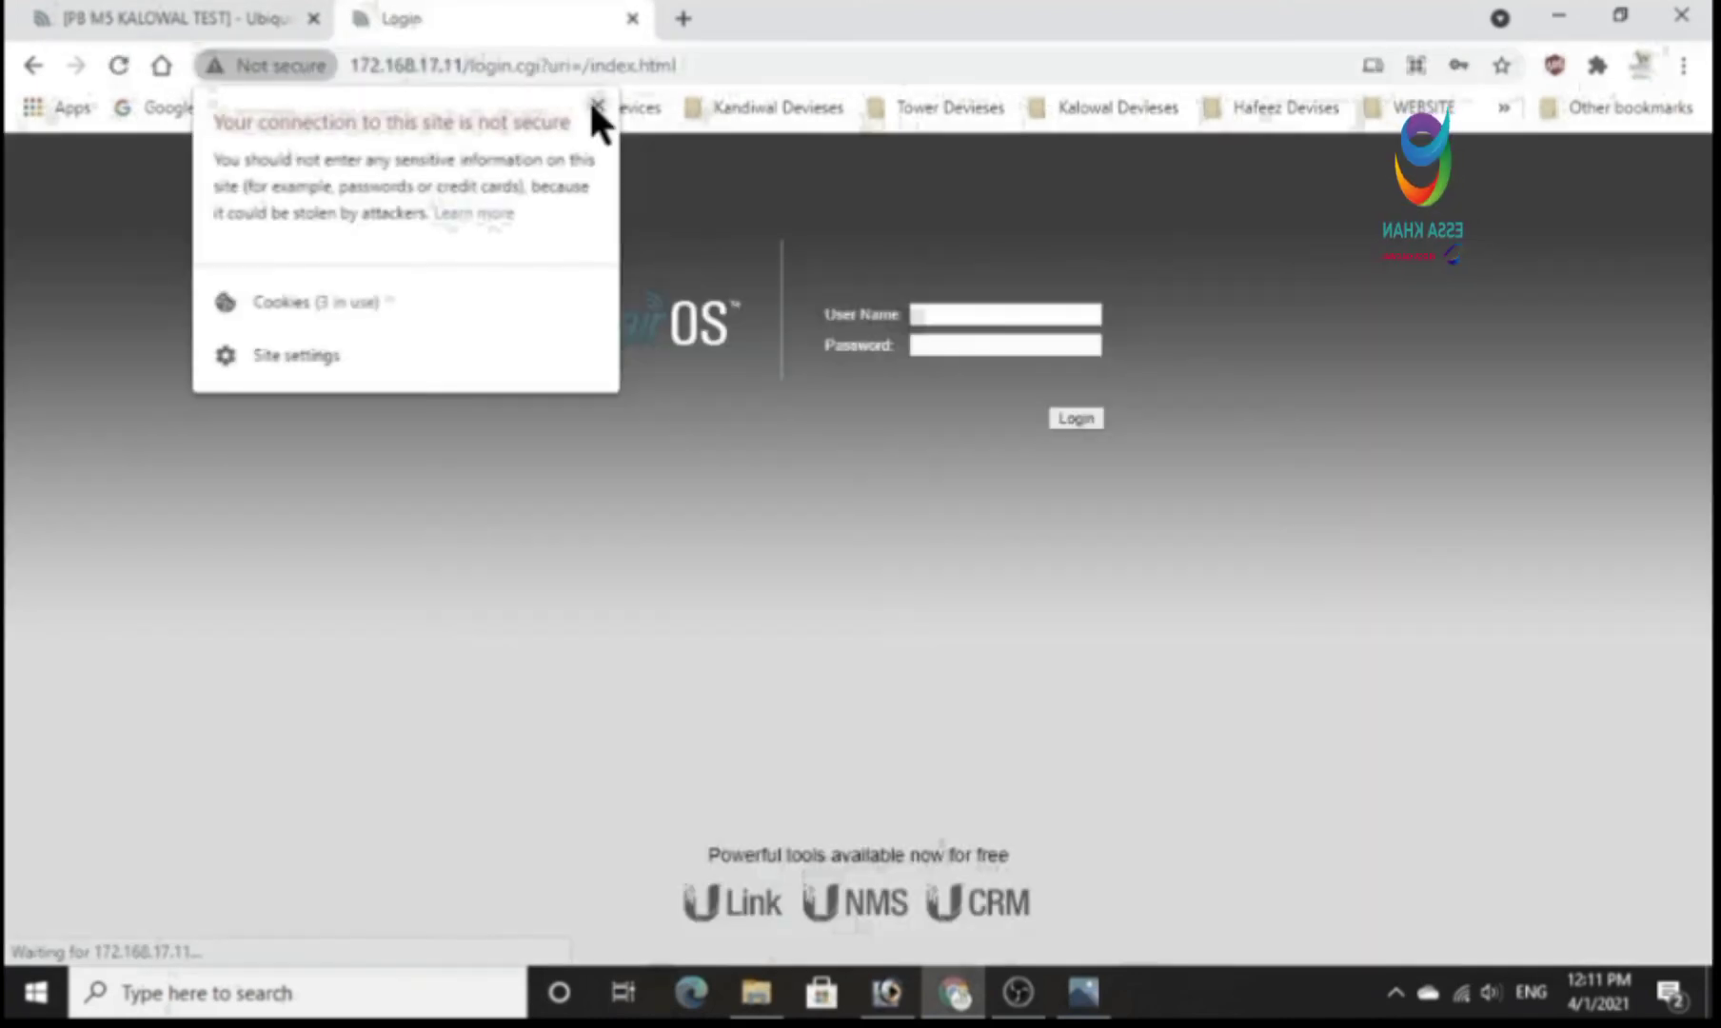
click(595, 104)
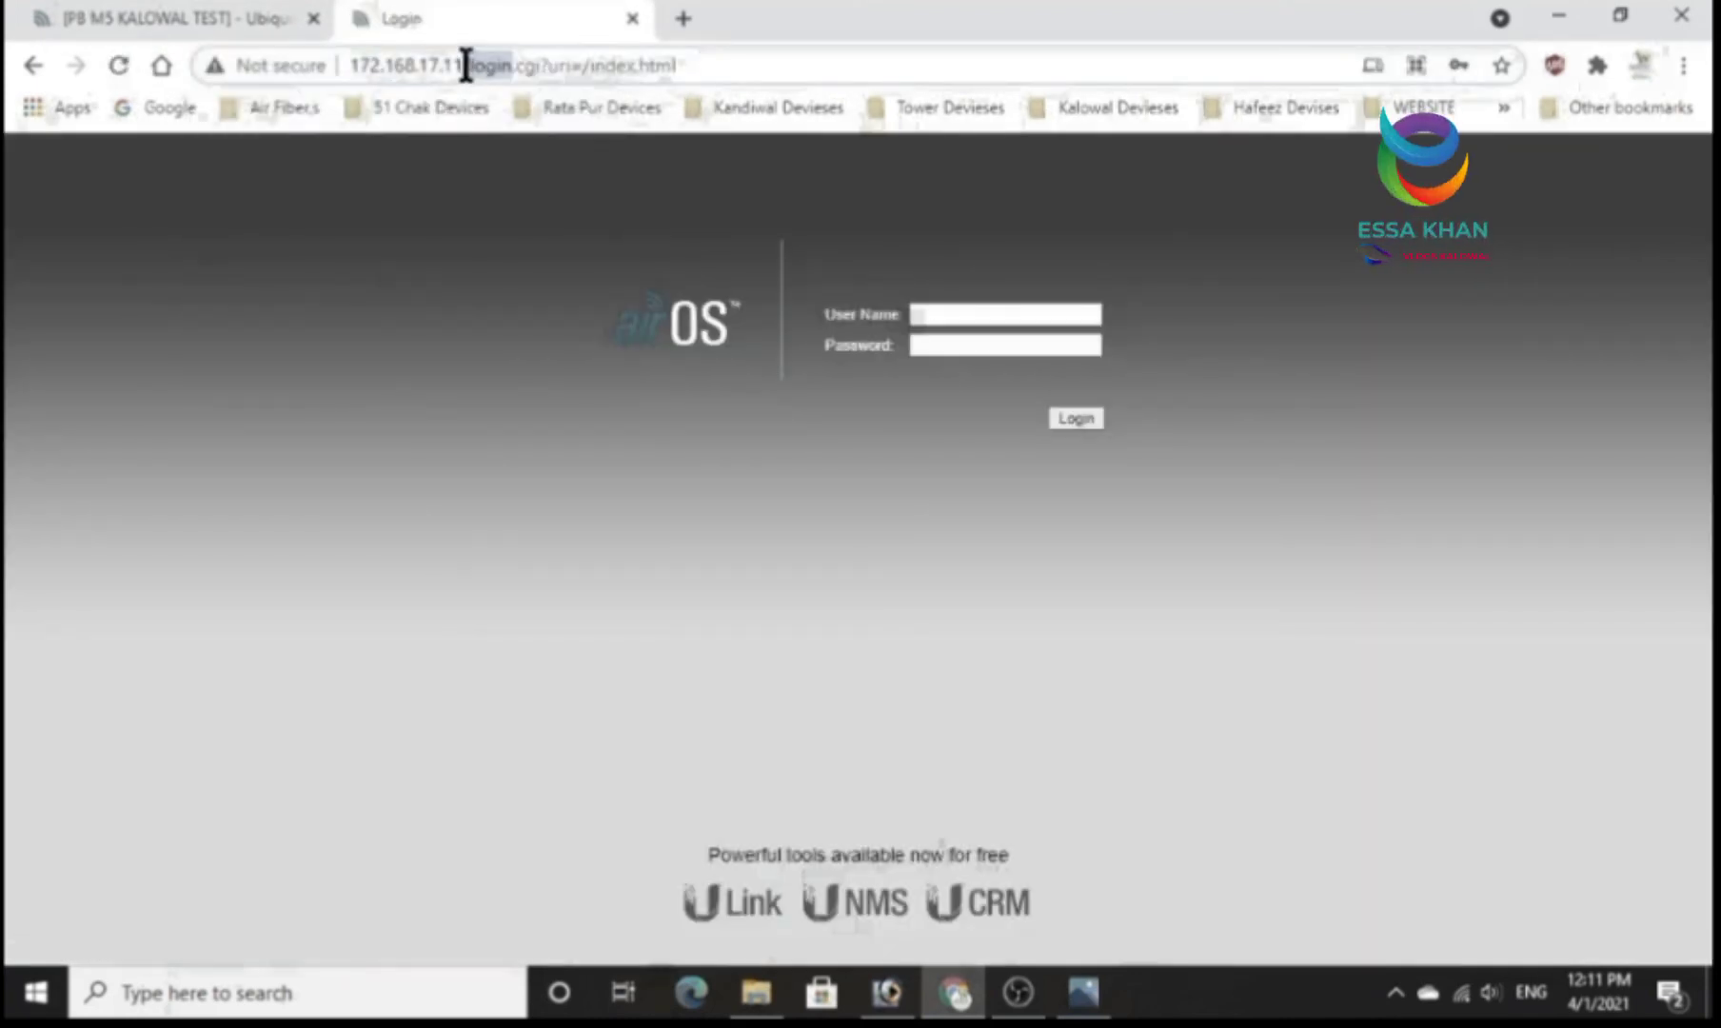
drag(457, 64, 351, 62)
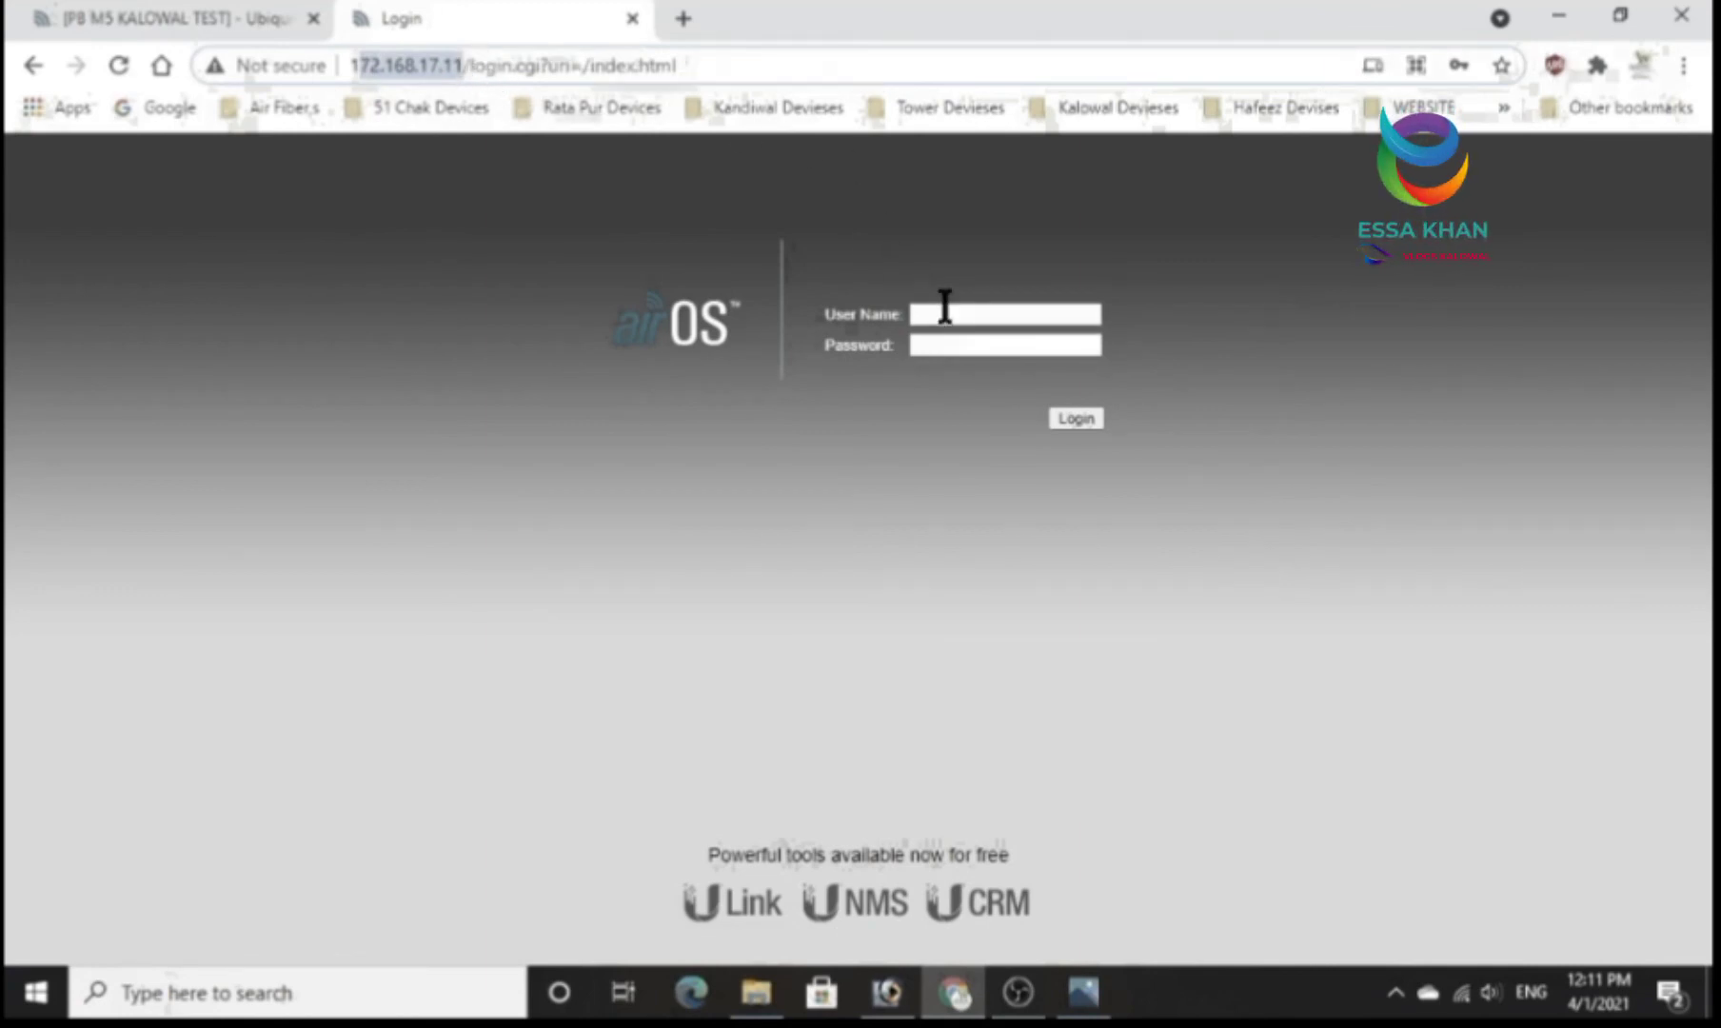
click(934, 314)
click(977, 367)
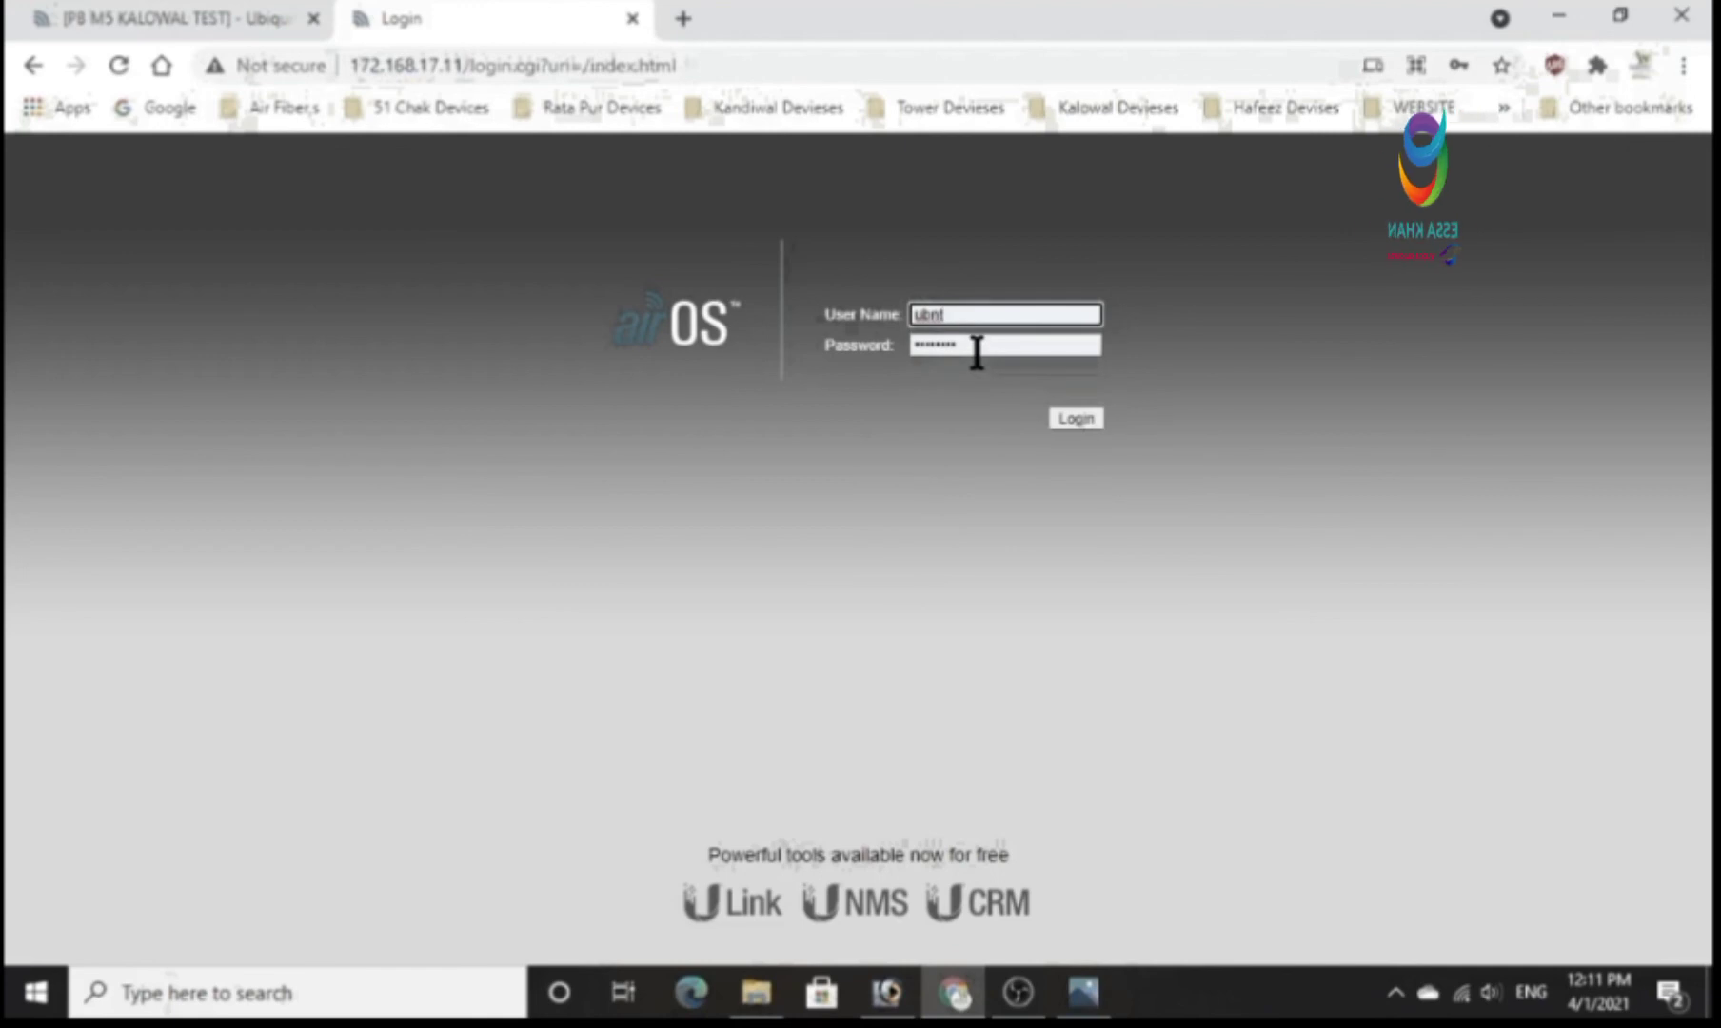
click(1064, 416)
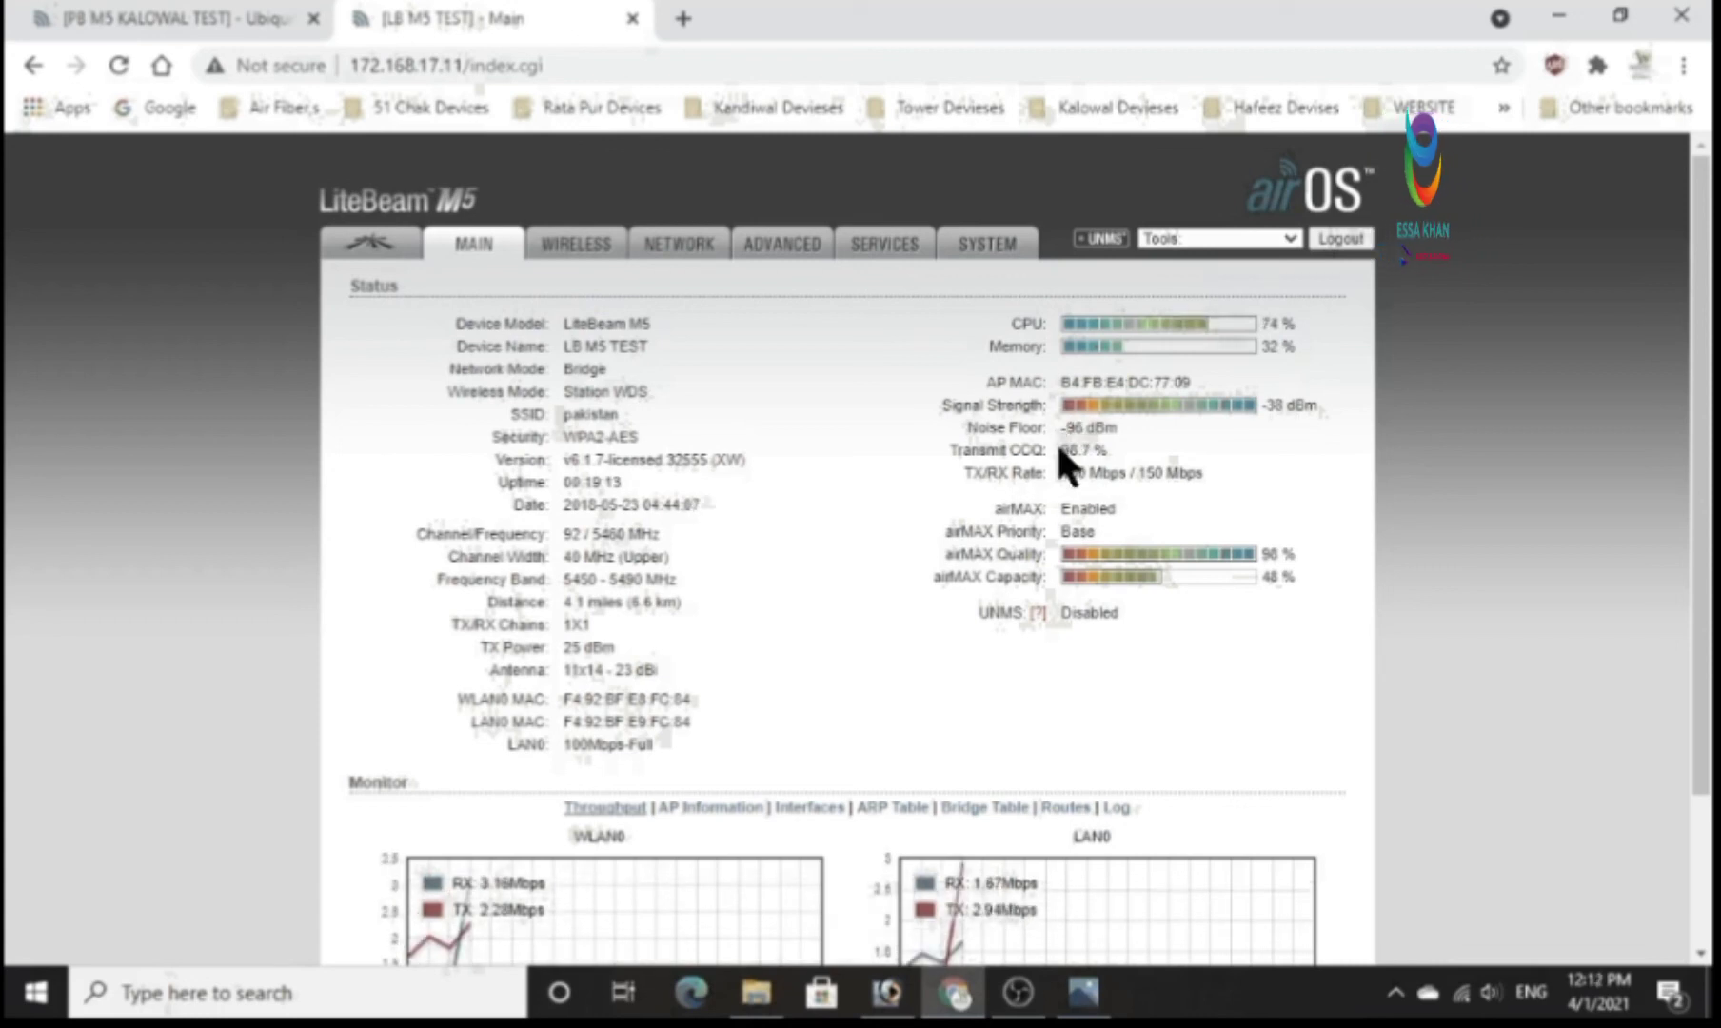
Examine the LiteBeam's link status, including transmit CCQ, TX/RX rate, channel width and the WLAN0 throughput graph.
drag(1092, 449, 1056, 451)
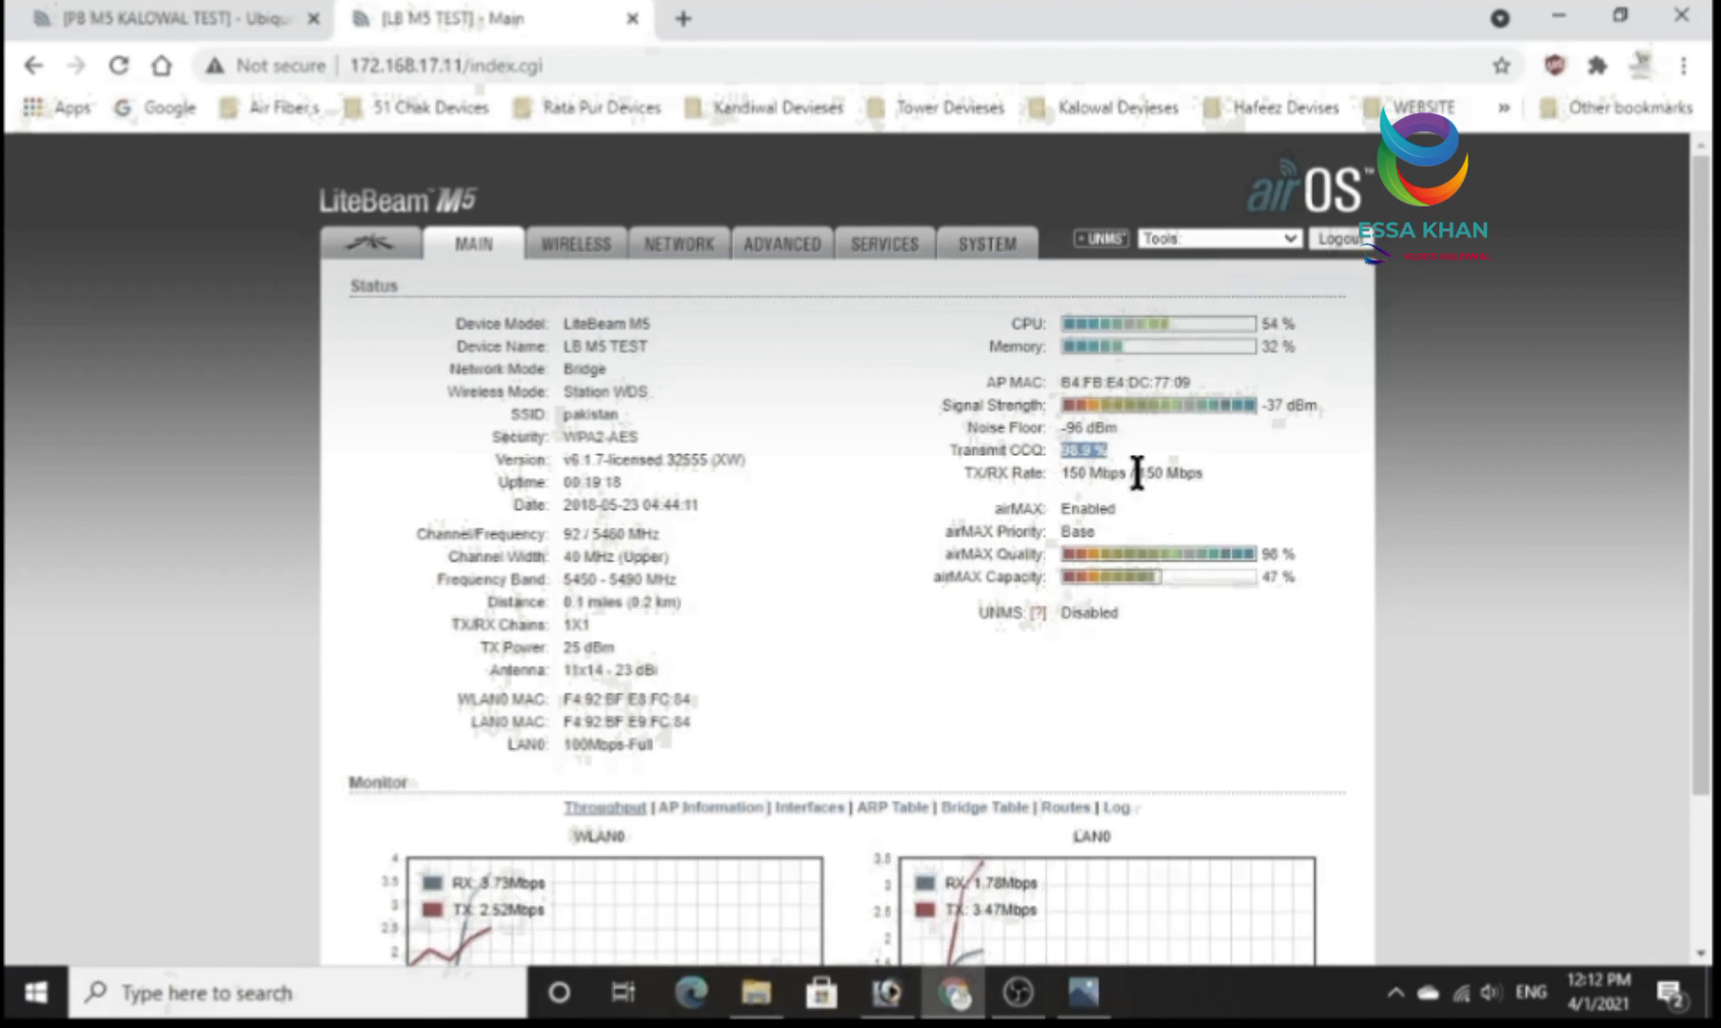
click(1109, 454)
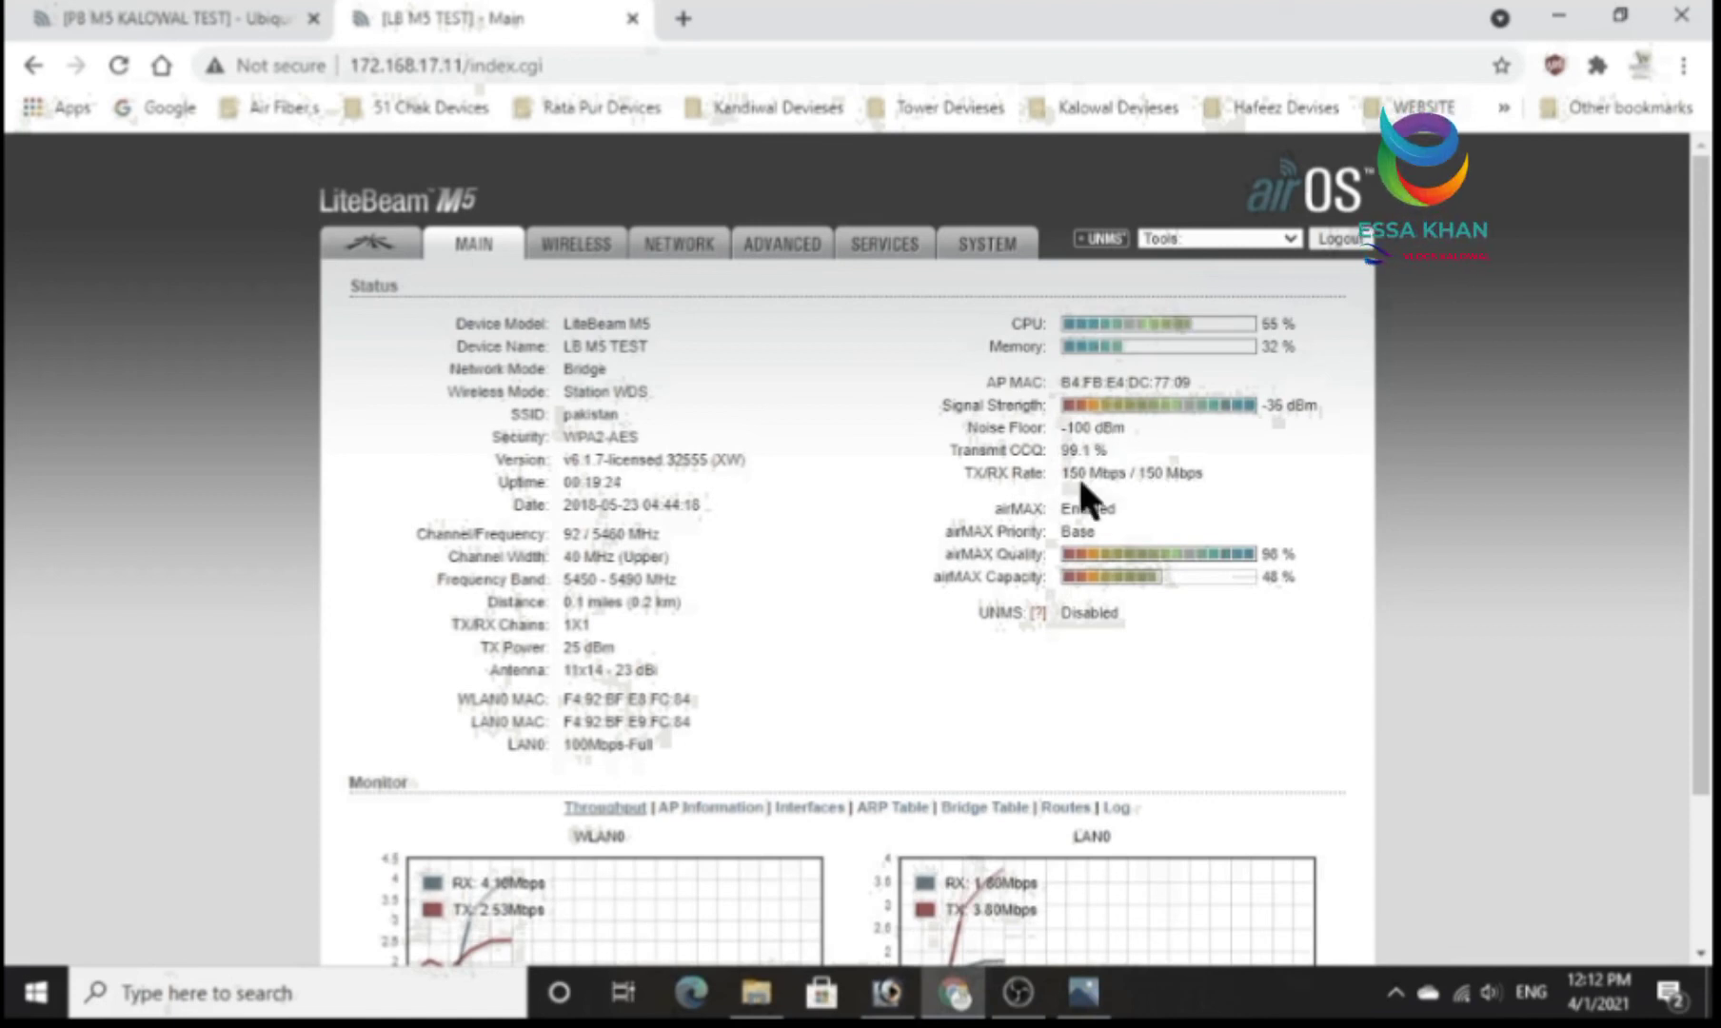
drag(563, 557, 650, 557)
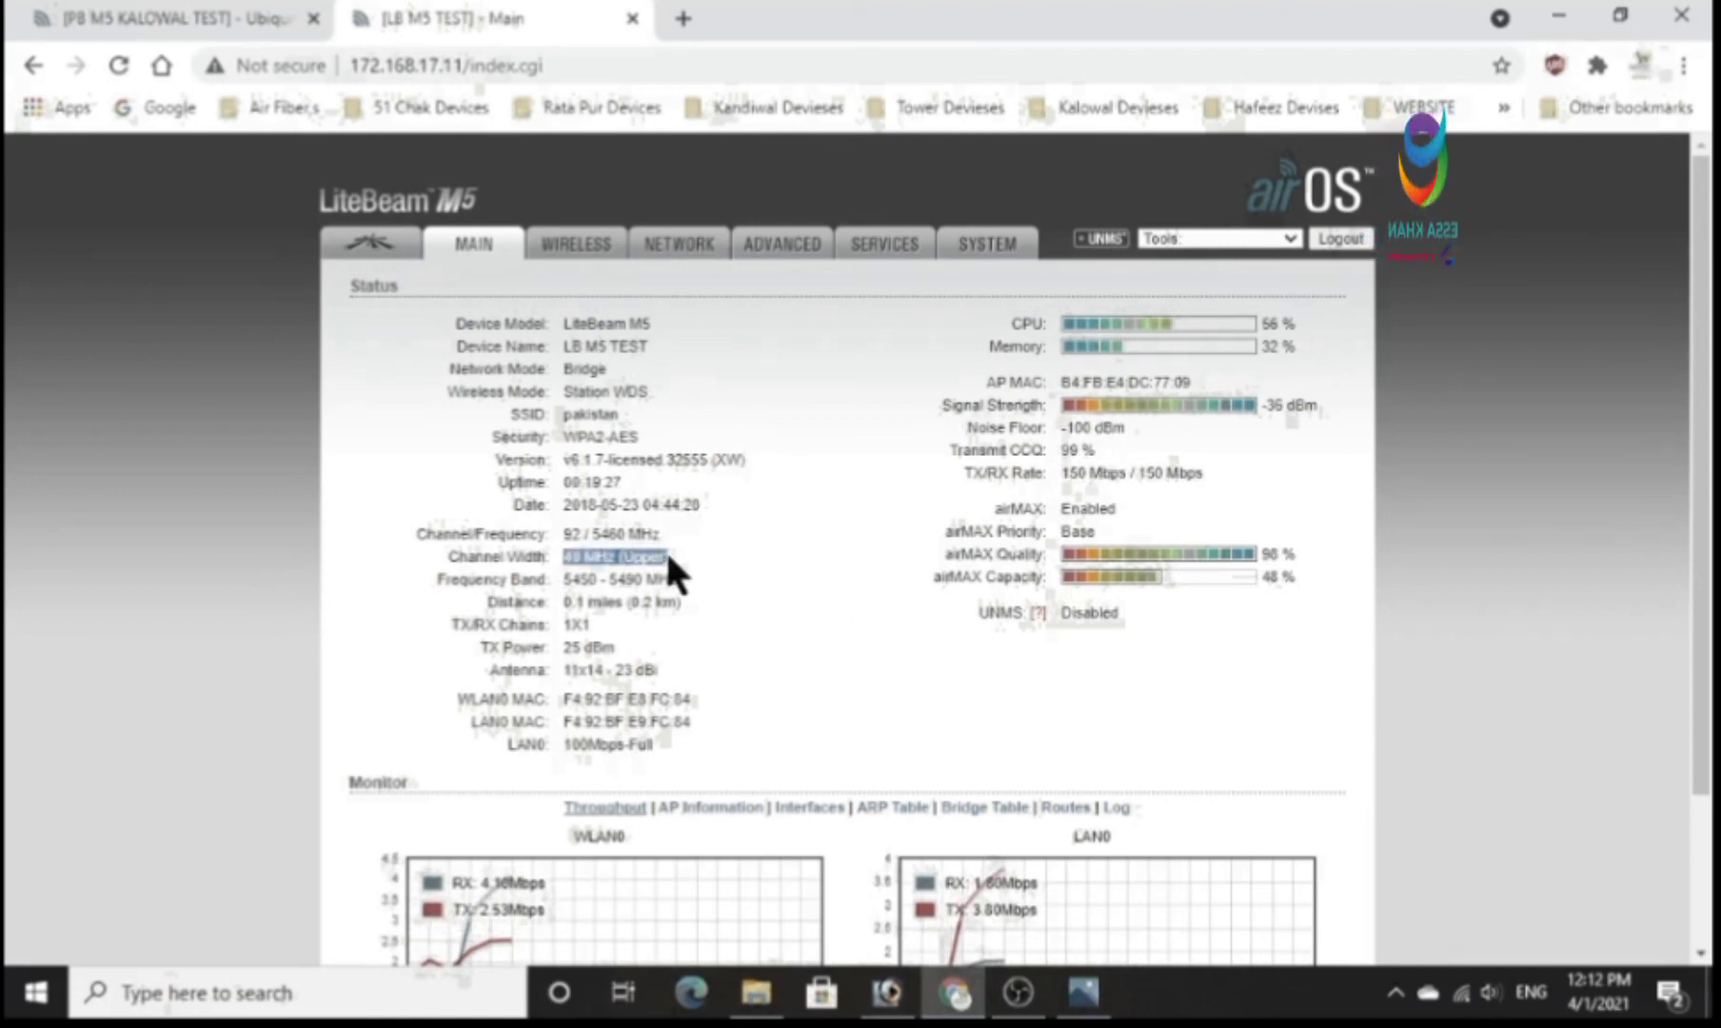
double_click(526, 886)
click(486, 887)
drag(481, 885, 548, 885)
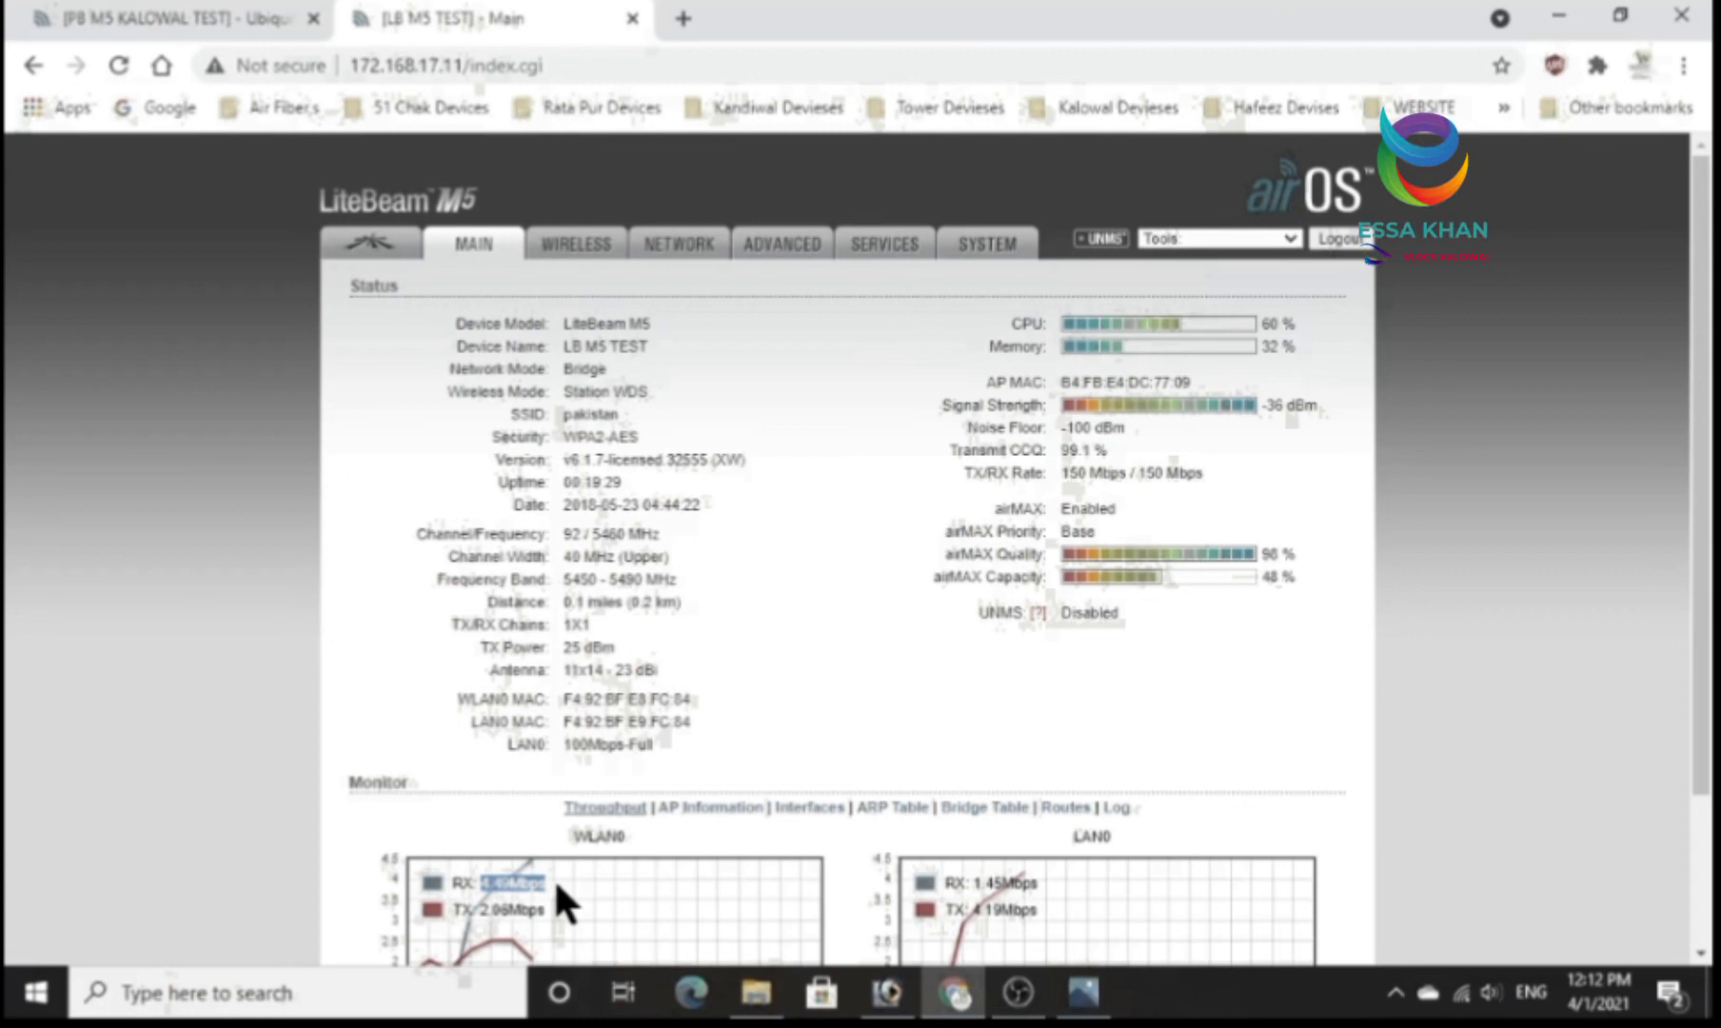
scroll(544, 884, down, 2)
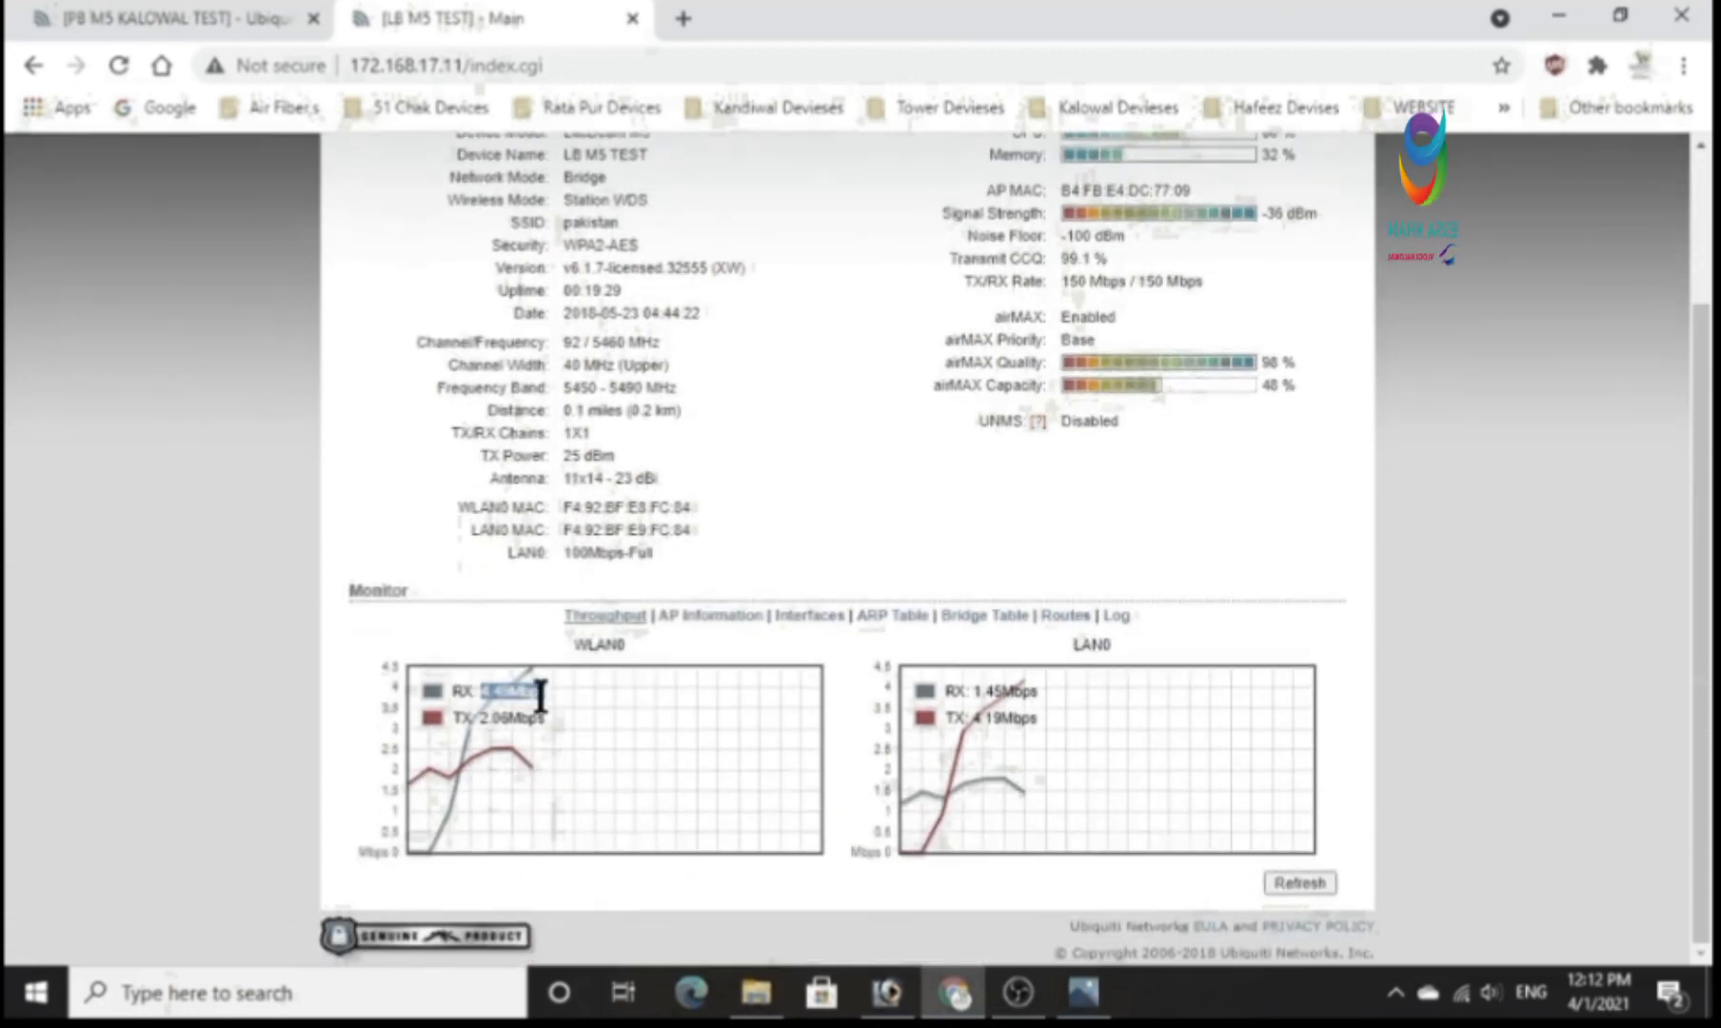
scroll(693, 735, up, 2)
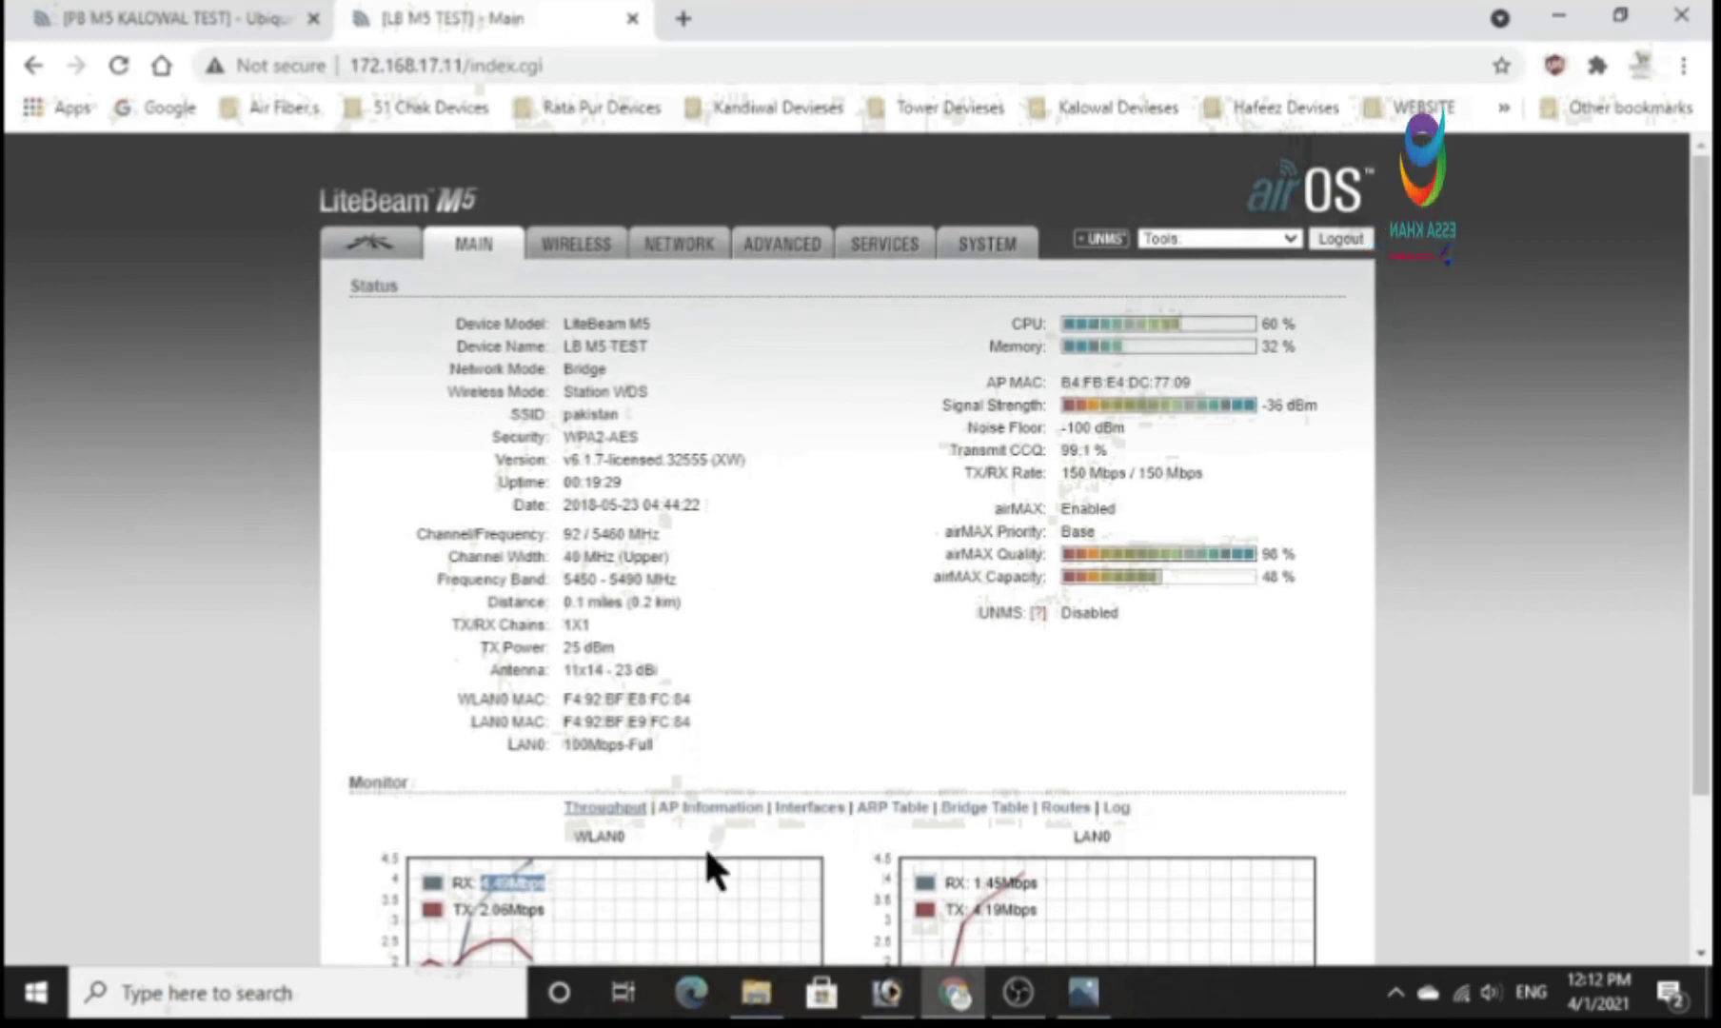
Return to the PowerBeam M5 and try to open its main status page by reloading 172.168.17.10.
click(195, 17)
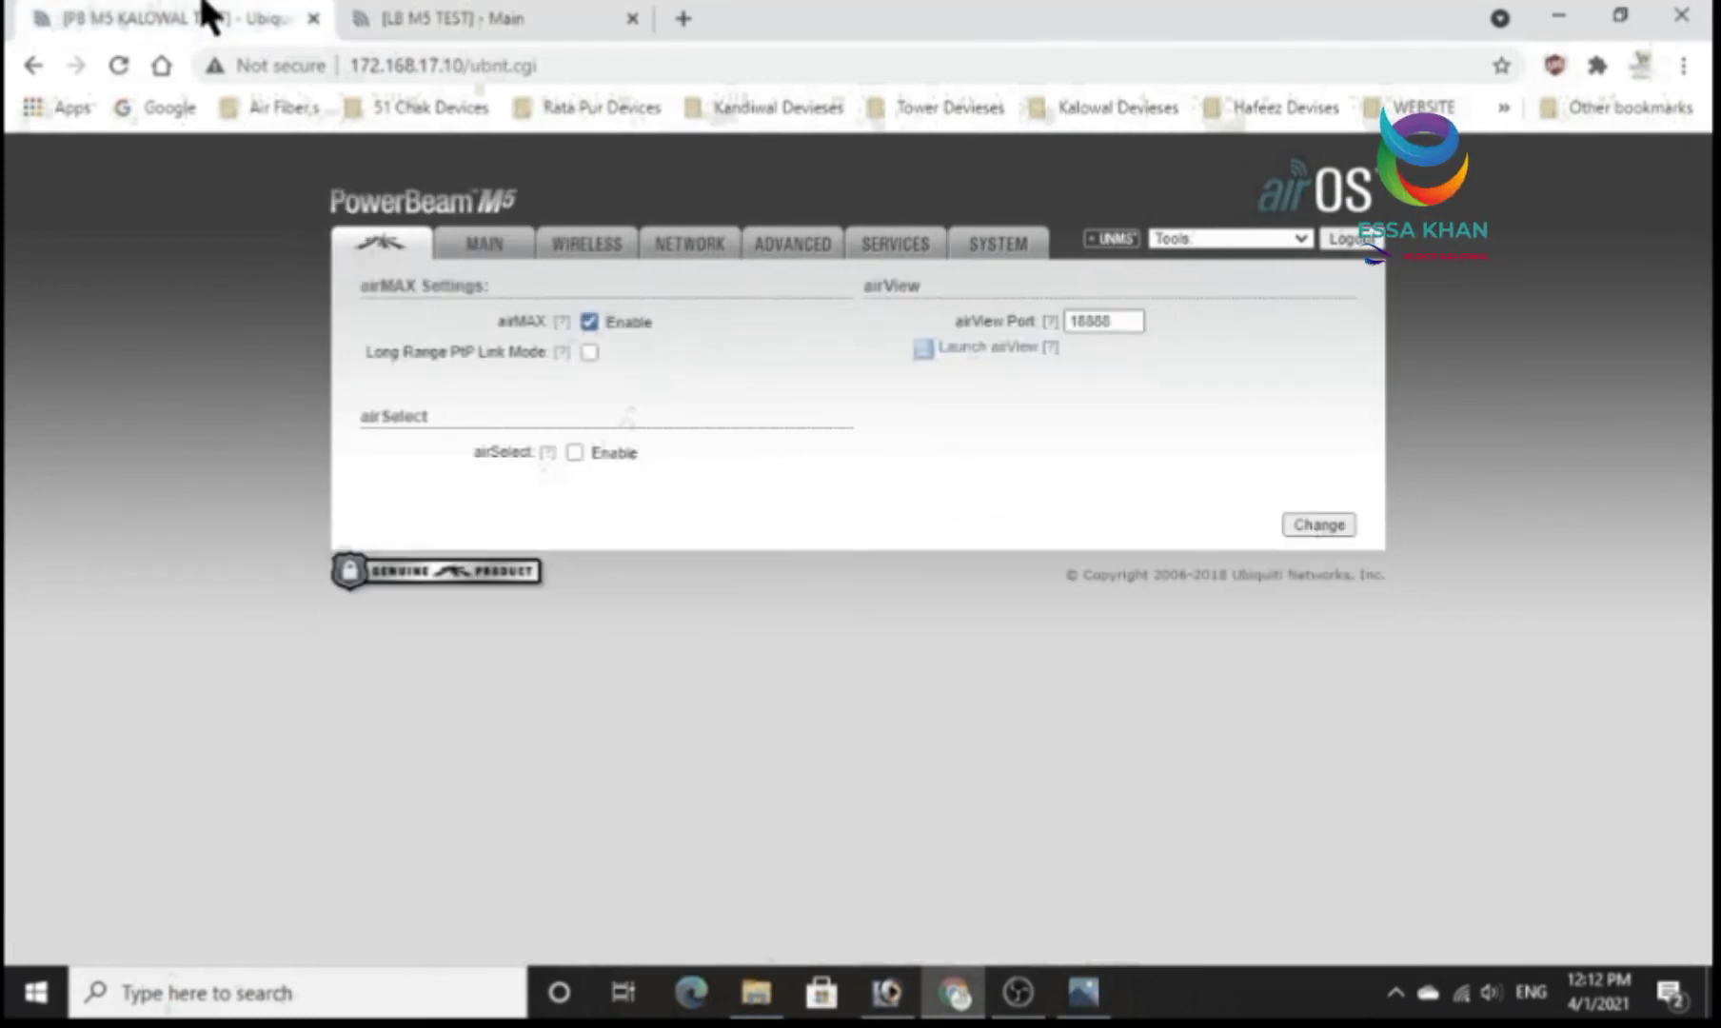
click(468, 251)
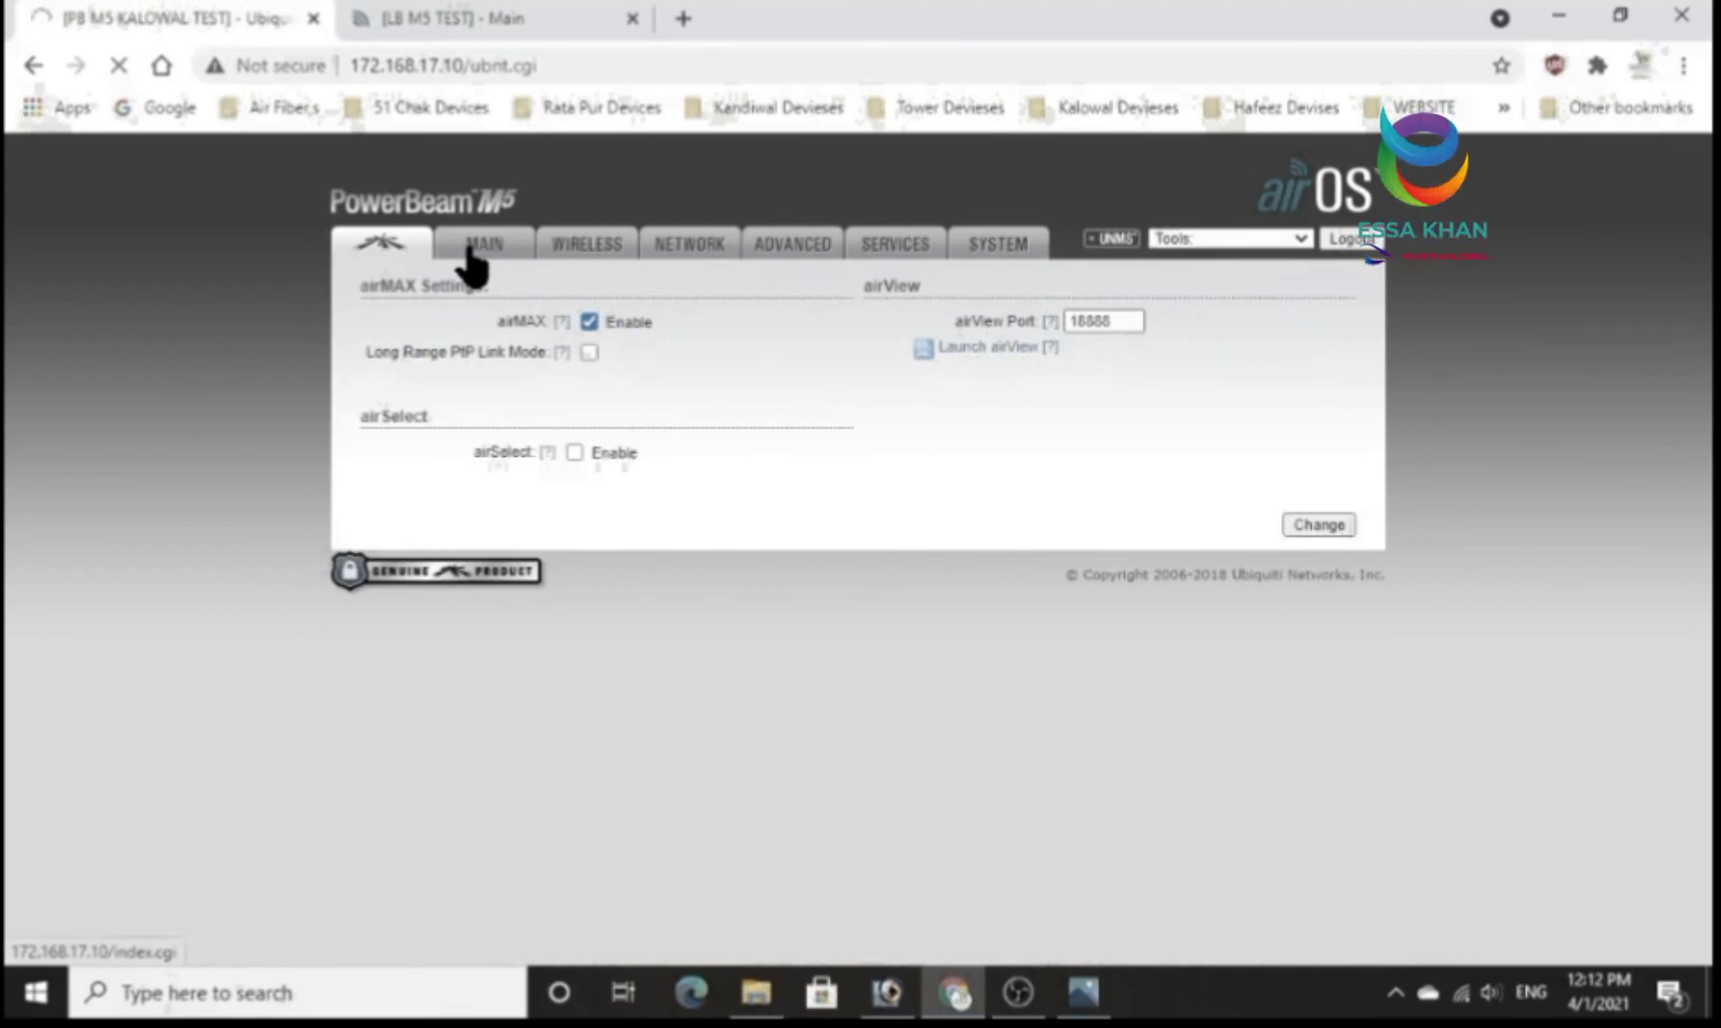
click(480, 14)
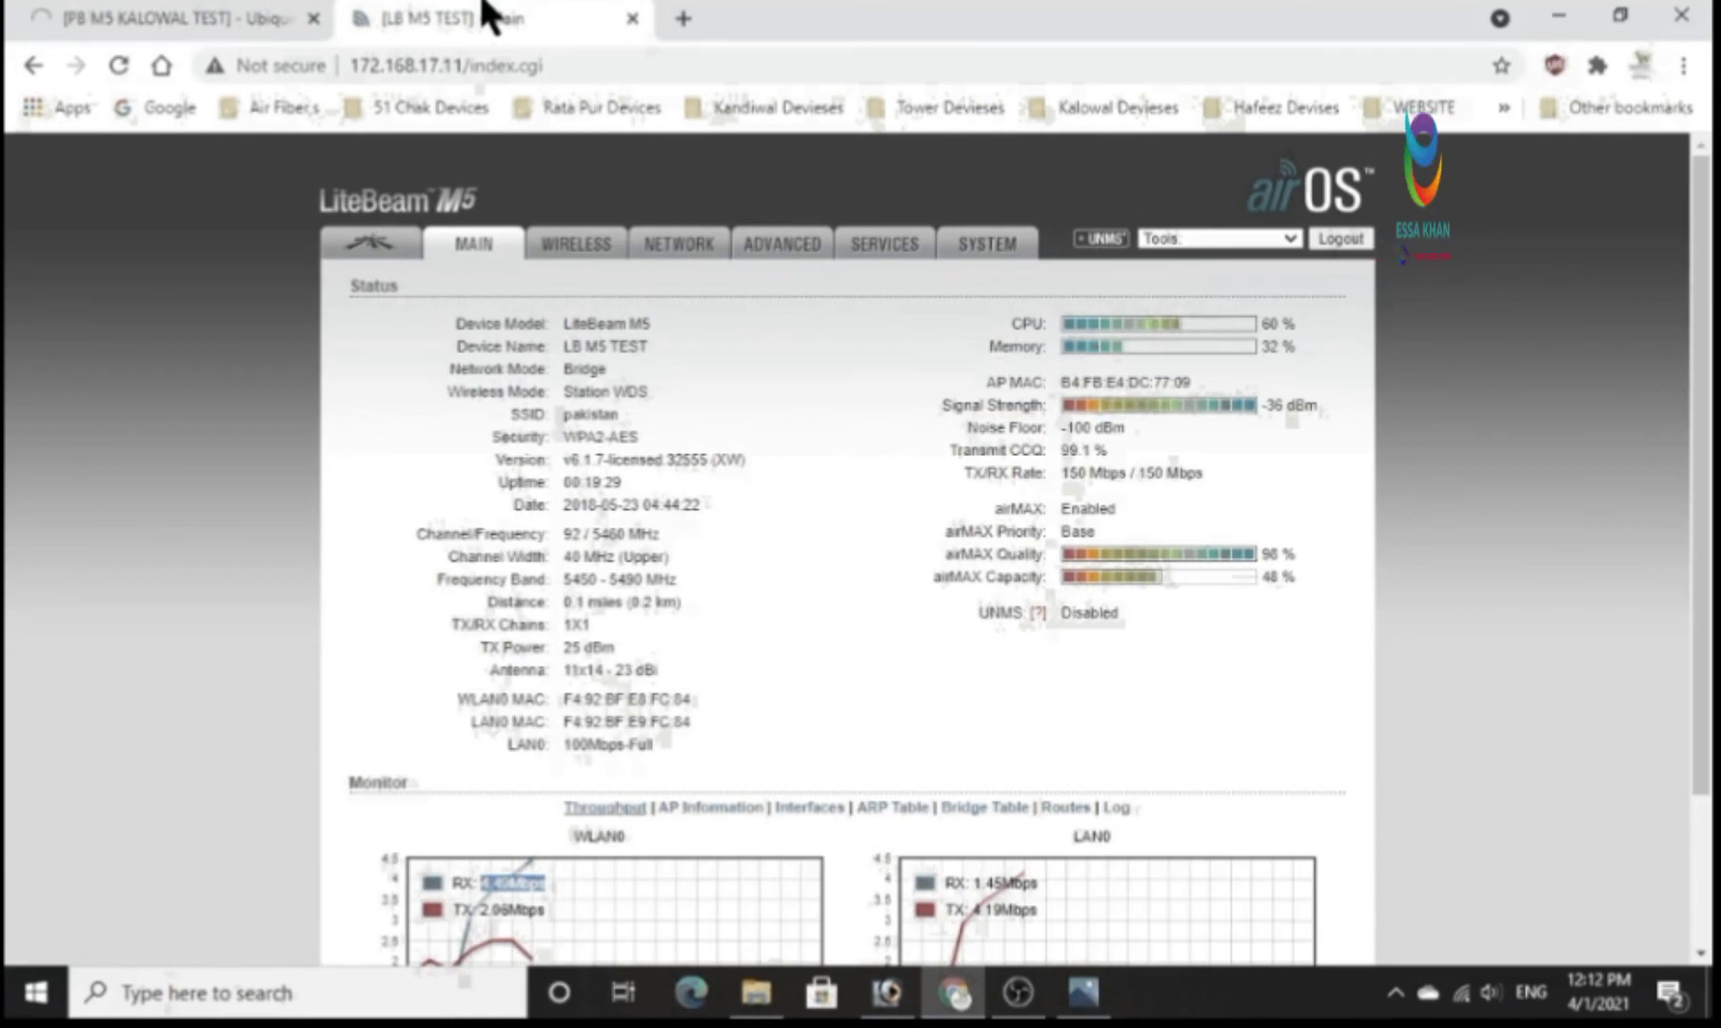
drag(463, 64, 554, 64)
key(BackSpace)
key(Return)
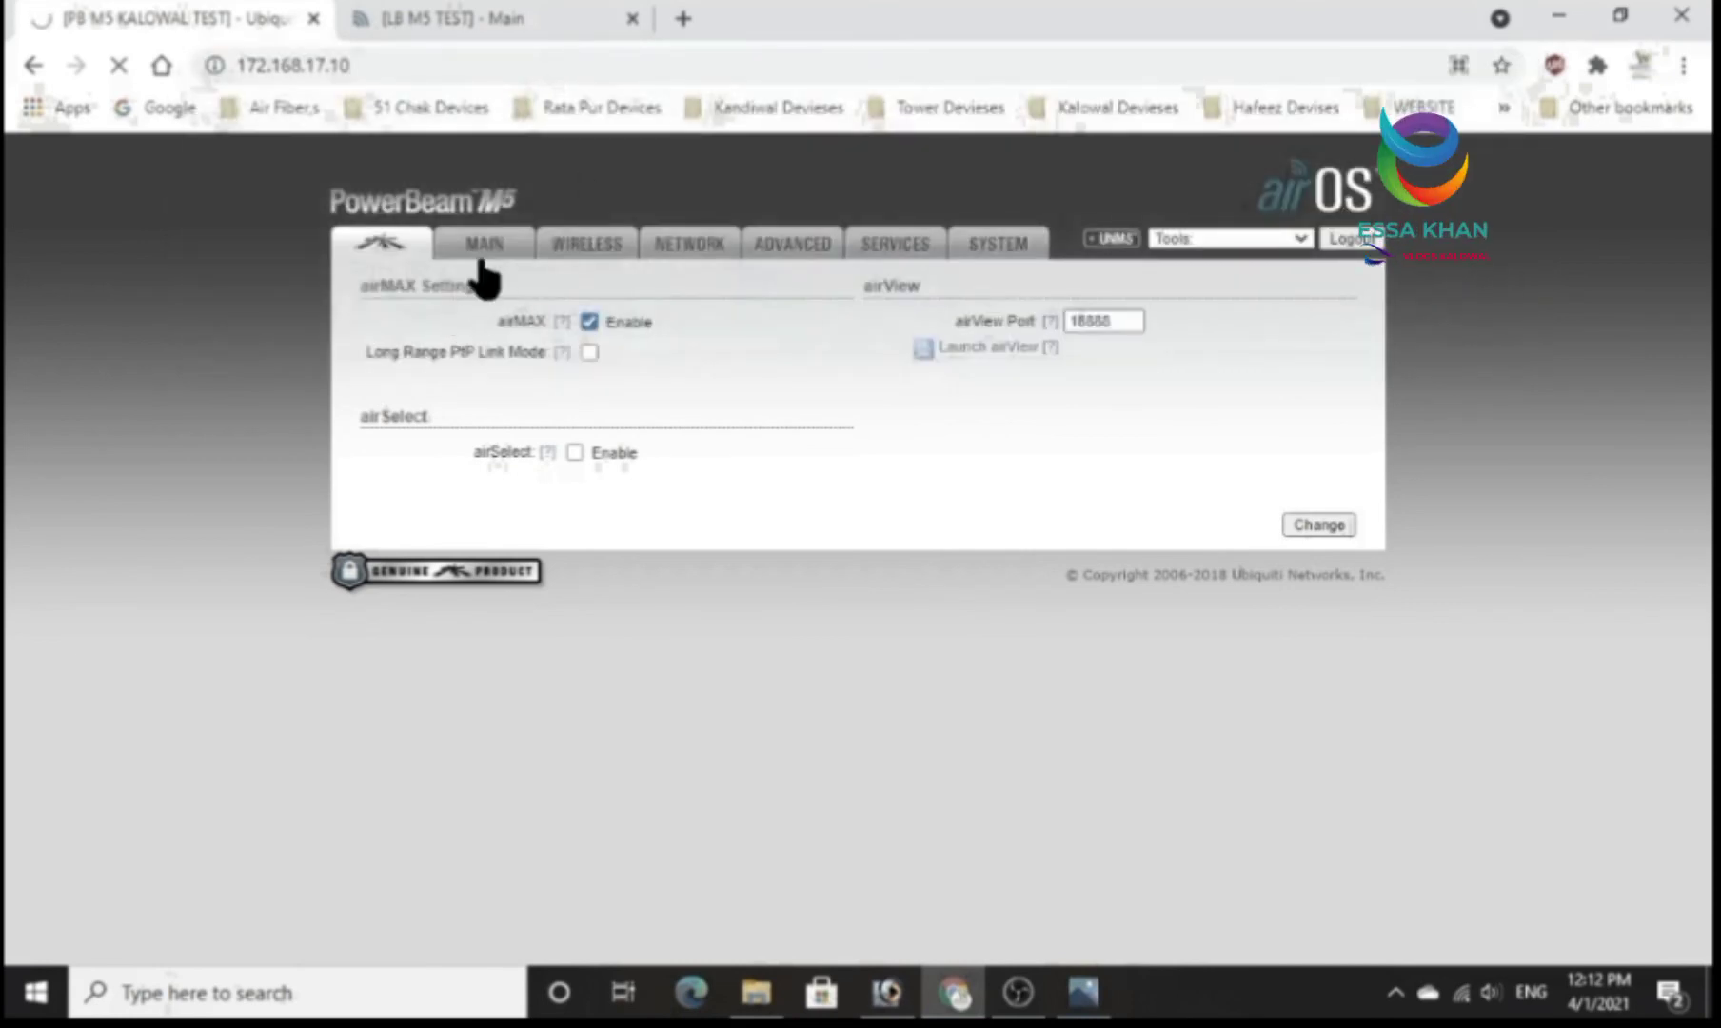
click(501, 21)
click(265, 23)
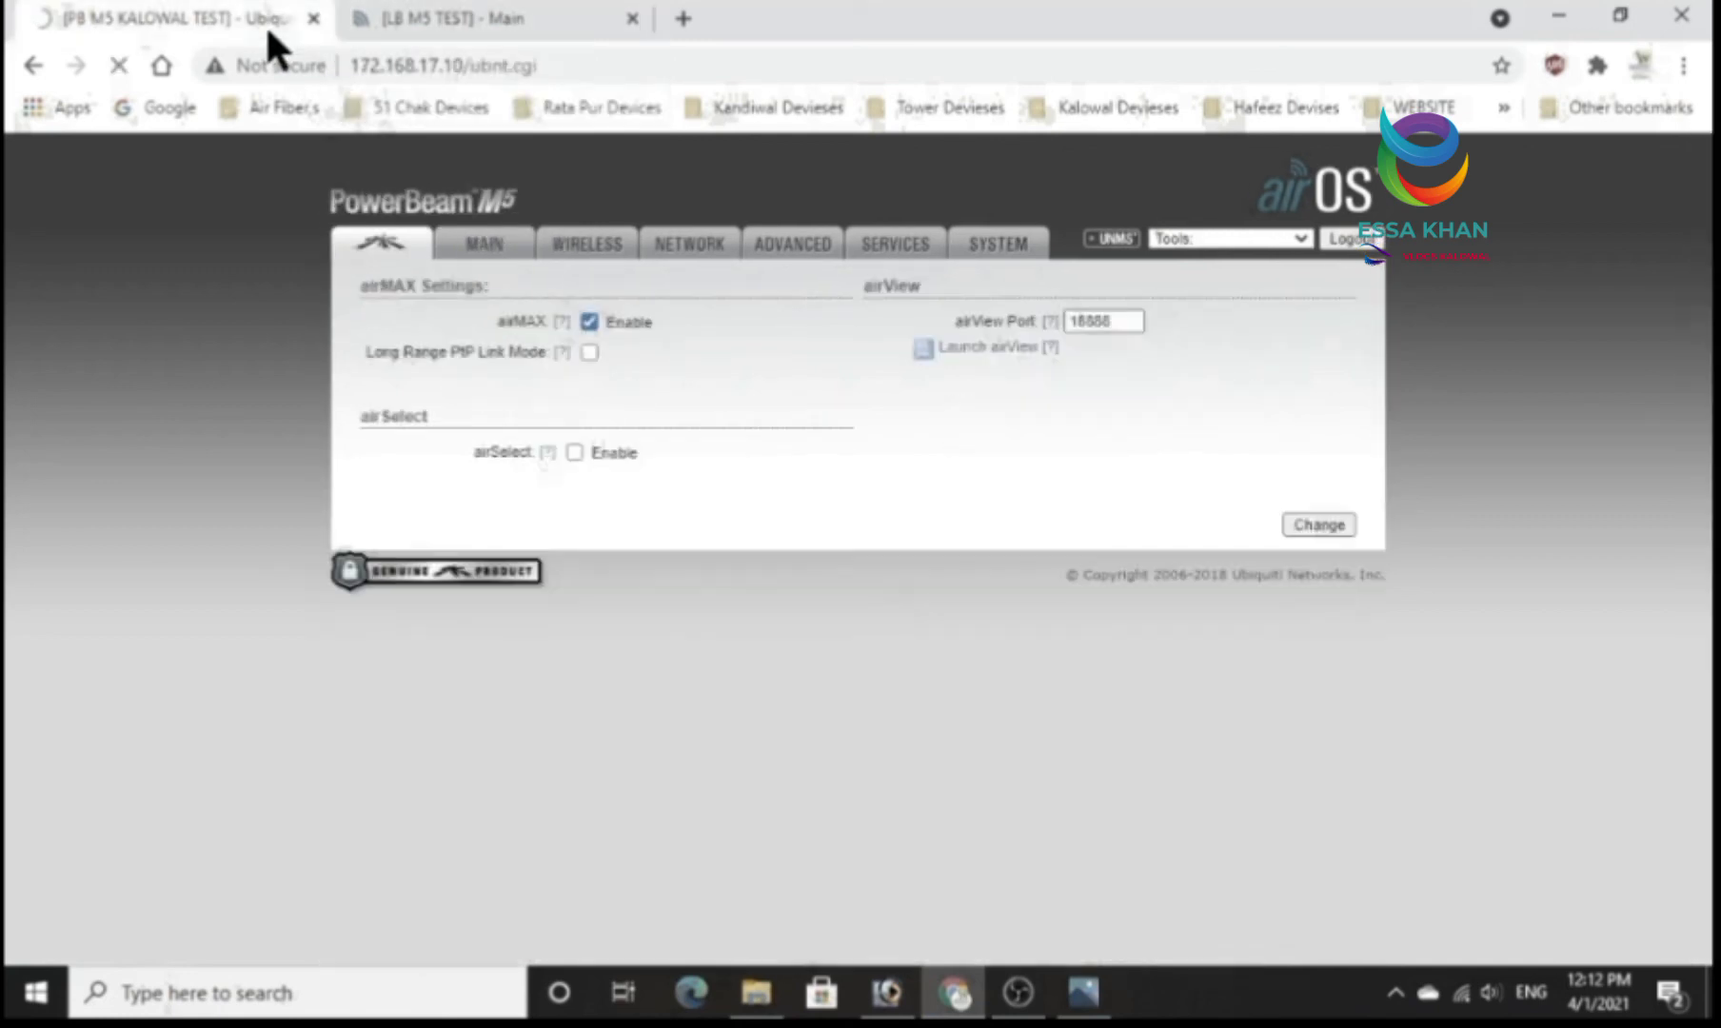
click(447, 31)
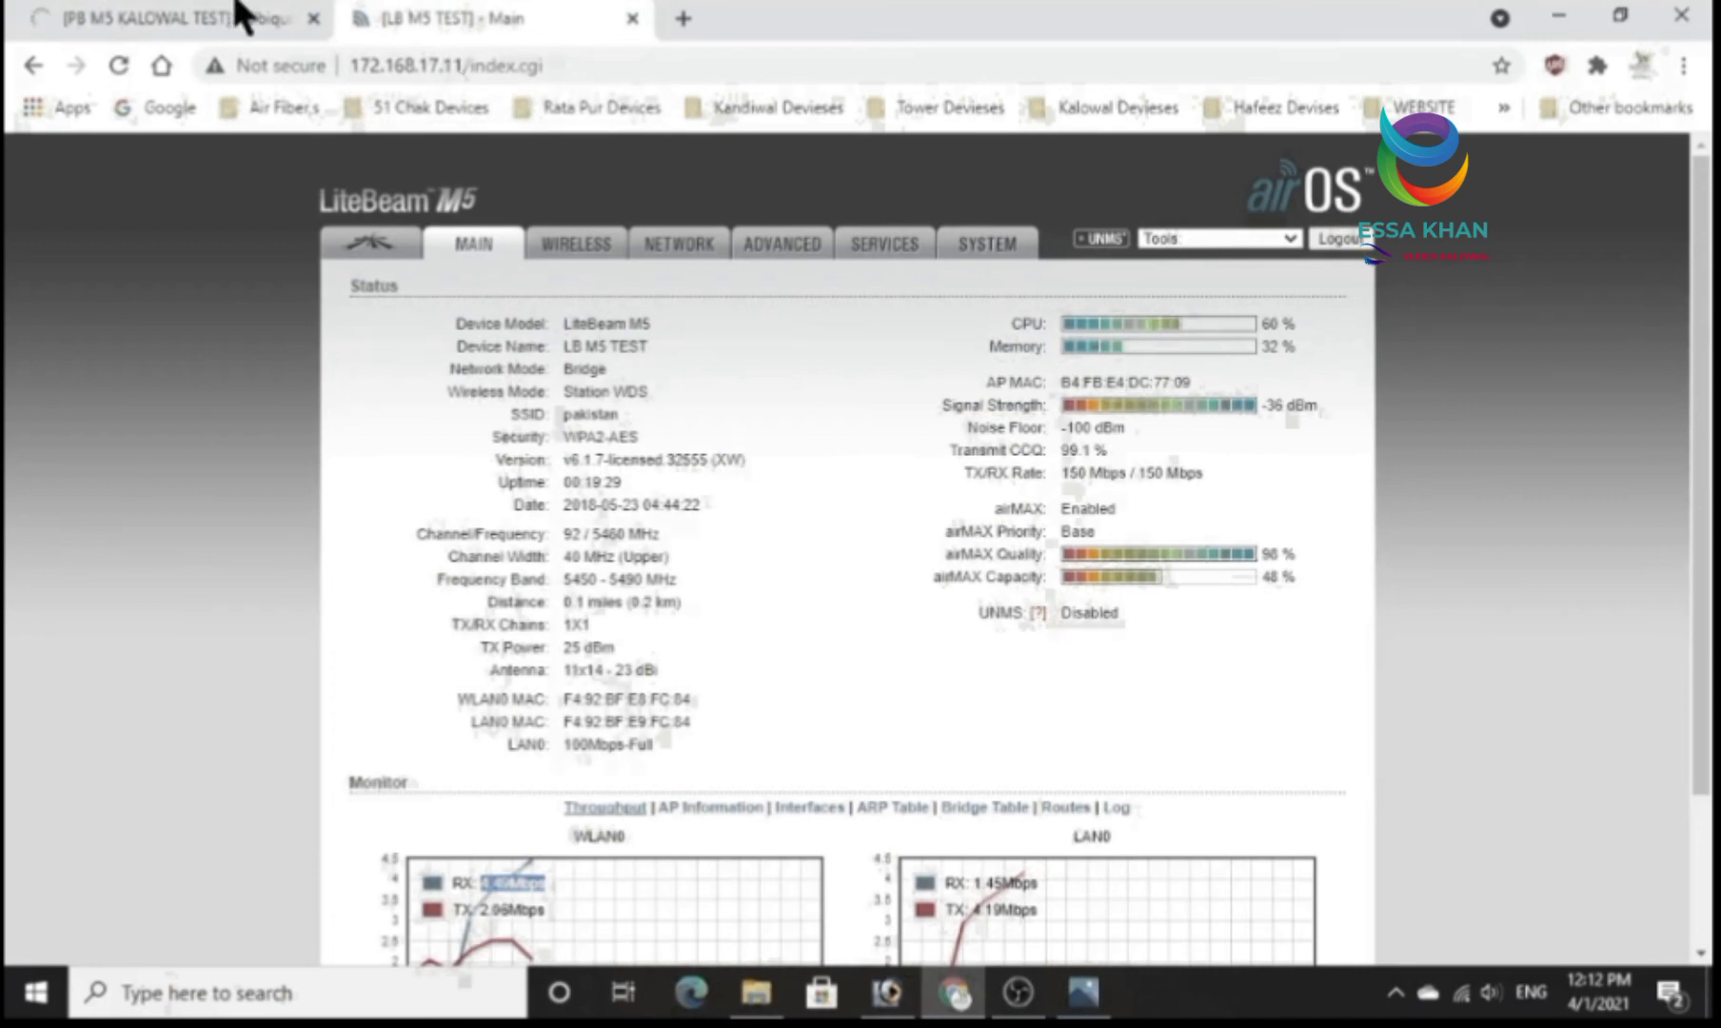
click(225, 21)
click(423, 21)
click(253, 18)
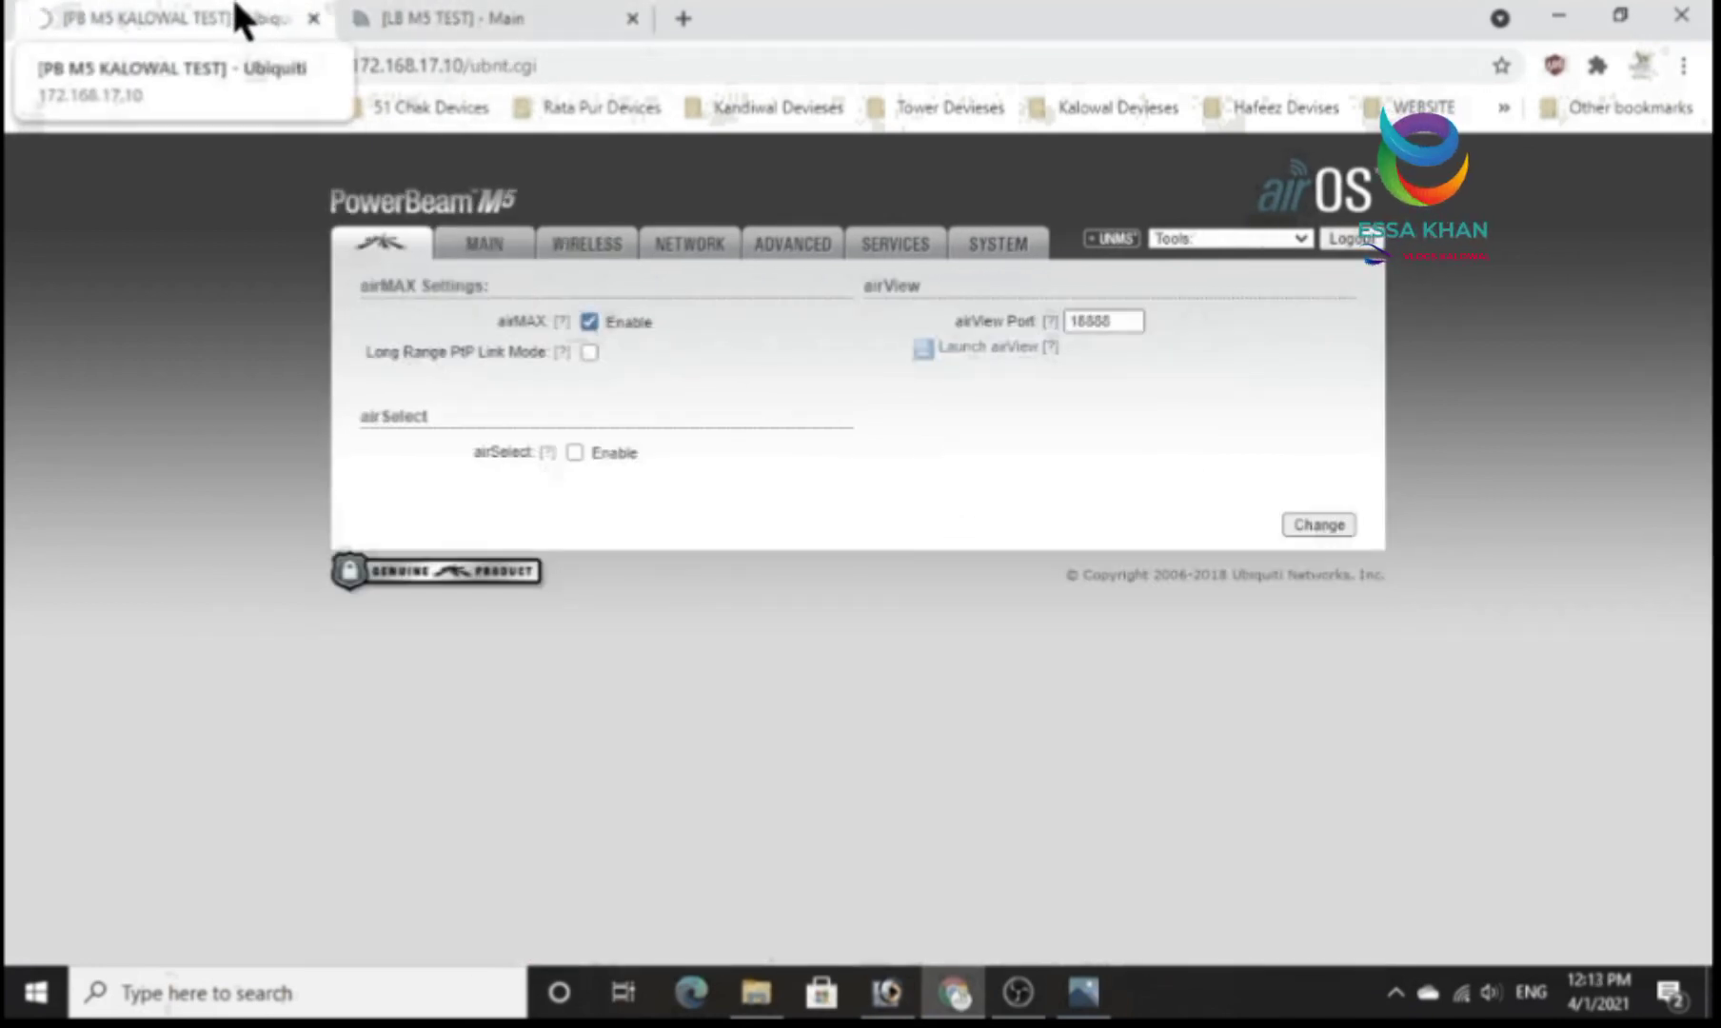
click(454, 14)
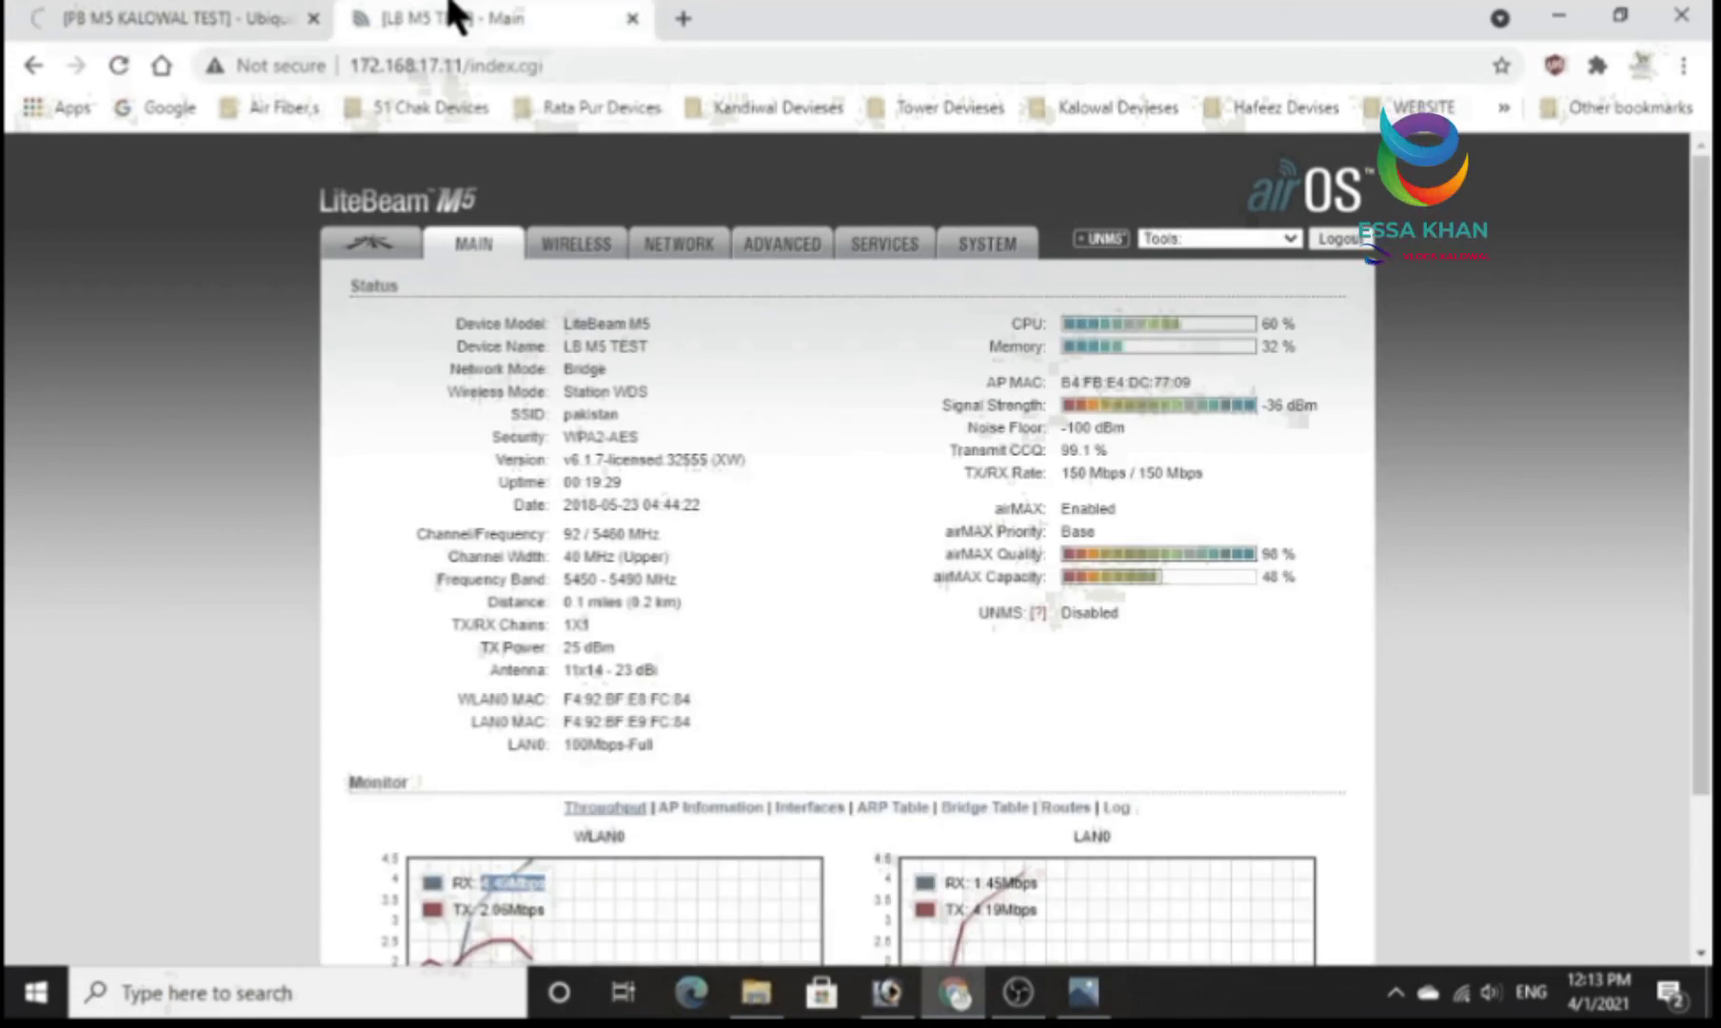
click(200, 10)
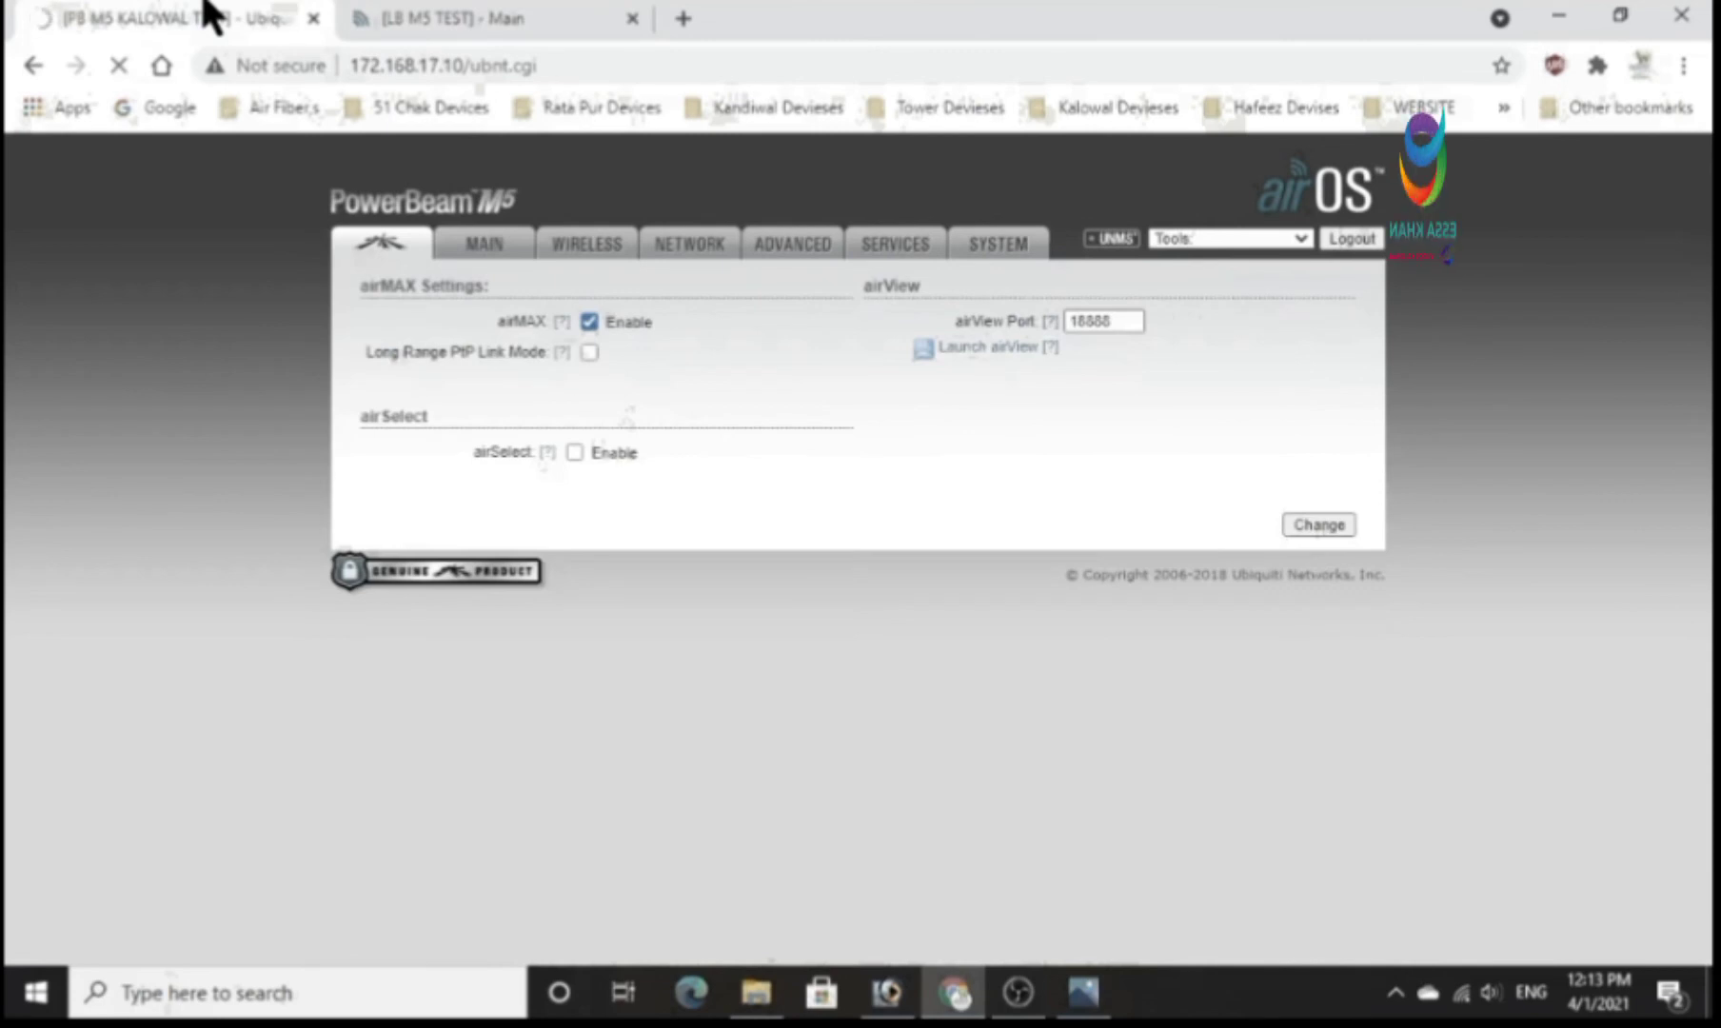
Return to the LiteBeam M5 and reload its main status page.
click(427, 5)
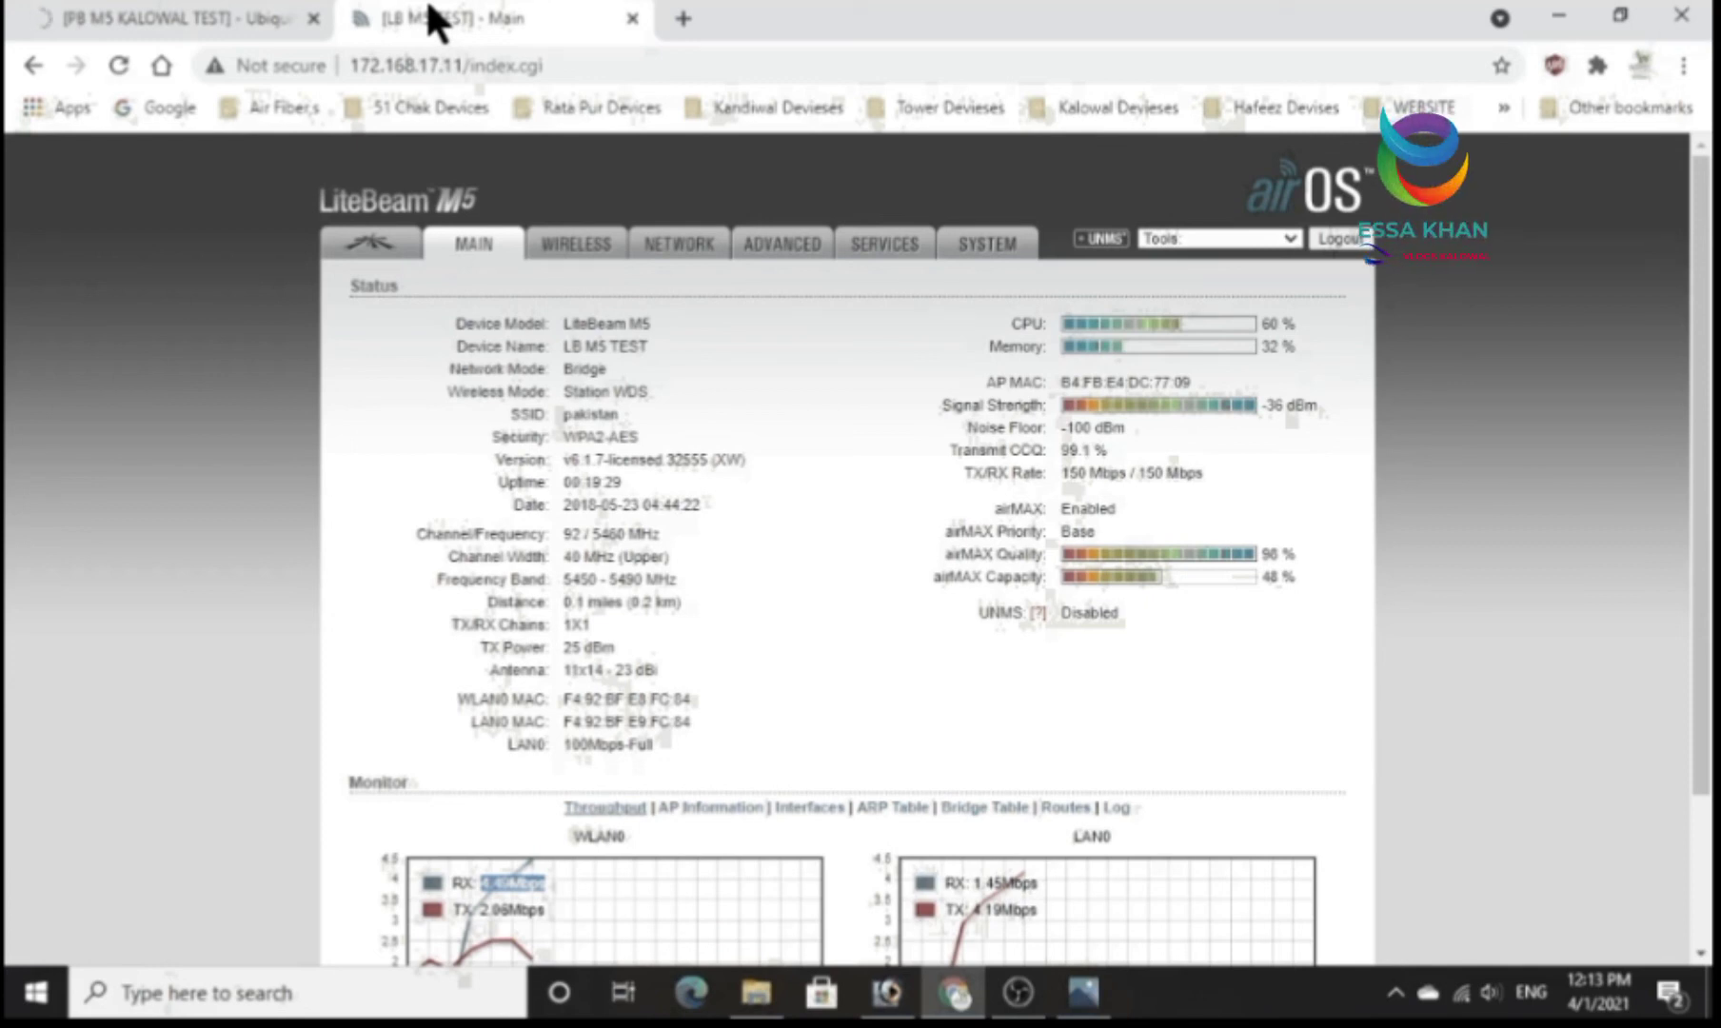
click(472, 249)
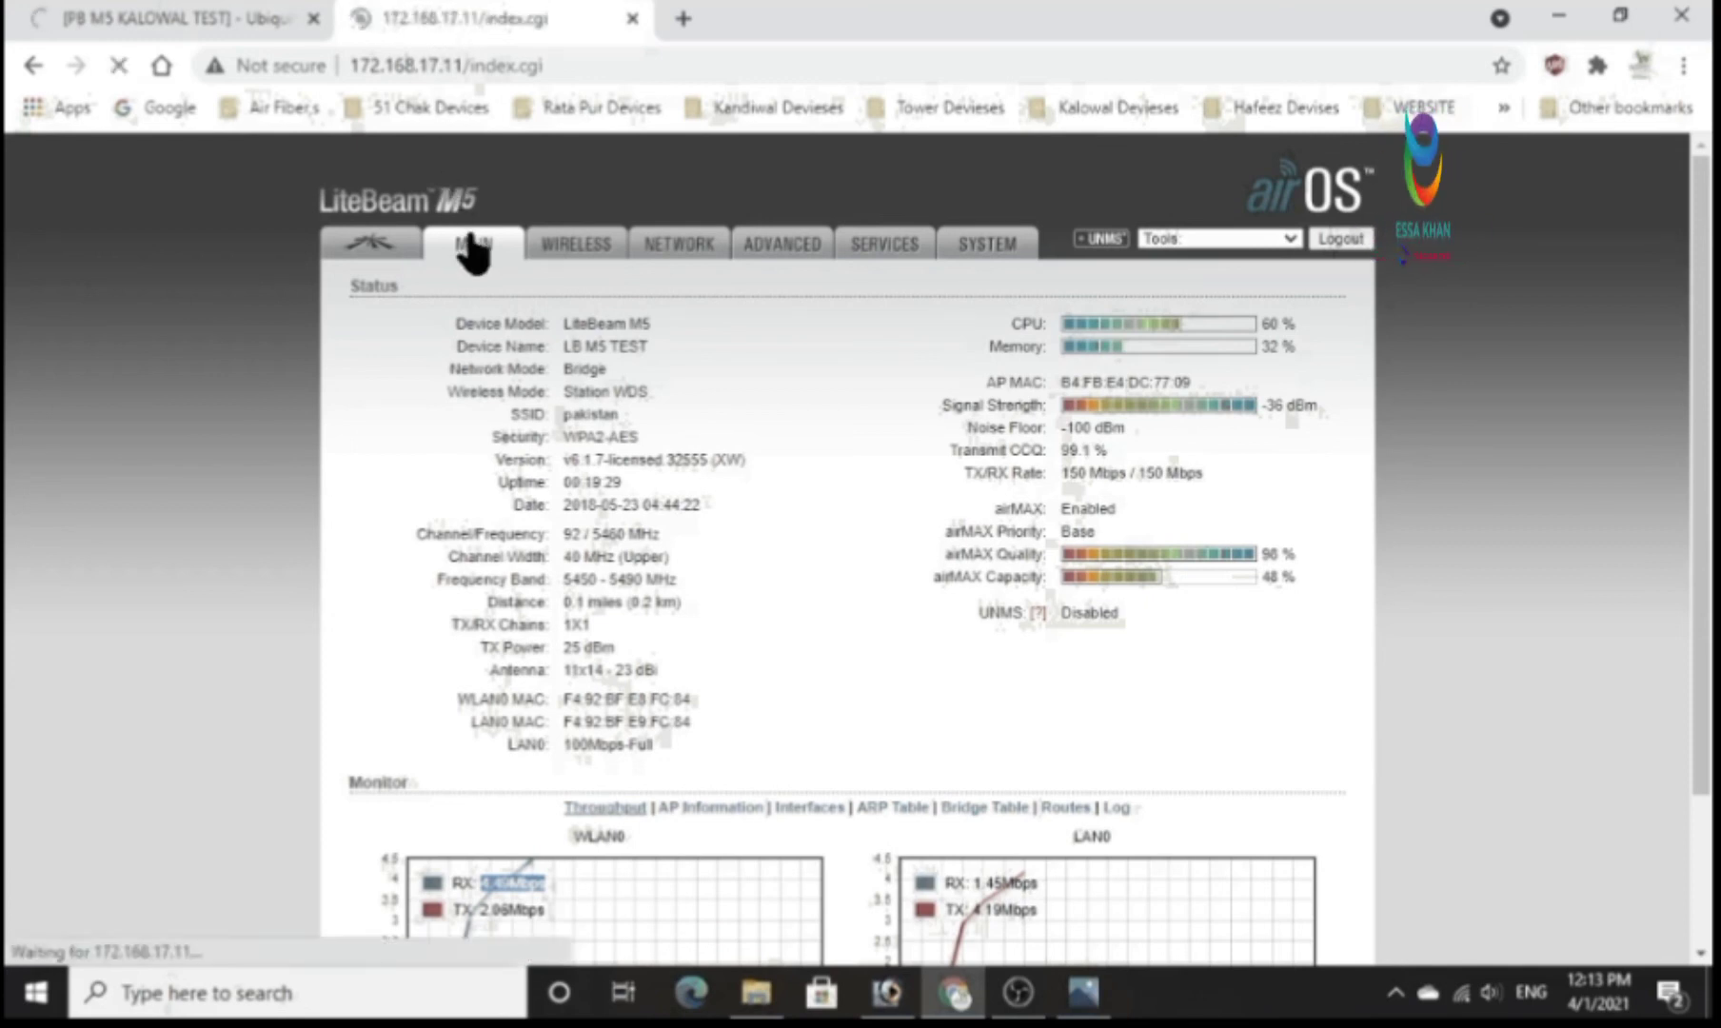